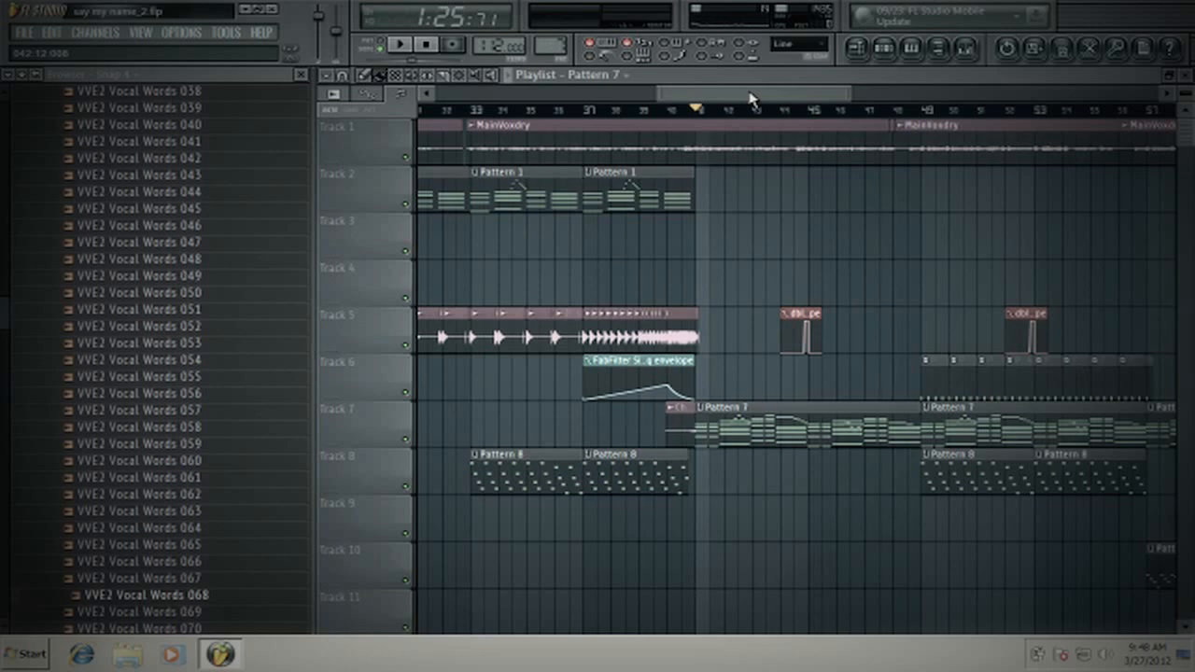
- Examine which channels Pattern 7 uses and where it sits in the playlist around bar 41
{"action": "left_click", "coordinate": [884, 49]}
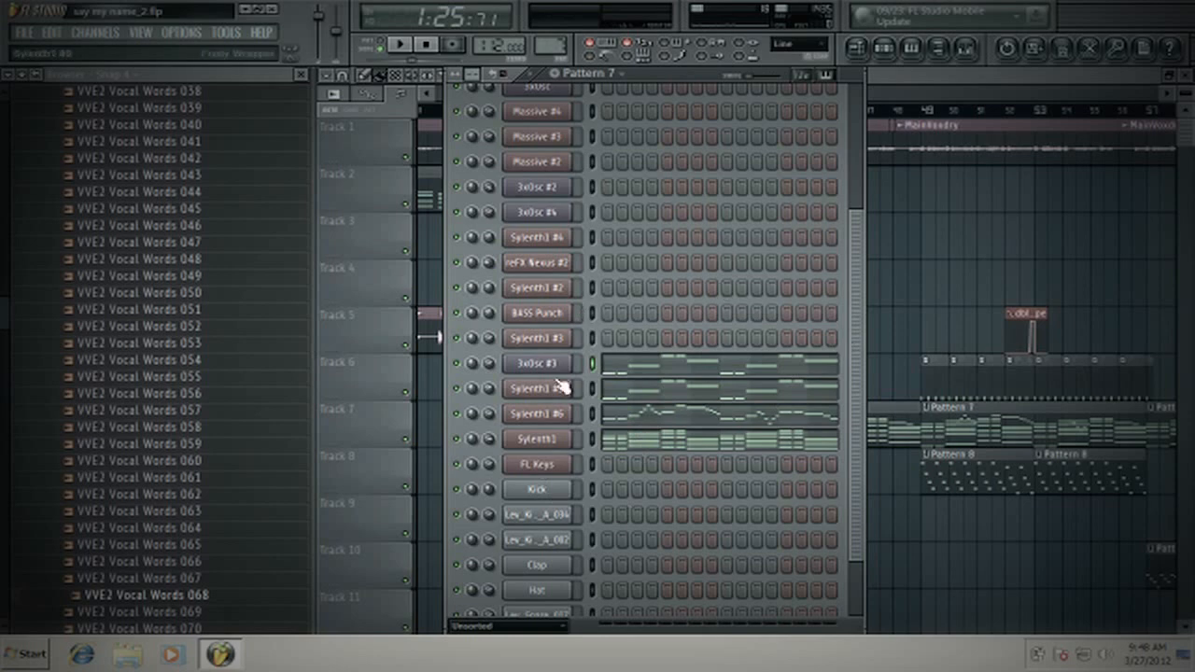
{"action": "left_click", "coordinate": [891, 82]}
{"action": "left_click_drag", "start_coordinate": [798, 96], "coordinate": [758, 94]}
{"action": "scroll", "coordinate": [681, 110], "scroll_direction": "up", "scroll_amount": 5}
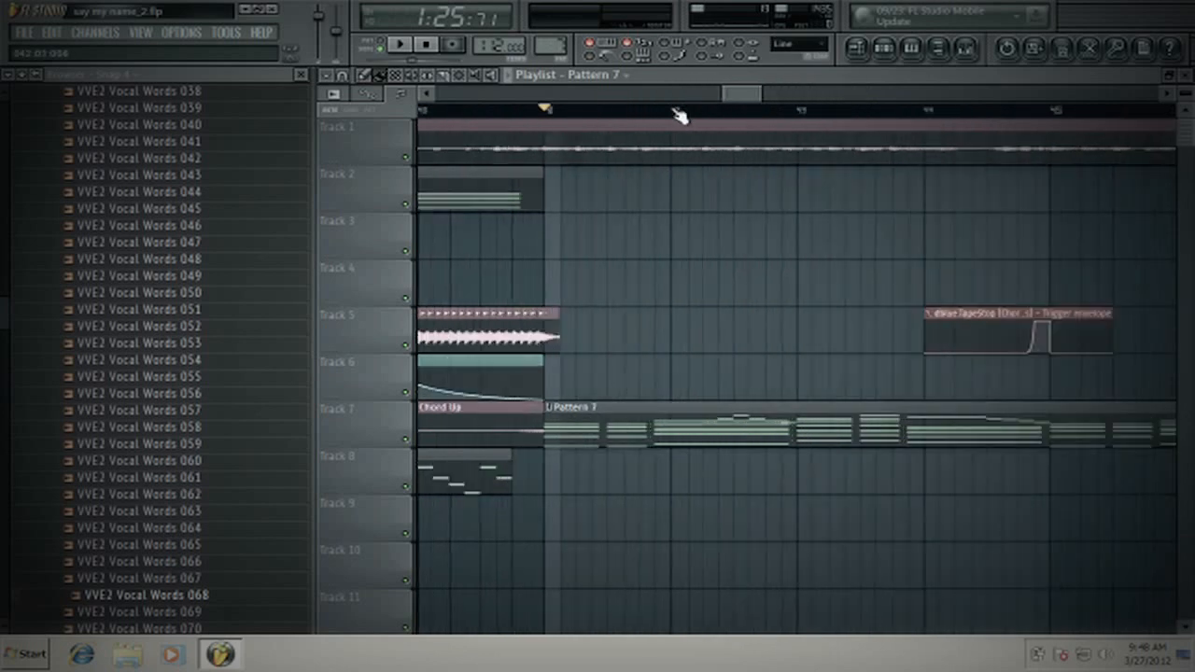
{"action": "scroll", "coordinate": [680, 110], "scroll_direction": "down", "scroll_amount": 3}
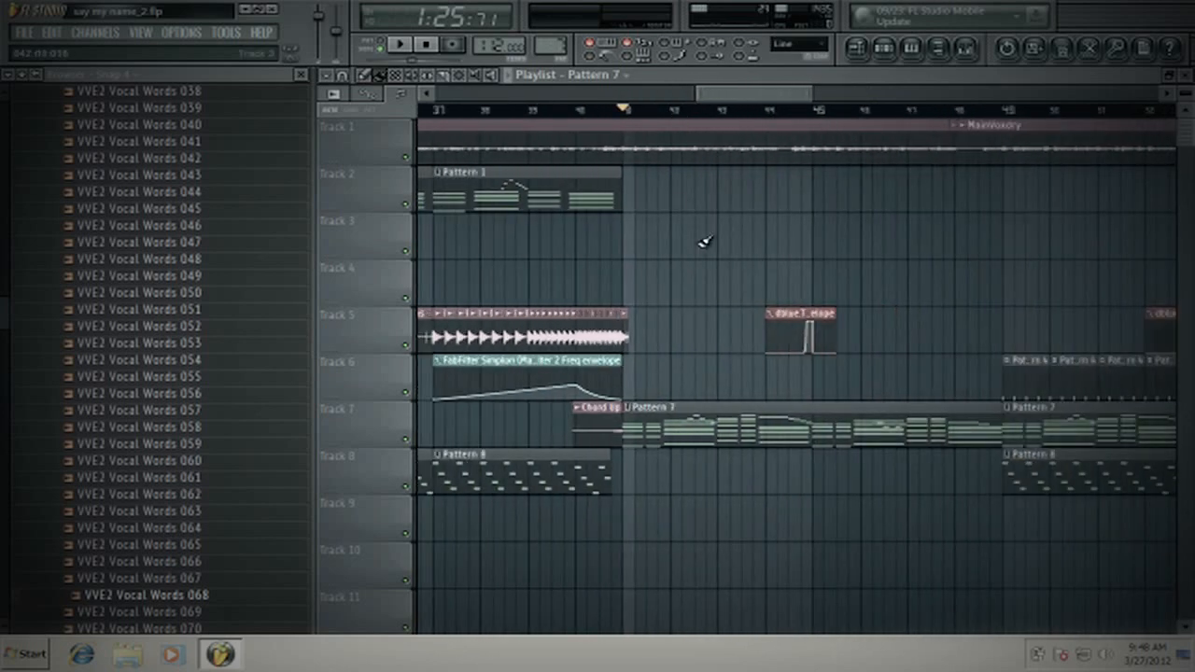
{"action": "scroll", "coordinate": [648, 112], "scroll_direction": "down", "scroll_amount": 2}
{"action": "scroll", "coordinate": [635, 112], "scroll_direction": "up", "scroll_amount": 2}
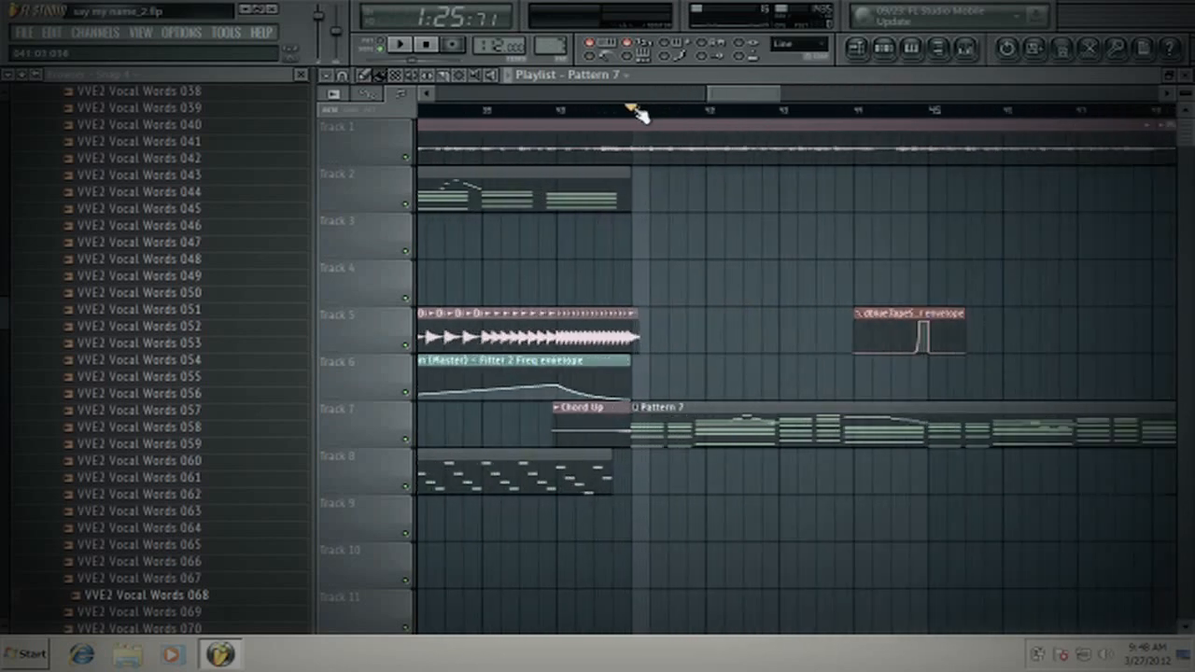
- Load Fruity Parametric EQ 2 into the first effect slot of the Chord mixer track
{"action": "left_click", "coordinate": [969, 51]}
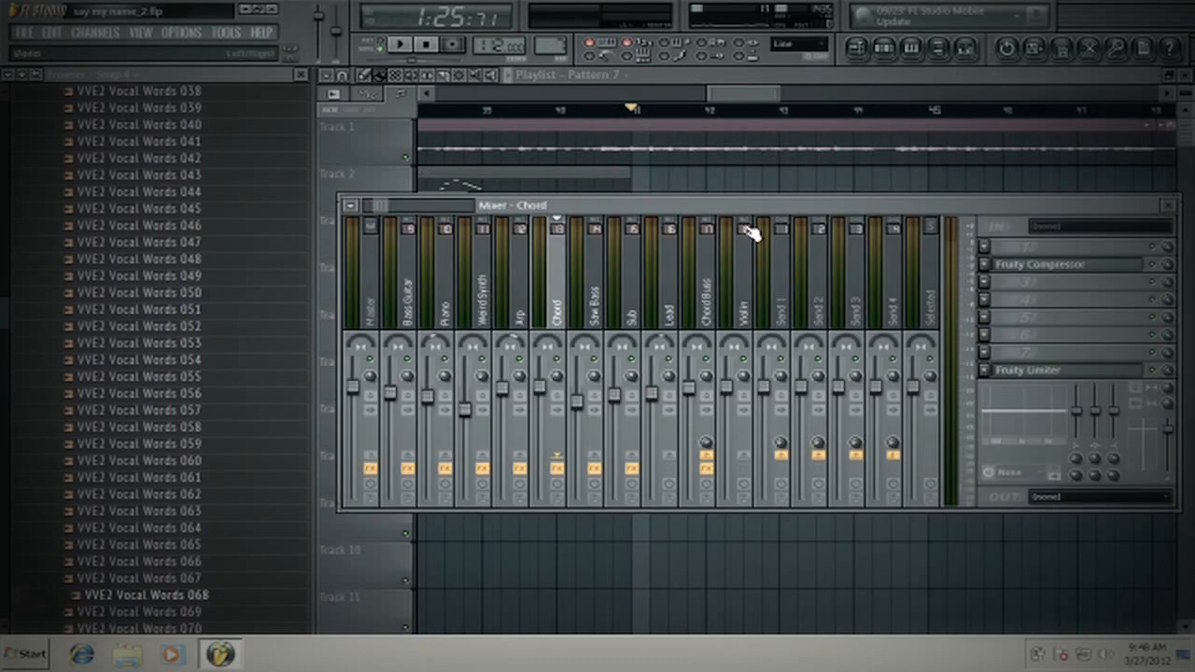
{"action": "left_click", "coordinate": [986, 246]}
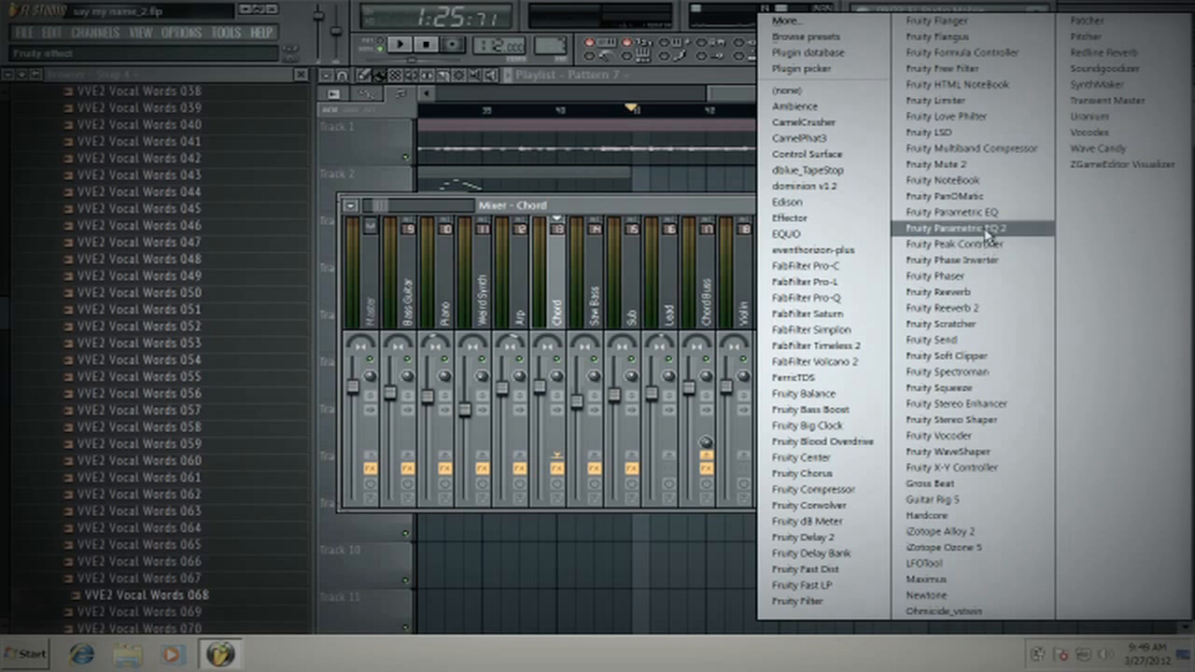
{"action": "left_click", "coordinate": [913, 230]}
{"action": "left_click_drag", "start_coordinate": [614, 159], "coordinate": [476, 159]}
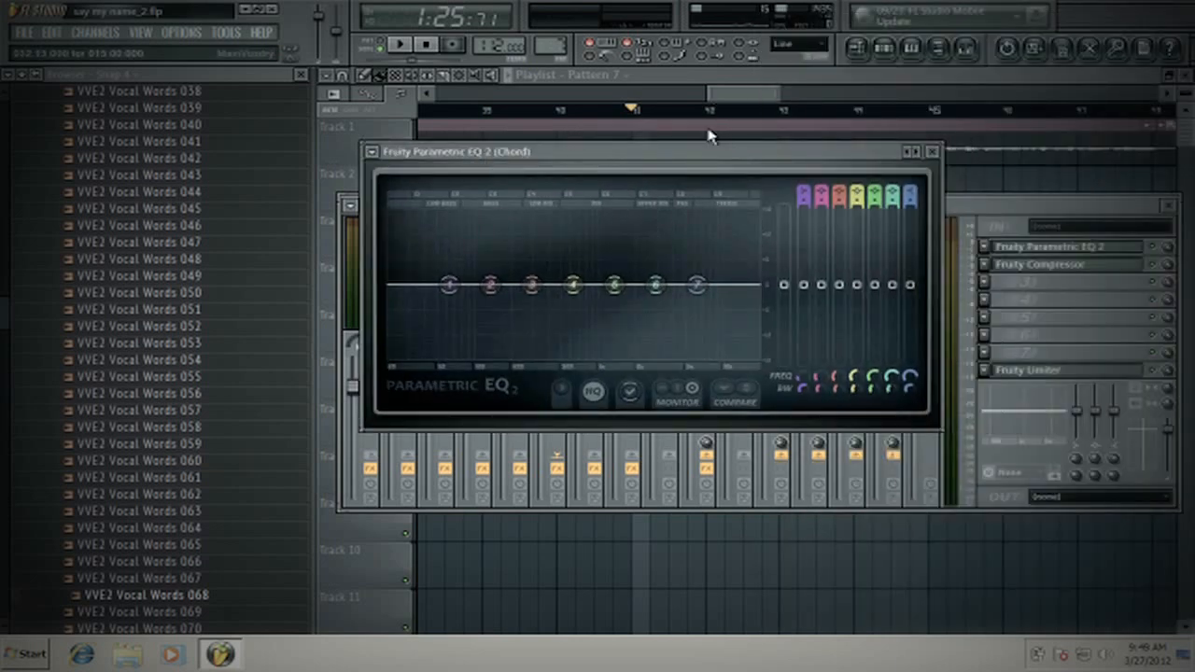
{"action": "left_click_drag", "start_coordinate": [669, 165], "coordinate": [674, 189]}
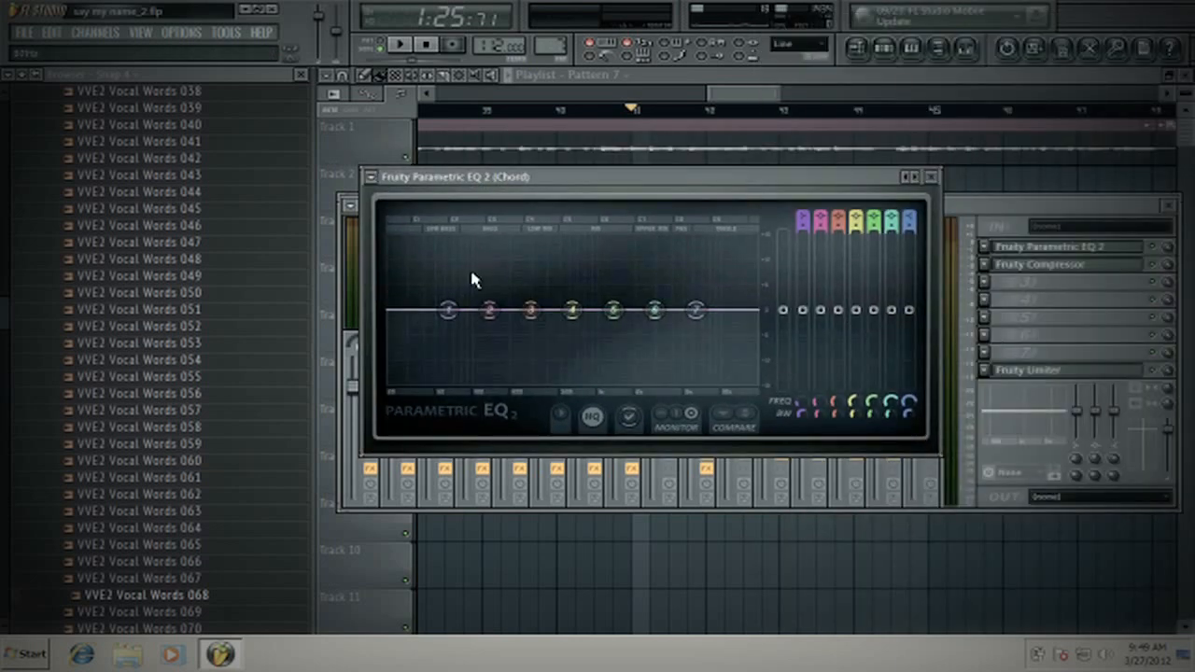
{"action": "mouse_move", "coordinate": [479, 181]}
{"action": "left_mouse_down"}
{"action": "mouse_move", "coordinate": [477, 321]}
{"action": "mouse_move", "coordinate": [541, 288]}
{"action": "mouse_move", "coordinate": [532, 252]}
{"action": "mouse_move", "coordinate": [481, 183]}
{"action": "left_mouse_up"}
- Try a low cut with band 1 and a high cut with band 7 on the Chord EQ, returning both bands to roughly flat
{"action": "left_click_drag", "start_coordinate": [450, 307], "coordinate": [417, 383]}
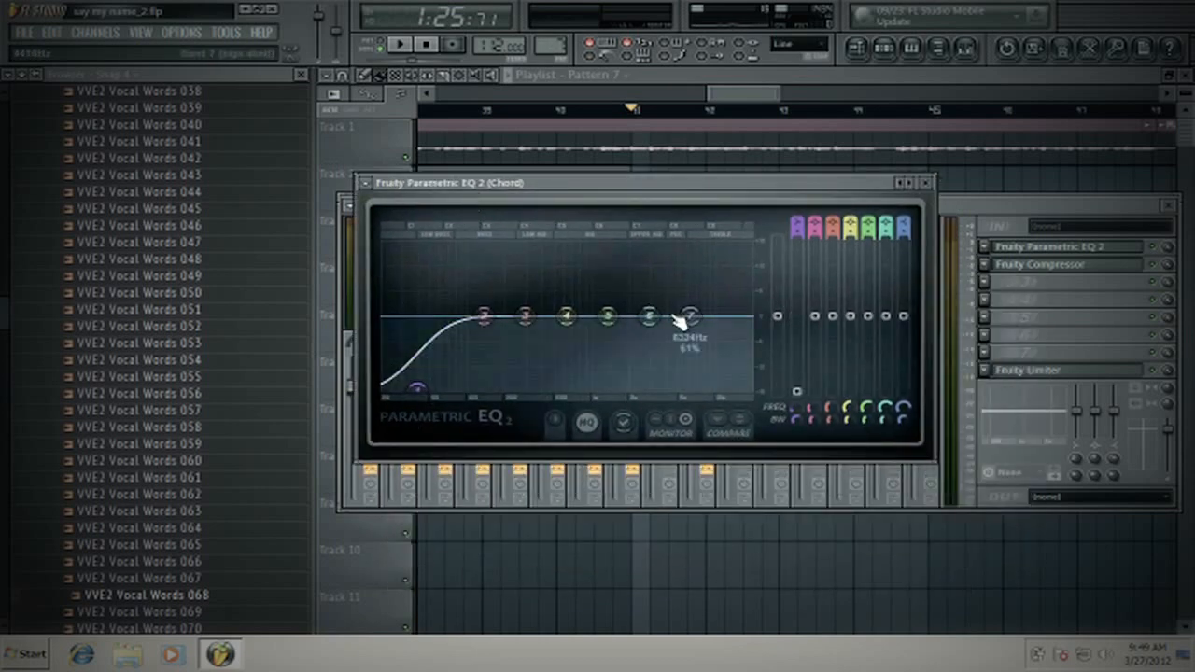
{"action": "left_click_drag", "start_coordinate": [690, 316], "coordinate": [698, 467]}
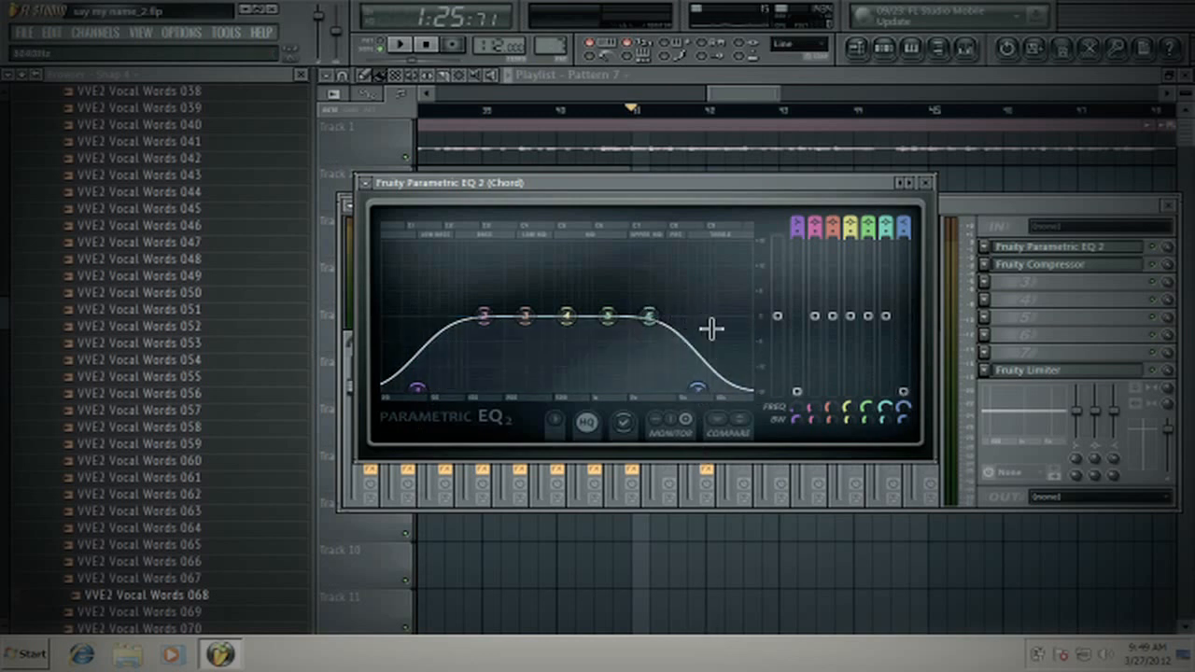
{"action": "left_click_drag", "start_coordinate": [698, 387], "coordinate": [687, 327]}
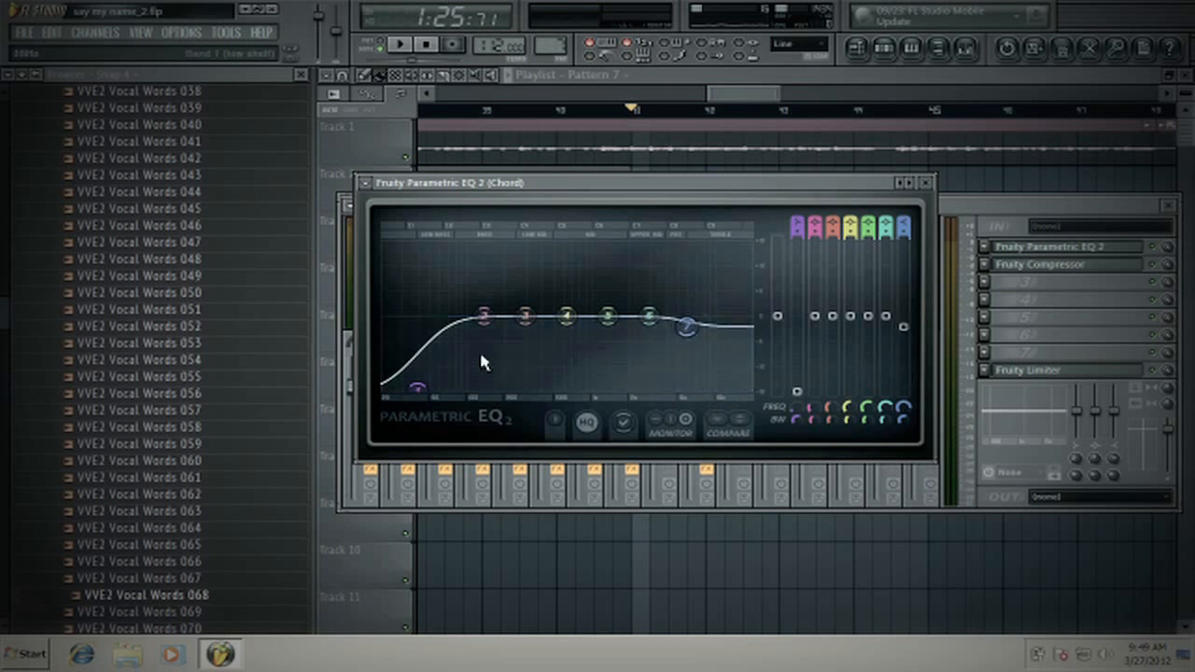
{"action": "left_click_drag", "start_coordinate": [415, 386], "coordinate": [407, 312]}
{"action": "left_click_drag", "start_coordinate": [686, 325], "coordinate": [698, 316]}
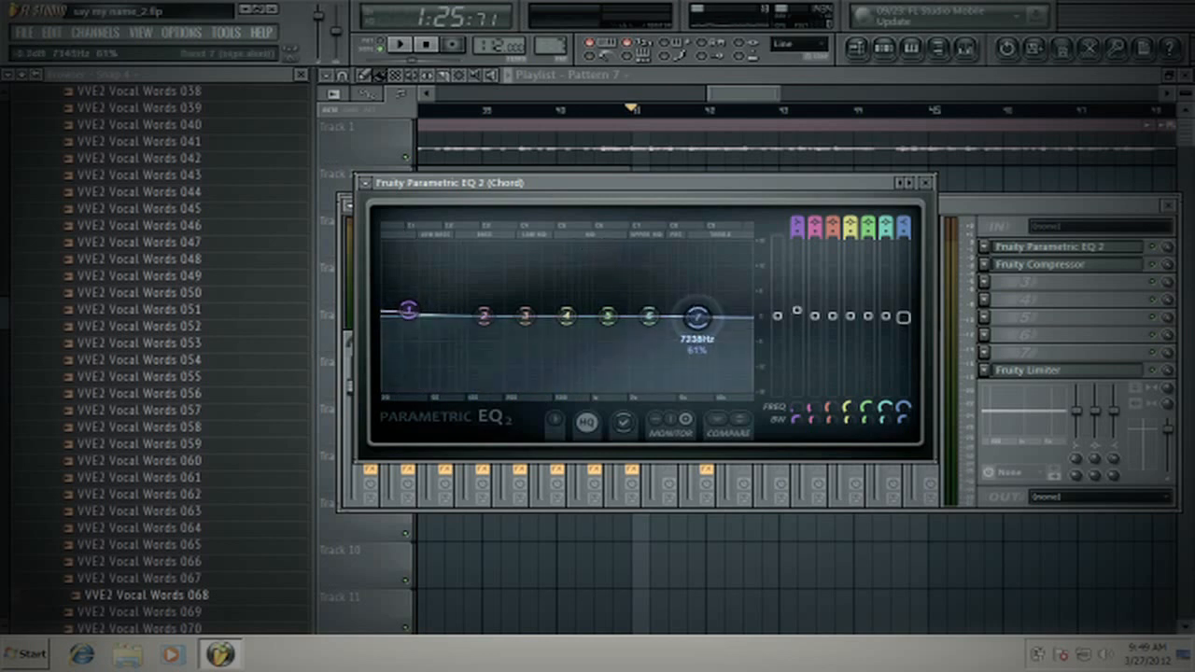
{"action": "key", "text": "Escape"}
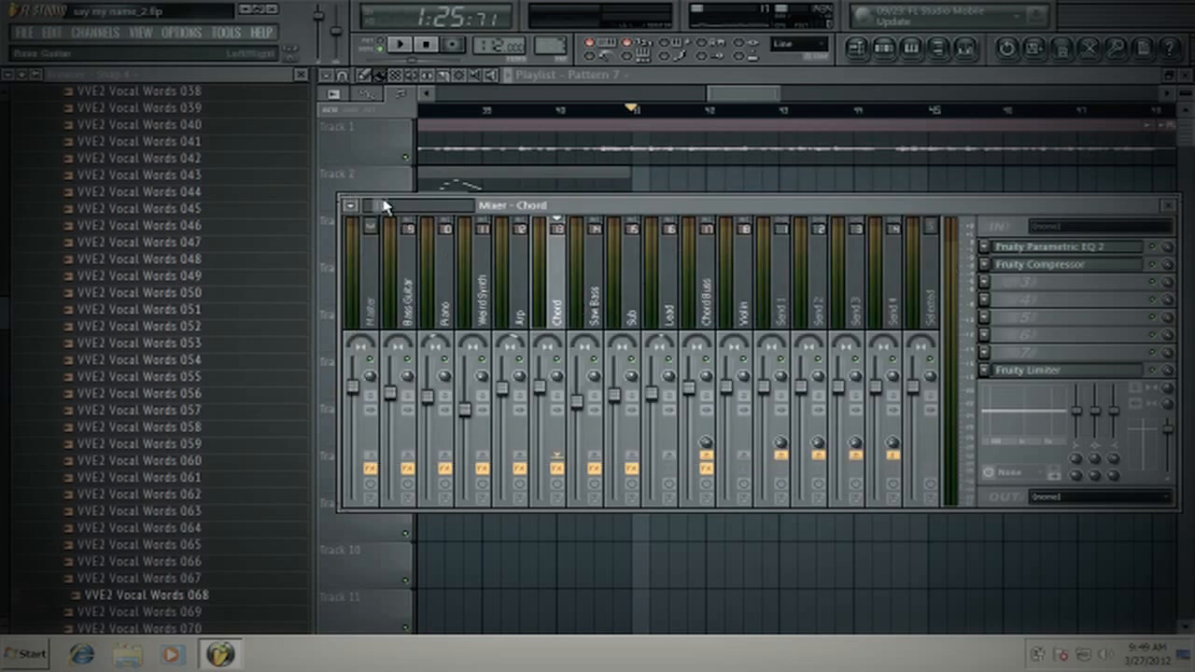
- Review the Saw Bass, Sub, Lead and Chord Buss mixer tracks and their effect slots
{"action": "scroll", "coordinate": [384, 206], "scroll_direction": "down", "scroll_amount": 4}
{"action": "left_click", "coordinate": [432, 306]}
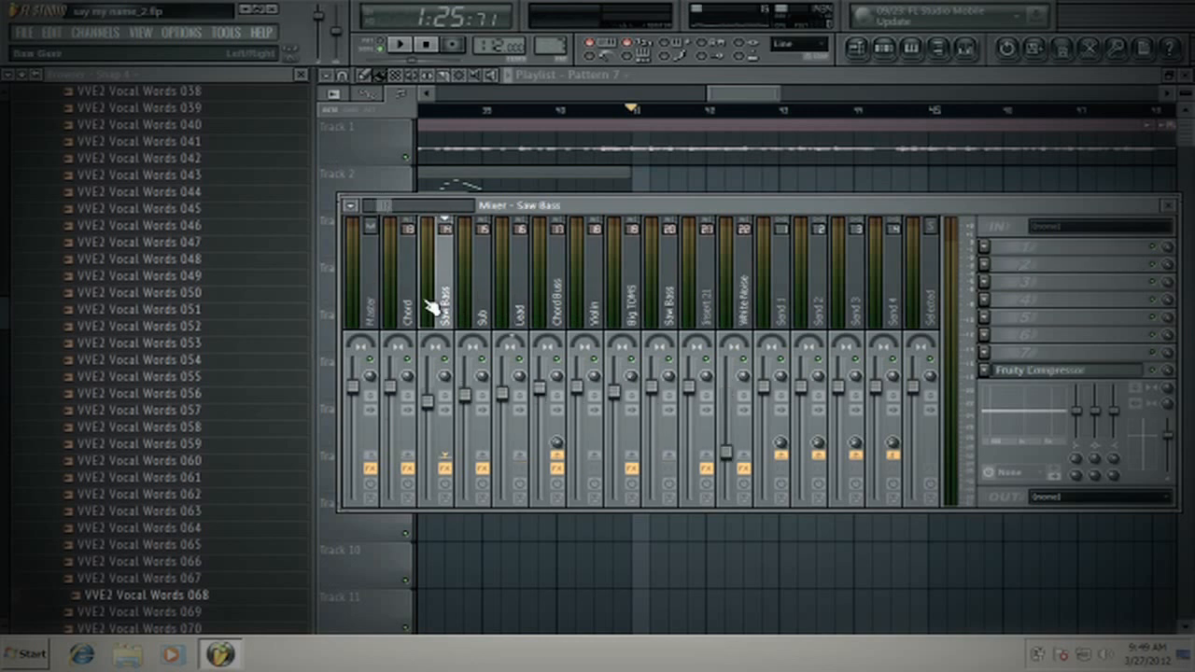
{"action": "key", "text": "Right"}
{"action": "key", "text": "Right"}
{"action": "key", "text": "Right"}
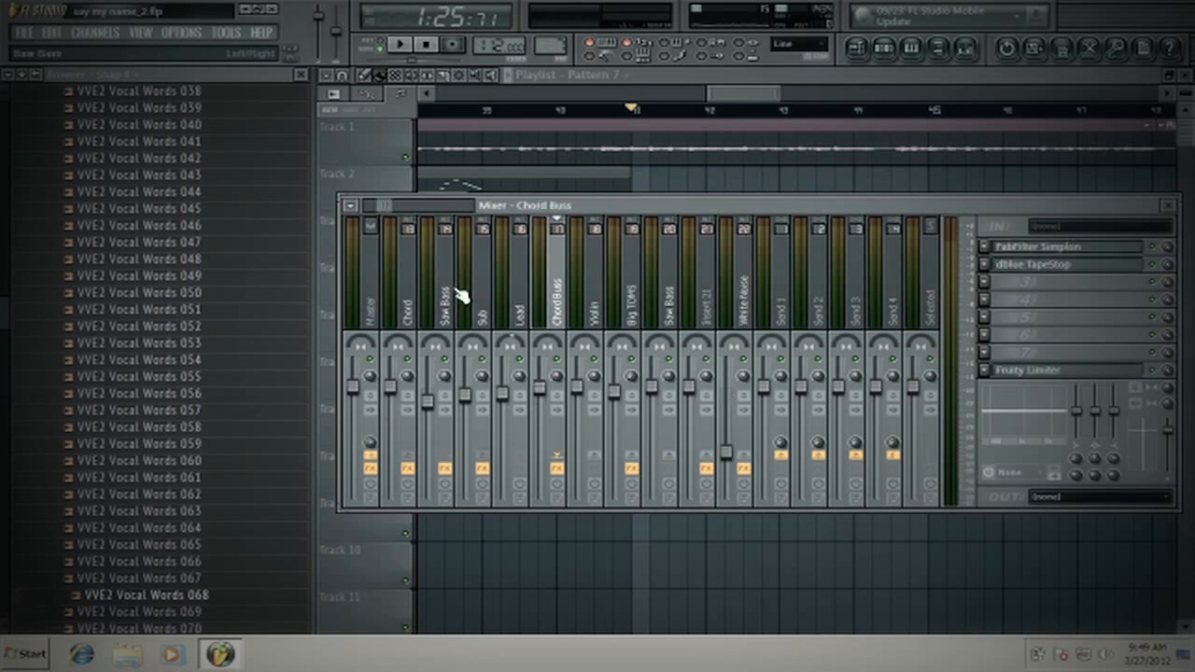
{"action": "key", "text": "Left"}
{"action": "key", "text": "Left"}
{"action": "key", "text": "Left"}
{"action": "key", "text": "Left"}
{"action": "key", "text": "Right"}
{"action": "key", "text": "Right"}
{"action": "key", "text": "Right"}
{"action": "key", "text": "Right"}
{"action": "key", "text": "Left"}
{"action": "key", "text": "Left"}
{"action": "key", "text": "Left"}
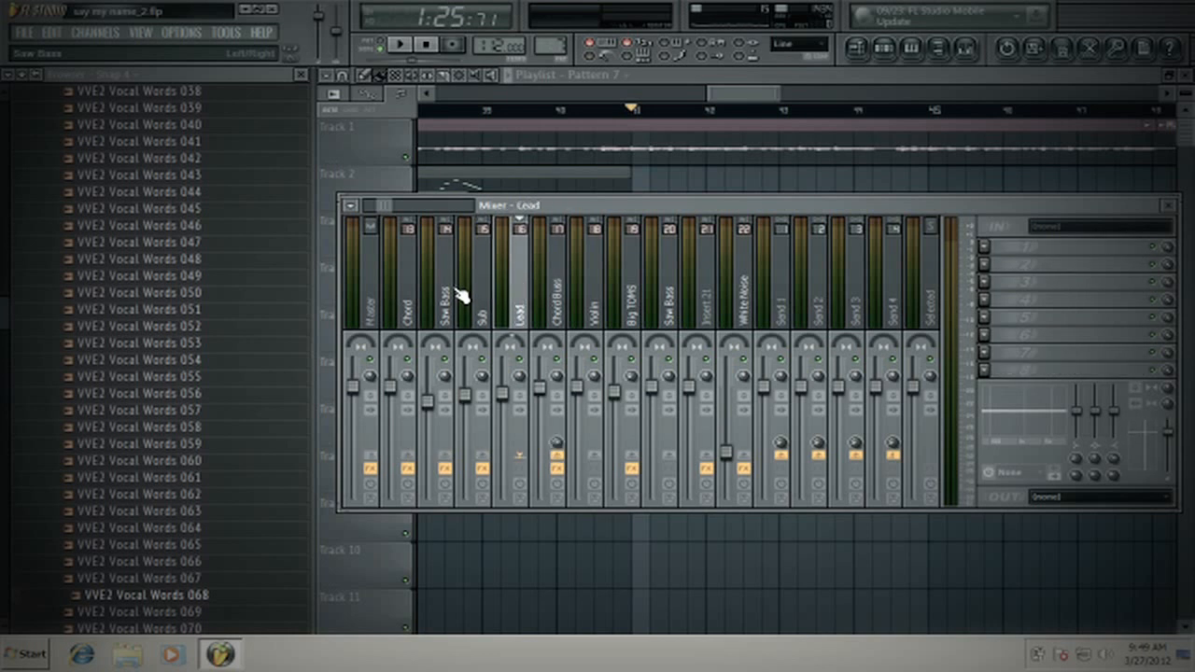
{"action": "key", "text": "Right"}
{"action": "key", "text": "Right"}
{"action": "key", "text": "Right"}
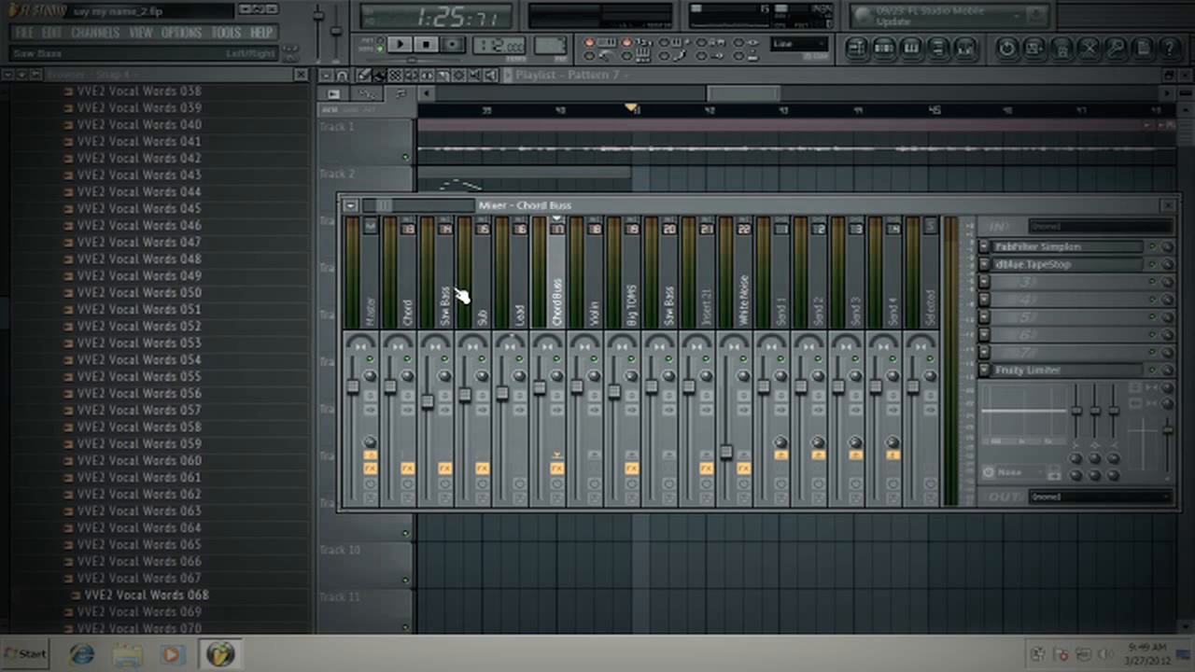
- Colour the Chord mixer track green, keeping its name
{"action": "left_click", "coordinate": [420, 316]}
{"action": "right_click", "coordinate": [426, 310]}
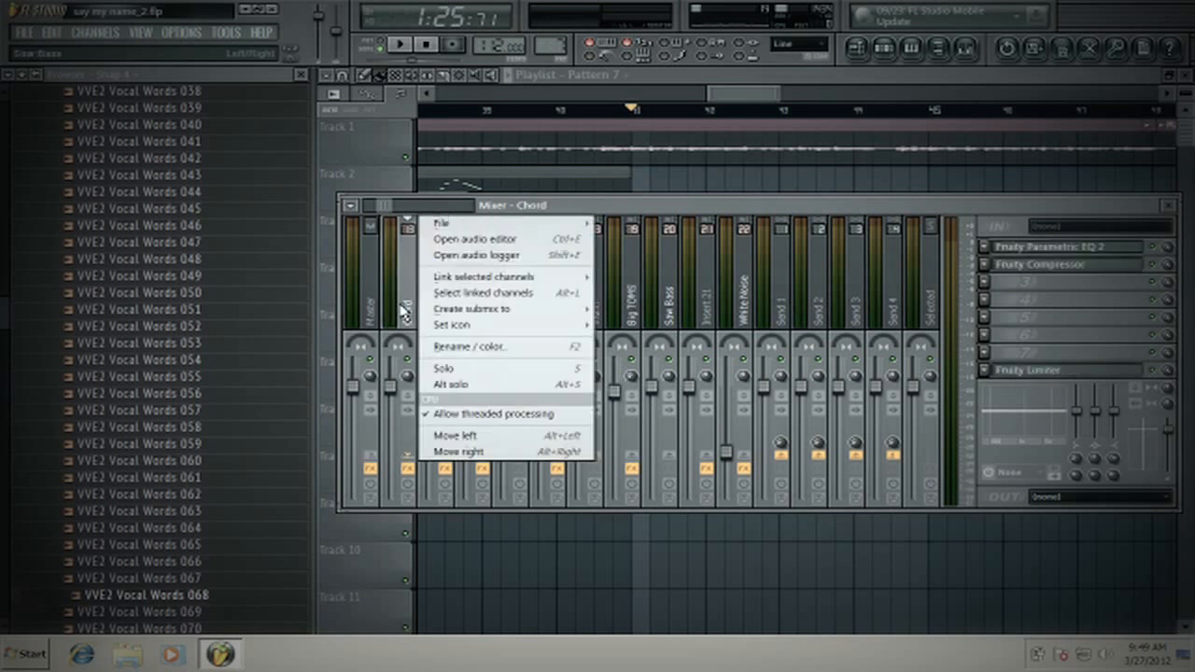
{"action": "mouse_move", "coordinate": [492, 306]}
{"action": "left_click", "coordinate": [502, 347]}
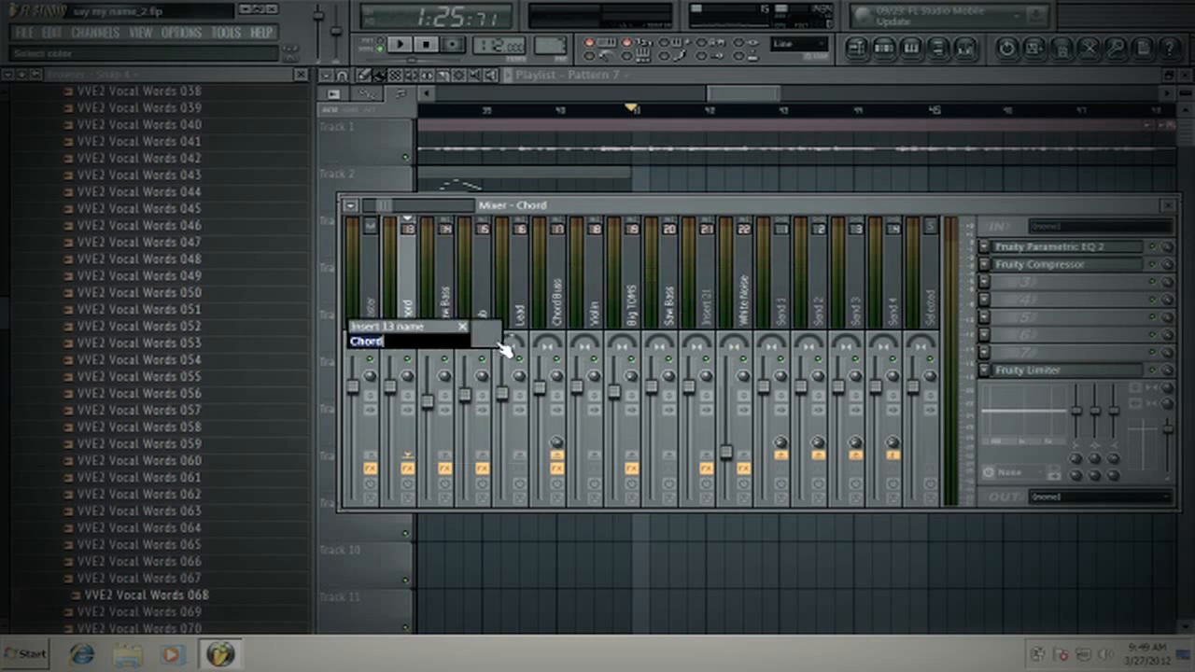
{"action": "left_click", "coordinate": [498, 333]}
{"action": "left_click", "coordinate": [512, 336]}
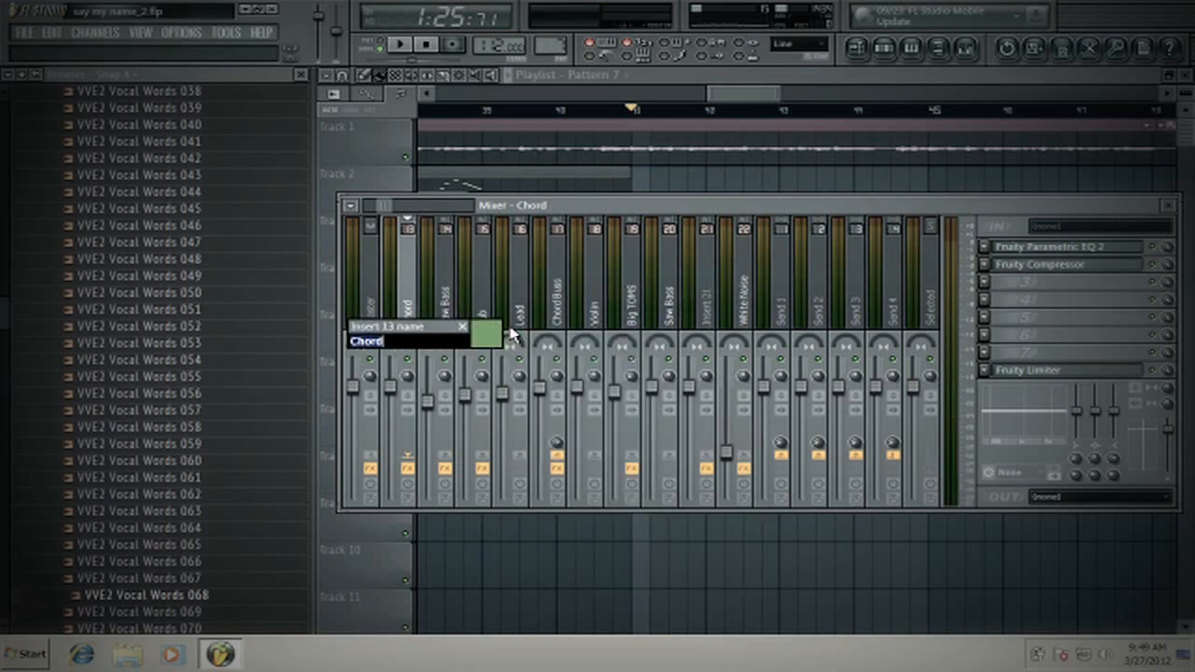
{"action": "key", "text": "Return"}
- Colour the Saw Bass mixer track beside Chord green, keeping its name
{"action": "right_click", "coordinate": [445, 301]}
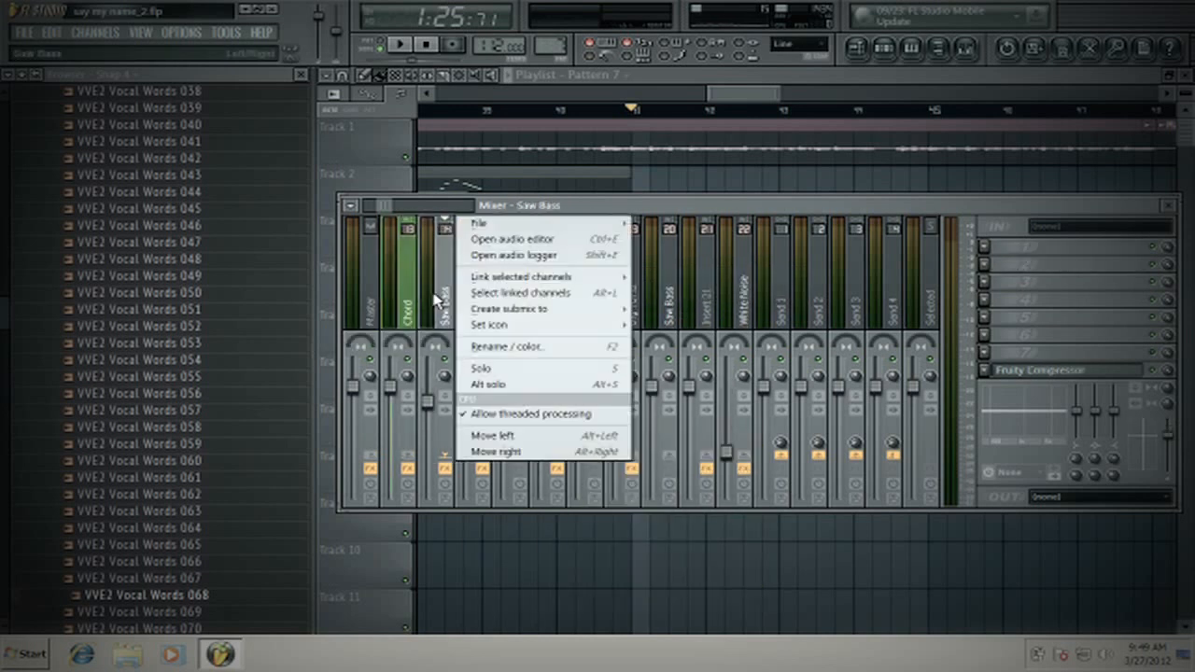
{"action": "left_click", "coordinate": [488, 347]}
{"action": "left_click", "coordinate": [477, 336]}
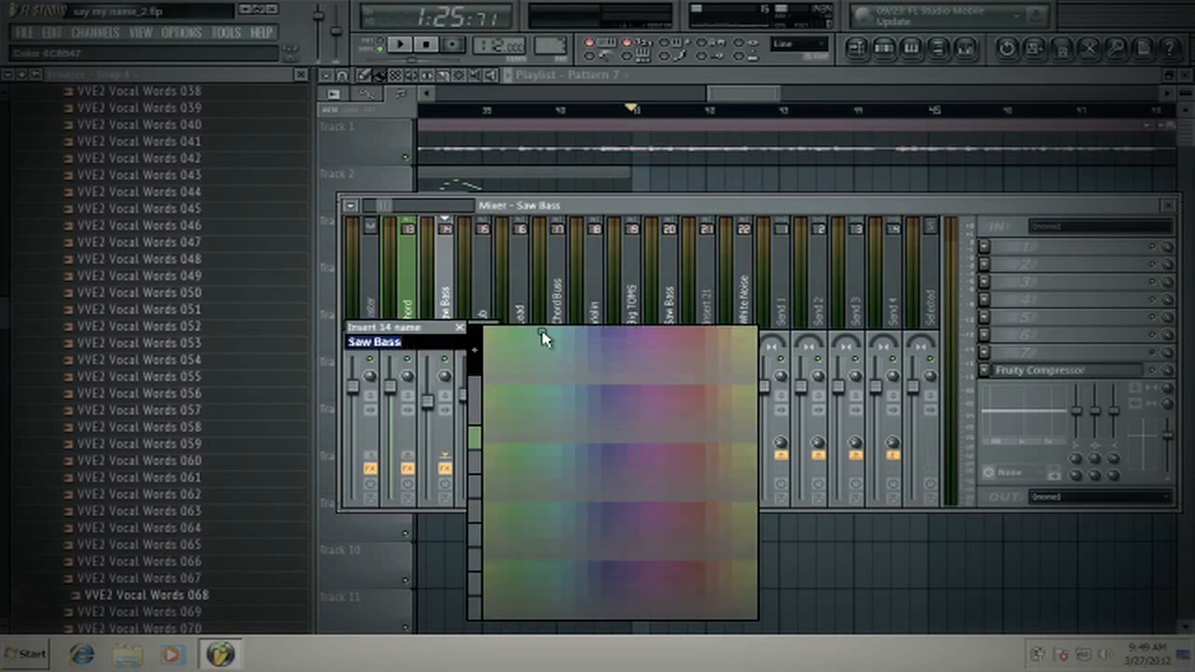
{"action": "left_click", "coordinate": [516, 337]}
{"action": "key", "text": "Return"}
- Go through the Chord, Saw Bass, Sub and Lead tracks and colour the Sub mixer track green to match
{"action": "left_click", "coordinate": [407, 322]}
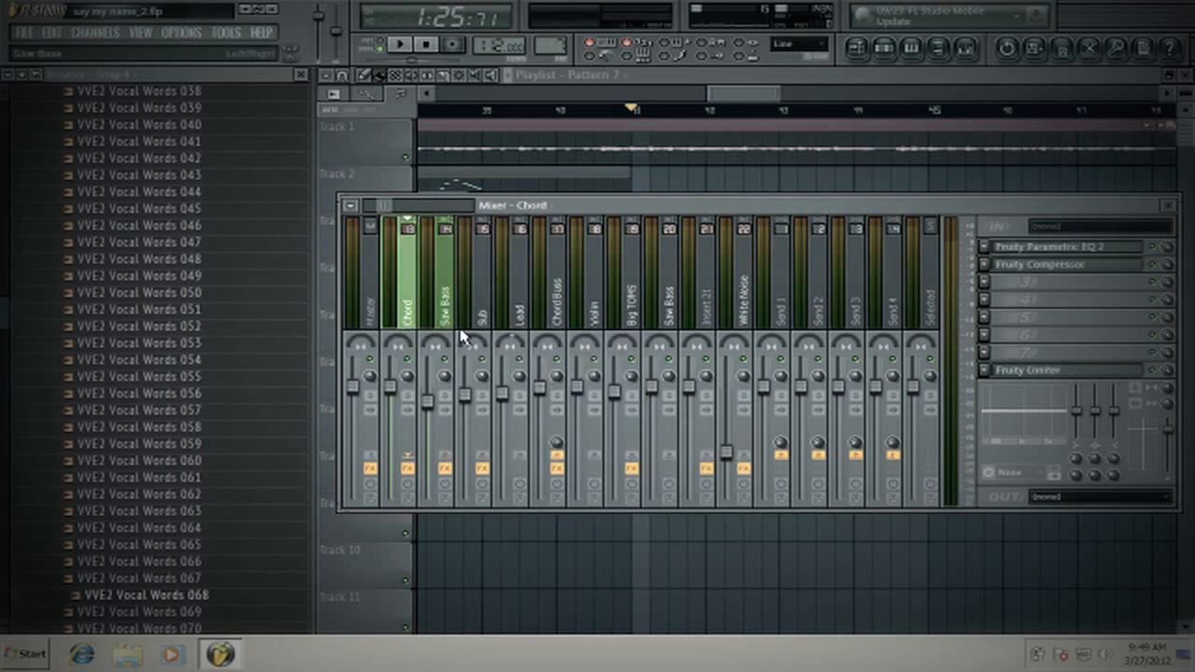
{"action": "left_click", "coordinate": [447, 322]}
{"action": "left_click", "coordinate": [482, 322]}
{"action": "left_click", "coordinate": [519, 322]}
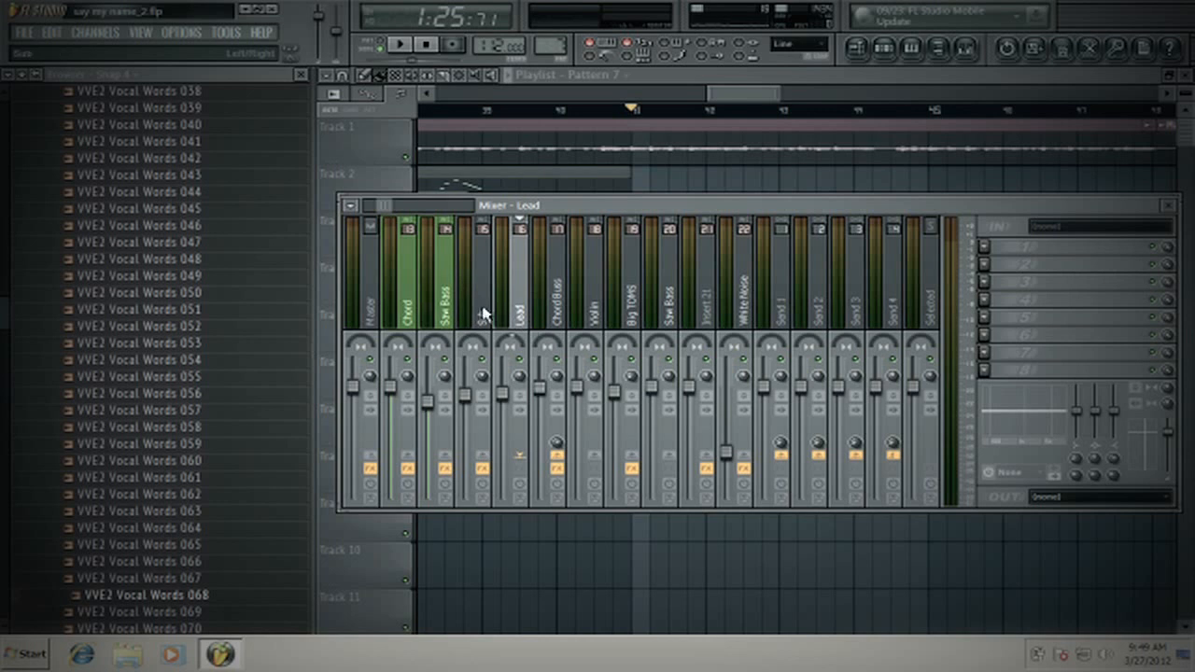
{"action": "right_click", "coordinate": [482, 314]}
{"action": "left_click", "coordinate": [560, 352]}
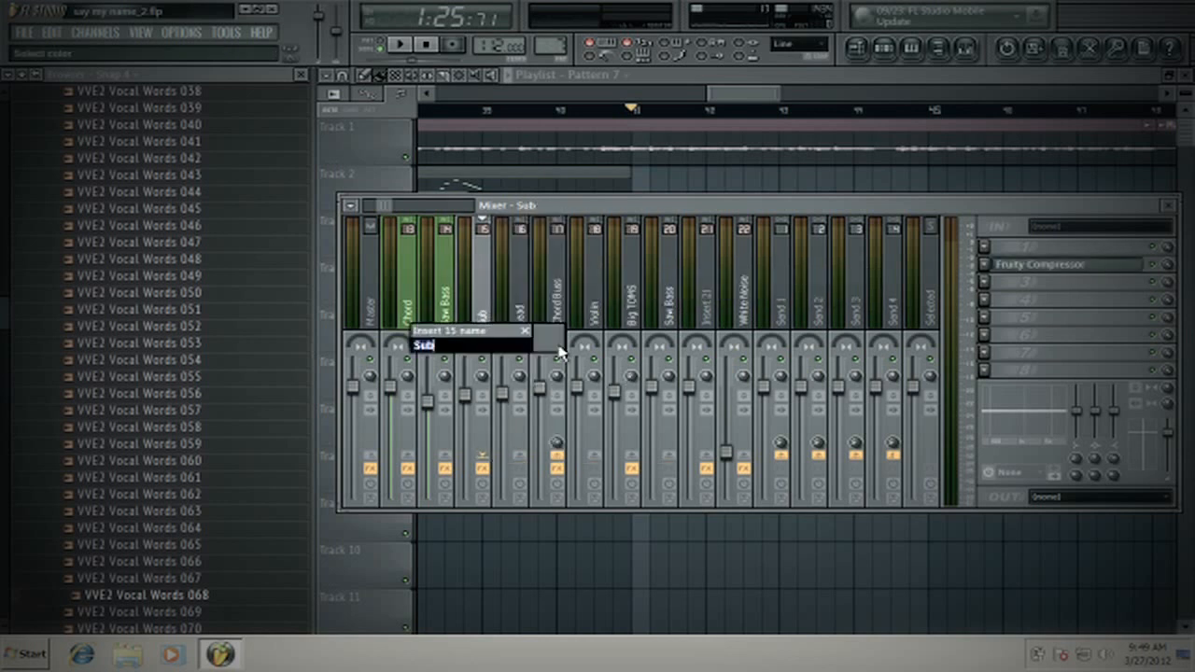
{"action": "left_click", "coordinate": [549, 349]}
{"action": "left_click", "coordinate": [572, 335]}
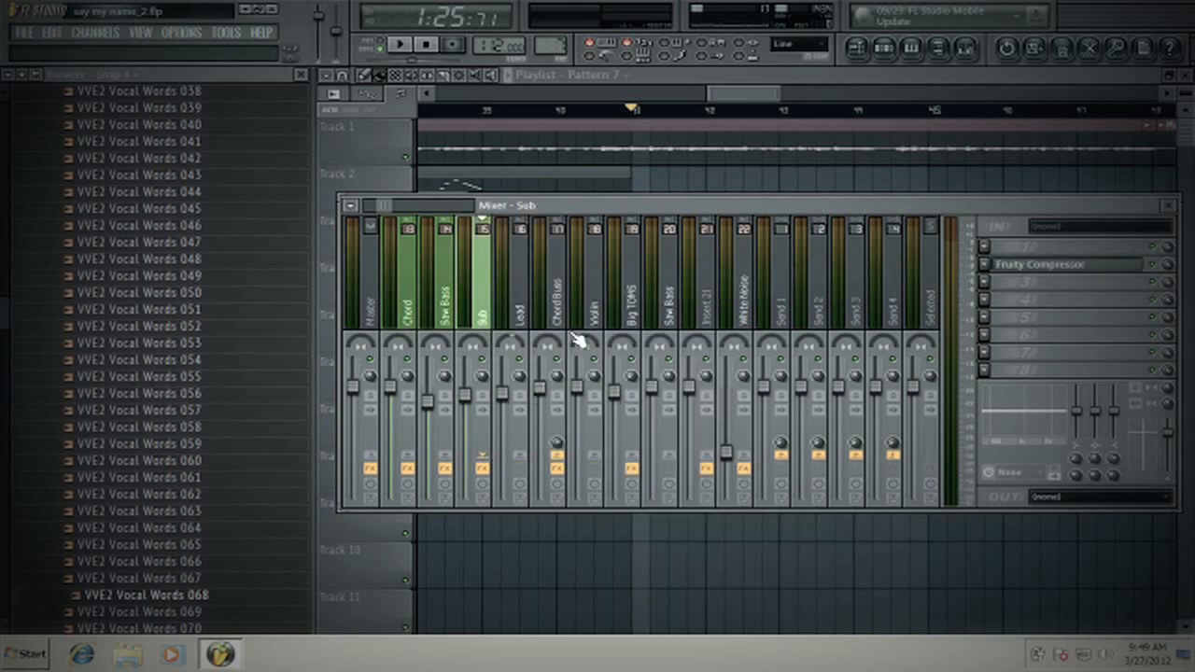
- Colour the Lead mixer track green like the other chord layer tracks
{"action": "left_click", "coordinate": [537, 316]}
{"action": "right_click", "coordinate": [532, 314]}
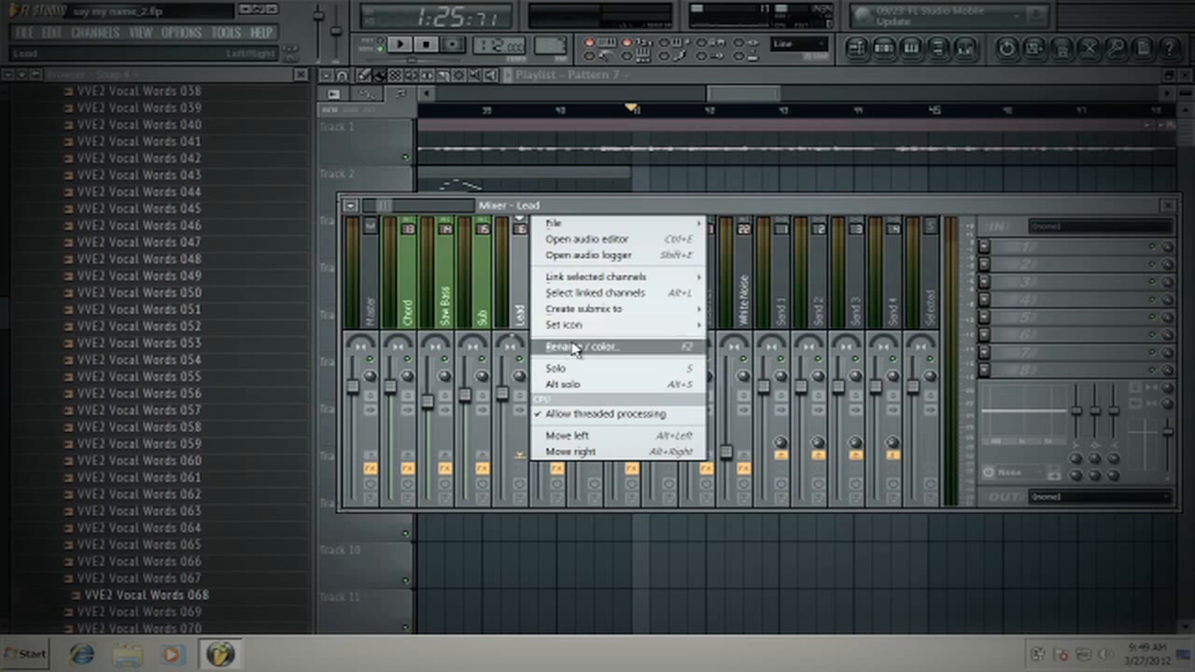
{"action": "left_click", "coordinate": [579, 347]}
{"action": "left_click", "coordinate": [588, 350]}
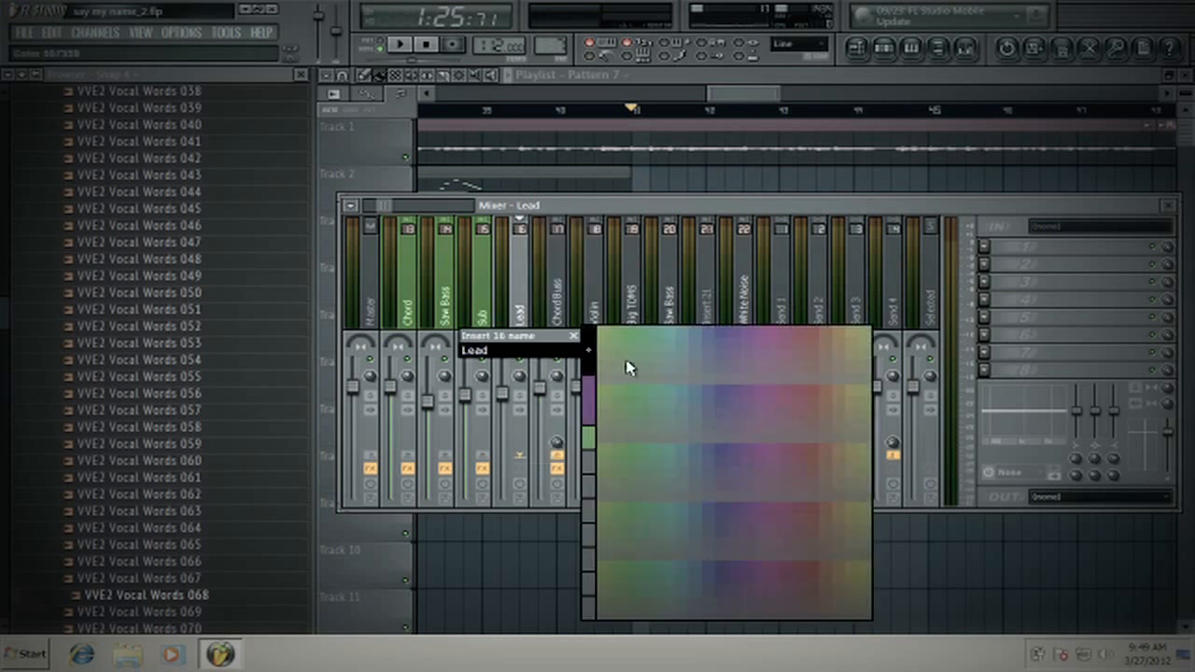
{"action": "left_click", "coordinate": [623, 333]}
- Colour the Chord Buss mixer track red to set it apart from the green tracks
{"action": "left_click", "coordinate": [554, 310]}
{"action": "right_click", "coordinate": [554, 310]}
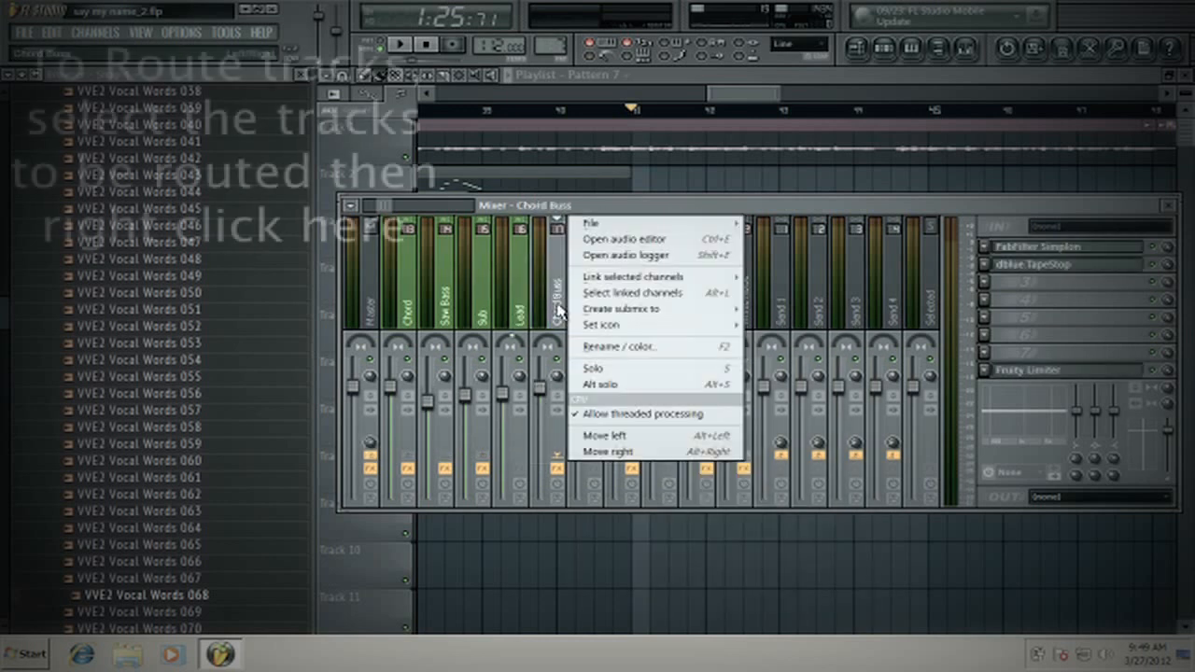
{"action": "left_click", "coordinate": [605, 347]}
{"action": "left_click", "coordinate": [592, 351]}
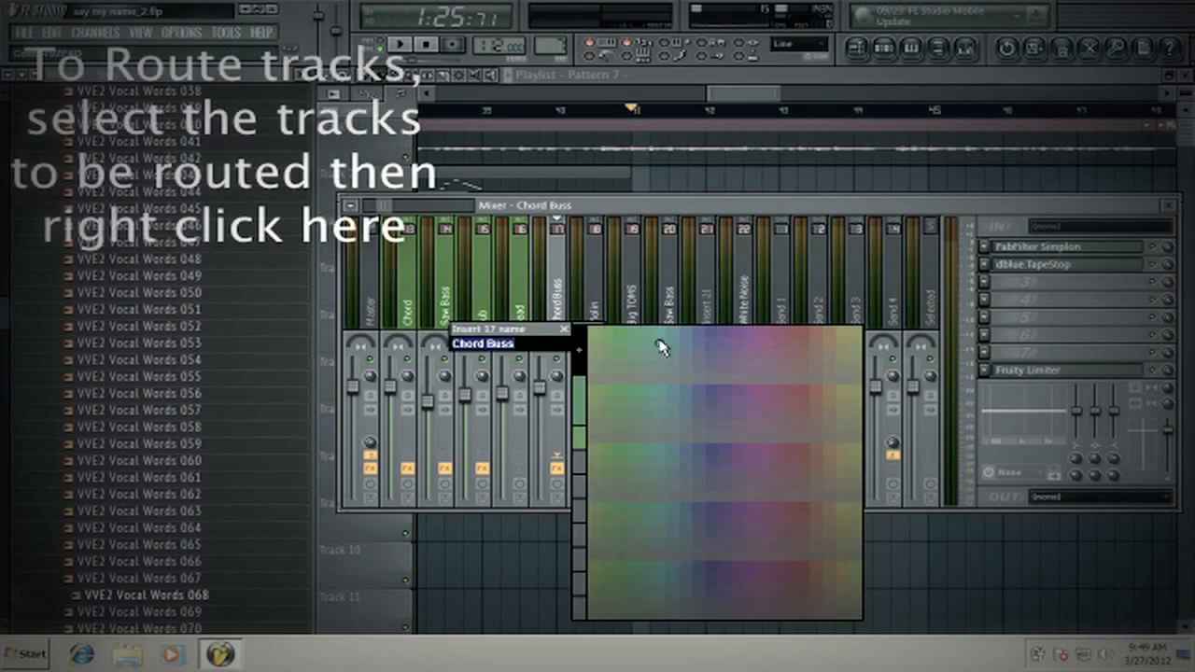
{"action": "left_click", "coordinate": [764, 334]}
{"action": "key", "text": "Return"}
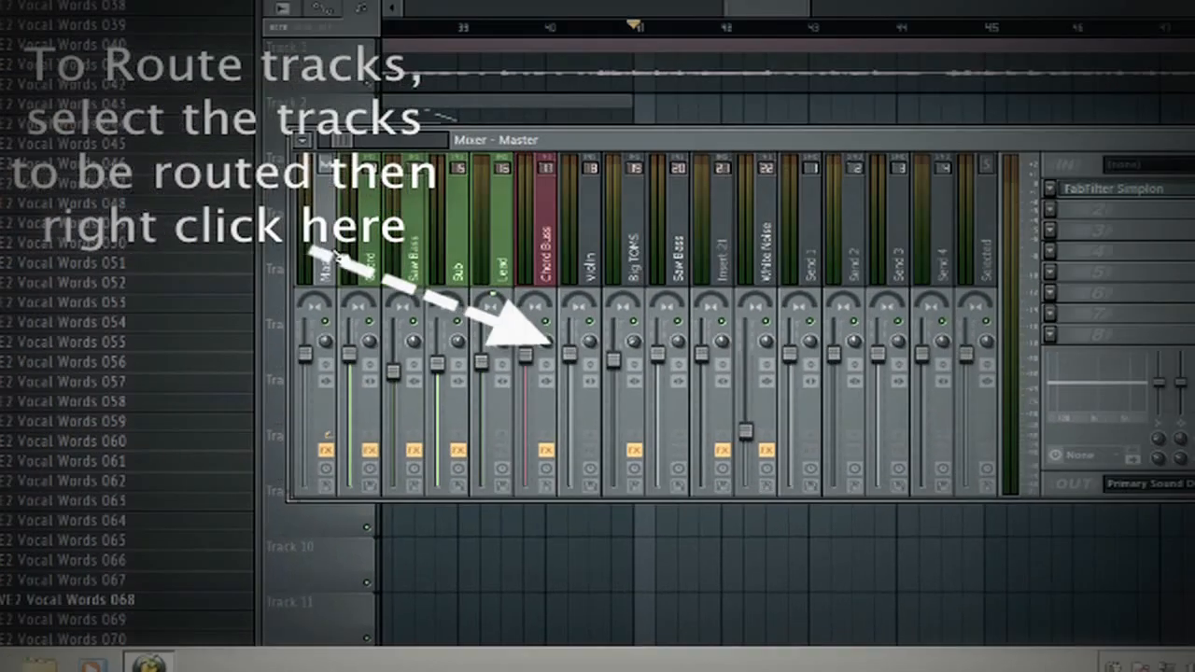
- Inspect the send routing of the Chord track and of the Chord Buss in the mixer
{"action": "scroll", "coordinate": [338, 256], "scroll_direction": "up", "scroll_amount": 1}
{"action": "left_click", "coordinate": [584, 224]}
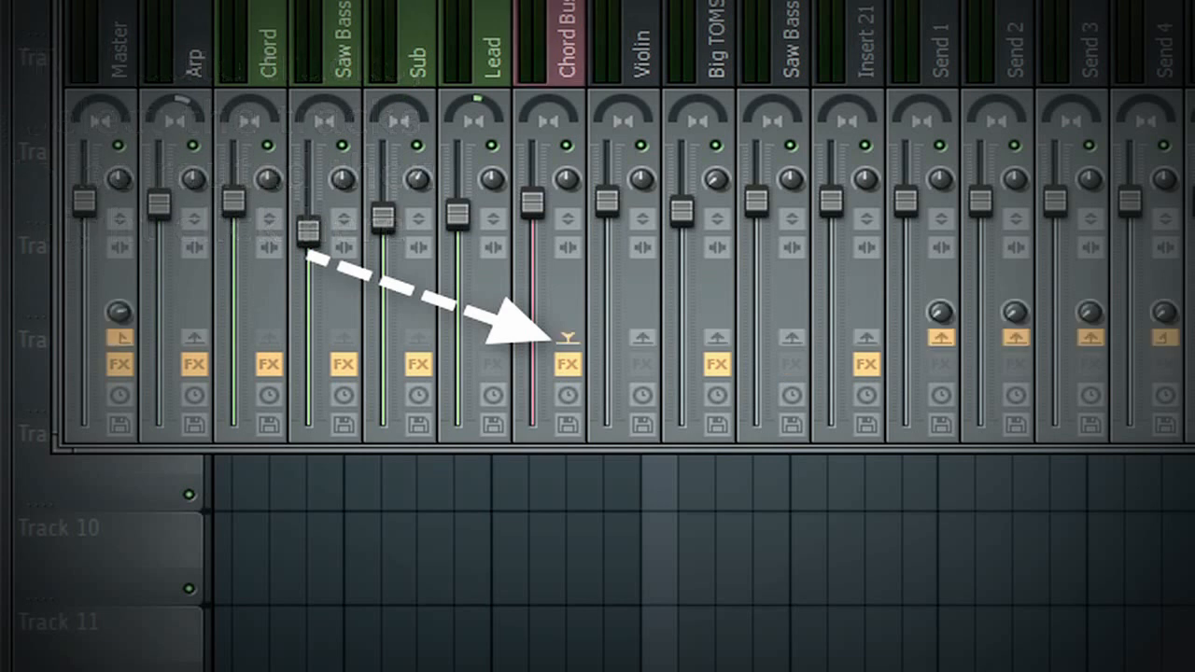
{"action": "left_click", "coordinate": [275, 37]}
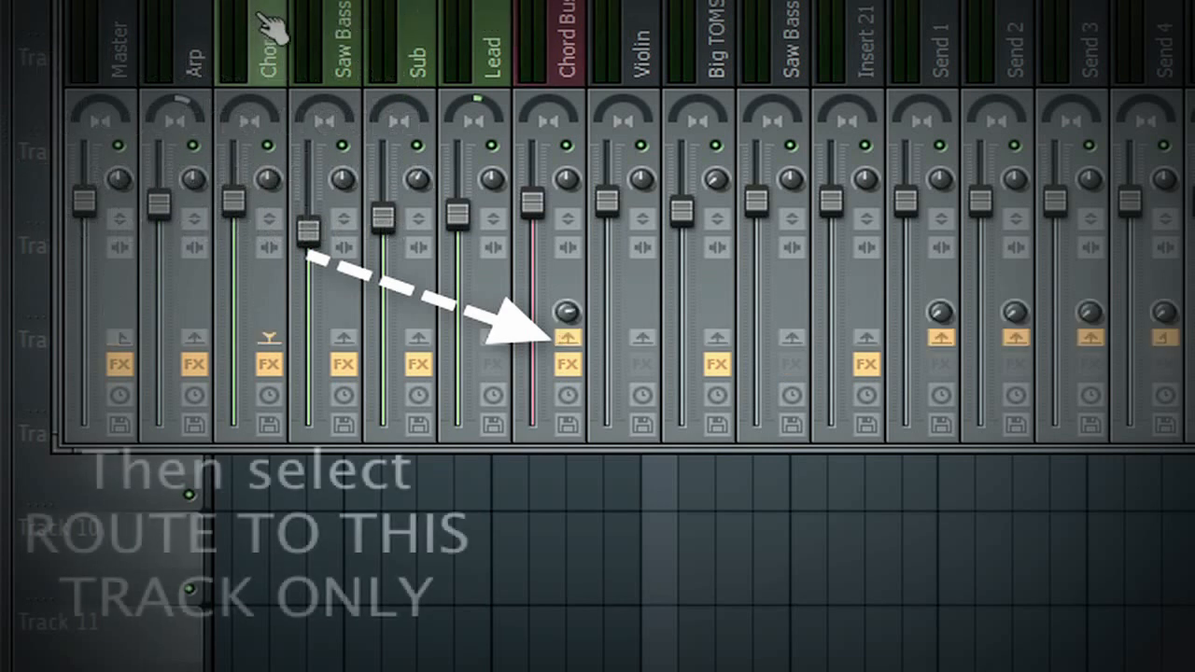
{"action": "left_click", "coordinate": [570, 33]}
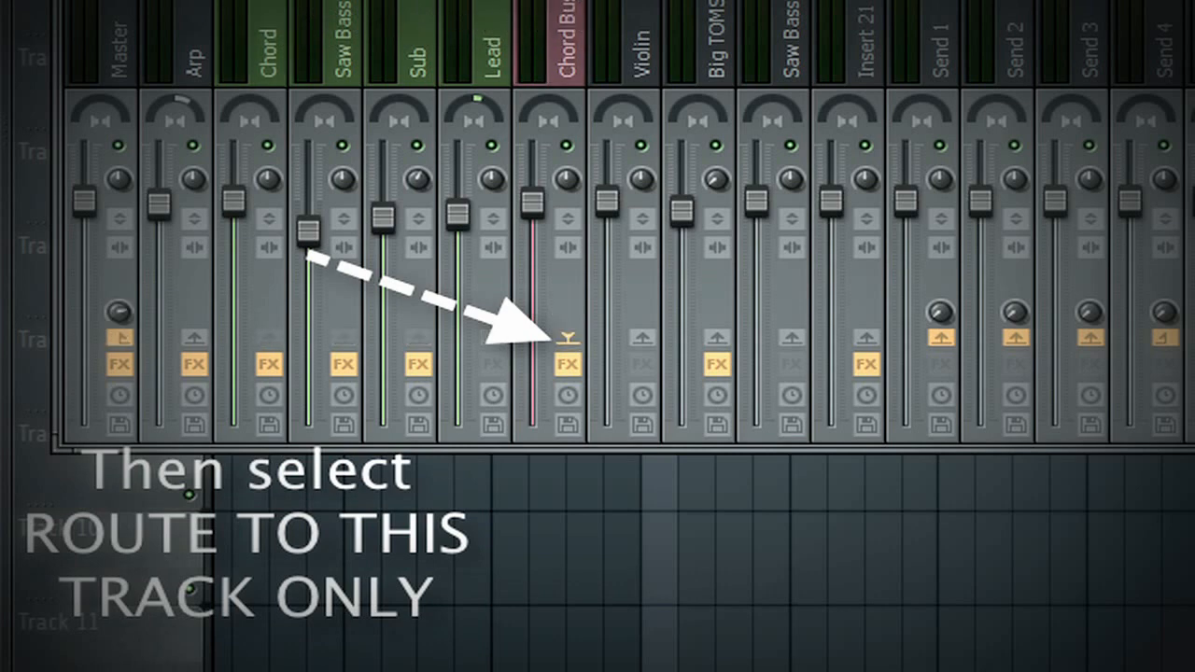
{"action": "left_click", "coordinate": [262, 23]}
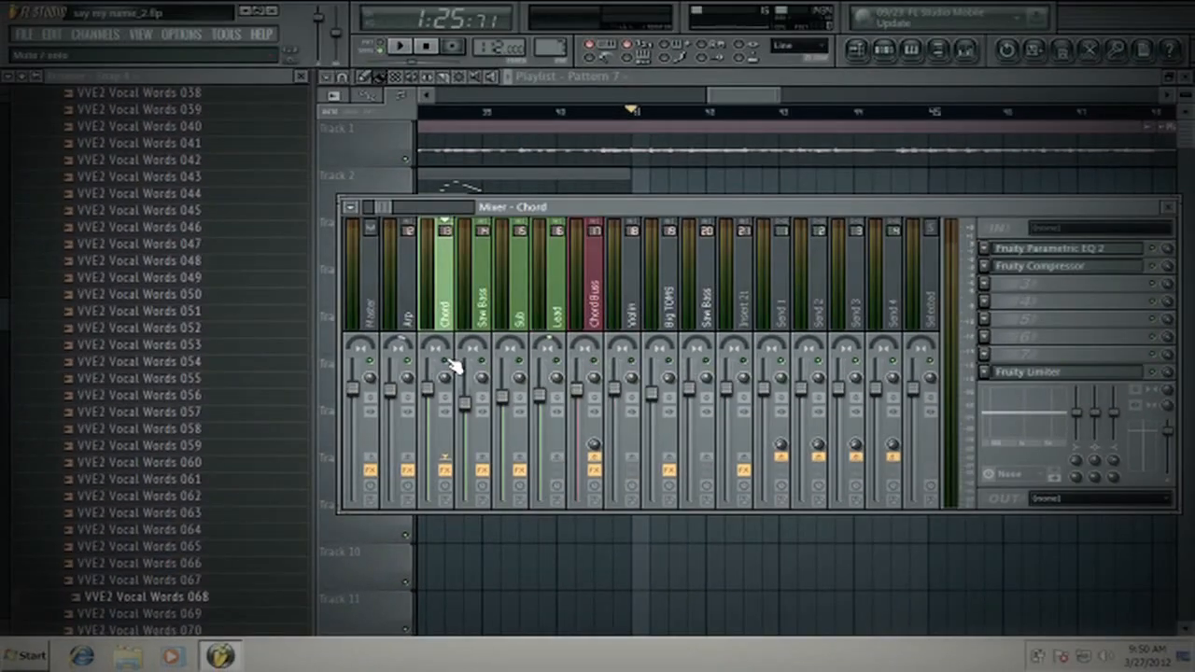
- Play back the song section and watch the levels of the chord layer tracks and the Chord Buss
{"action": "left_click", "coordinate": [479, 368]}
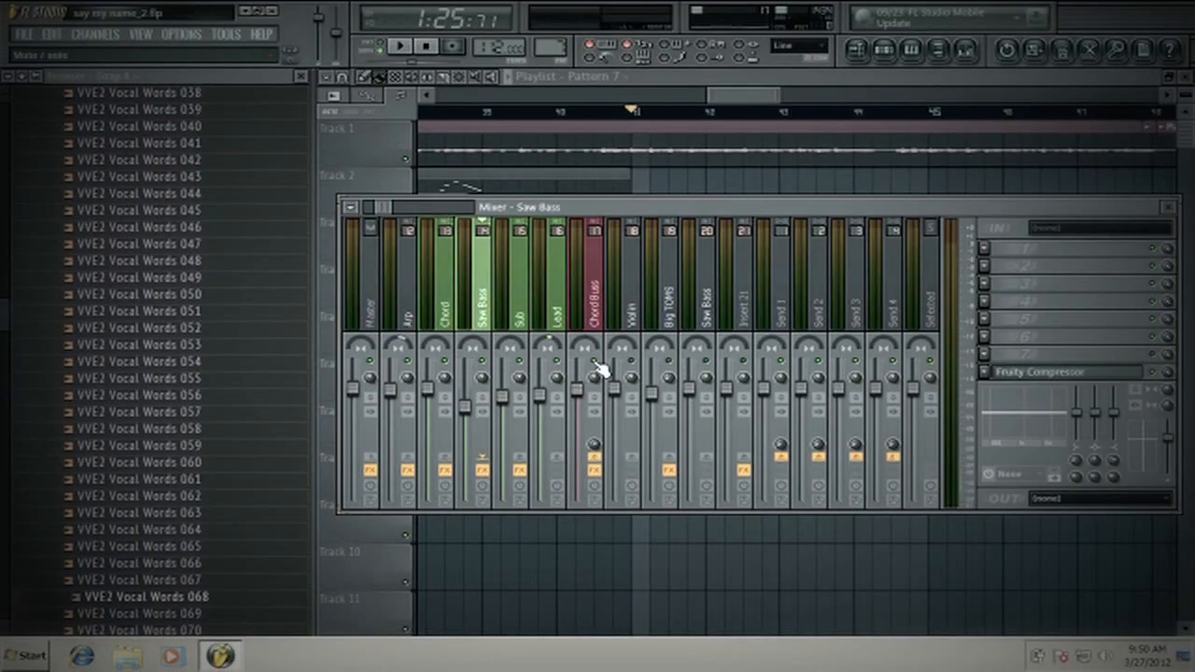
{"action": "left_click", "coordinate": [400, 44]}
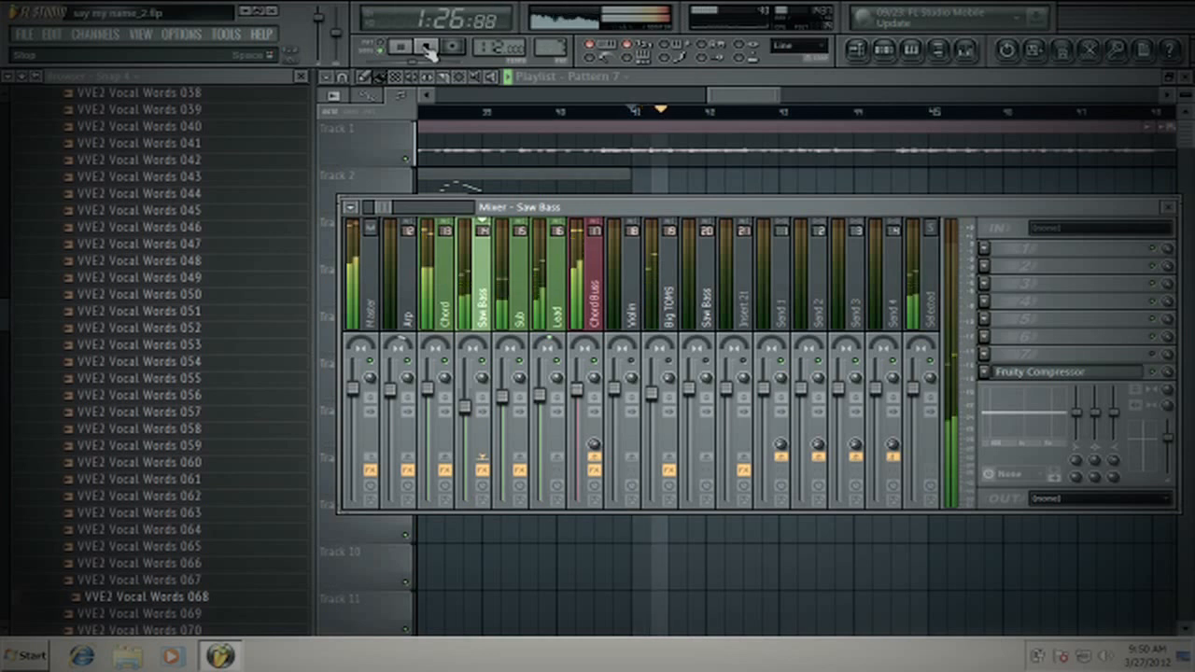
{"action": "left_click", "coordinate": [596, 280]}
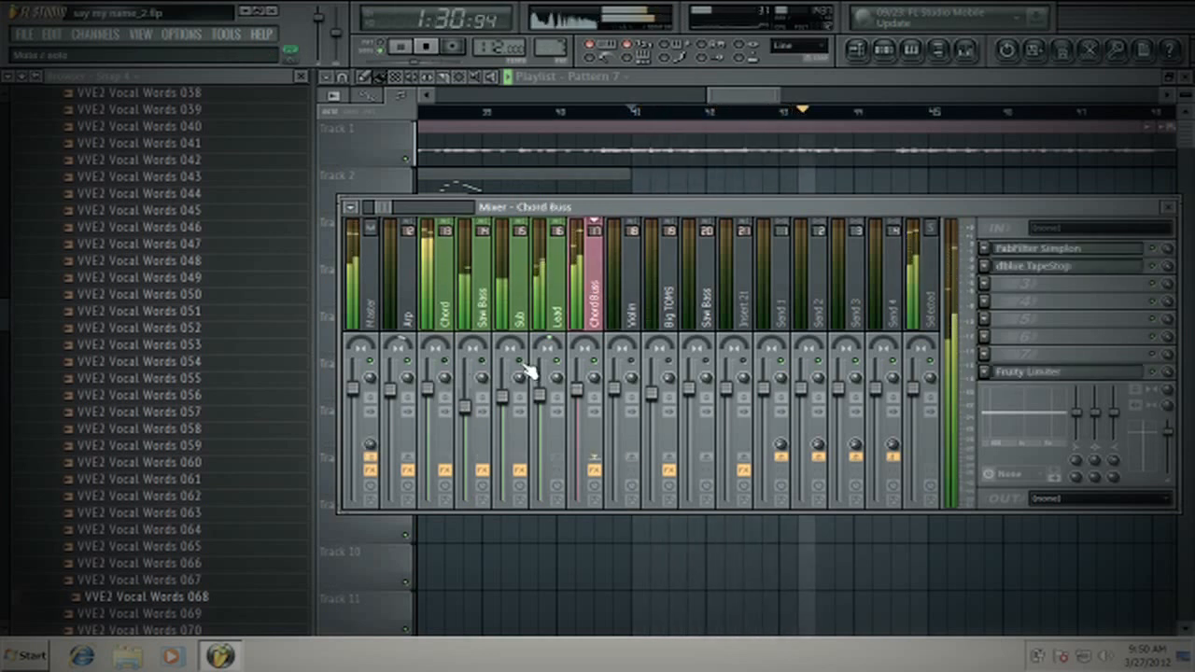
{"action": "key", "text": "space"}
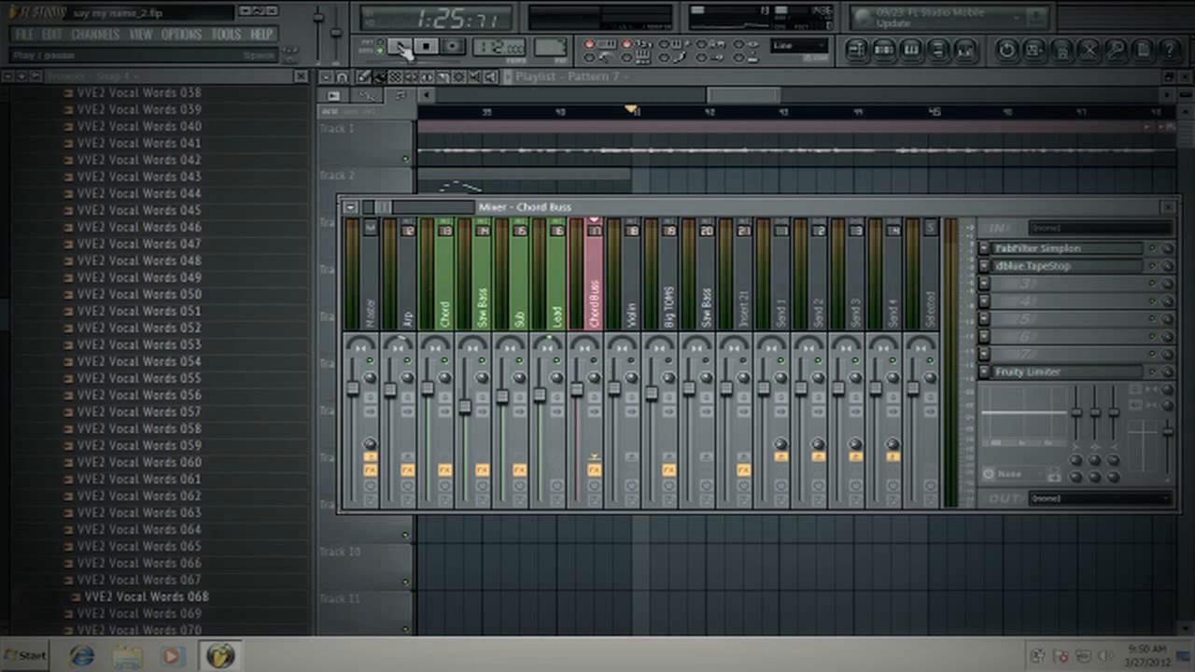
{"action": "left_click", "coordinate": [399, 48]}
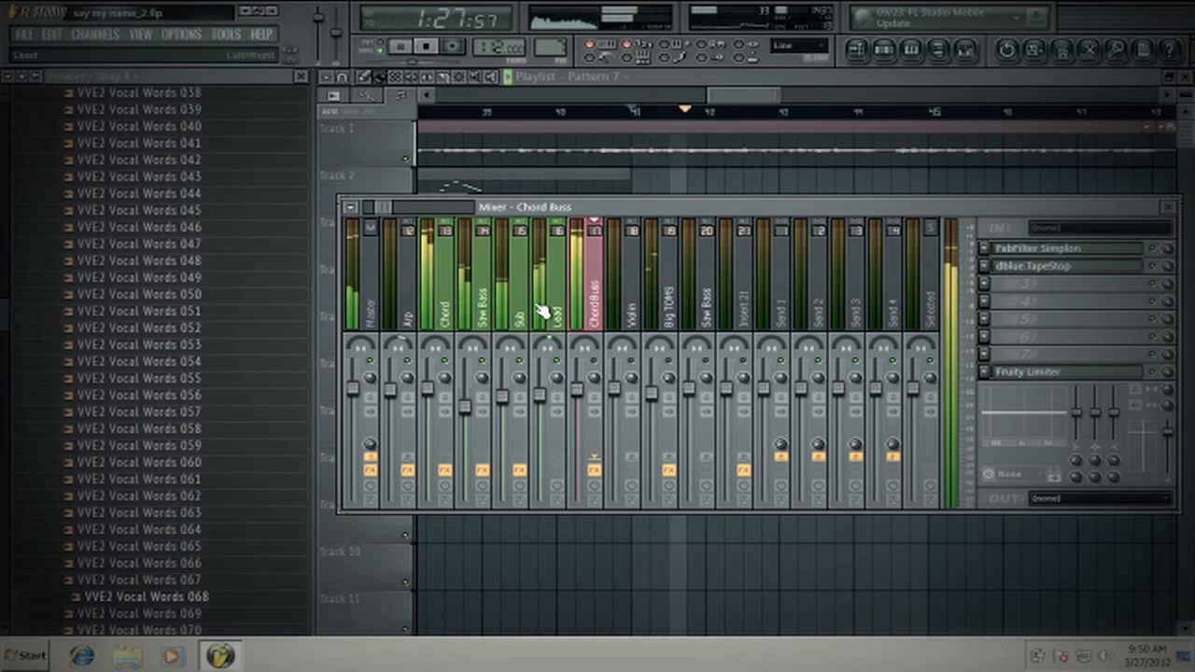
{"action": "key", "text": "space"}
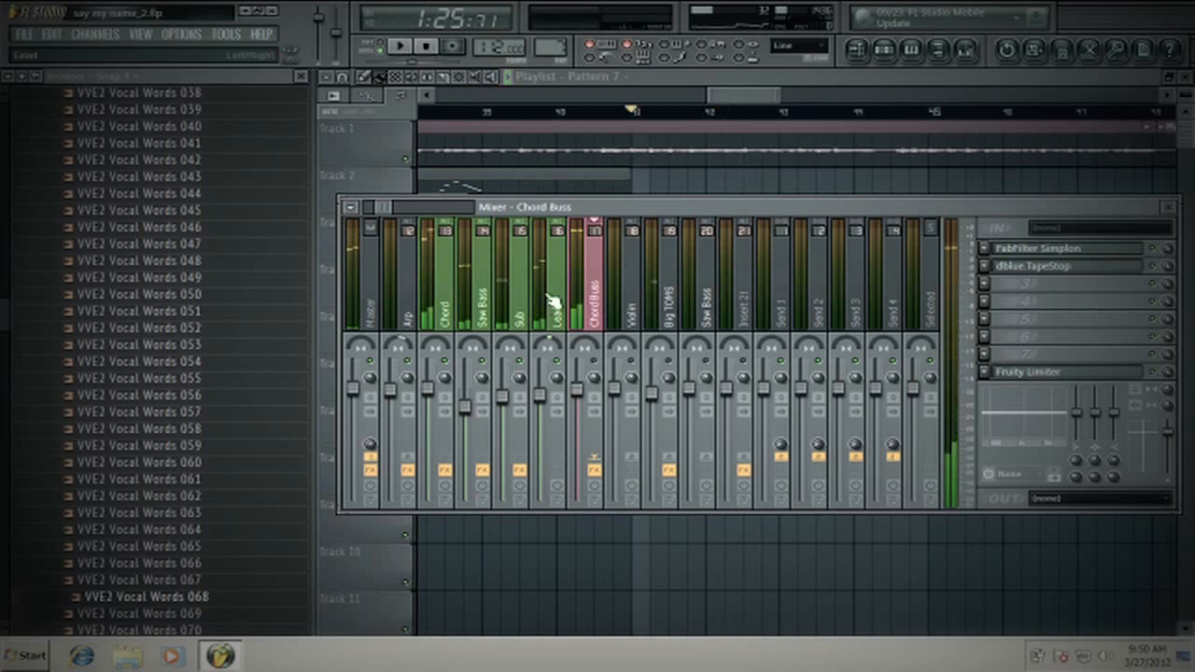
- Go through the Chord, Saw Bass, Sub and Lead tracks and the Chord Buss to review the grouped layers
{"action": "left_click", "coordinate": [444, 317]}
{"action": "left_click", "coordinate": [478, 300]}
{"action": "left_click", "coordinate": [558, 310]}
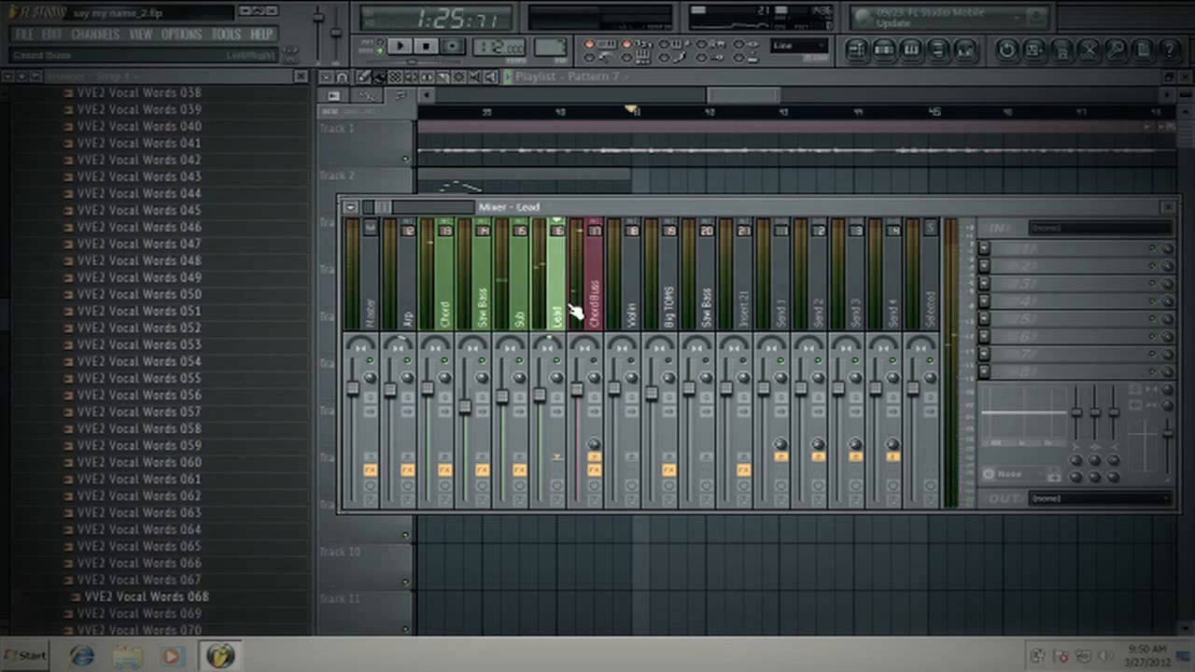
{"action": "left_click", "coordinate": [601, 314]}
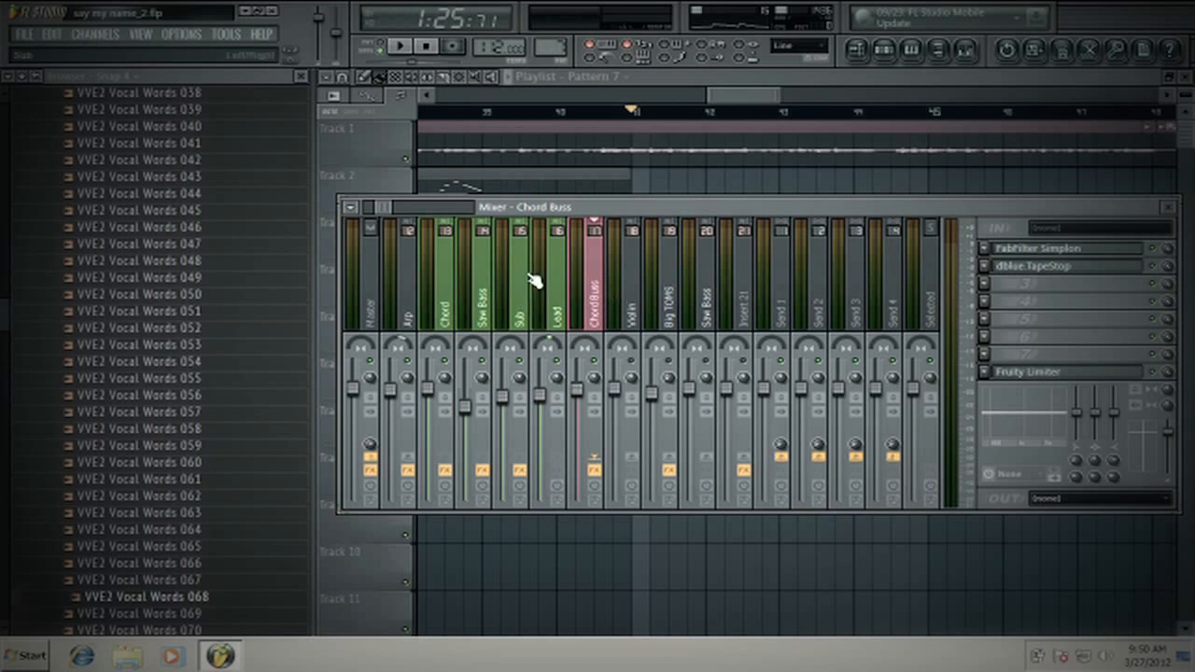
{"action": "left_click", "coordinate": [438, 309]}
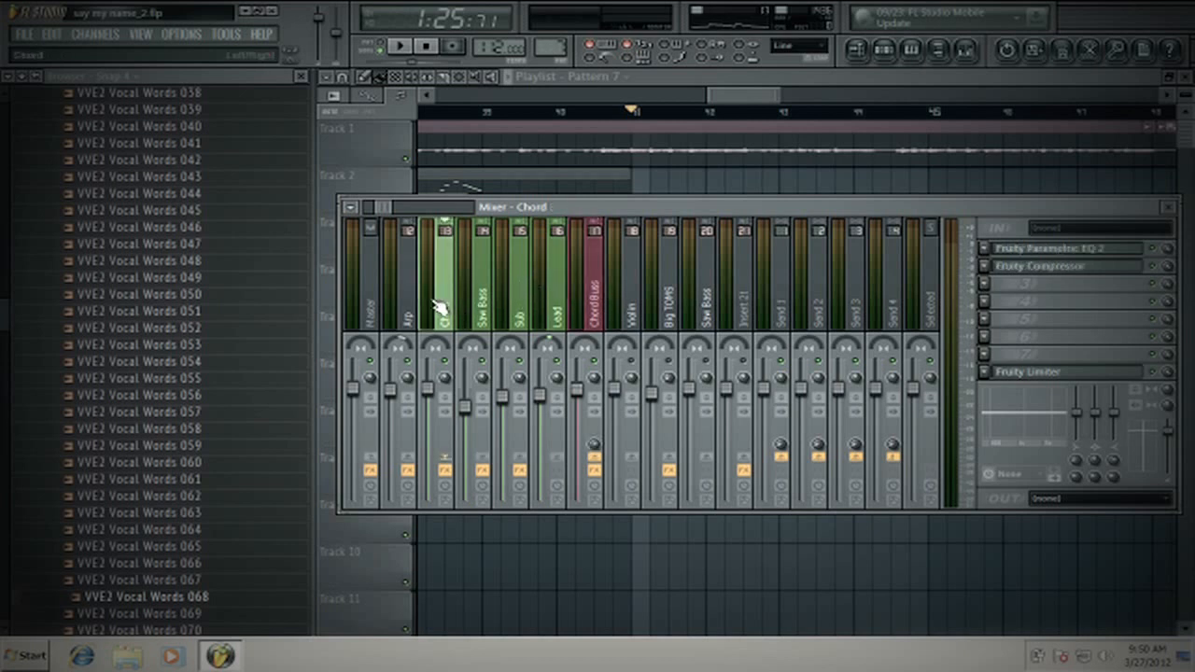
{"action": "left_click", "coordinate": [475, 299]}
{"action": "left_click", "coordinate": [520, 294]}
{"action": "left_click", "coordinate": [593, 296]}
{"action": "left_click", "coordinate": [558, 299]}
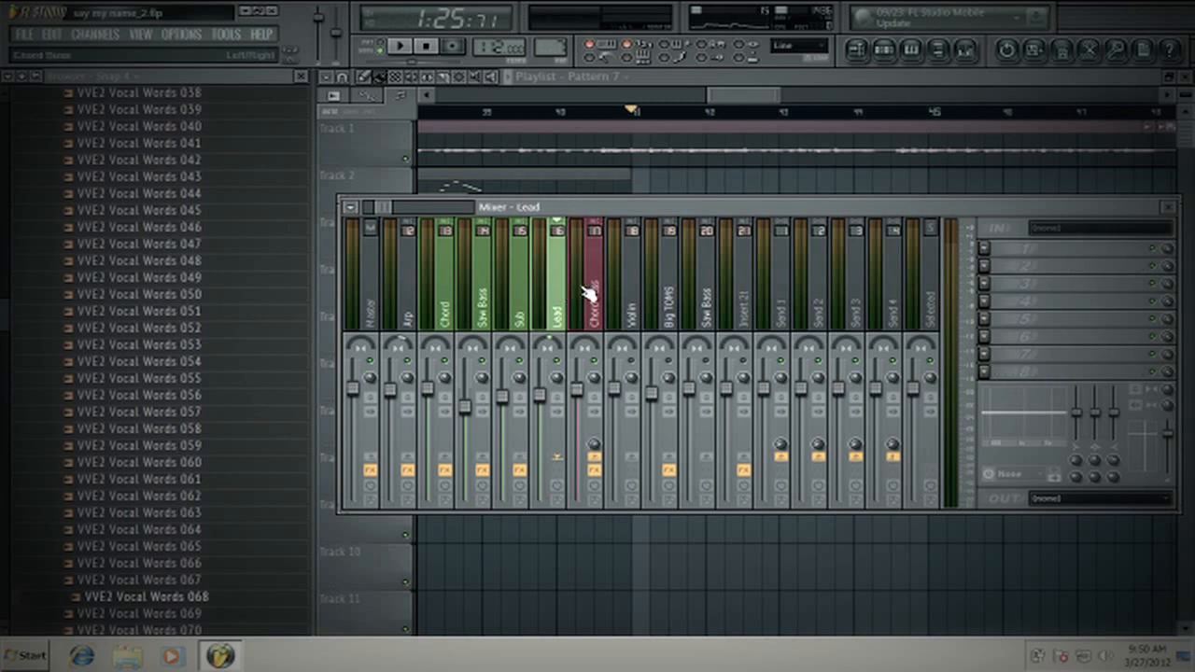
- Inspect the dblue TapeStop effect on the Chord Buss, then close its window
{"action": "left_click", "coordinate": [590, 298]}
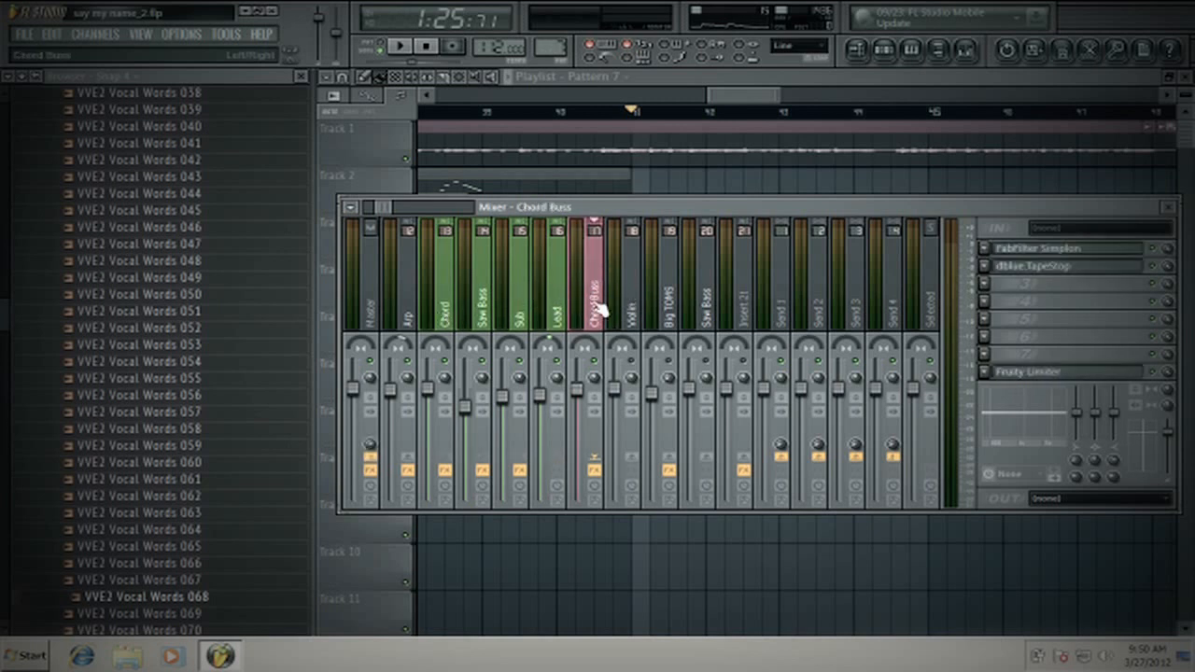
{"action": "left_click", "coordinate": [1039, 268]}
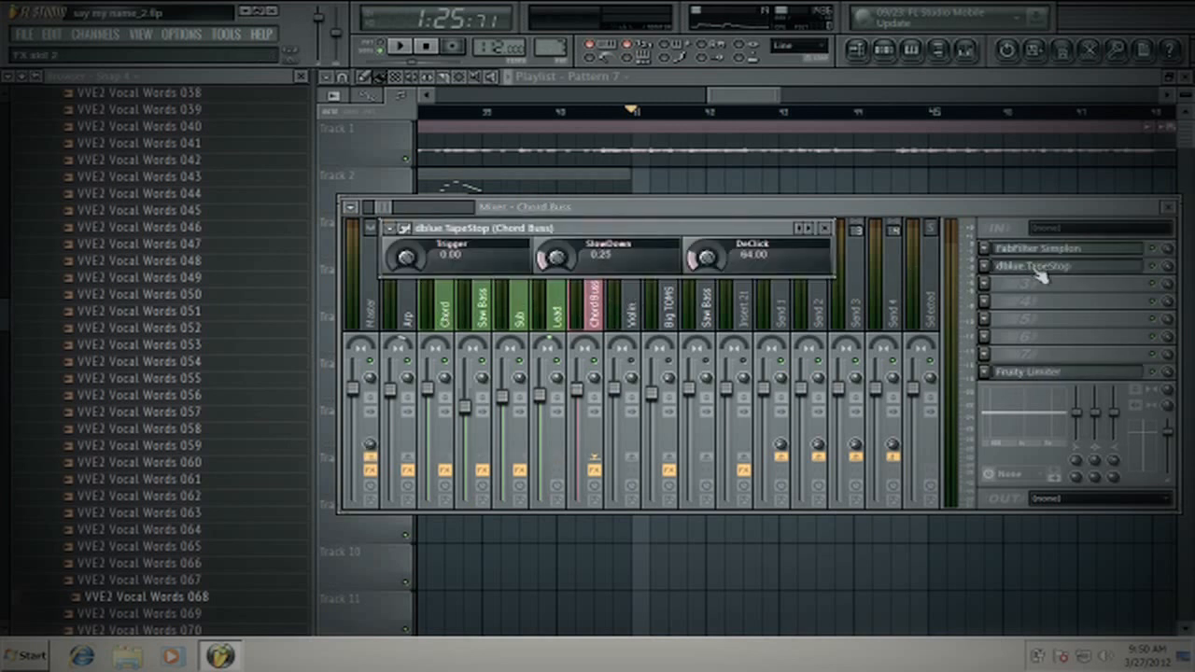
{"action": "left_click", "coordinate": [825, 231]}
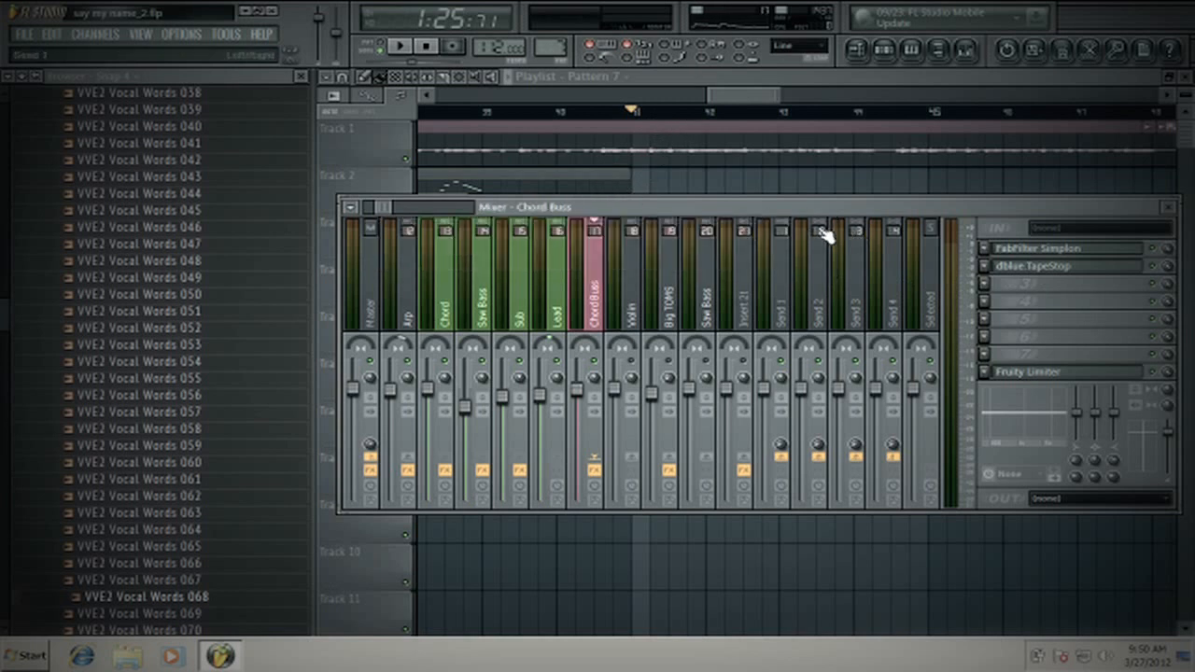
- Compare the effect slots of the individual Chord, Saw Bass, Sub and Lead tracks
{"action": "left_click", "coordinate": [436, 270]}
{"action": "left_click", "coordinate": [483, 271]}
{"action": "left_click", "coordinate": [514, 273]}
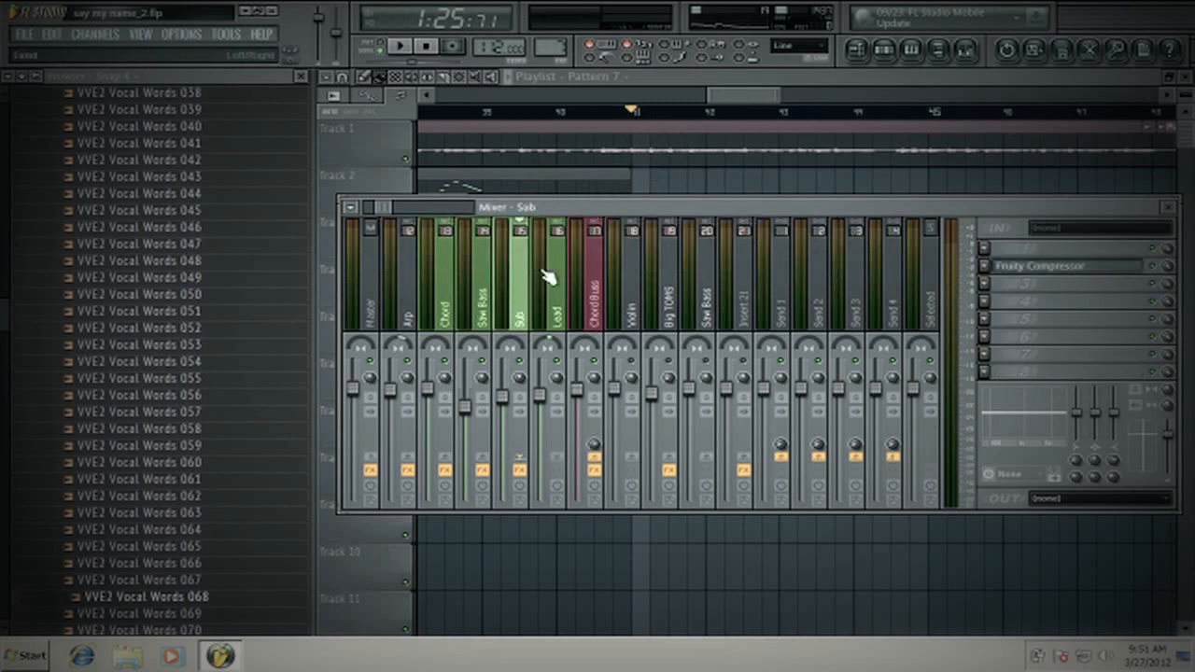
{"action": "left_click", "coordinate": [550, 272]}
{"action": "left_click", "coordinate": [446, 271]}
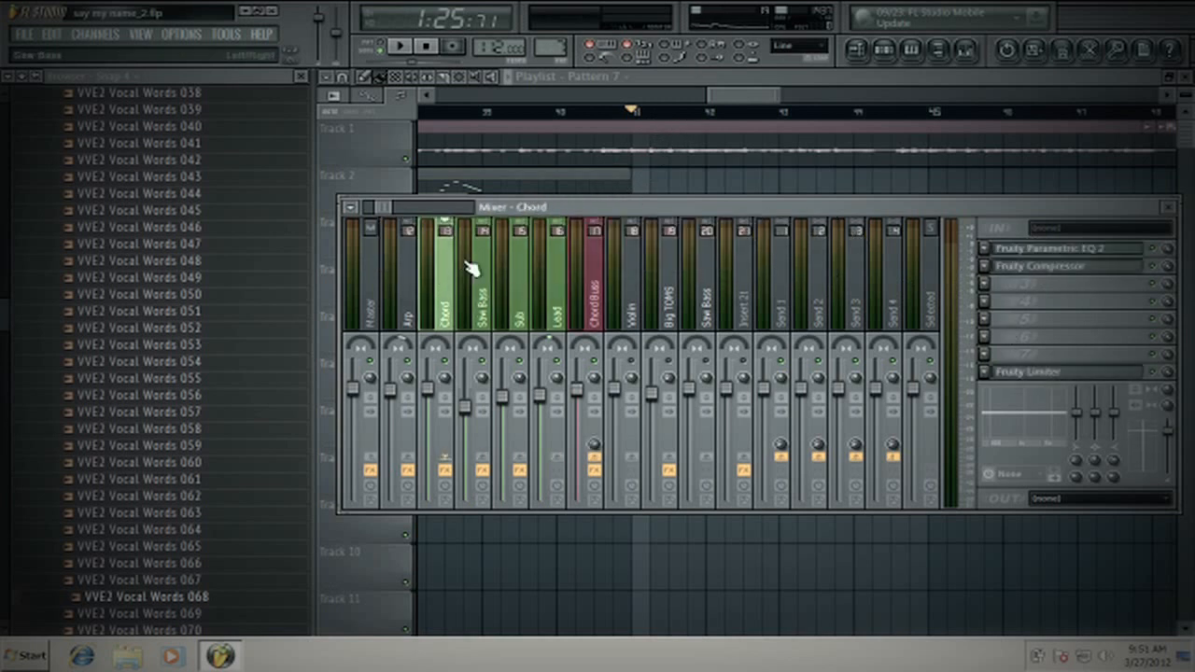
{"action": "left_click", "coordinate": [483, 271]}
{"action": "left_click", "coordinate": [519, 271]}
- Inspect the Fruity Limiter and its sidechain input on the Chord Buss, then close it
{"action": "left_click", "coordinate": [595, 272]}
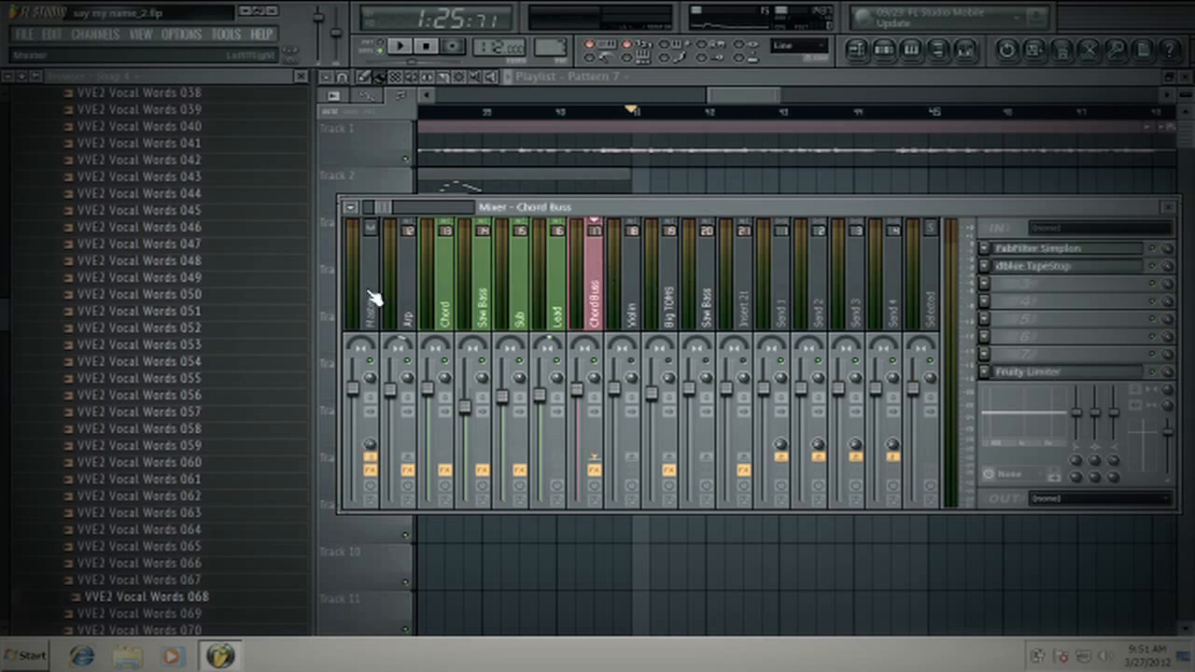
{"action": "left_click", "coordinate": [1033, 372]}
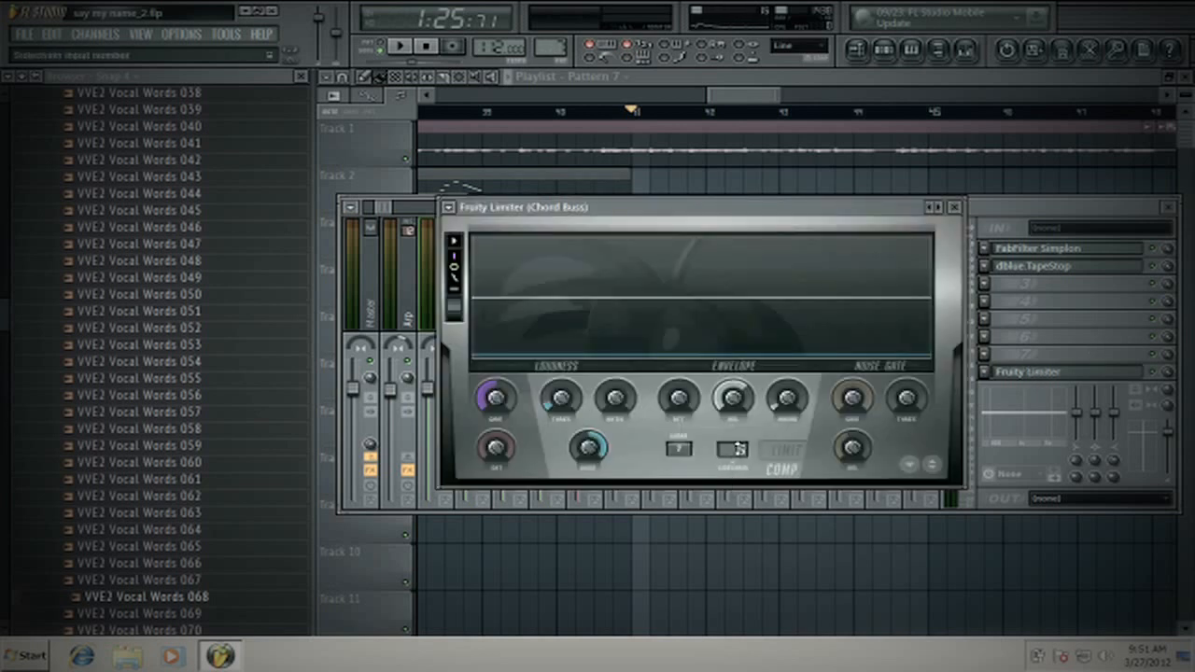
{"action": "left_click", "coordinate": [954, 207]}
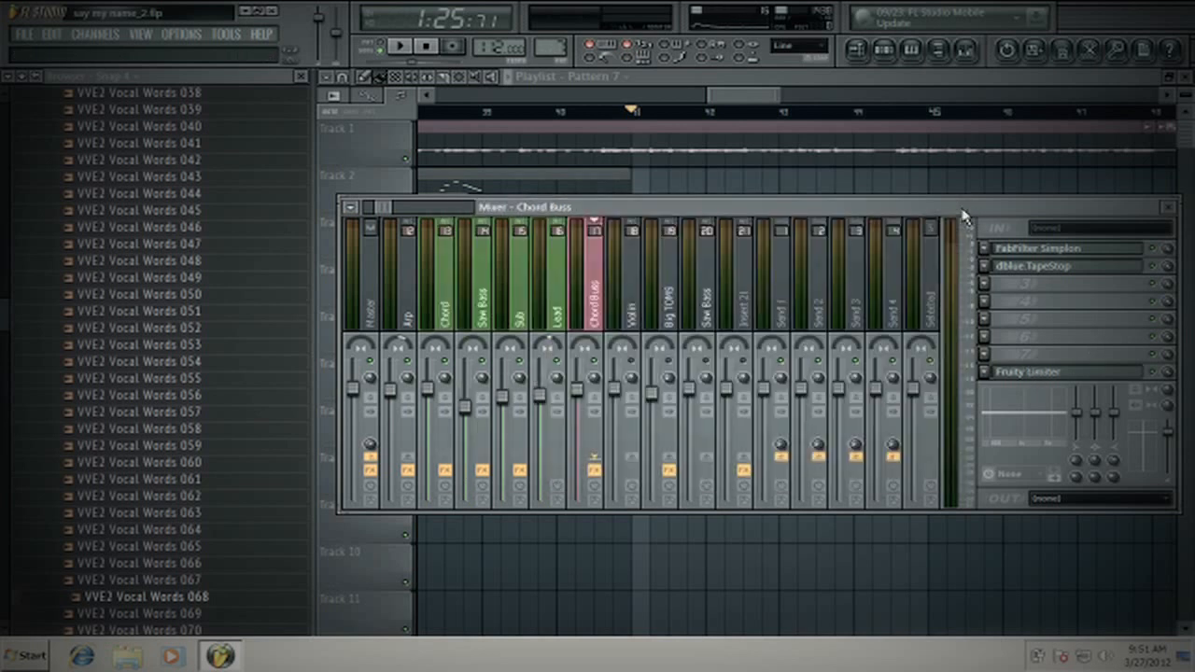
- Step through the green layer tracks and inspect the Fruity Limiter on the Chord track
{"action": "left_click", "coordinate": [452, 293]}
{"action": "left_click", "coordinate": [482, 292]}
{"action": "left_click", "coordinate": [513, 290]}
{"action": "left_click", "coordinate": [549, 283]}
{"action": "left_click", "coordinate": [461, 297]}
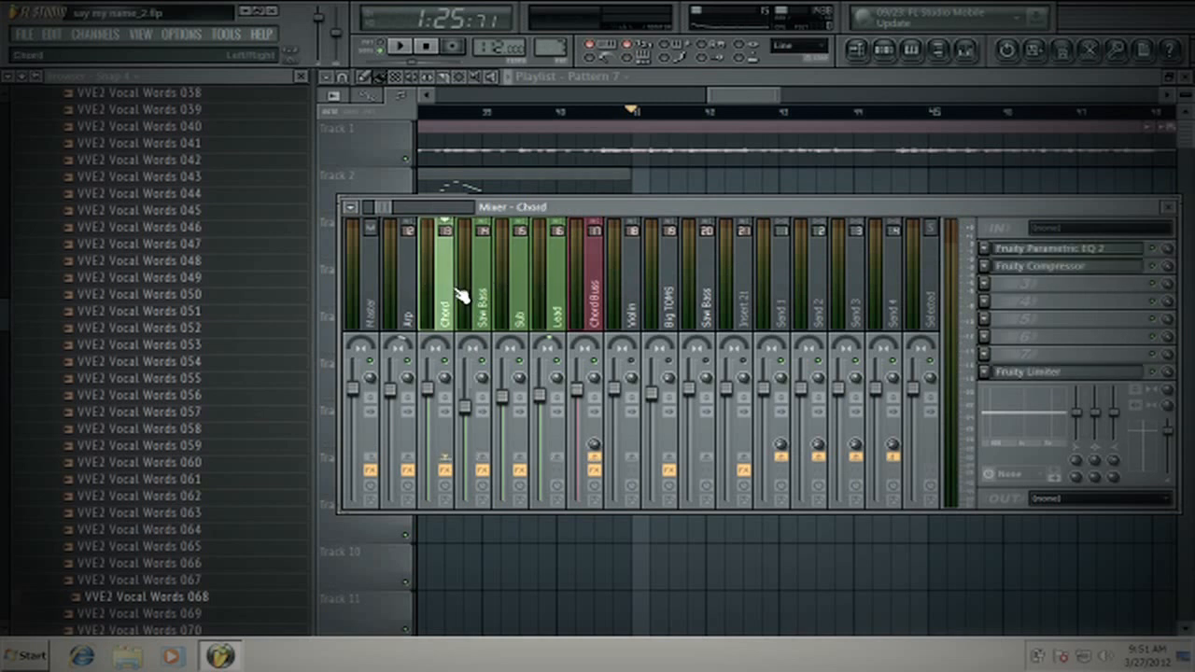
{"action": "left_click", "coordinate": [1032, 372]}
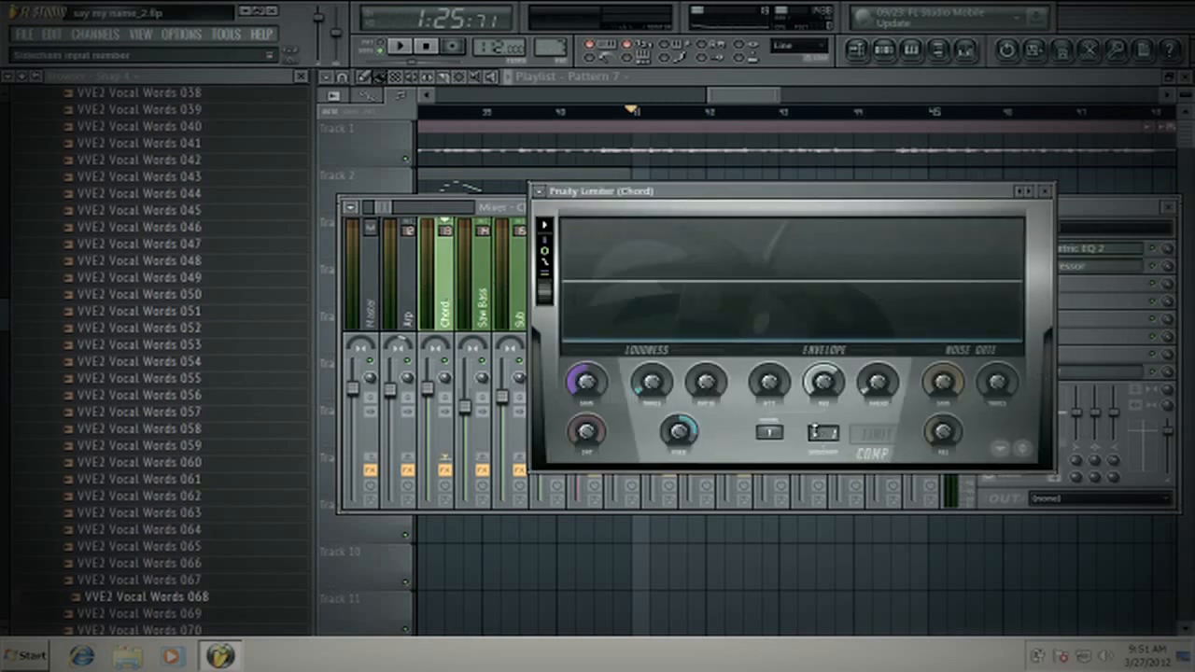
{"action": "left_click", "coordinate": [1045, 190]}
- Review which effects are loaded on the Saw Bass, Sub, Lead and Chord tracks, including the Chord track's first slot
{"action": "left_click", "coordinate": [487, 297]}
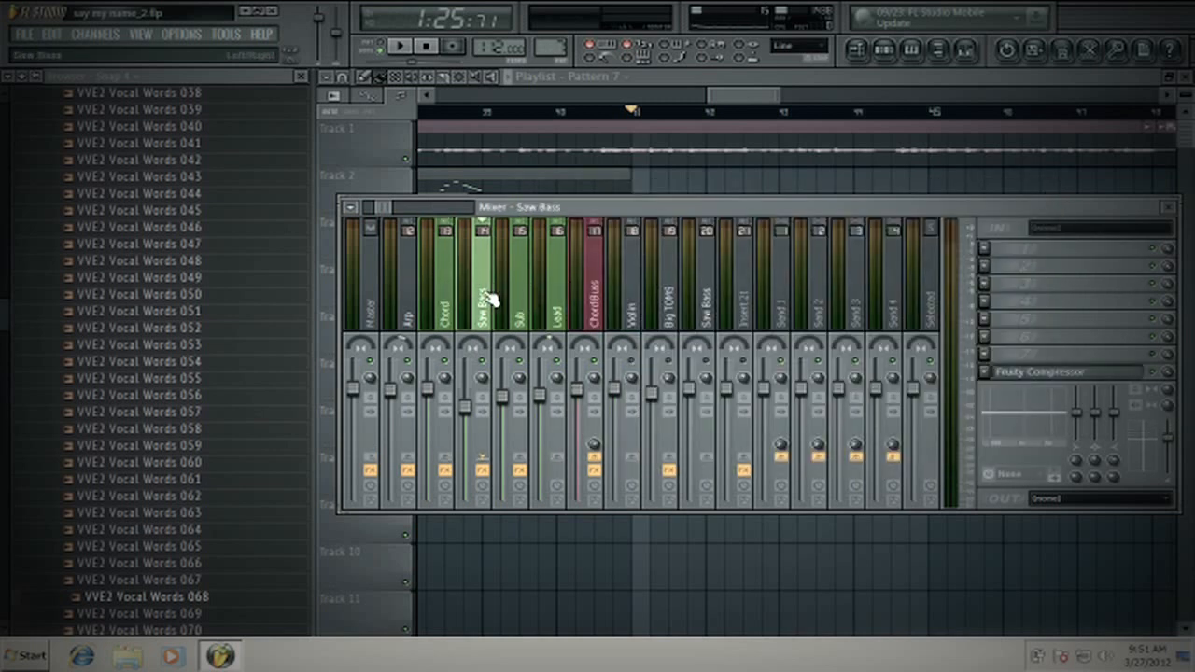
{"action": "left_click", "coordinate": [515, 295]}
{"action": "left_click", "coordinate": [551, 291]}
{"action": "left_click", "coordinate": [456, 301]}
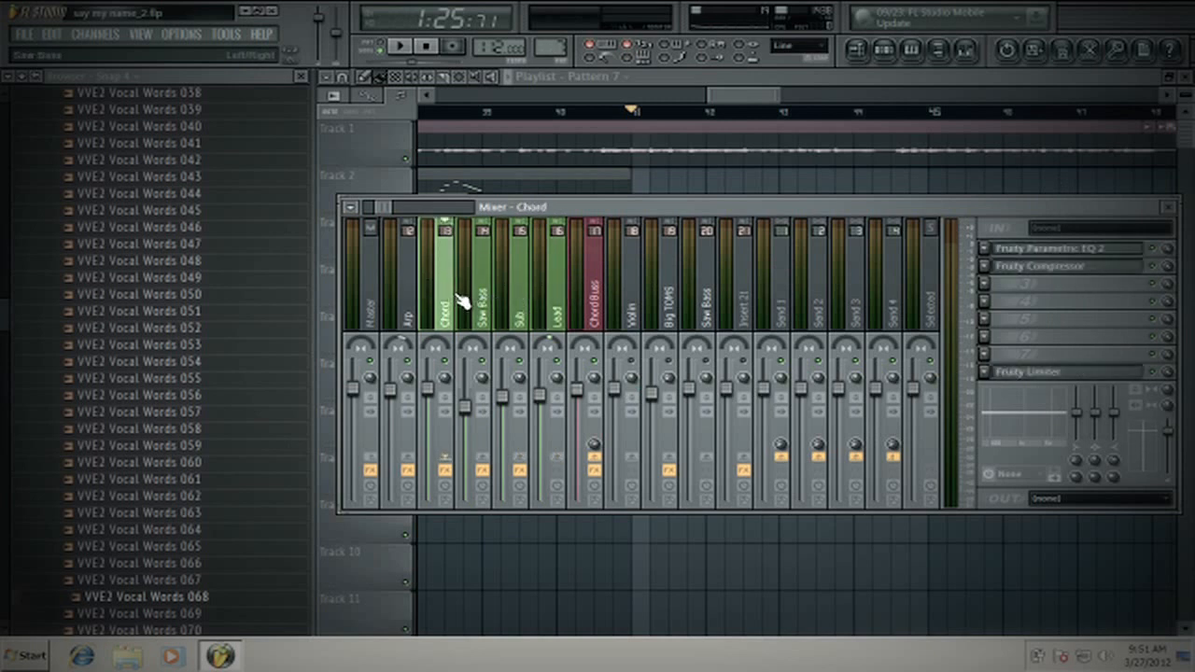
{"action": "left_click", "coordinate": [476, 293]}
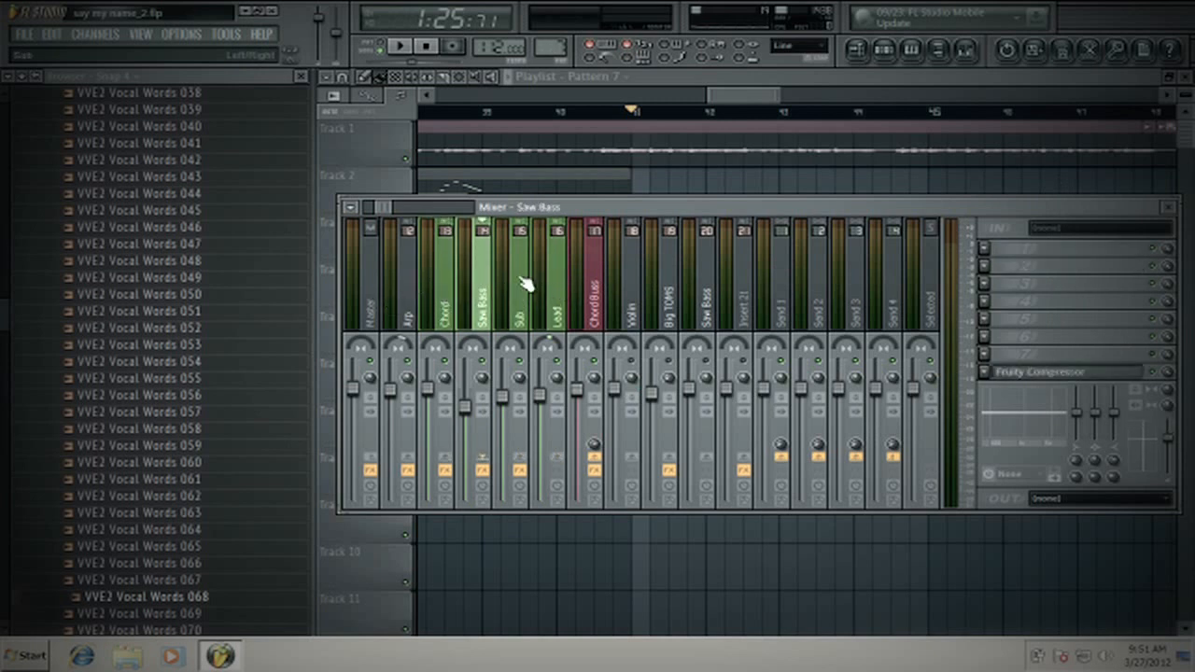
{"action": "left_click", "coordinate": [523, 289]}
{"action": "left_click", "coordinate": [560, 286]}
{"action": "left_click", "coordinate": [437, 291]}
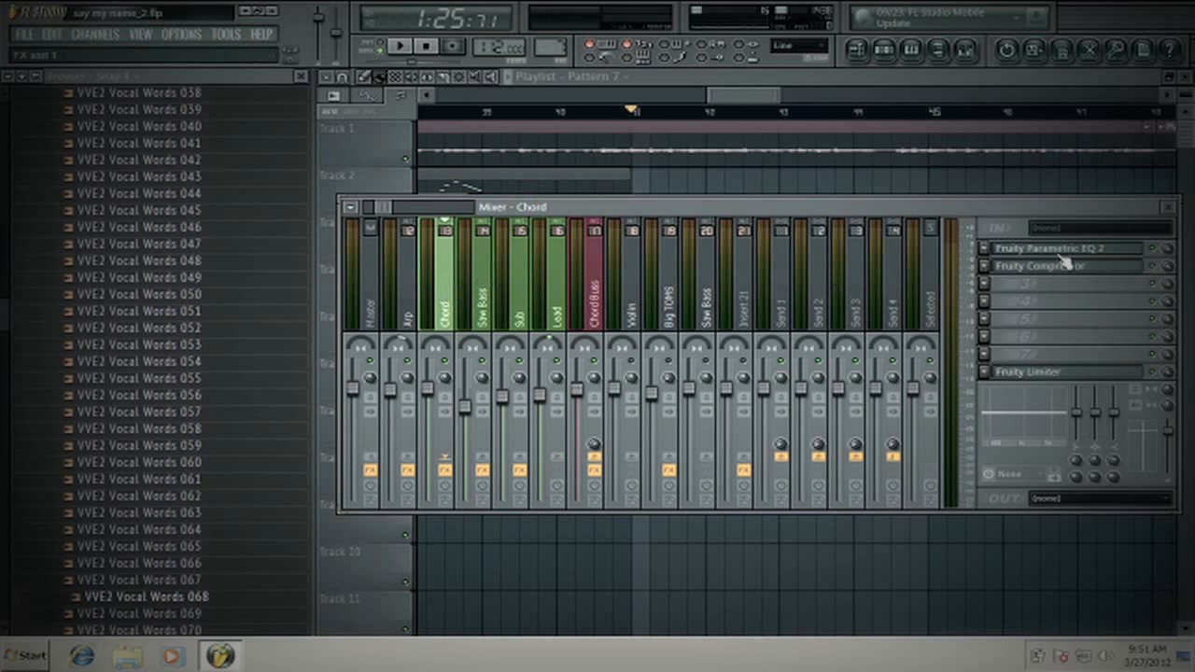
{"action": "left_click", "coordinate": [985, 251]}
{"action": "left_click", "coordinate": [985, 250]}
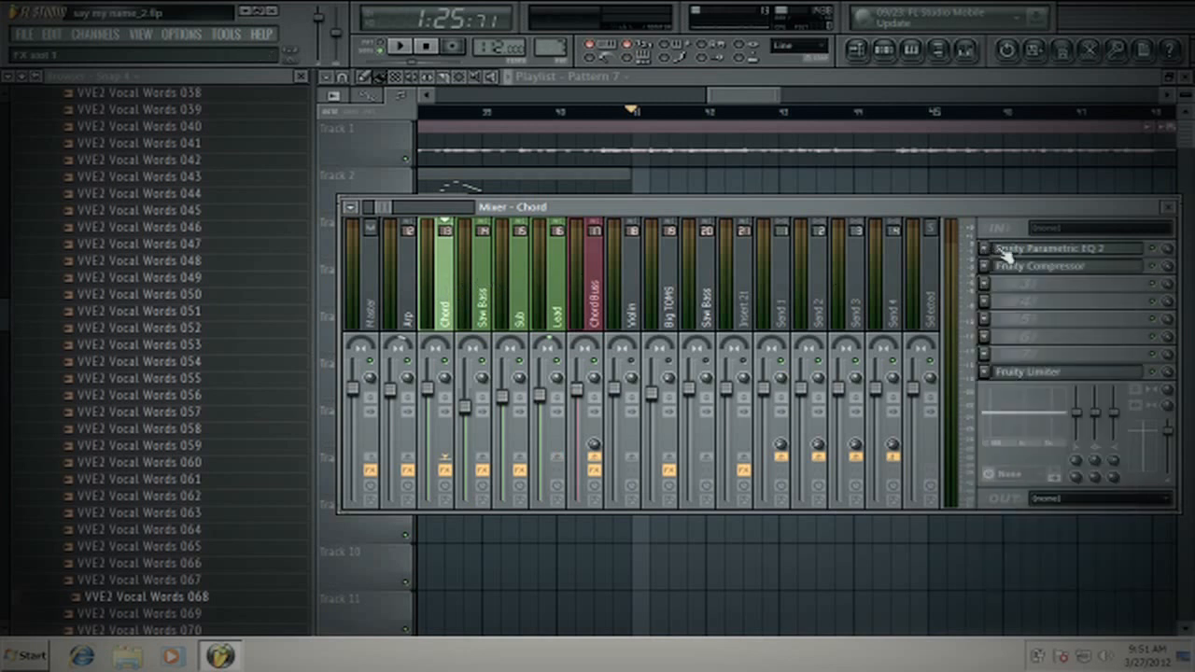
{"action": "left_click", "coordinate": [490, 309]}
{"action": "left_click", "coordinate": [527, 299]}
{"action": "left_click", "coordinate": [560, 293]}
- Apply the 20Hz mastering cut preset to Fruity Parametric EQ 2 on the Chord track
{"action": "left_click", "coordinate": [446, 299]}
{"action": "left_click", "coordinate": [1056, 250]}
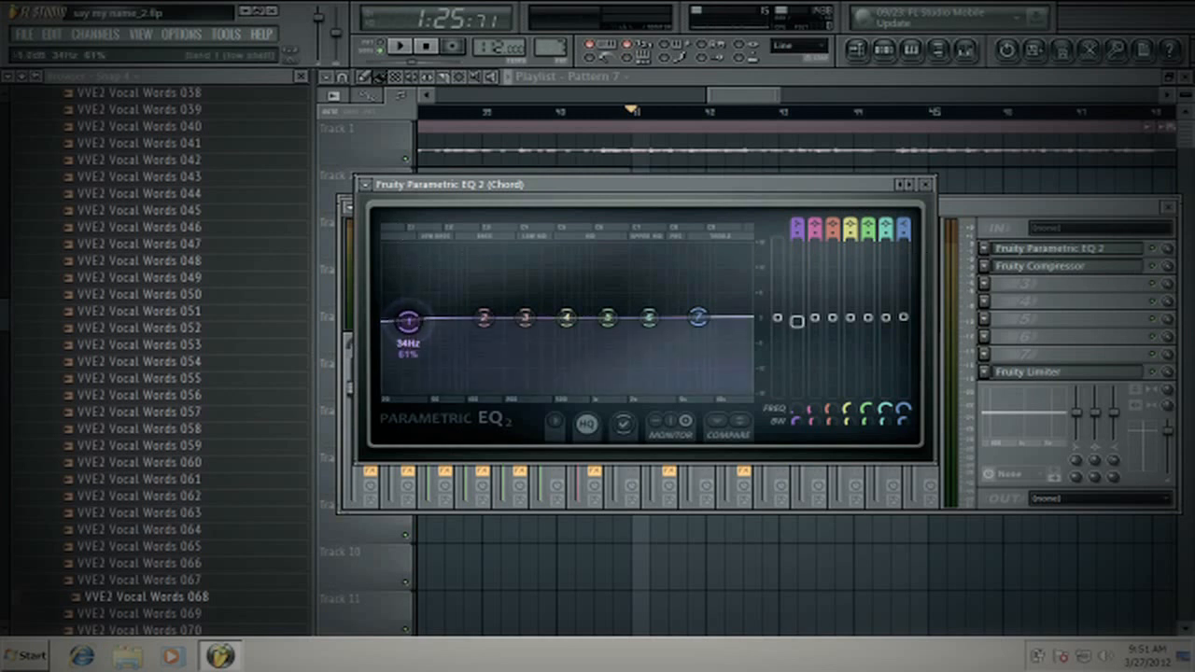
{"action": "left_click", "coordinate": [367, 184]}
{"action": "mouse_move", "coordinate": [403, 233]}
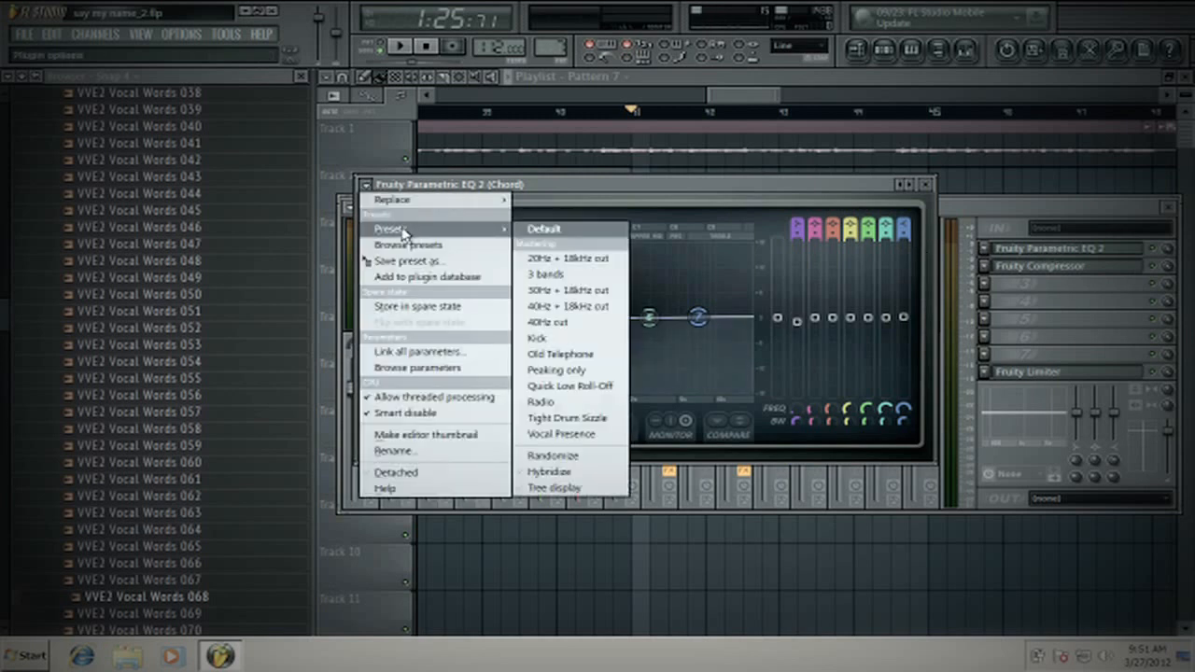
{"action": "left_click", "coordinate": [578, 258]}
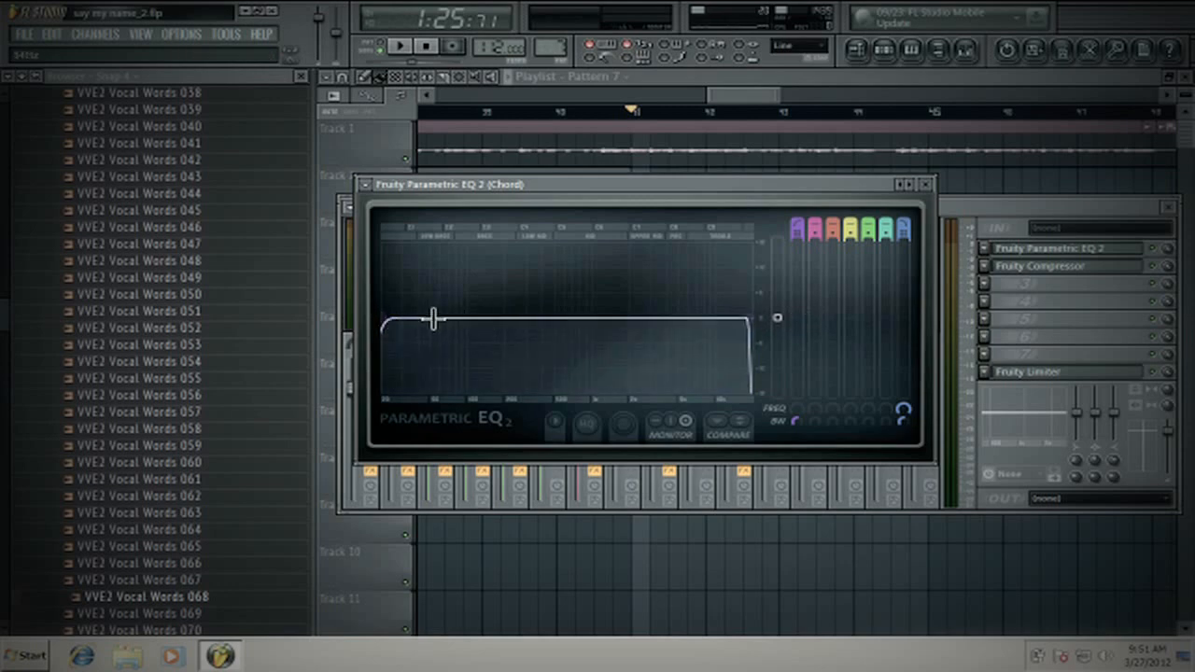
- Rearrange the mixer and the Chord track's Parametric EQ 2 window so the track names stay visible above the EQ
{"action": "left_click_drag", "start_coordinate": [470, 185], "coordinate": [464, 299]}
{"action": "left_click_drag", "start_coordinate": [528, 209], "coordinate": [530, 112]}
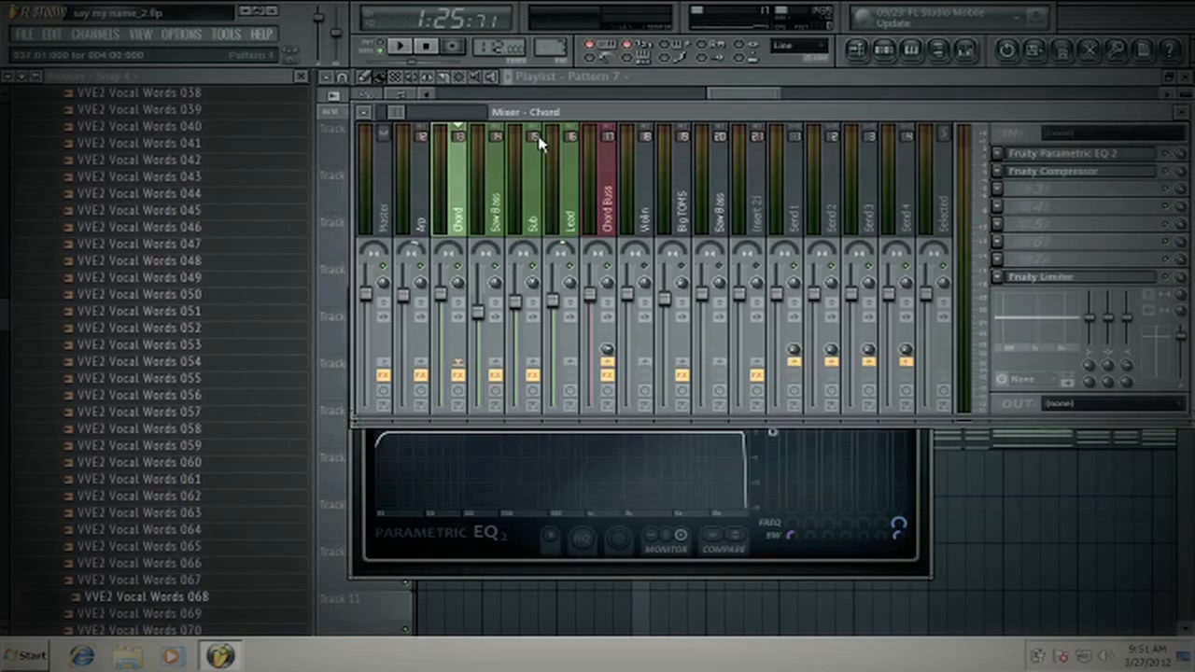
{"action": "left_click", "coordinate": [924, 523]}
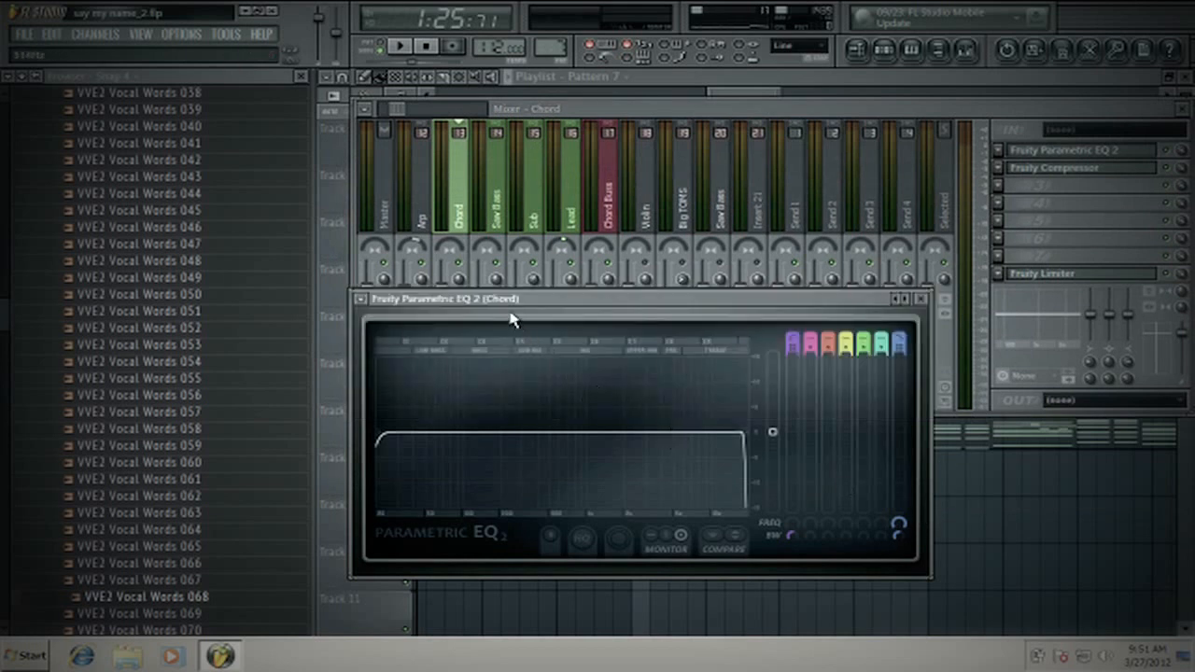
{"action": "left_click_drag", "start_coordinate": [516, 299], "coordinate": [521, 279]}
{"action": "left_click_drag", "start_coordinate": [385, 412], "coordinate": [355, 416]}
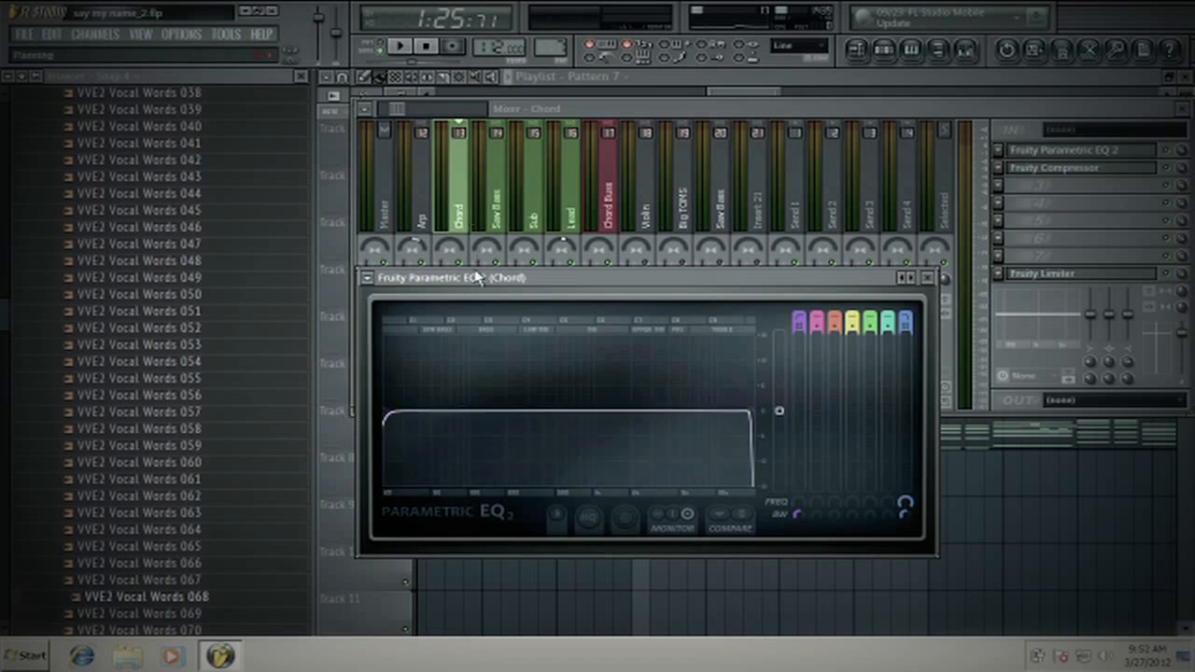
- Load Fruity Parametric EQ 2 into the first effect slot of the green Saw Bass track
{"action": "left_click", "coordinate": [498, 187]}
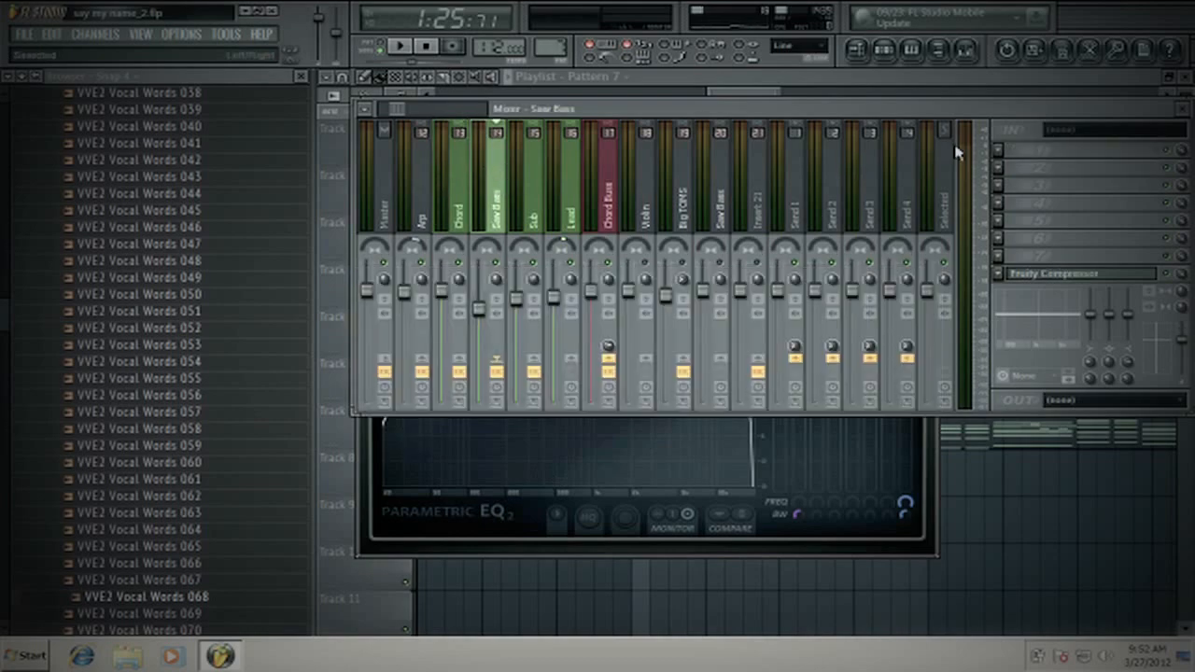
{"action": "key", "text": "F1"}
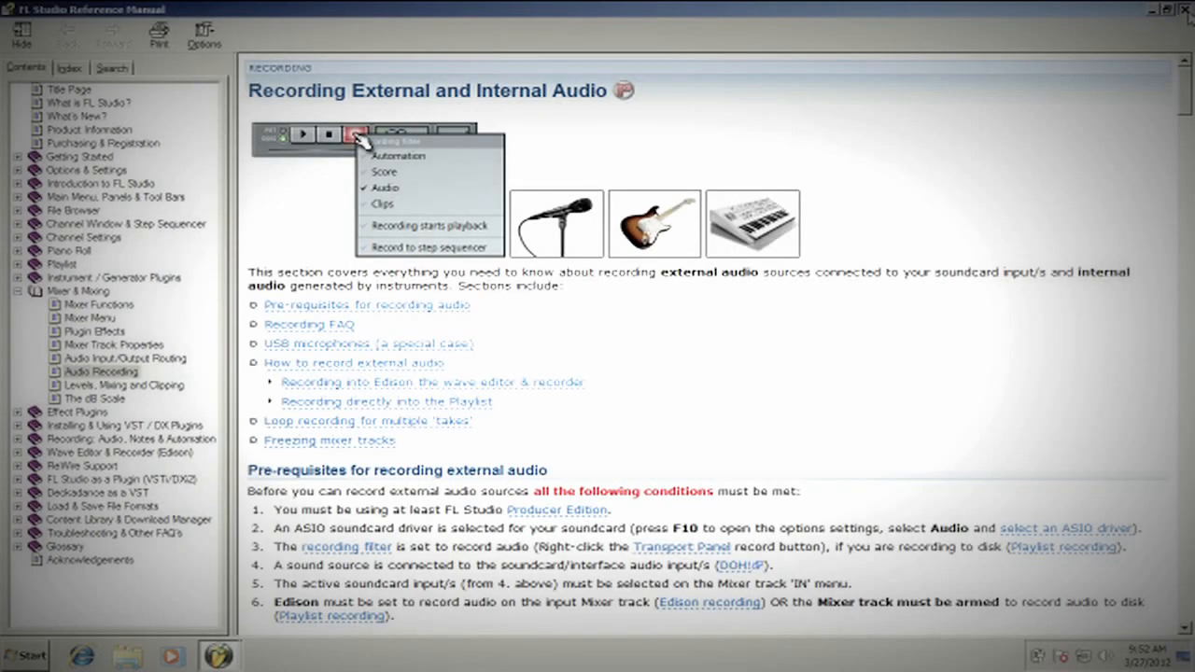
{"action": "left_click", "coordinate": [1183, 9]}
{"action": "right_click", "coordinate": [1010, 154]}
{"action": "left_click", "coordinate": [955, 229]}
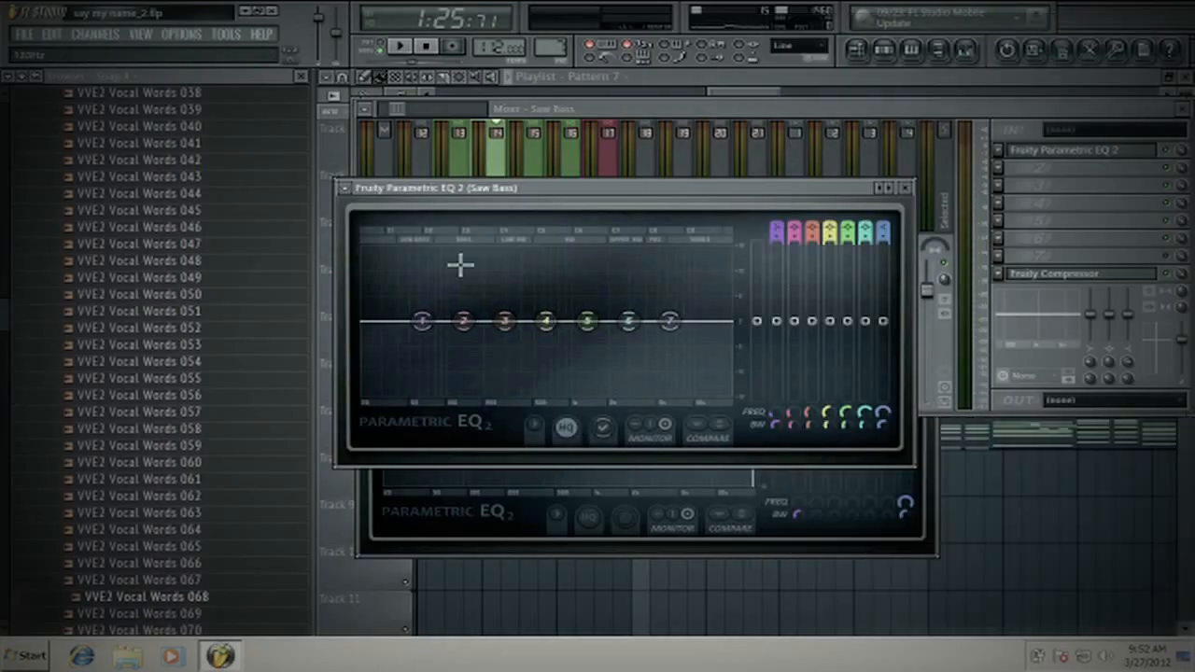
- Apply the 20Hz mastering cut preset to the Saw Bass track's Parametric EQ 2
{"action": "left_click", "coordinate": [346, 188]}
{"action": "mouse_move", "coordinate": [390, 239]}
{"action": "left_click", "coordinate": [587, 263]}
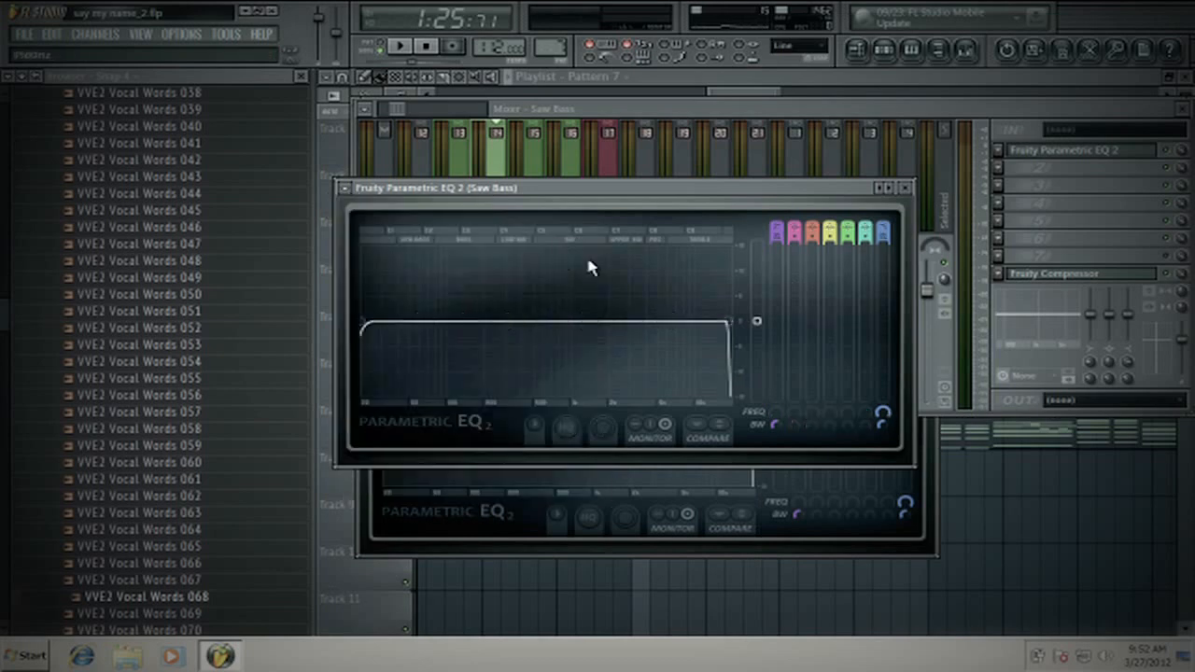
- Load Fruity Parametric EQ 2 into the first effect slot of the Sub track
{"action": "left_click", "coordinate": [905, 189]}
{"action": "left_click", "coordinate": [532, 195]}
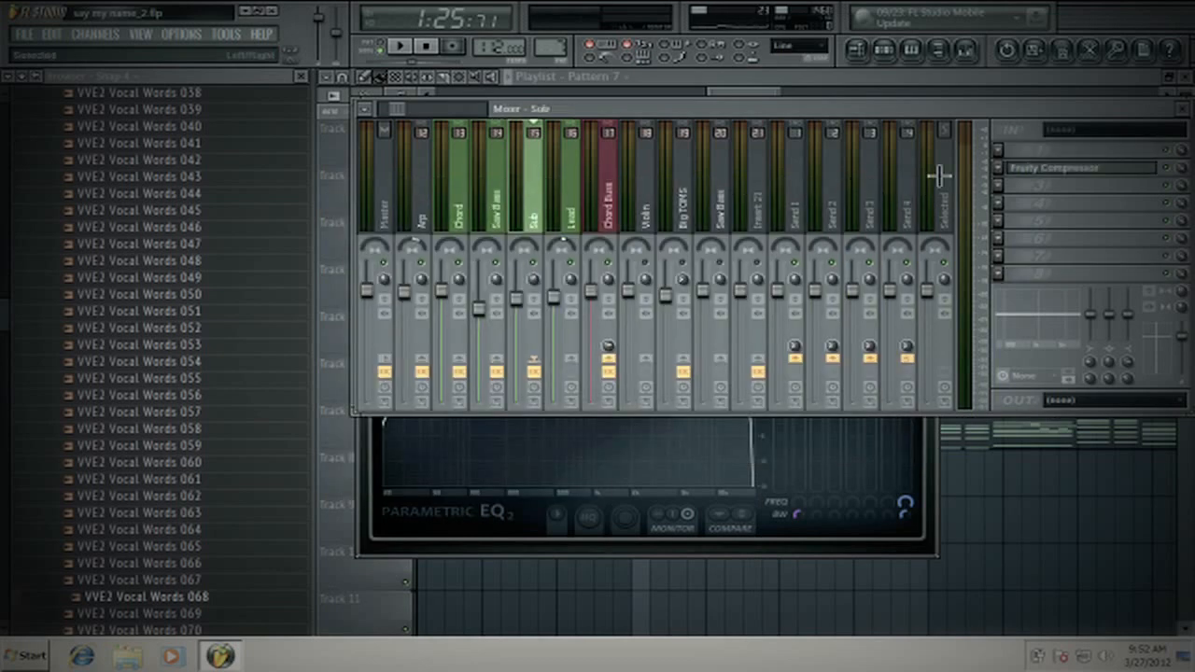
{"action": "left_click", "coordinate": [997, 151]}
{"action": "left_click", "coordinate": [985, 234]}
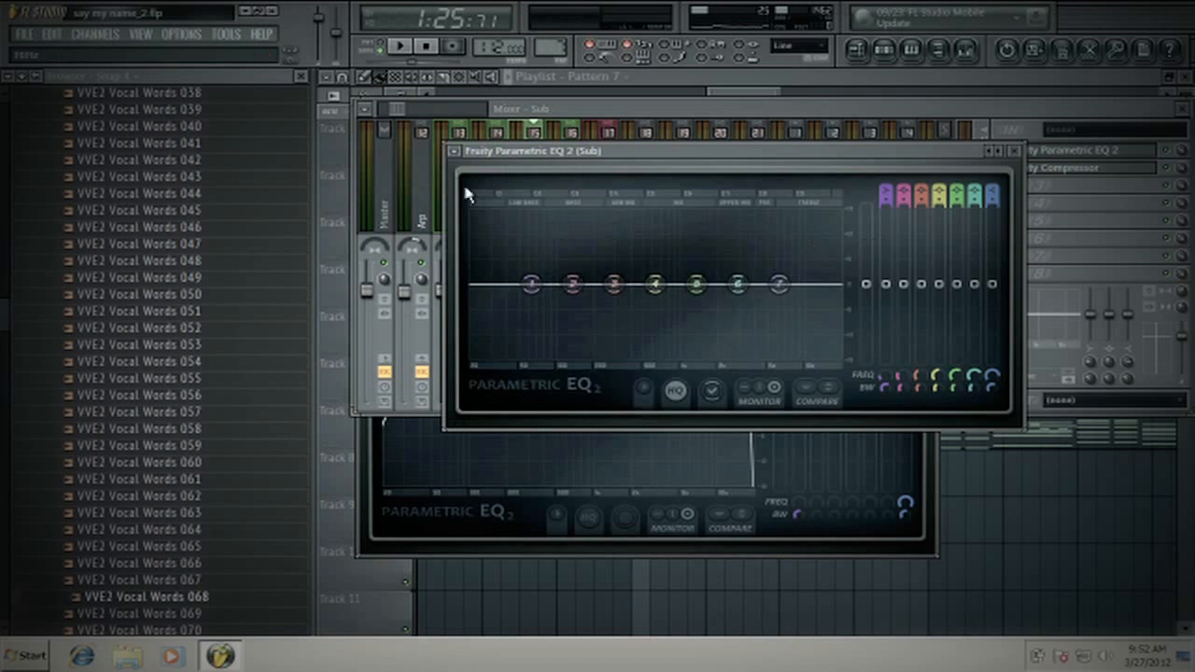
- Apply the 20Hz + 18kHz cut preset to the Sub track's Parametric EQ 2 and close its window
{"action": "left_click", "coordinate": [455, 152]}
{"action": "mouse_move", "coordinate": [534, 200]}
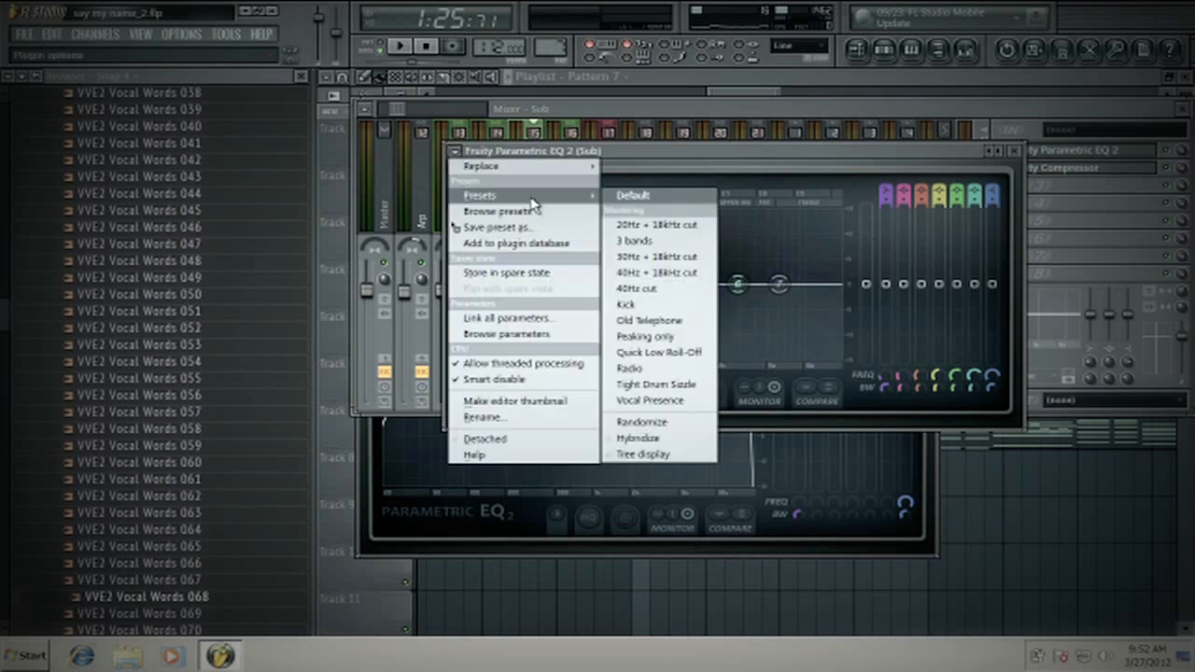
{"action": "left_click", "coordinate": [653, 225]}
{"action": "left_click", "coordinate": [1027, 155]}
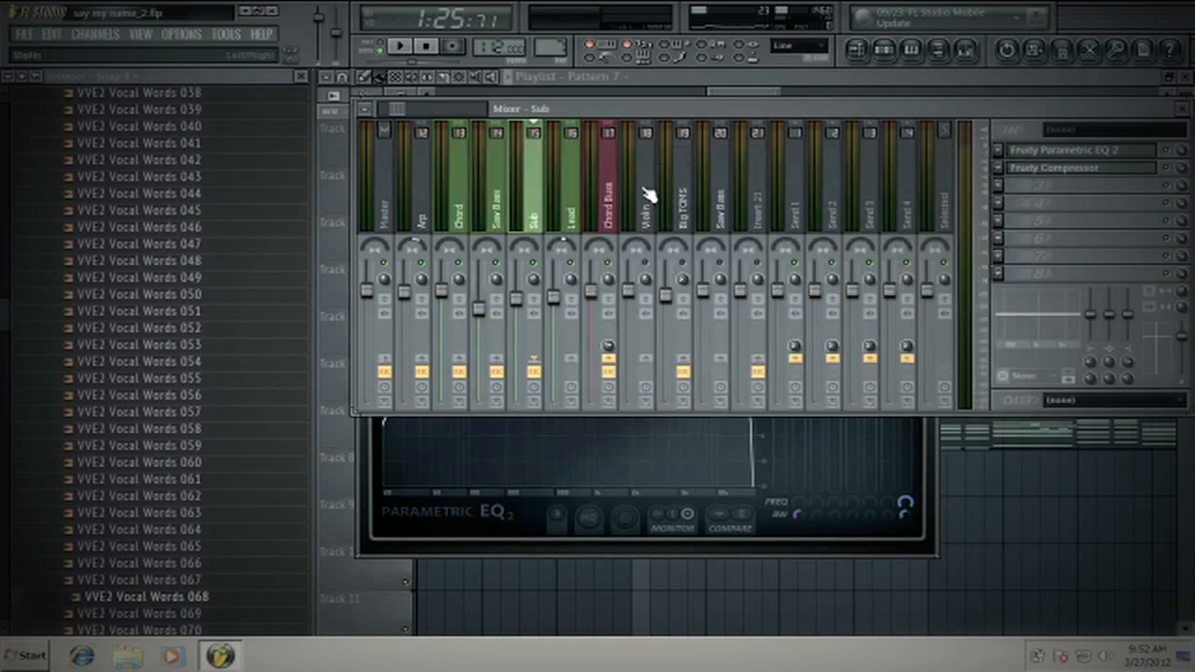
- Load Fruity Parametric EQ 2 into the first effect slot of the Lead track
{"action": "left_click", "coordinate": [572, 213]}
{"action": "left_click", "coordinate": [997, 151]}
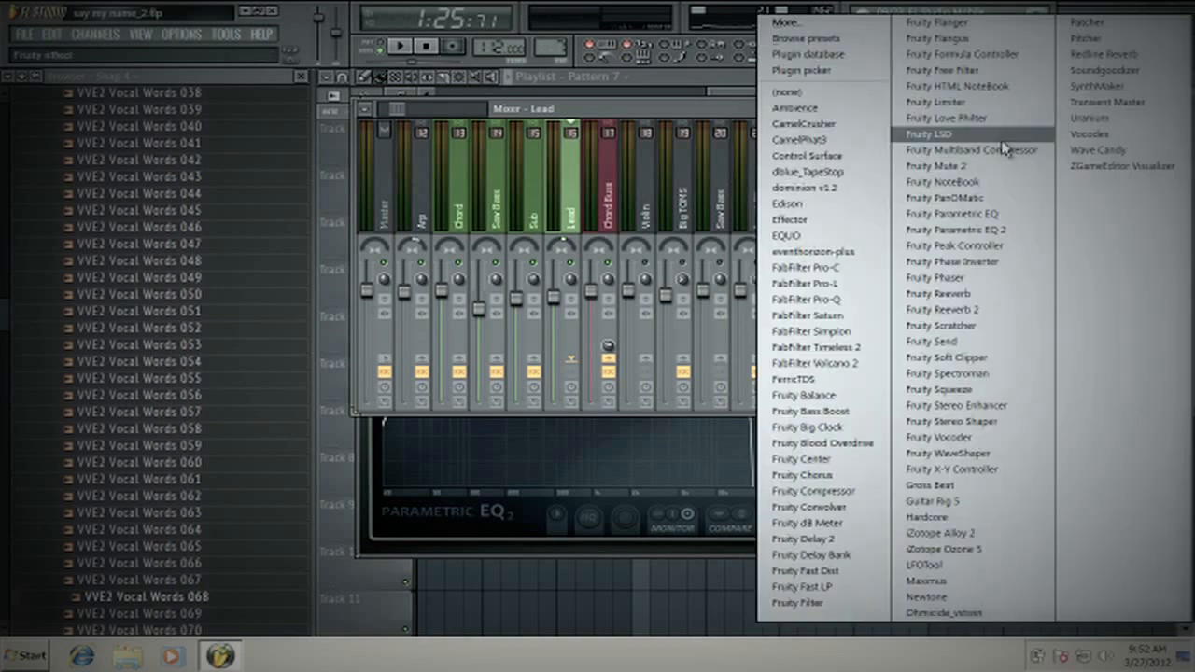
{"action": "left_click", "coordinate": [990, 228]}
- Apply the 20Hz + 18kHz cut preset to the Lead track's Parametric EQ 2 and close its window
{"action": "left_click", "coordinate": [346, 188]}
{"action": "mouse_move", "coordinate": [448, 234]}
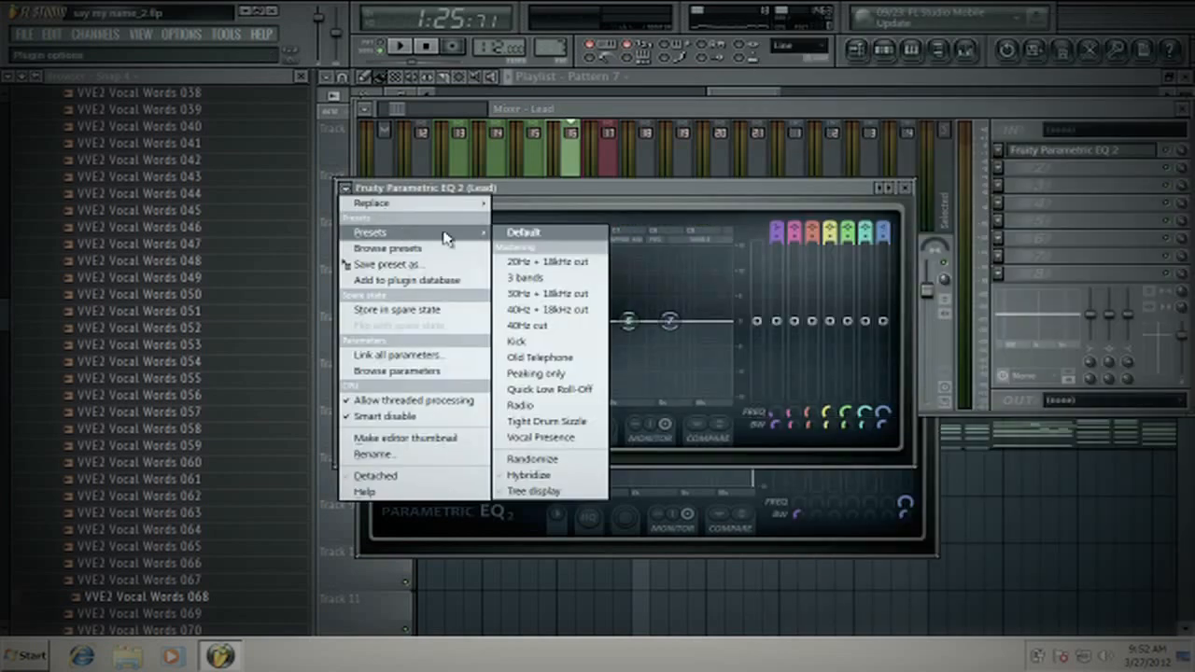
{"action": "left_click", "coordinate": [569, 248]}
{"action": "left_click", "coordinate": [902, 189]}
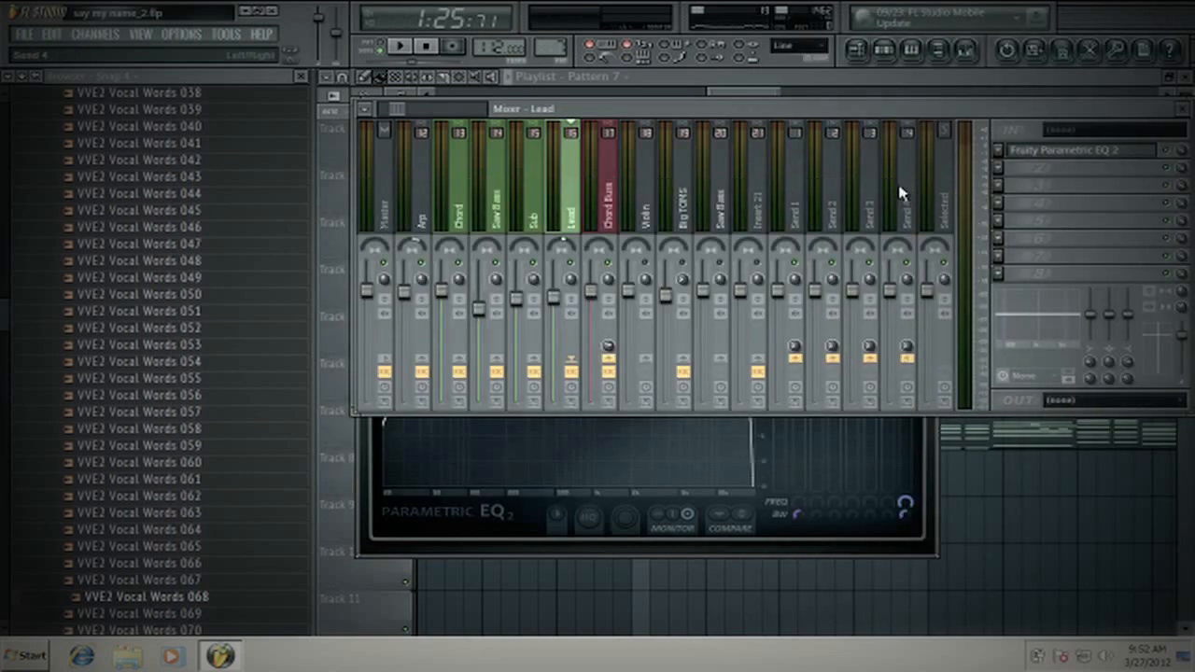
- Shift the Chord track's EQ window aside and review the effect slots of the Chord, Saw Bass, Sub and Lead tracks
{"action": "left_click", "coordinate": [933, 494]}
{"action": "left_click_drag", "start_coordinate": [520, 275], "coordinate": [575, 276]}
{"action": "left_click", "coordinate": [498, 226]}
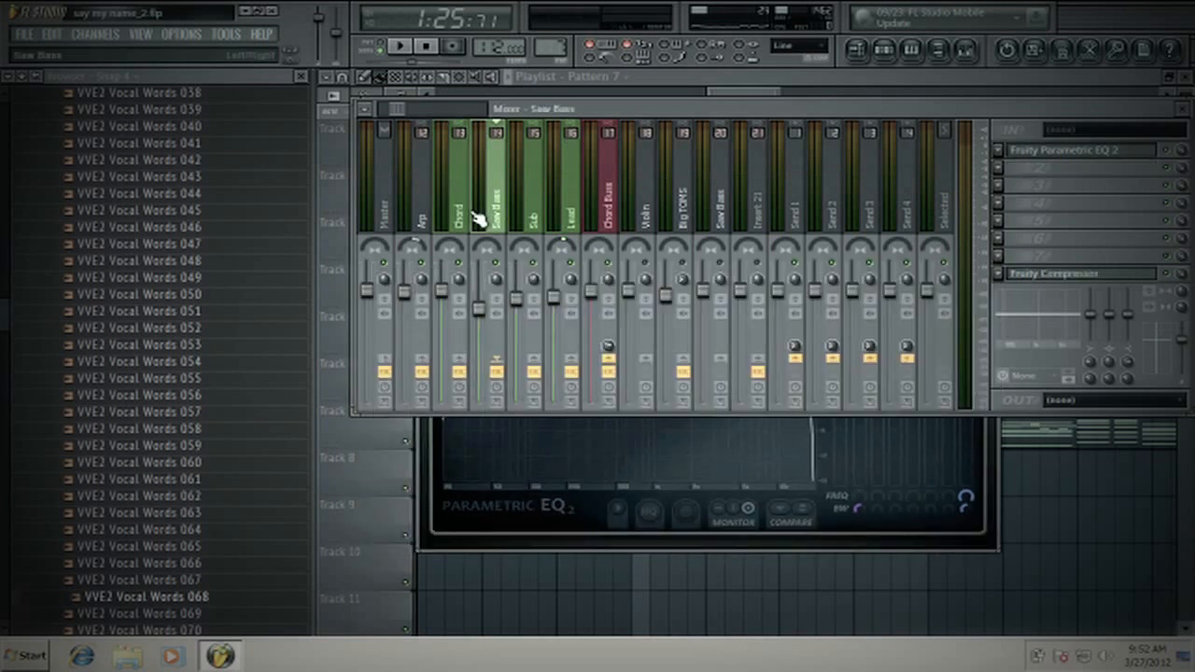
{"action": "left_click", "coordinate": [458, 212]}
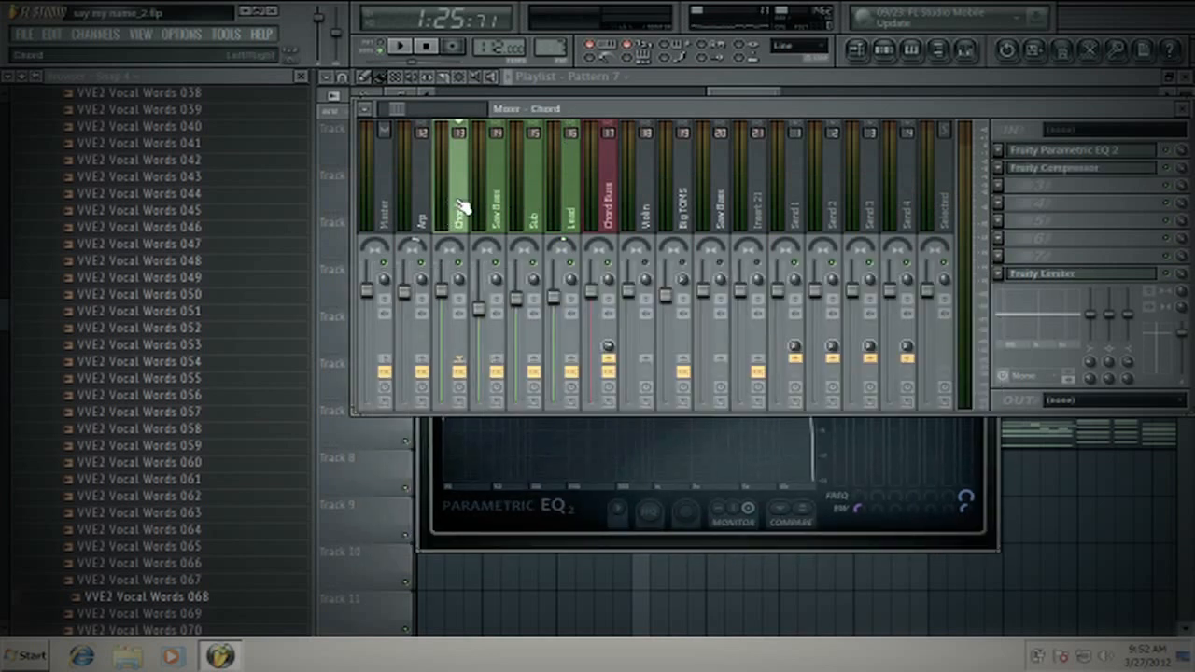
{"action": "left_click", "coordinate": [495, 206]}
{"action": "left_click", "coordinate": [568, 211]}
{"action": "left_click", "coordinate": [537, 207]}
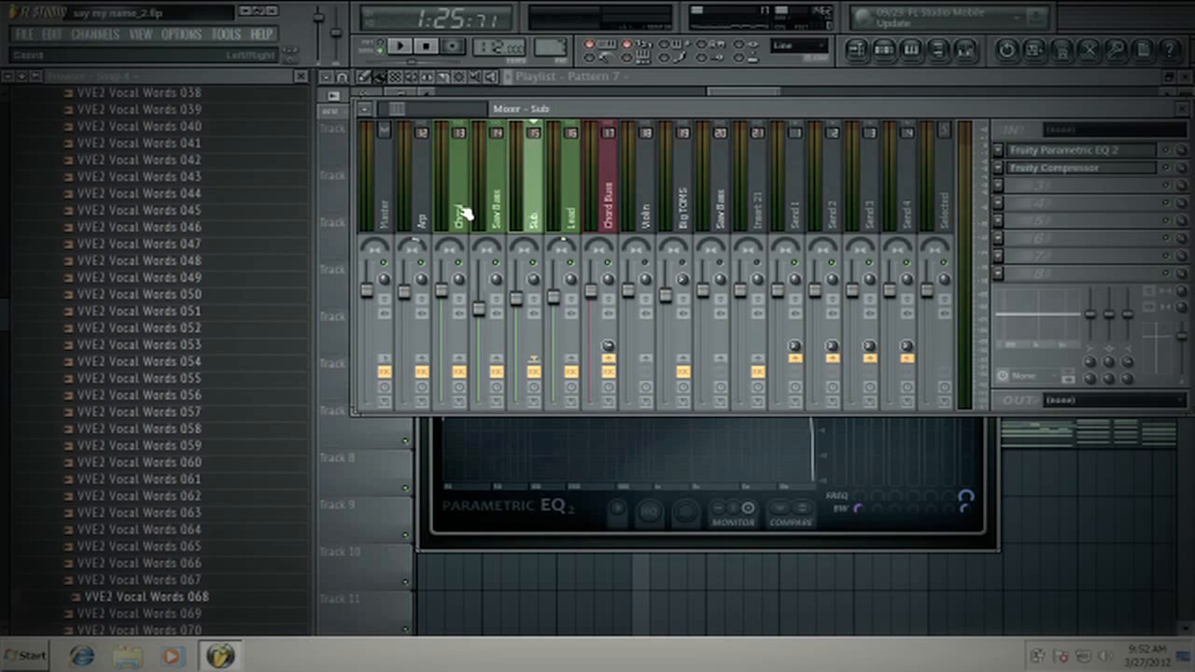
{"action": "left_click", "coordinate": [459, 211]}
{"action": "left_click", "coordinate": [496, 211]}
{"action": "left_click", "coordinate": [458, 211]}
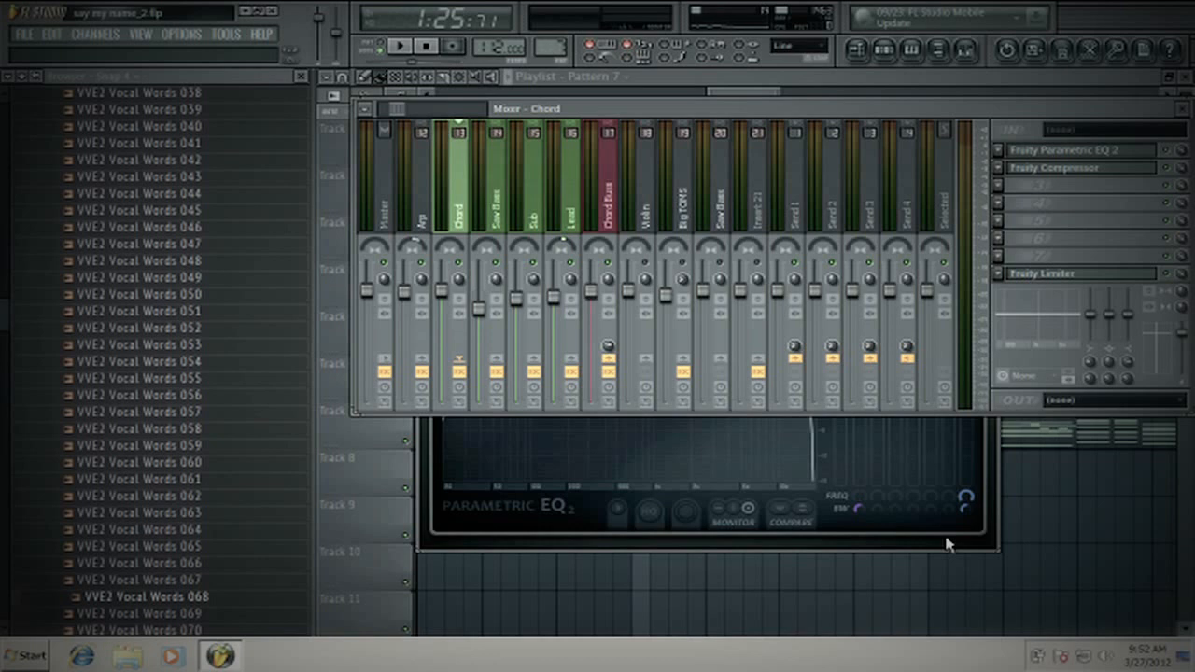
- Bring the Chord track's Parametric EQ 2 forward to examine its curve, closing it and moving the mixer higher when finished
{"action": "left_click", "coordinate": [991, 539]}
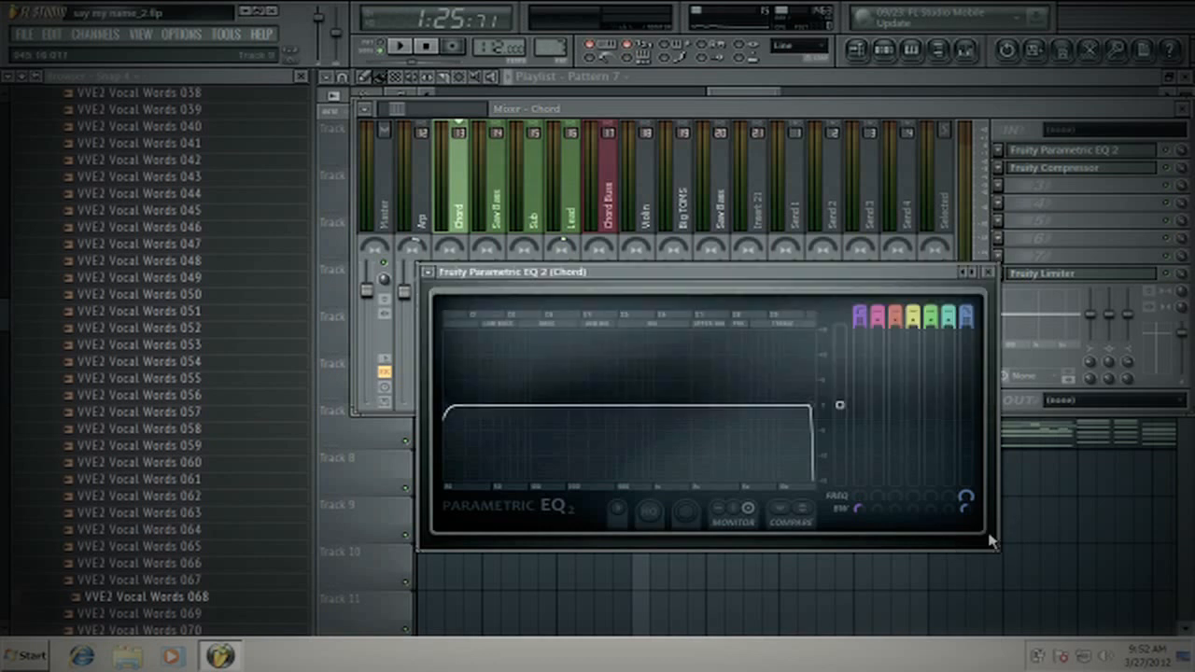
{"action": "left_click_drag", "start_coordinate": [582, 274], "coordinate": [579, 241]}
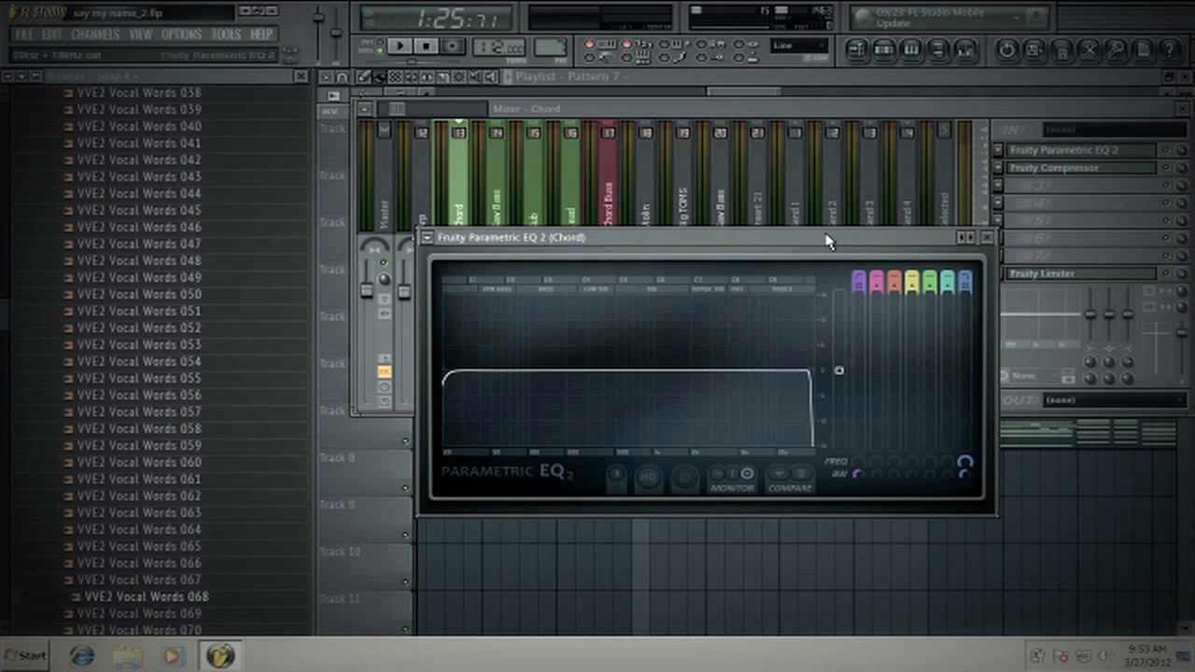
{"action": "left_click_drag", "start_coordinate": [838, 238], "coordinate": [771, 214]}
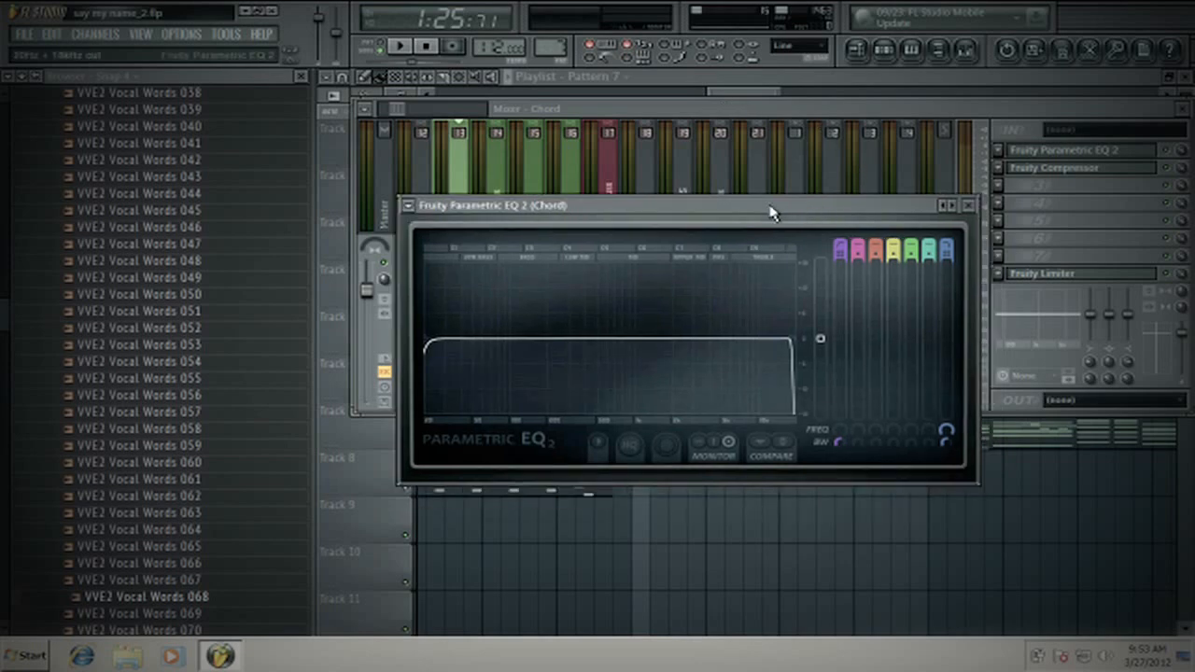
{"action": "left_click", "coordinate": [968, 205]}
{"action": "left_click_drag", "start_coordinate": [669, 111], "coordinate": [684, 83]}
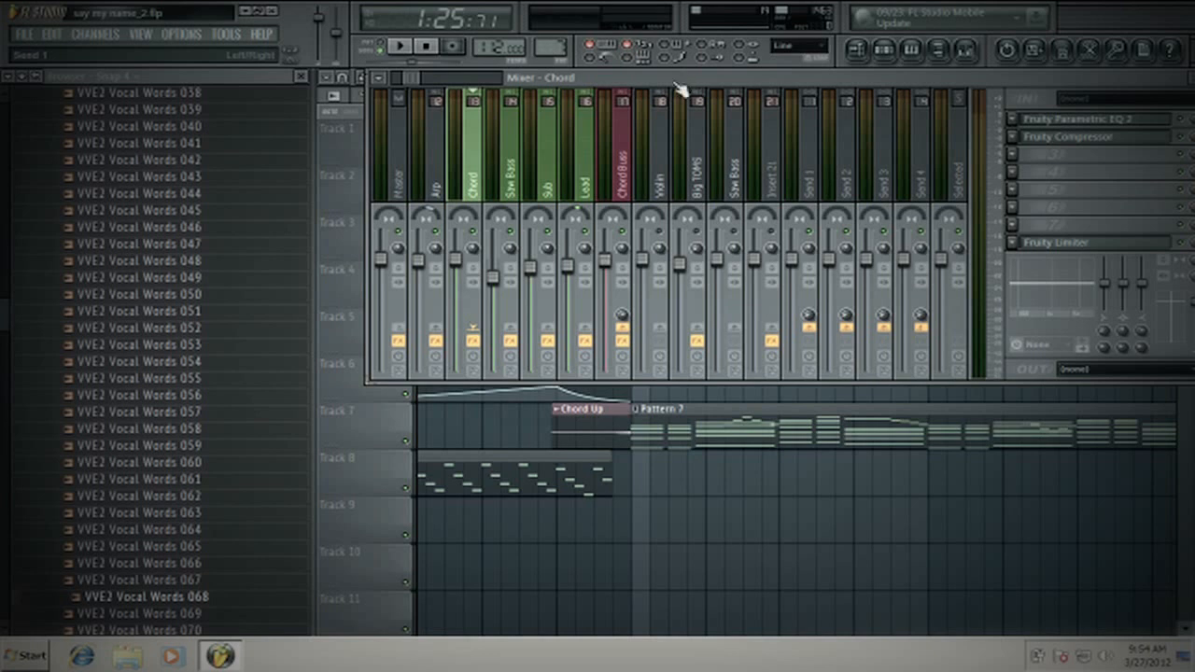
- Reopen the Chord track's Parametric EQ 2 and close the mixer so only the EQ stays over the playlist
{"action": "left_click", "coordinate": [1100, 120]}
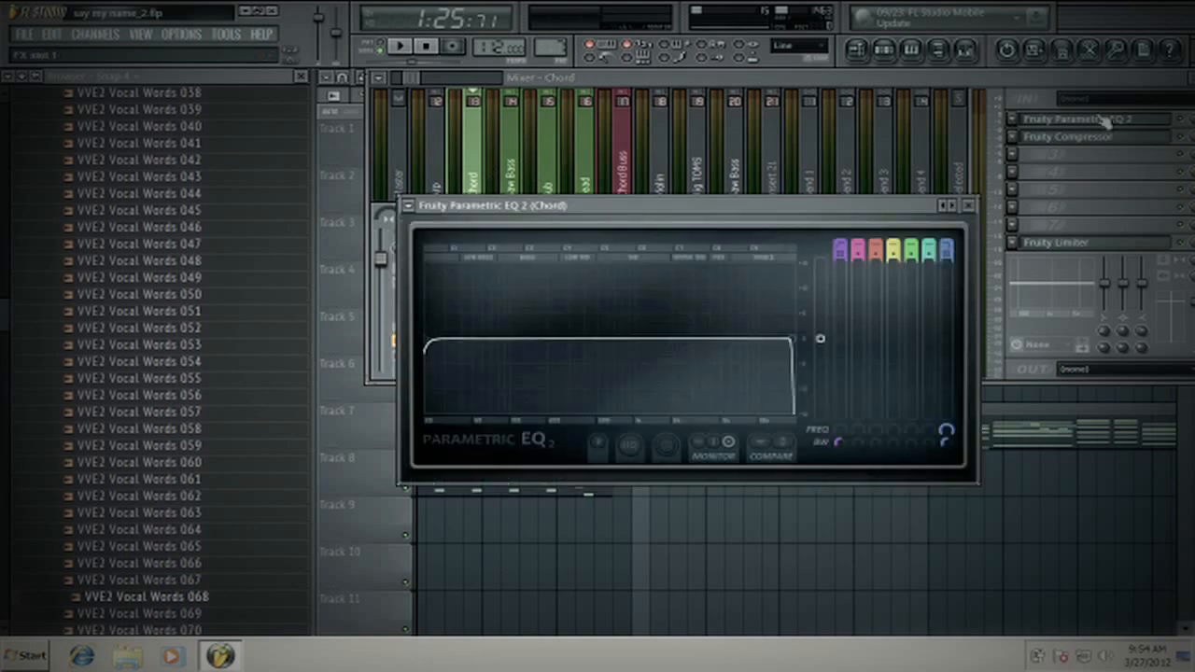
{"action": "left_click_drag", "start_coordinate": [906, 214], "coordinate": [902, 134]}
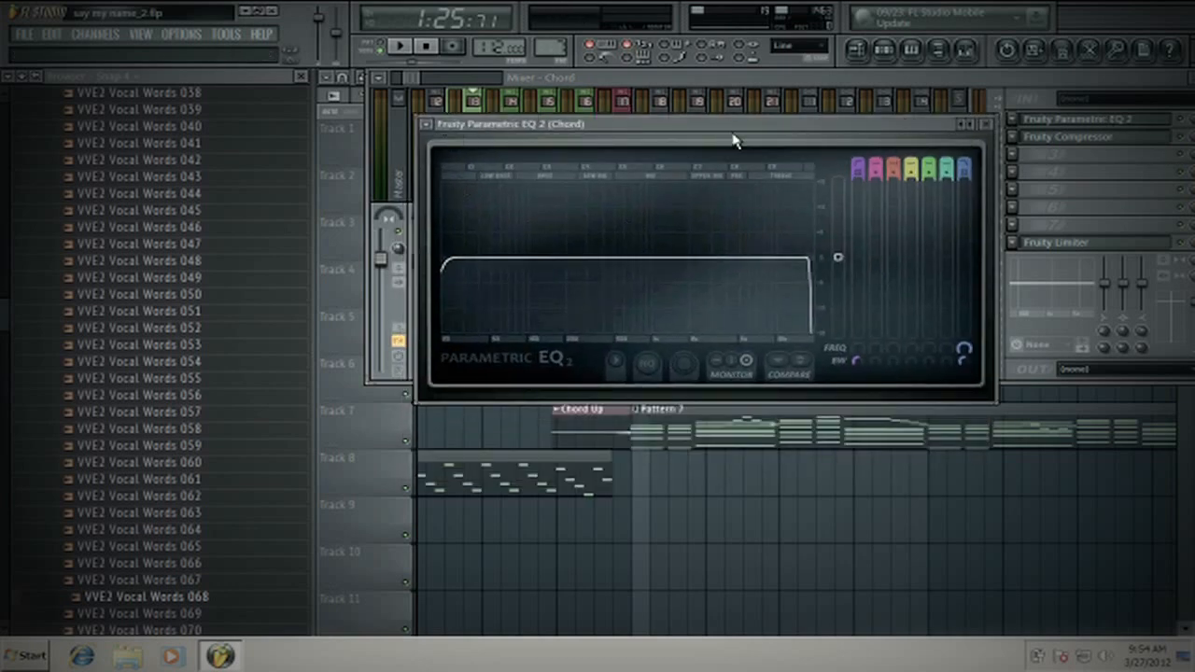
{"action": "left_click_drag", "start_coordinate": [1174, 84], "coordinate": [1139, 85]}
{"action": "left_click", "coordinate": [1166, 82]}
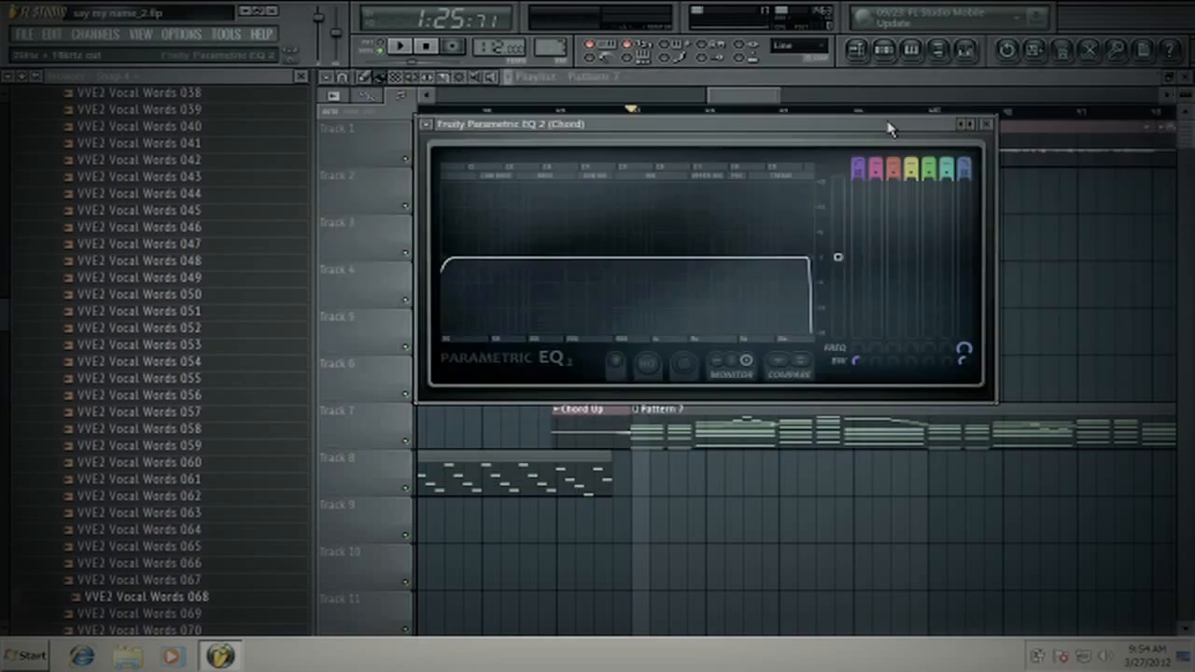
- Move the Chord EQ window lower and play the song briefly to examine the track's frequency spectrum
{"action": "left_click_drag", "start_coordinate": [889, 125], "coordinate": [938, 196]}
{"action": "left_click", "coordinate": [405, 49]}
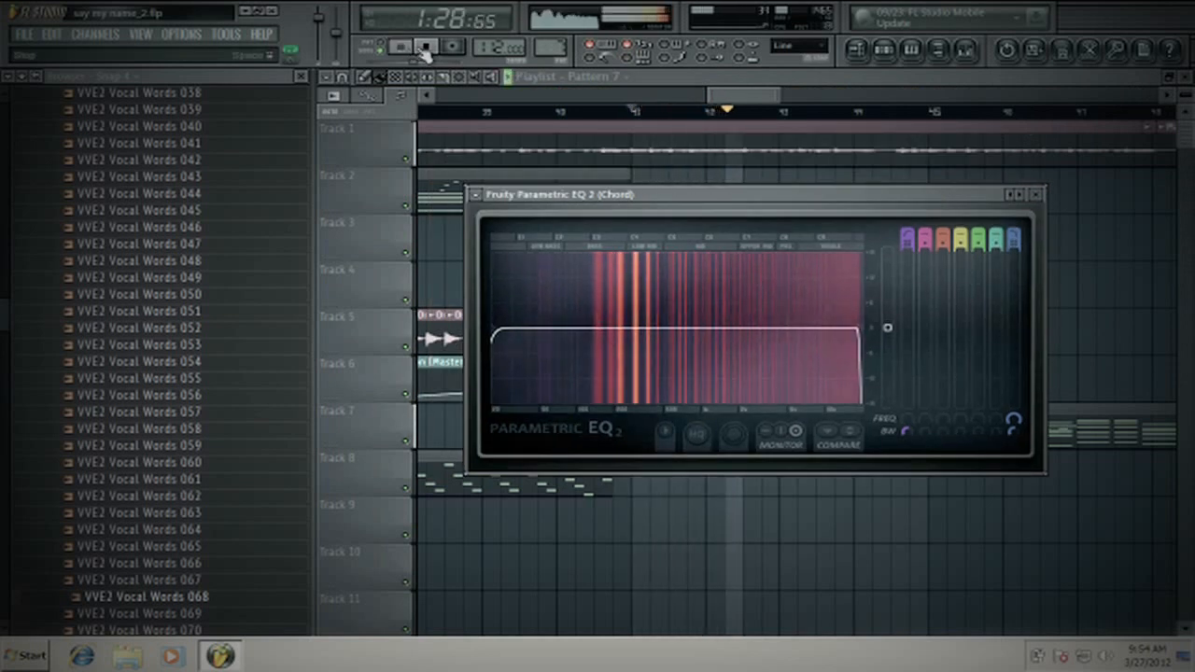
{"action": "left_click", "coordinate": [425, 49]}
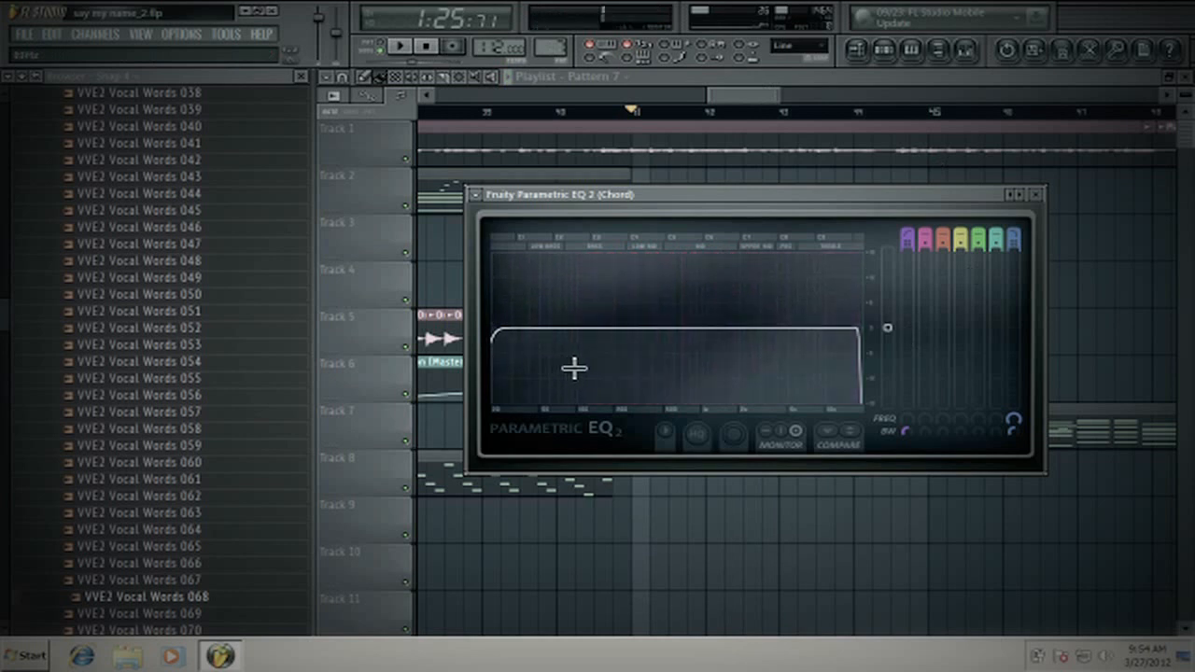
- Reopen the mixer with the Chord track selected and its EQ in front, and play a short moment of the song
{"action": "left_click", "coordinate": [965, 50]}
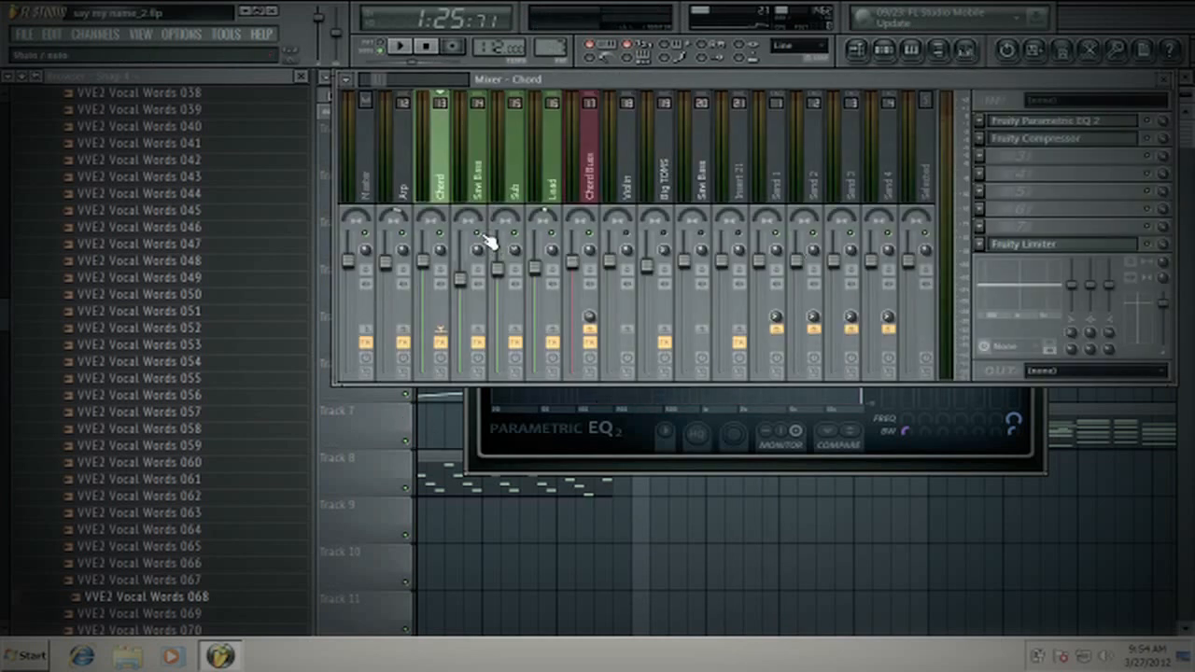
{"action": "left_click", "coordinate": [613, 245]}
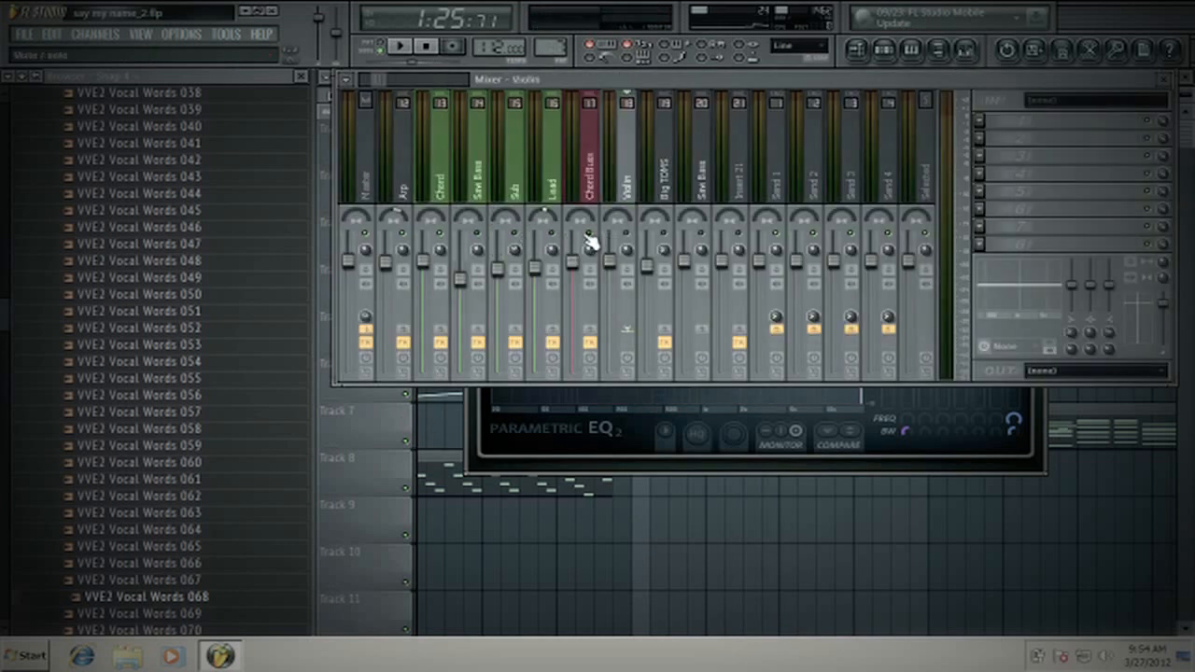
{"action": "left_click", "coordinate": [447, 187]}
{"action": "left_click", "coordinate": [1047, 455]}
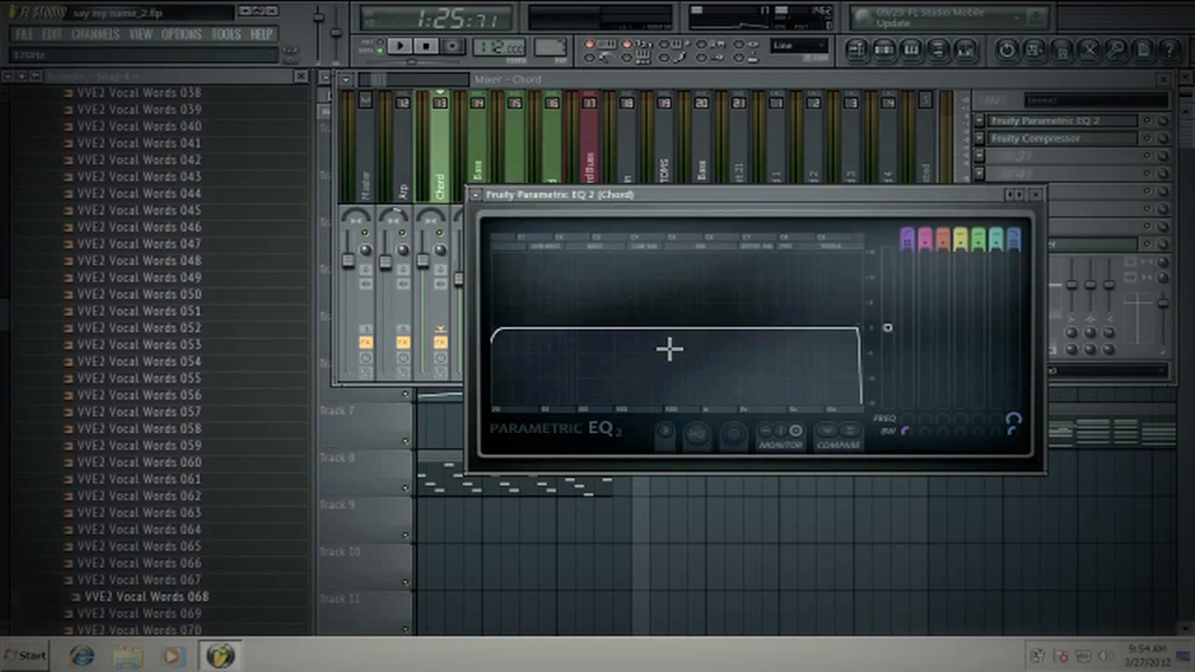
{"action": "left_click", "coordinate": [402, 46]}
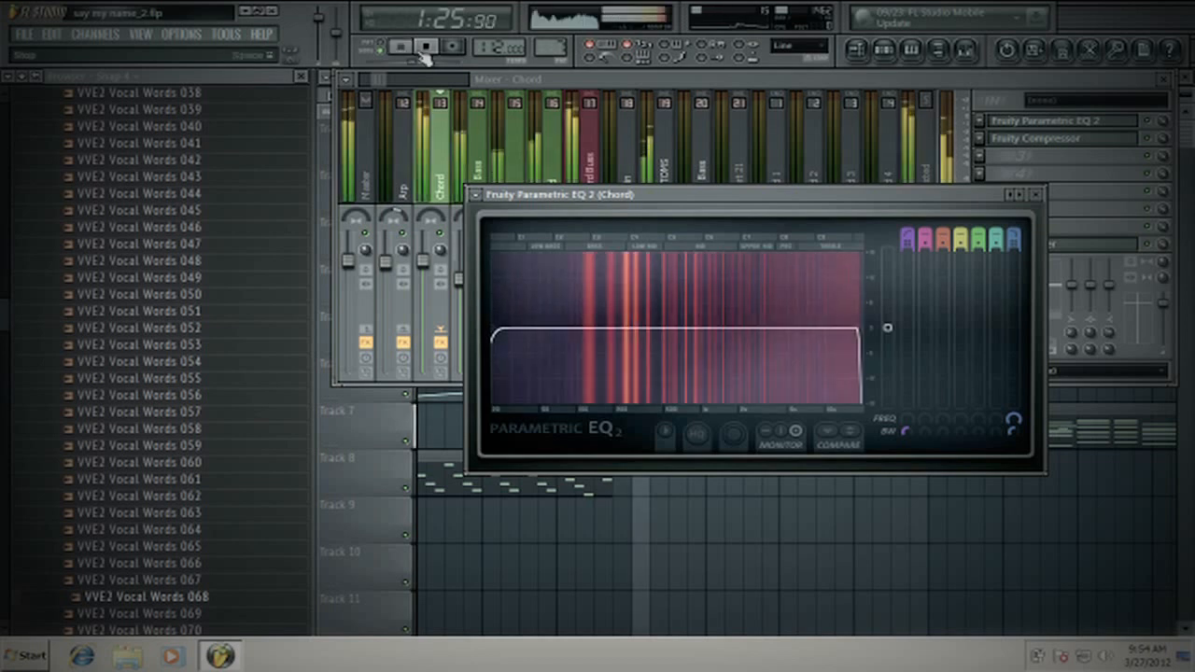
{"action": "left_click", "coordinate": [426, 46]}
- Return to the Chord track's EQ and replay the song section to examine the low-frequency content in its spectrum
{"action": "left_click", "coordinate": [587, 181]}
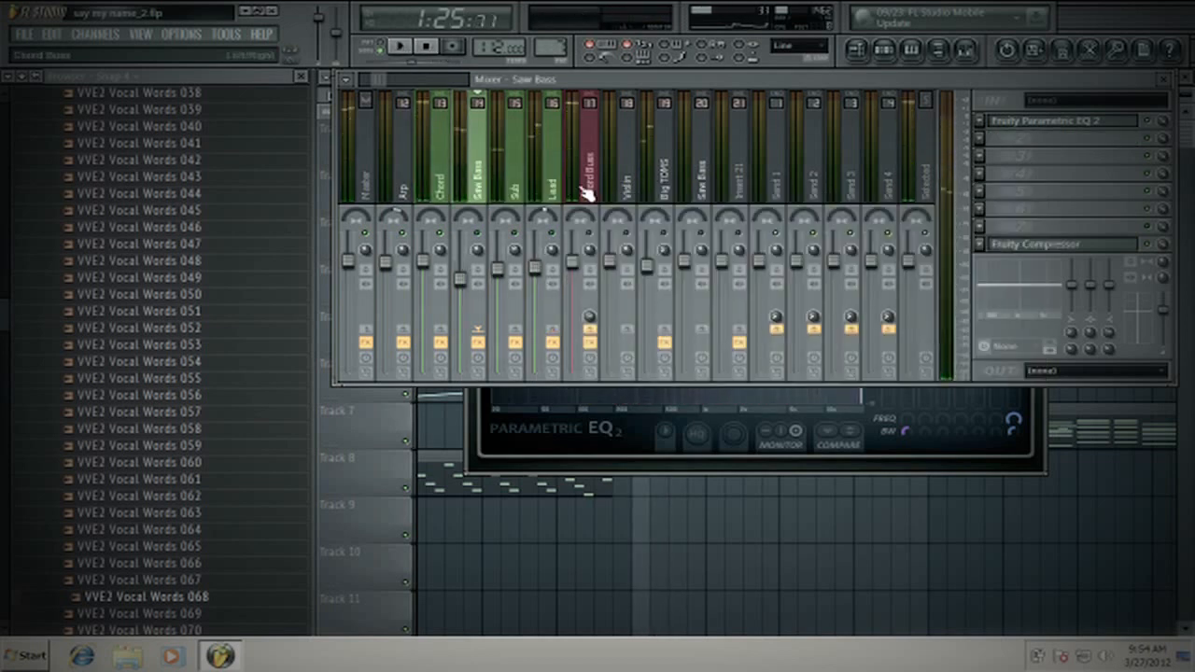
{"action": "left_click", "coordinate": [446, 174]}
{"action": "left_click", "coordinate": [946, 448]}
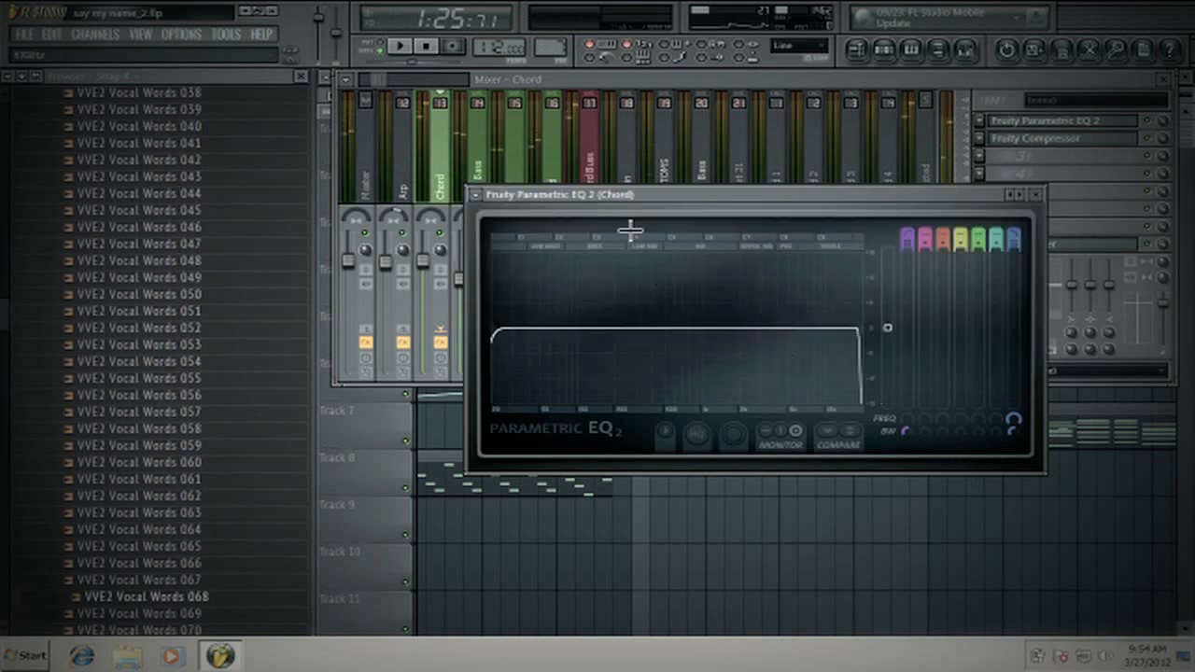
{"action": "left_click", "coordinate": [399, 45]}
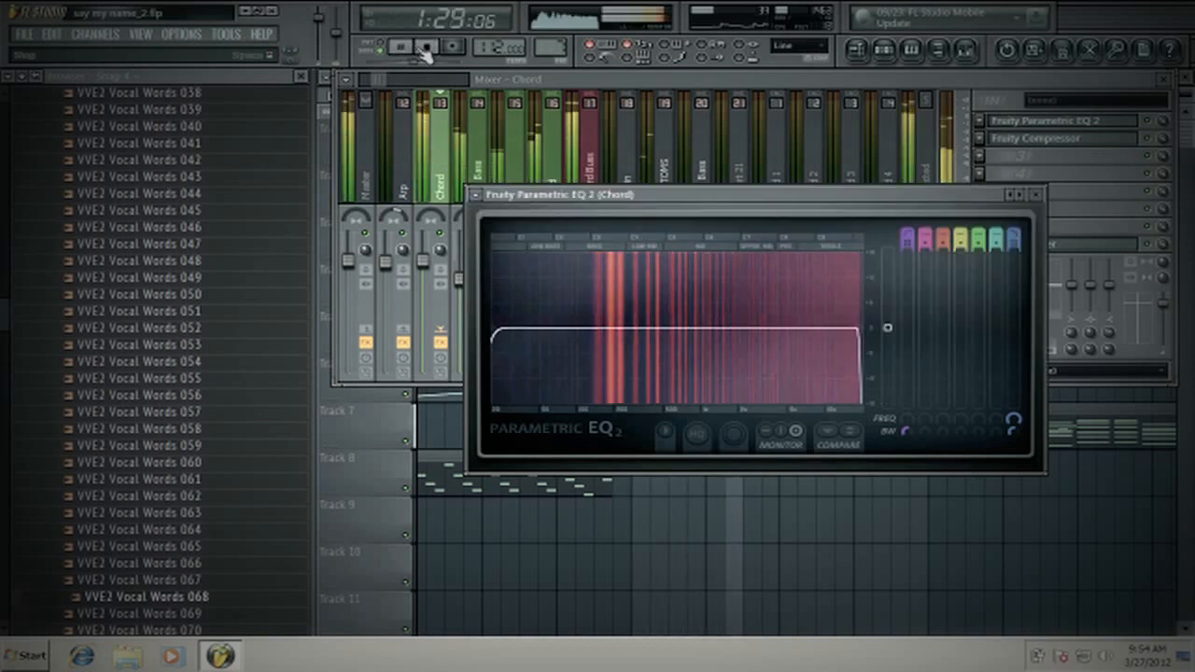
{"action": "left_click", "coordinate": [425, 46]}
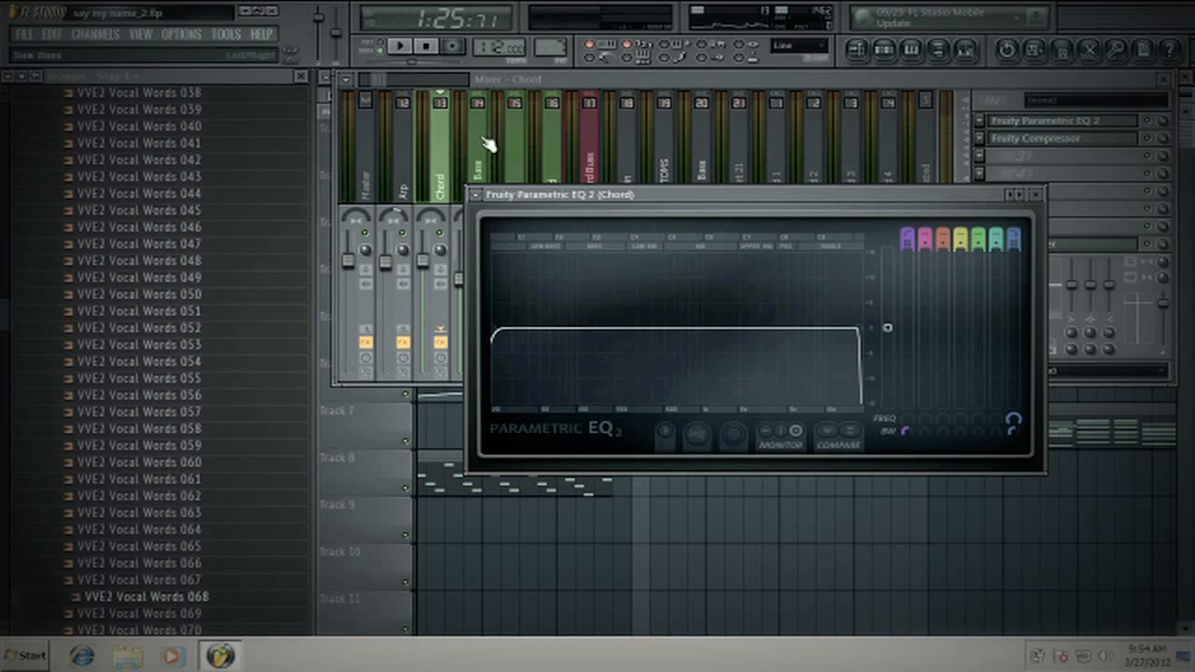
{"action": "left_click", "coordinate": [400, 46]}
{"action": "left_click", "coordinate": [426, 46]}
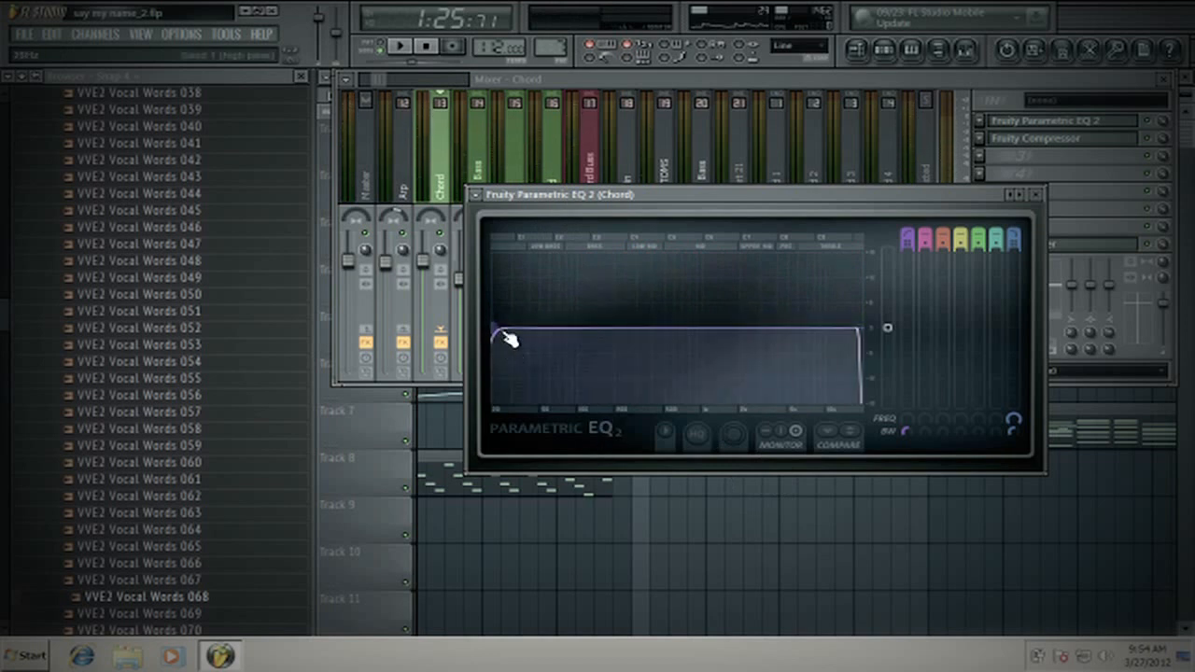
- Raise the band 1 high-pass cutoff on the Chord track's Parametric EQ 2 to about 138 Hz, fine-tuning it during playback
{"action": "left_click_drag", "start_coordinate": [495, 329], "coordinate": [588, 328]}
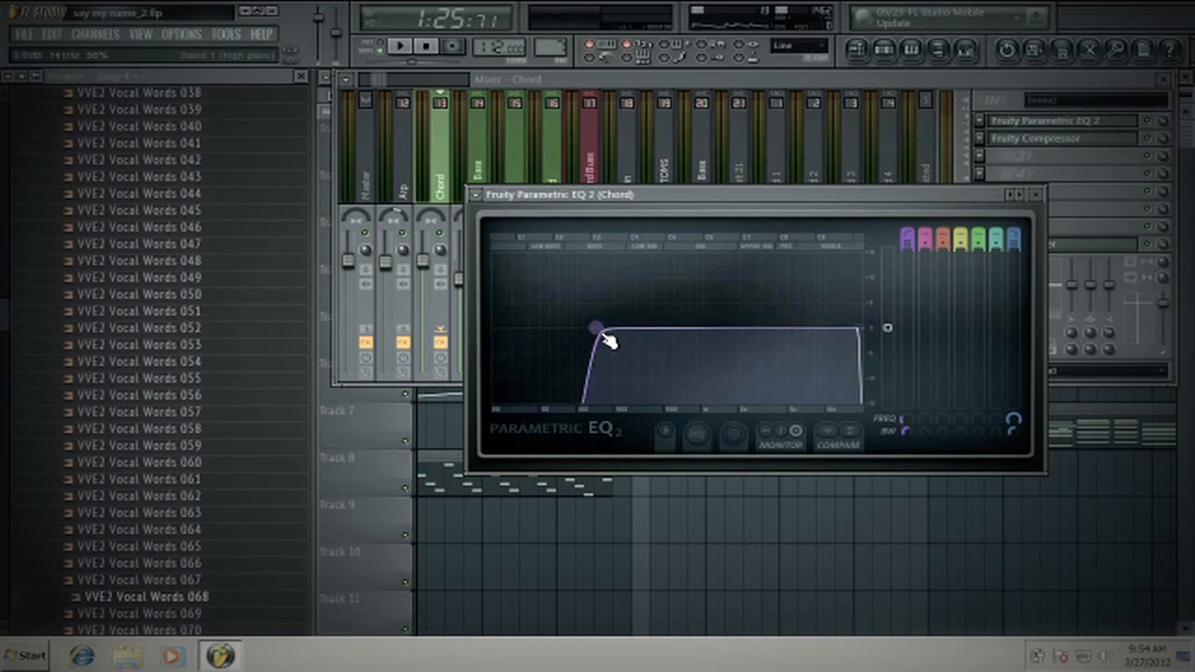
{"action": "left_click", "coordinate": [399, 46]}
{"action": "left_click_drag", "start_coordinate": [606, 332], "coordinate": [587, 329]}
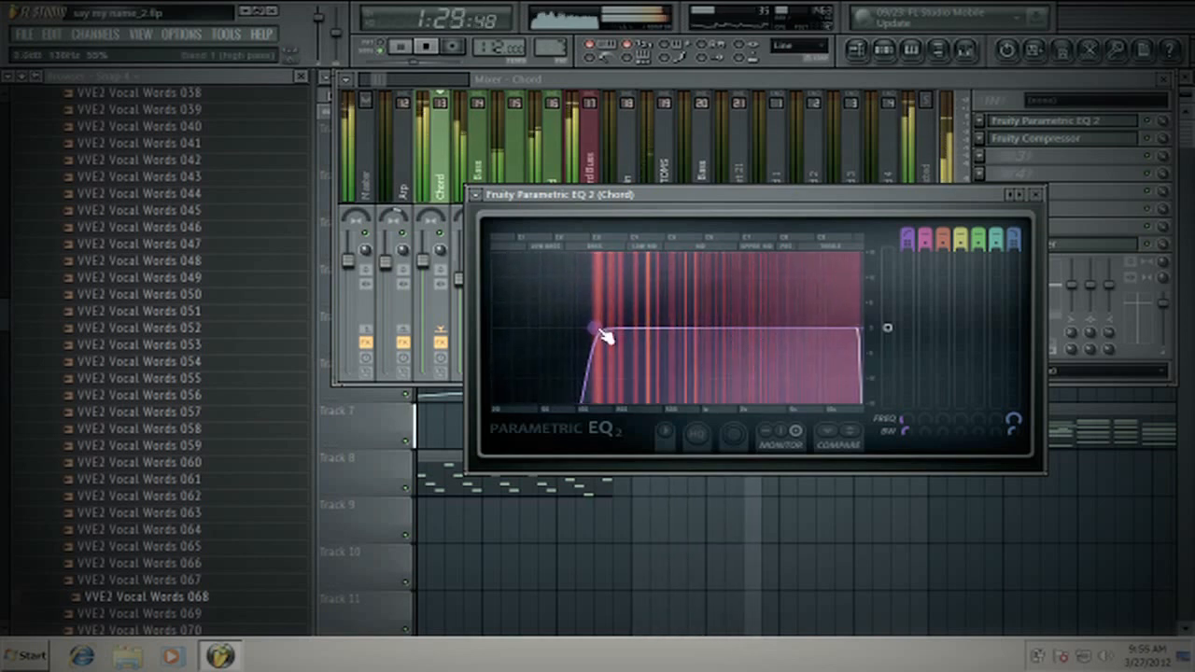
{"action": "key", "text": "space"}
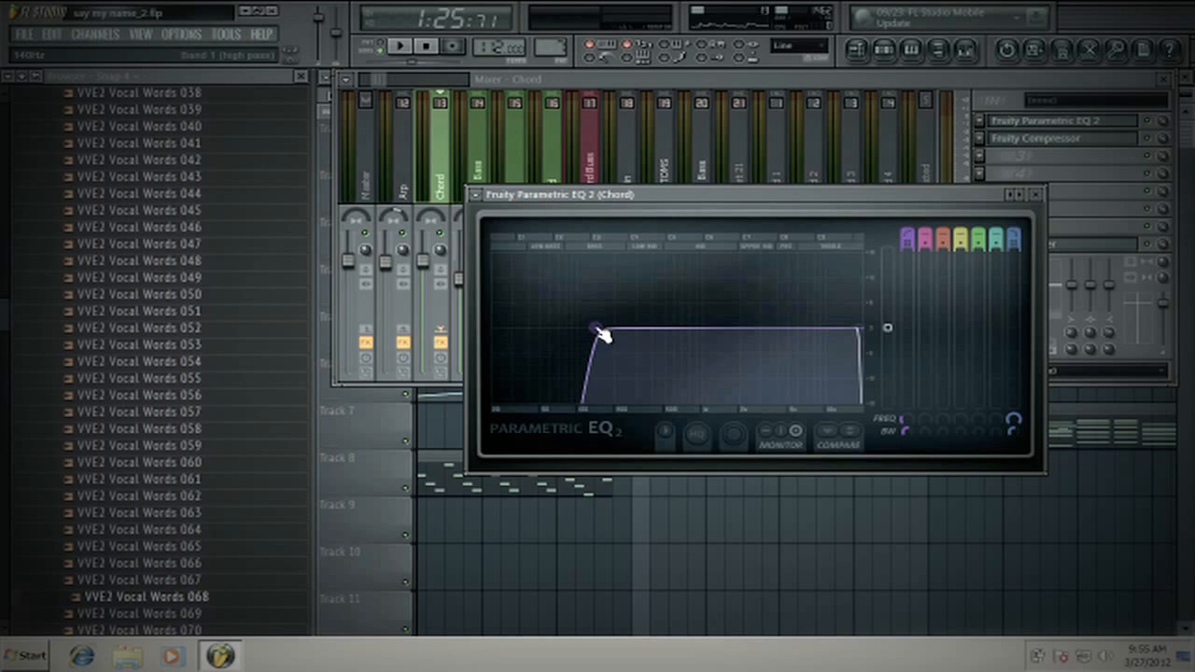
- Move the Chord EQ window clear of the track names and play the song to check the high-passed spectrum
{"action": "left_click_drag", "start_coordinate": [599, 199], "coordinate": [580, 214]}
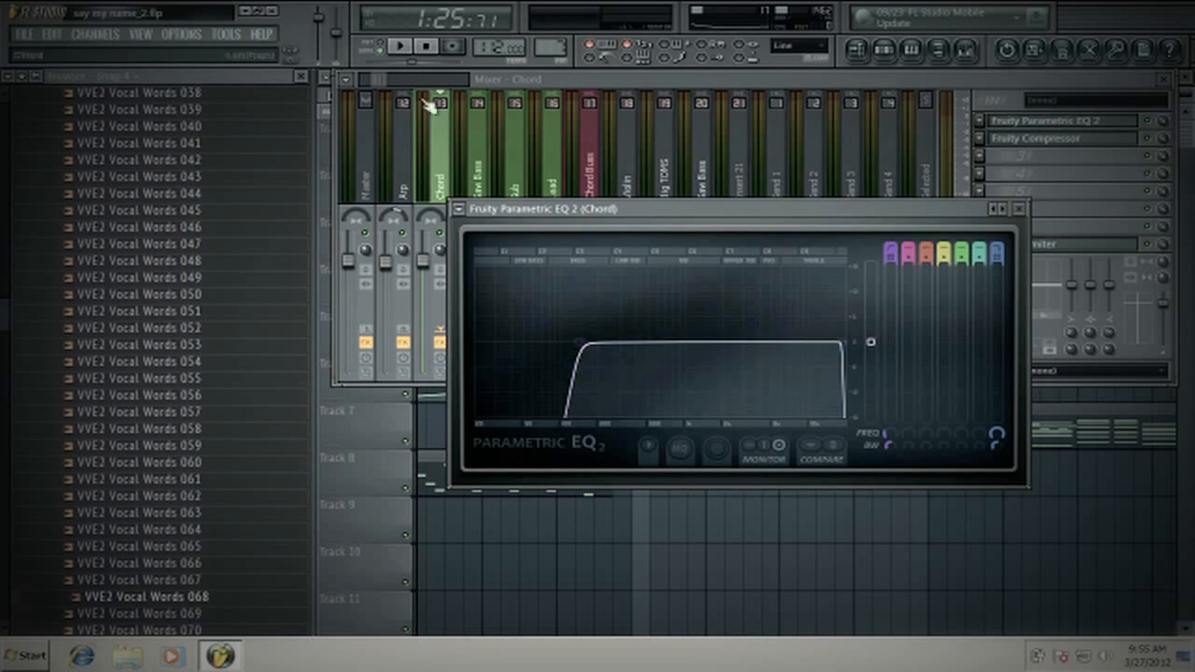
{"action": "key", "text": "space"}
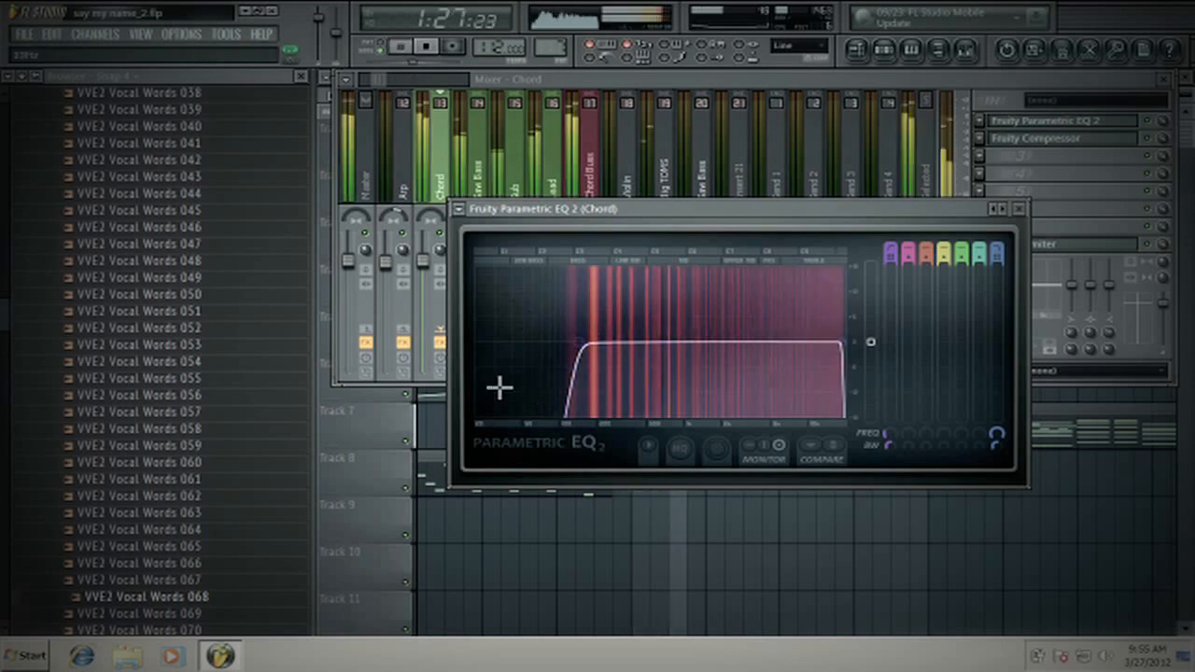
{"action": "key", "text": "space"}
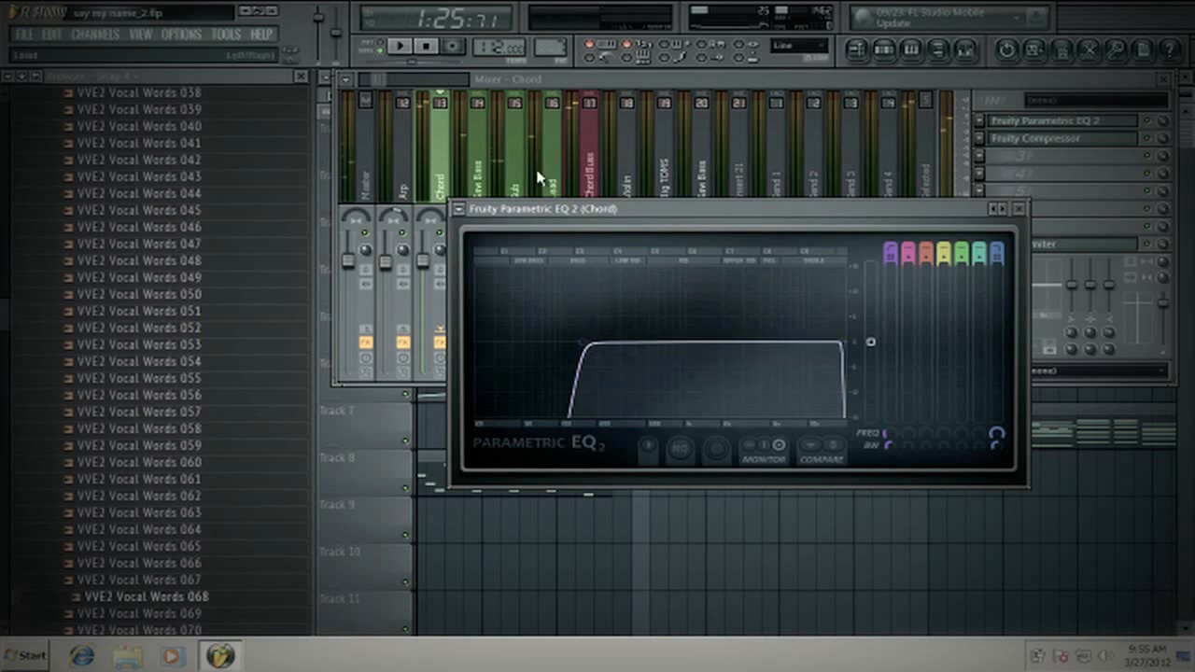
- Raise the band 1 high-pass cutoff on the Chord EQ to about 160 Hz, playing the song before and after the change
{"action": "left_click", "coordinate": [402, 46]}
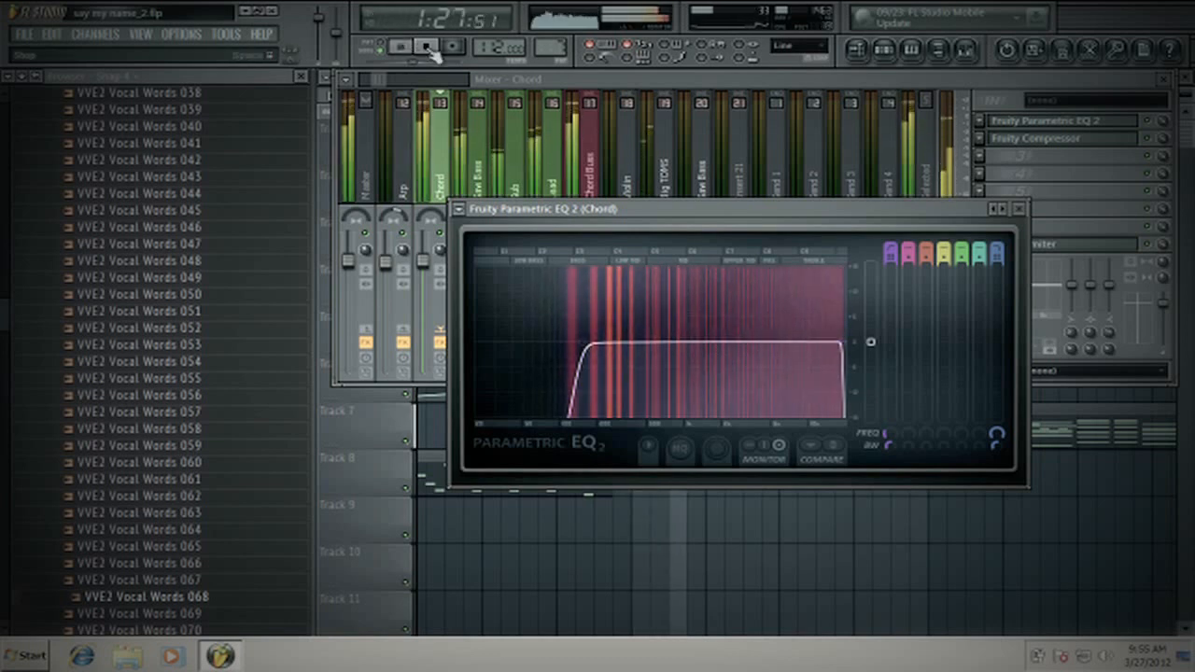
{"action": "left_click", "coordinate": [424, 47]}
{"action": "left_click_drag", "start_coordinate": [580, 347], "coordinate": [589, 346]}
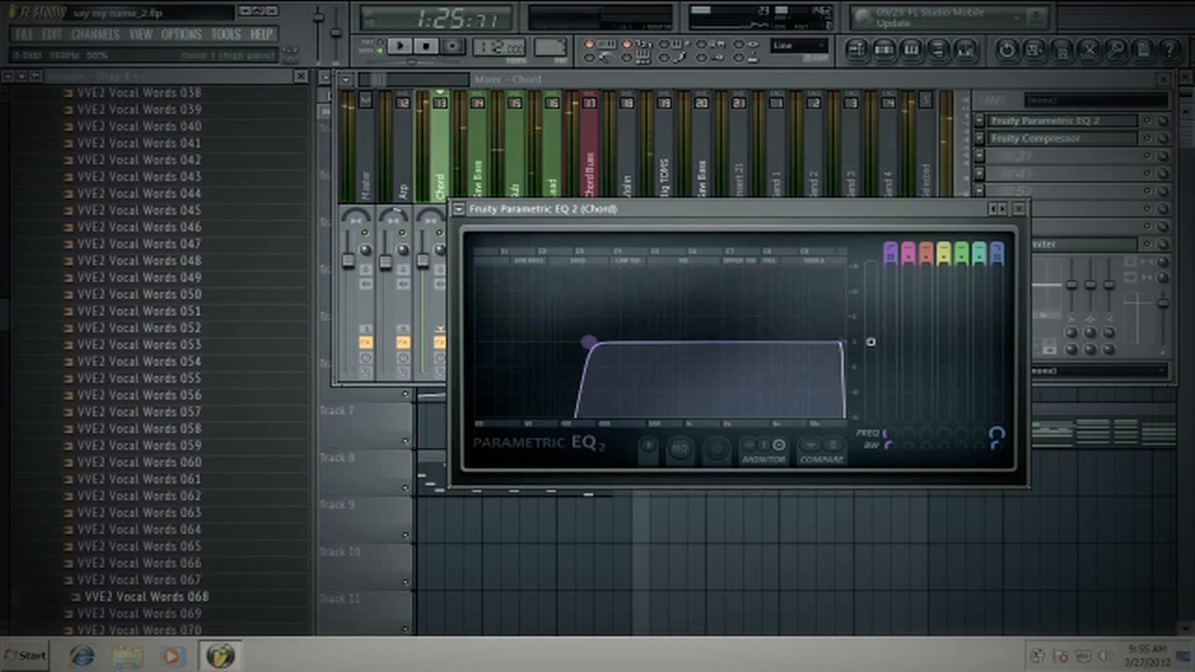
{"action": "left_click", "coordinate": [401, 47]}
{"action": "left_click", "coordinate": [425, 47]}
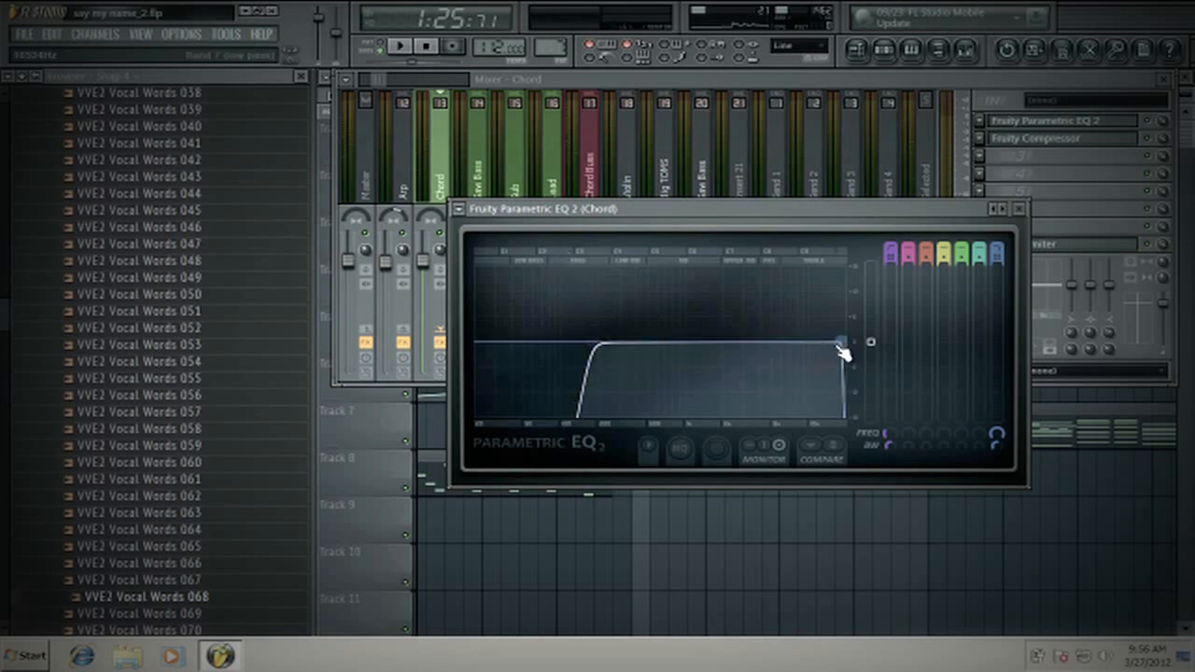
- Bring the band 7 low-pass cutoff on the Chord EQ slightly down to trim the extreme highs, and play the song to check it
{"action": "left_click_drag", "start_coordinate": [843, 353], "coordinate": [831, 362]}
{"action": "left_click_drag", "start_coordinate": [659, 213], "coordinate": [610, 320]}
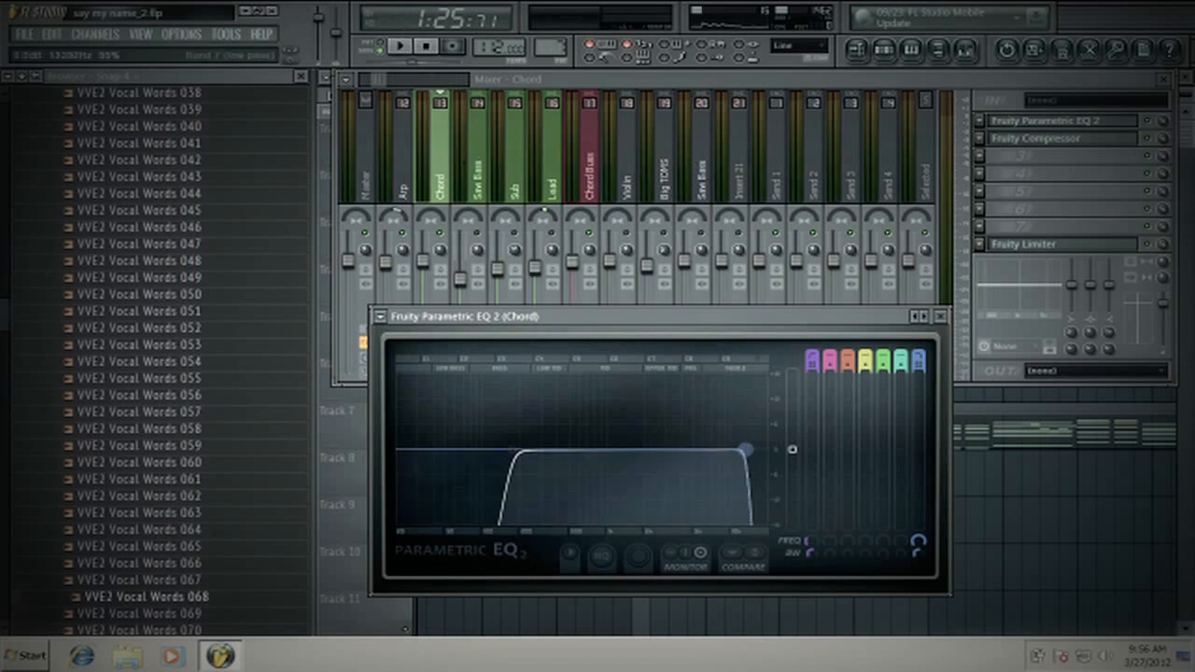
{"action": "left_click_drag", "start_coordinate": [744, 450], "coordinate": [734, 450]}
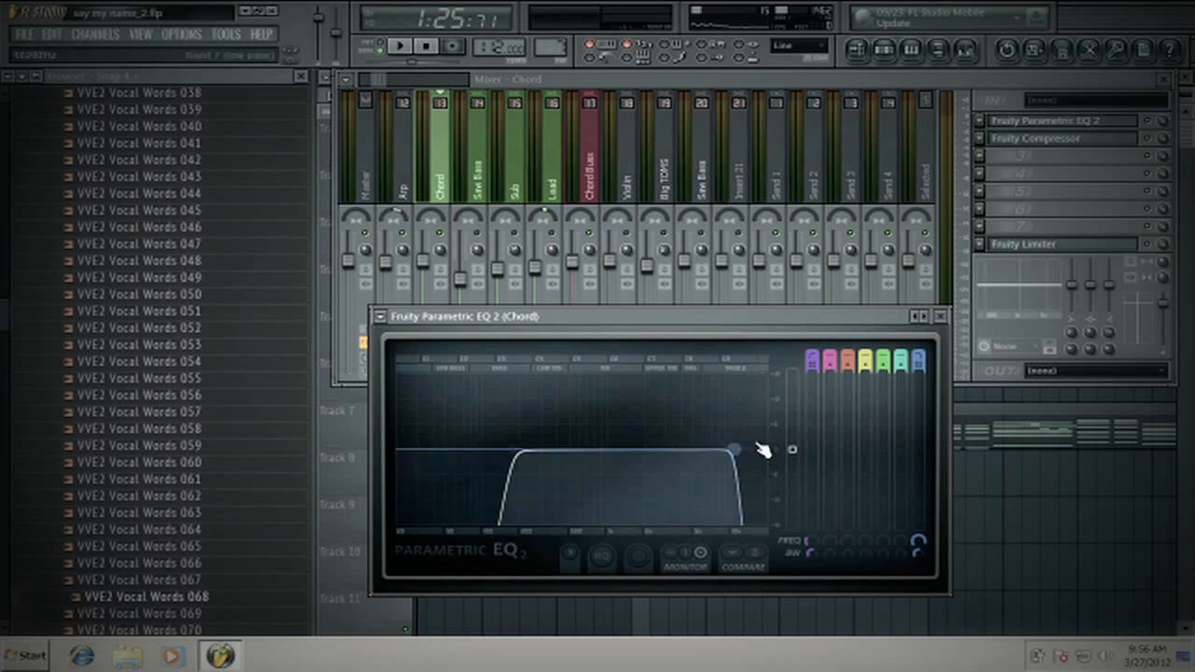
{"action": "left_click_drag", "start_coordinate": [729, 455], "coordinate": [741, 454]}
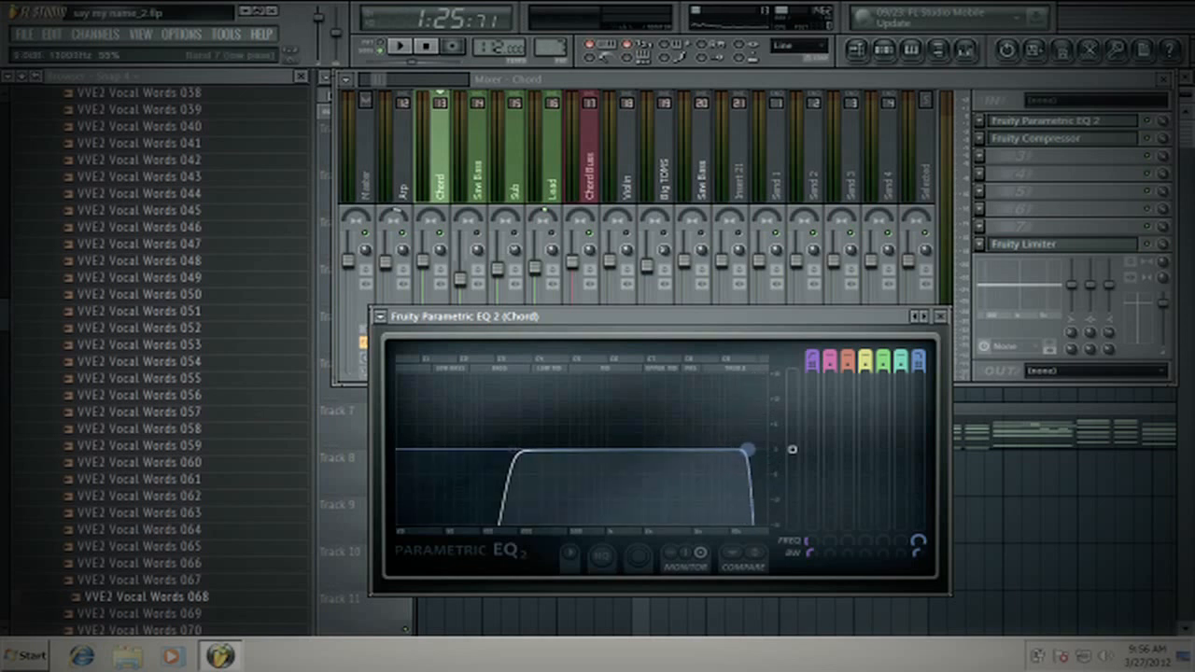
{"action": "left_click_drag", "start_coordinate": [747, 452], "coordinate": [751, 458]}
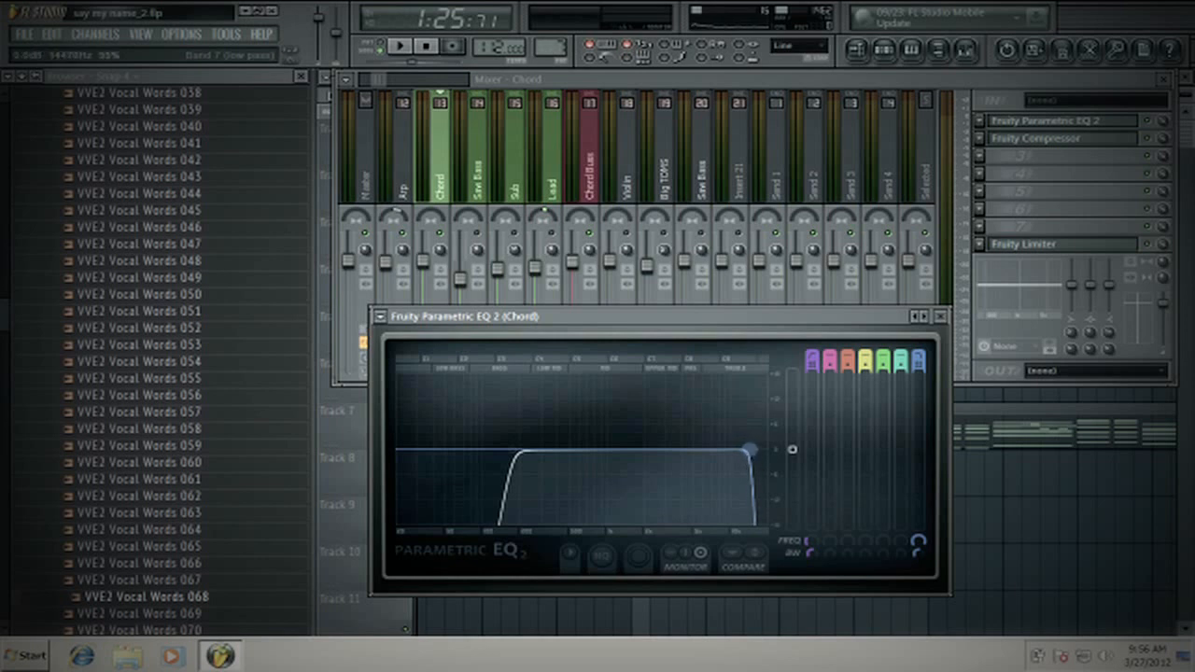
{"action": "left_click", "coordinate": [410, 46]}
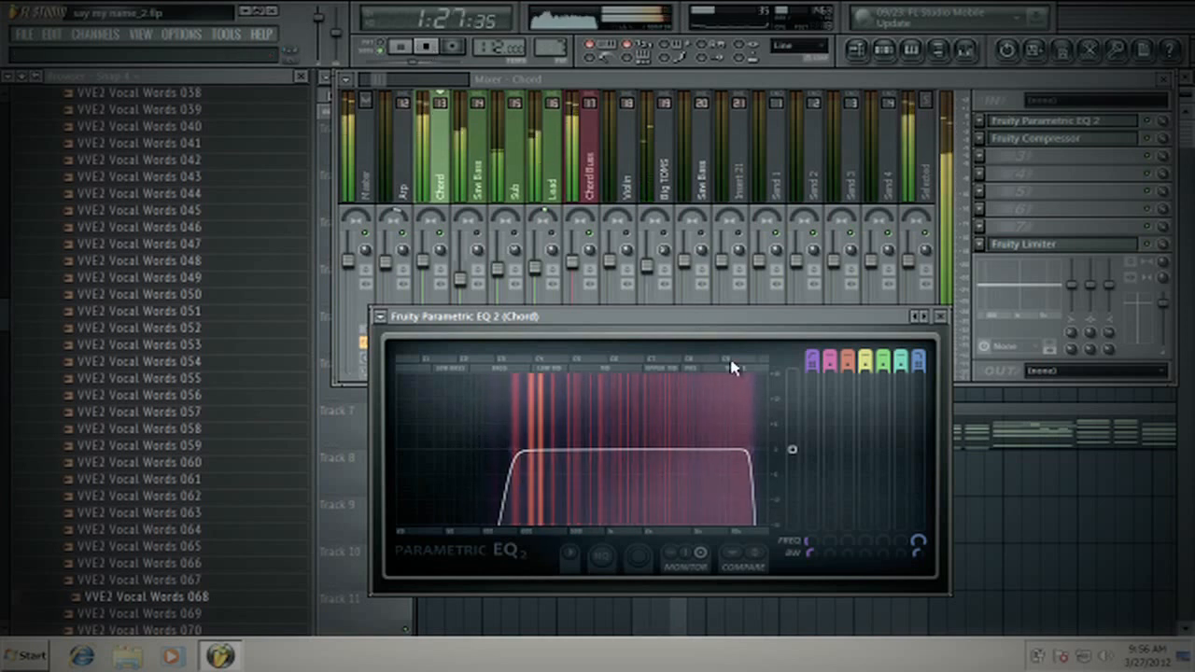
{"action": "left_click", "coordinate": [426, 46]}
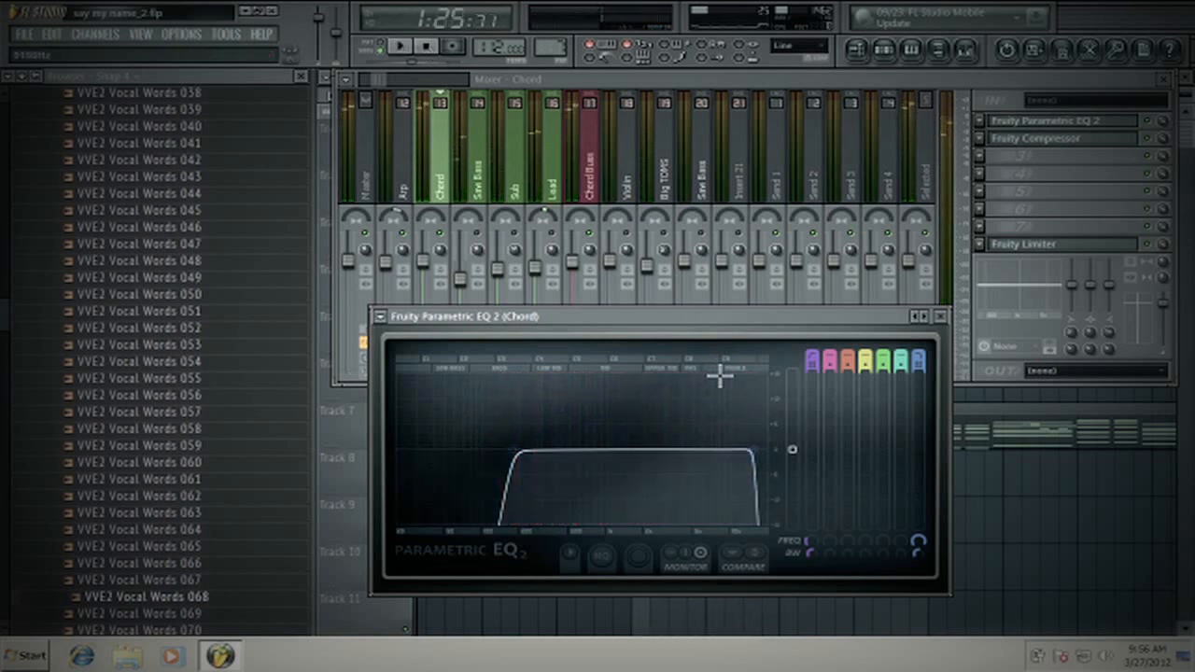
- Lower the band 1 high-pass cutoff on the Chord EQ slightly and close the EQ window
{"action": "left_click_drag", "start_coordinate": [507, 453], "coordinate": [502, 456]}
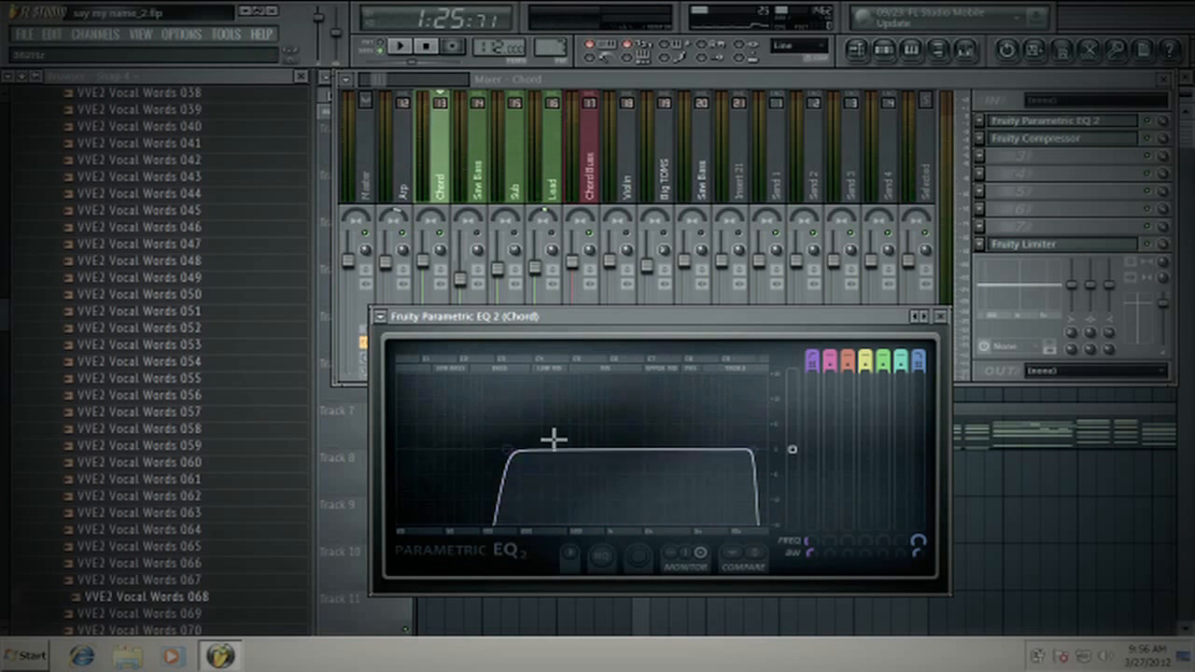
{"action": "left_click", "coordinate": [943, 317]}
{"action": "left_click", "coordinate": [1049, 123]}
{"action": "left_click", "coordinate": [940, 317]}
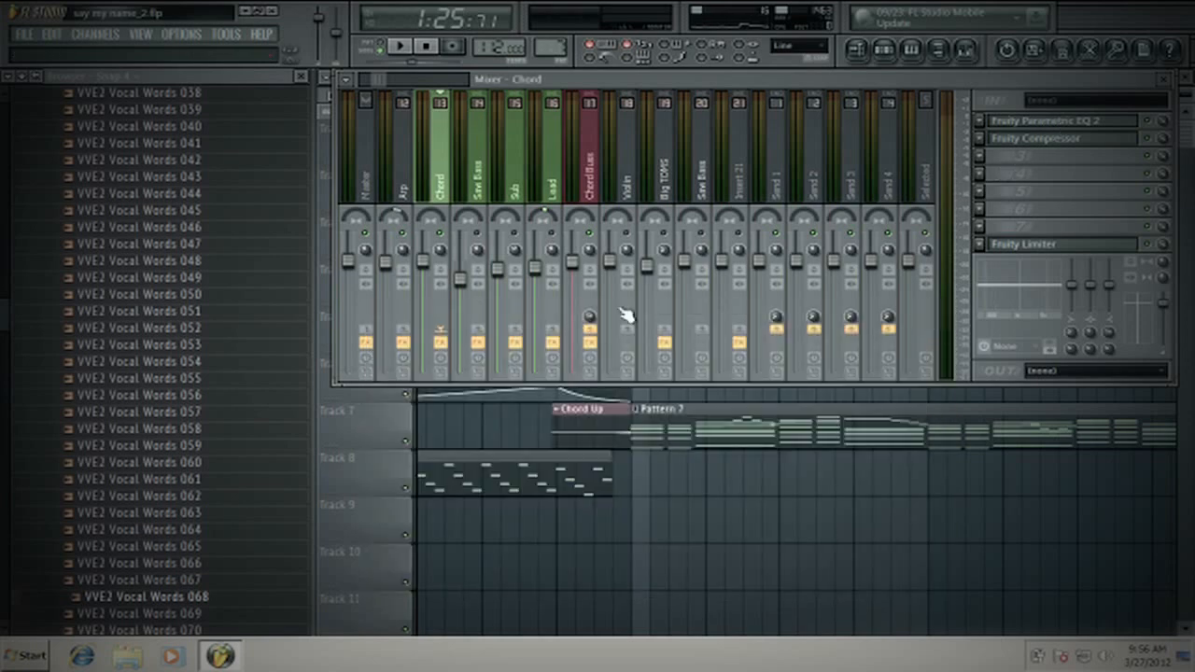
- Add a second Fruity Parametric EQ 2 in effect slot 3 of the Chord track and reposition its window
{"action": "left_click", "coordinate": [981, 157]}
{"action": "left_click", "coordinate": [993, 227]}
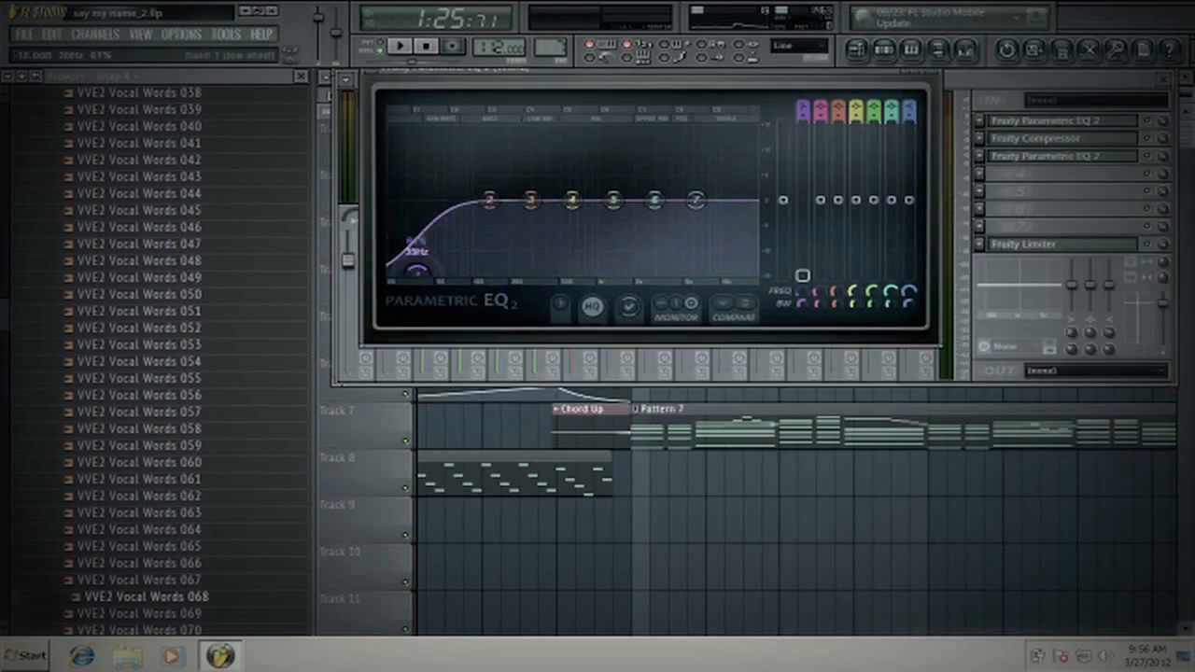
{"action": "left_click_drag", "start_coordinate": [416, 270], "coordinate": [450, 200]}
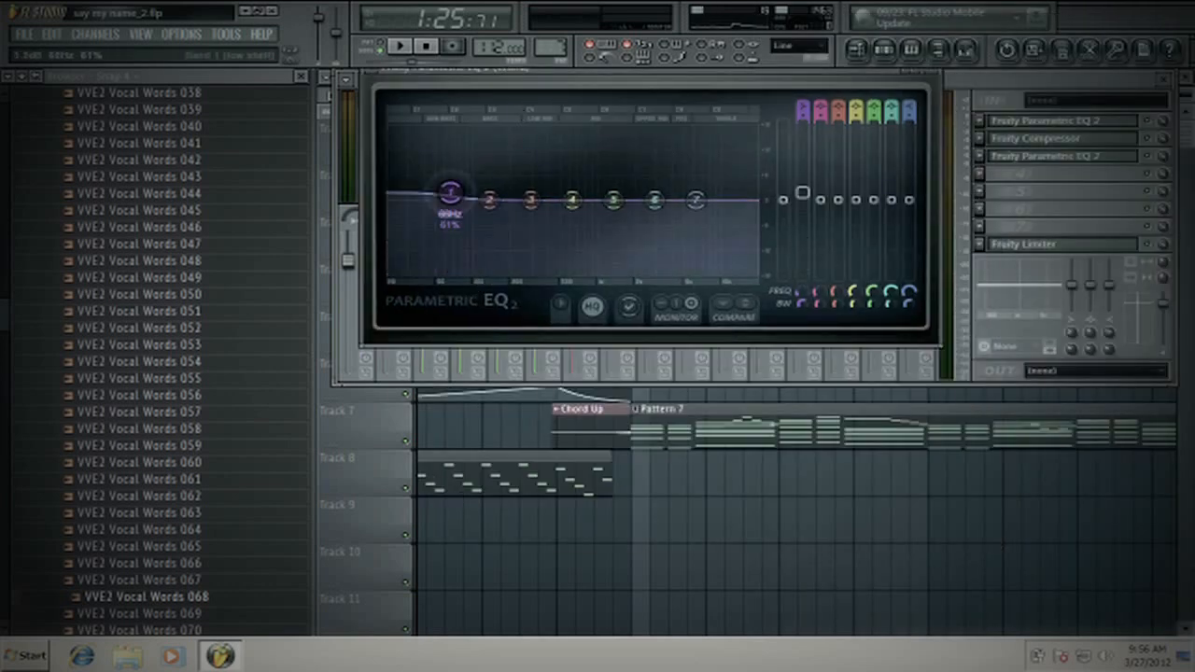
- Try boosting and cutting bands 3, 4 and 5 on the second Chord EQ, and return them to a flat curve
{"action": "left_click_drag", "start_coordinate": [529, 192], "coordinate": [641, 250]}
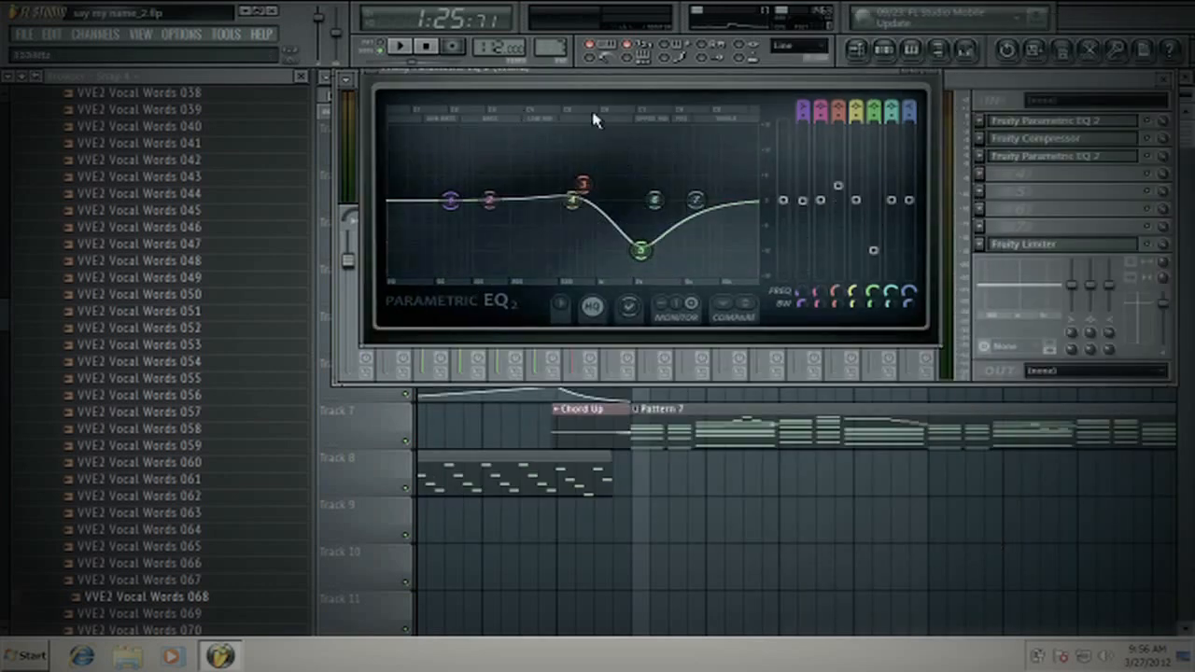
{"action": "left_click_drag", "start_coordinate": [573, 199], "coordinate": [539, 164]}
{"action": "left_click_drag", "start_coordinate": [641, 250], "coordinate": [637, 204]}
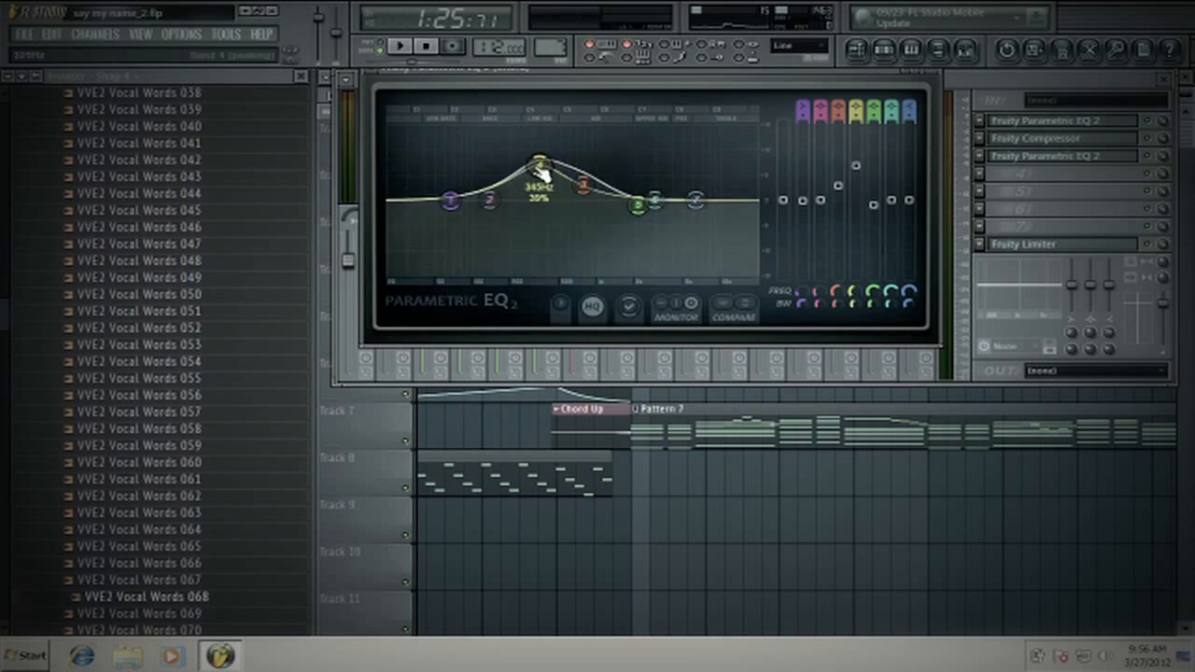
{"action": "left_click_drag", "start_coordinate": [540, 167], "coordinate": [544, 201]}
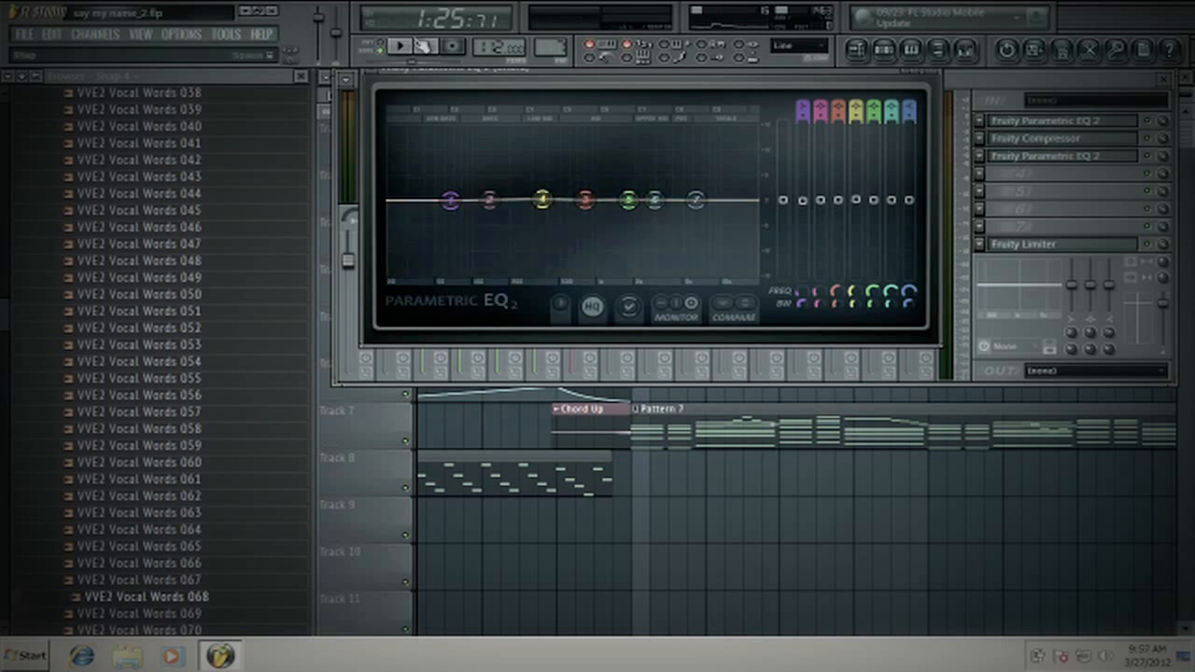
- Shape the second Chord EQ with small boosts on bands 2, 5 and 7 and small cuts on bands 3, 4 and 6
{"action": "left_click_drag", "start_coordinate": [411, 74], "coordinate": [400, 131]}
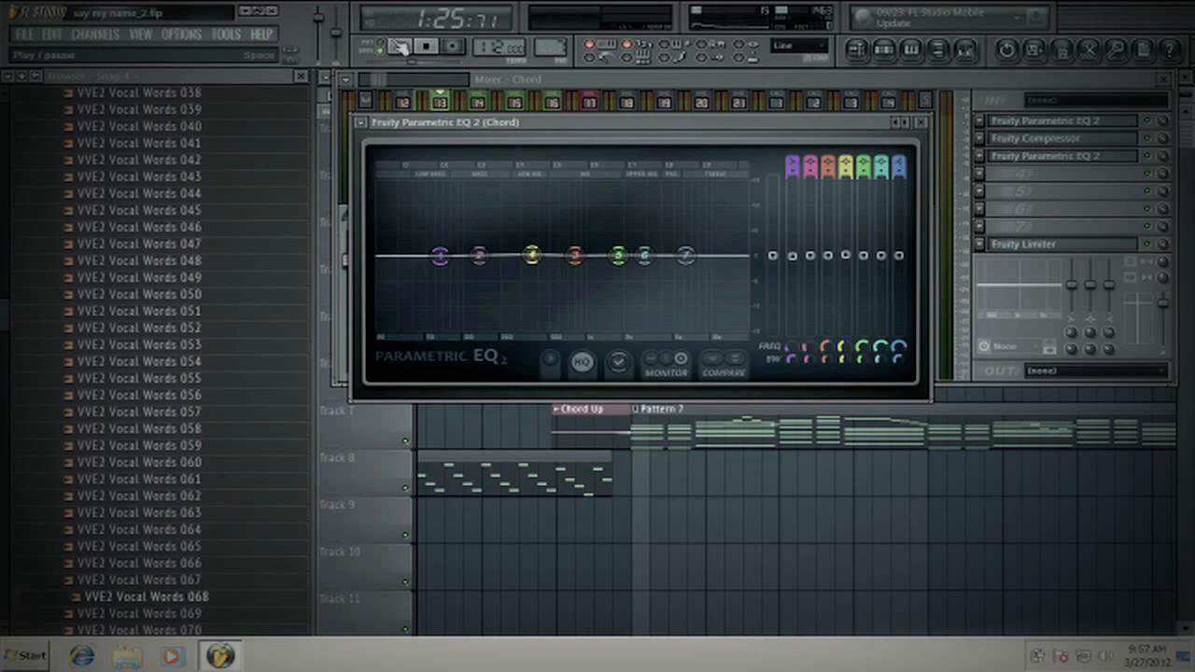
{"action": "left_click_drag", "start_coordinate": [480, 256], "coordinate": [439, 255]}
{"action": "key", "text": "space"}
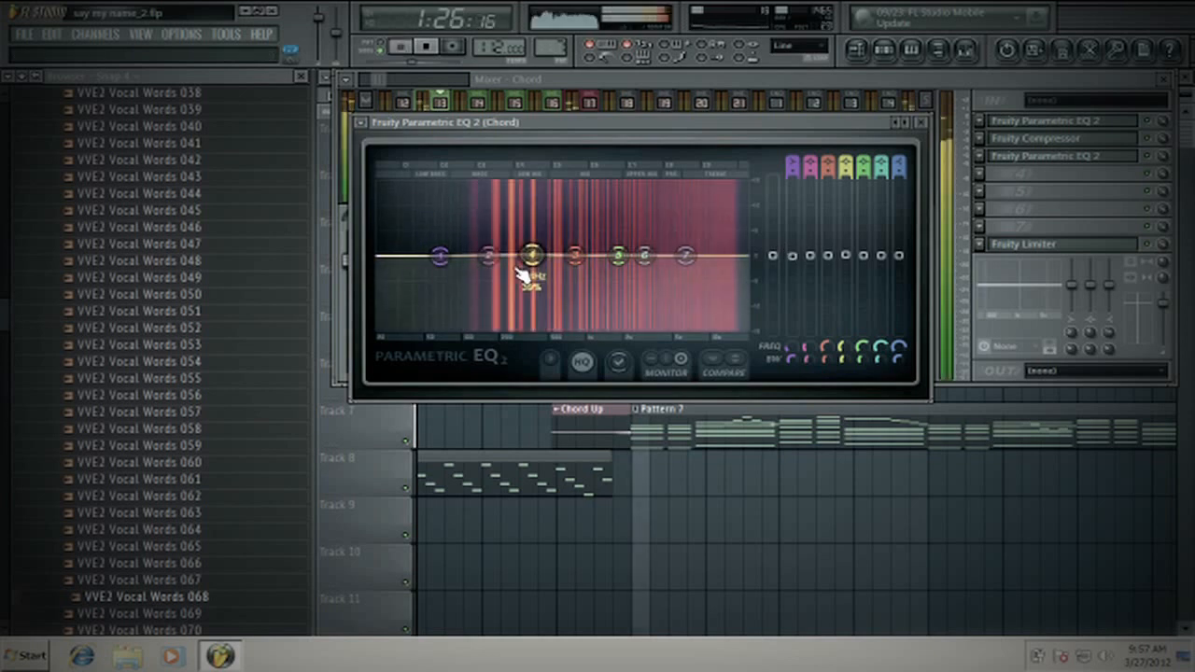
{"action": "key", "text": "space"}
{"action": "left_click_drag", "start_coordinate": [523, 266], "coordinate": [494, 251]}
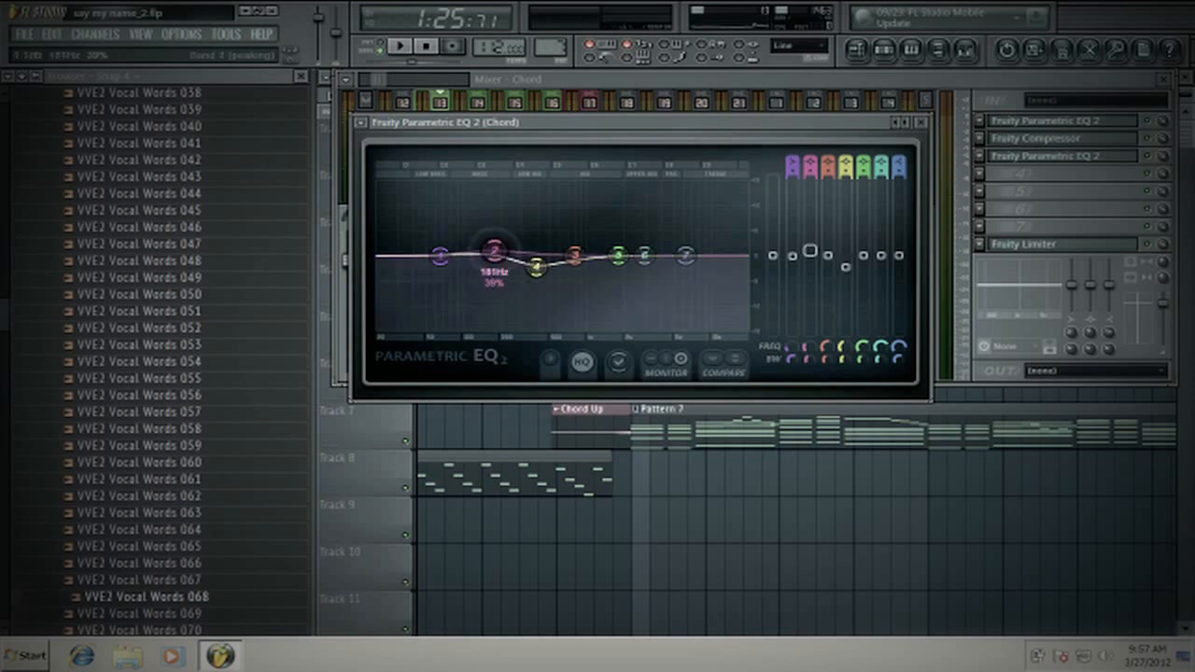
{"action": "left_click_drag", "start_coordinate": [618, 255], "coordinate": [673, 248]}
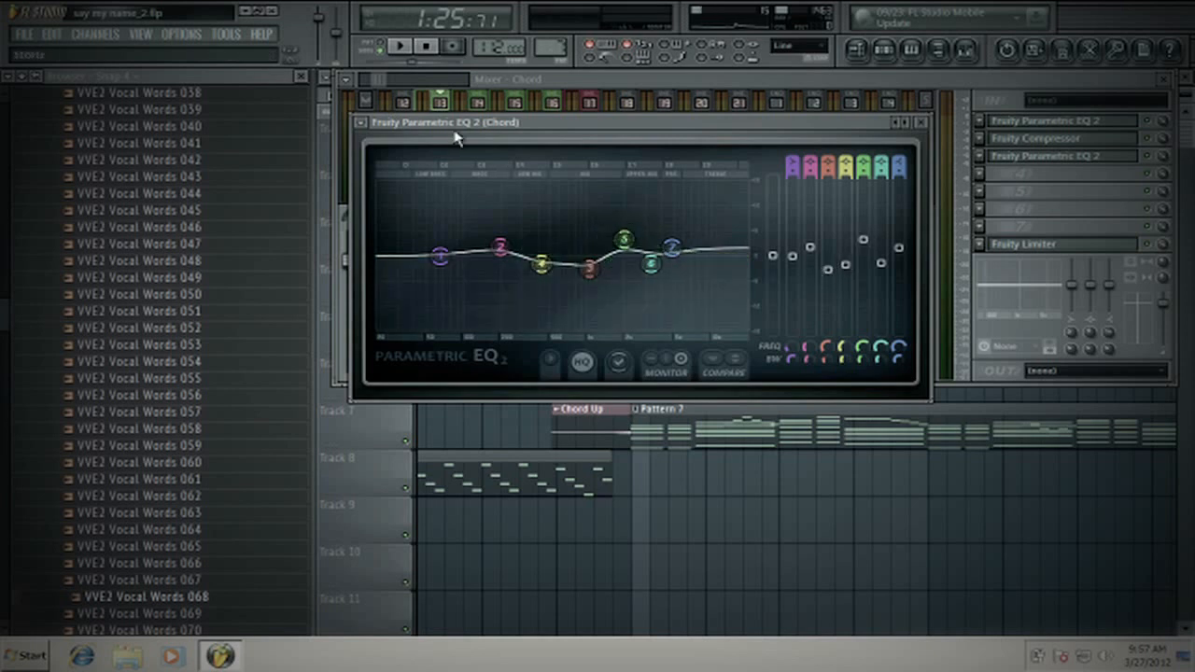
- Rework the second Chord EQ during playback, with a gentle band 4 dip around 416 Hz and slightly raised highs, and close it
{"action": "left_click", "coordinate": [401, 45]}
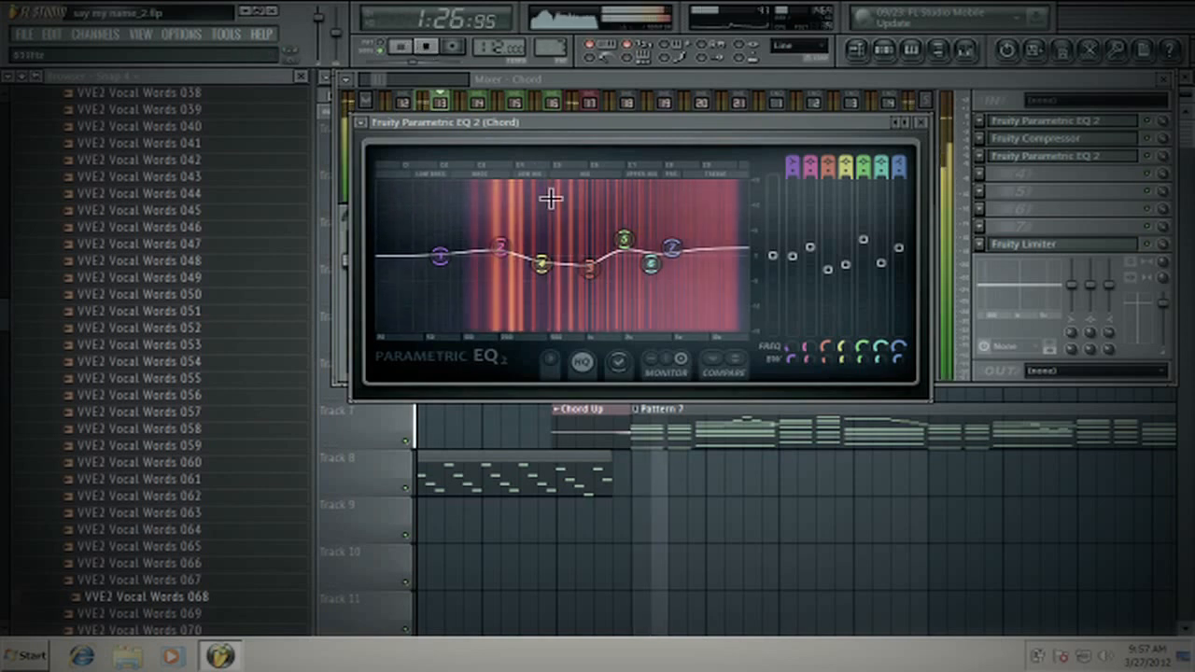
{"action": "mouse_move", "coordinate": [540, 266]}
{"action": "left_mouse_down"}
{"action": "mouse_move", "coordinate": [542, 249]}
{"action": "mouse_move", "coordinate": [500, 263]}
{"action": "mouse_move", "coordinate": [543, 264]}
{"action": "left_mouse_up"}
{"action": "left_click_drag", "start_coordinate": [624, 240], "coordinate": [670, 257]}
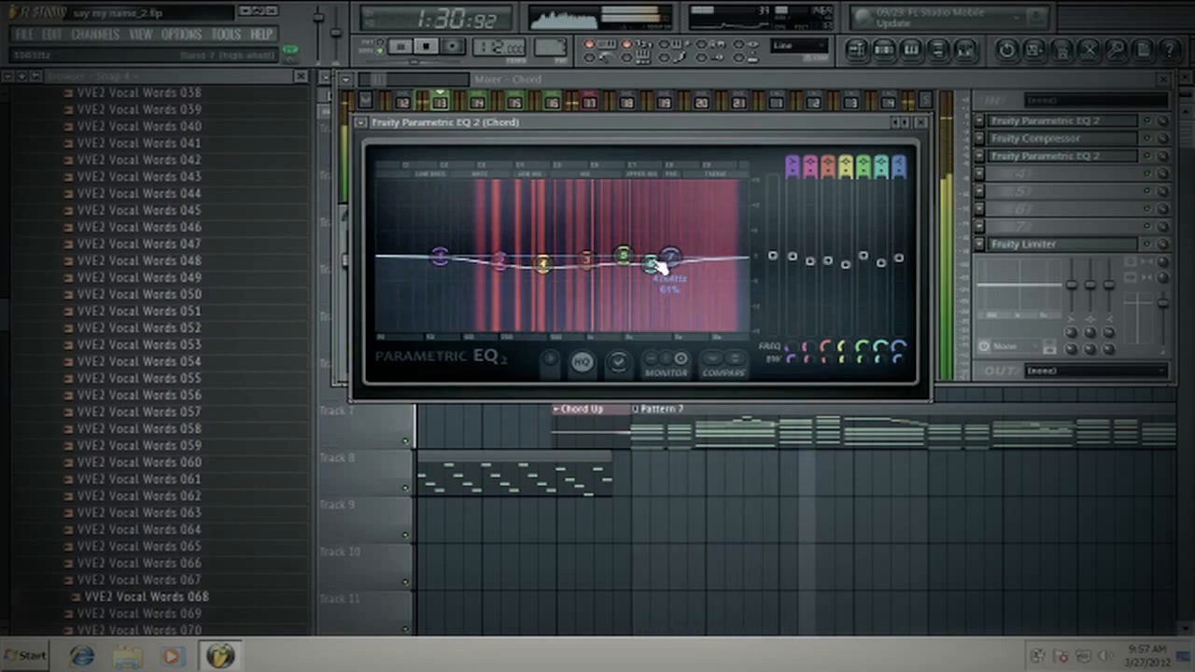
{"action": "left_click_drag", "start_coordinate": [501, 262], "coordinate": [540, 266]}
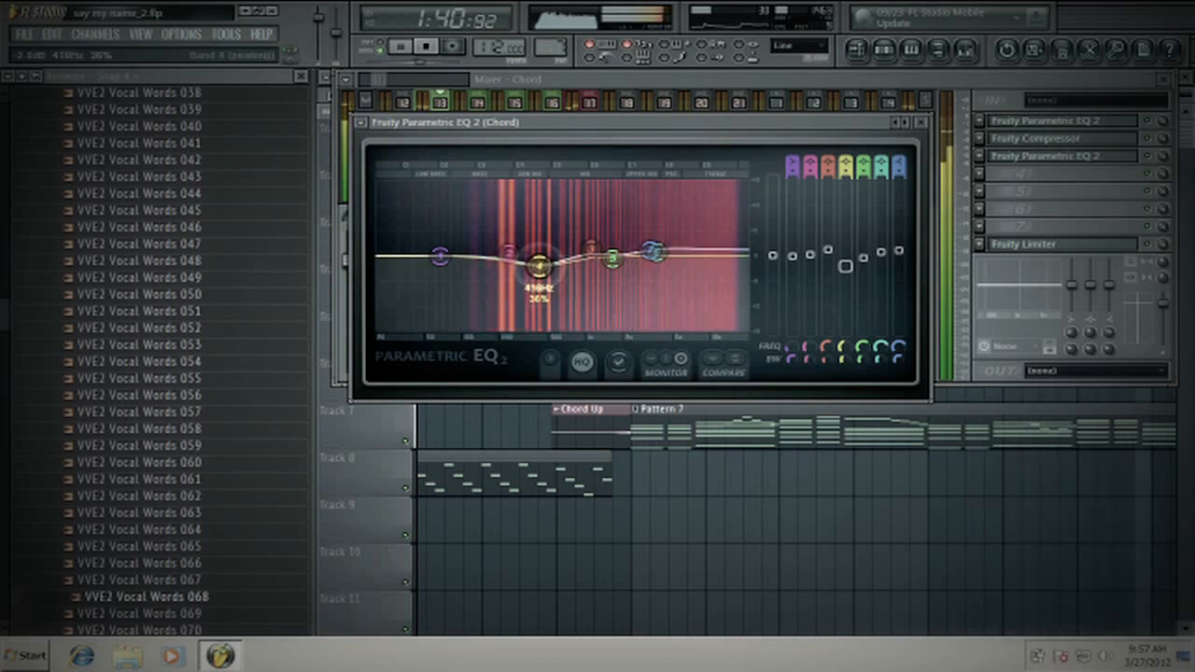
{"action": "left_click", "coordinate": [426, 47]}
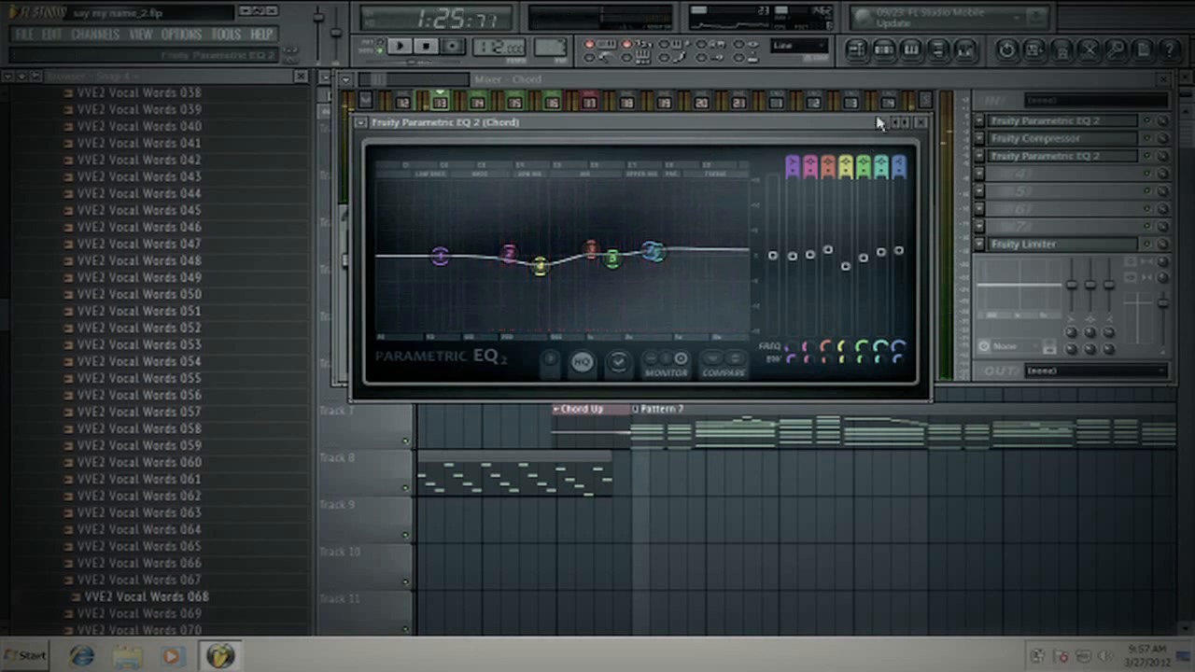
{"action": "left_click", "coordinate": [921, 122]}
- Select the Saw Bass mixer track and play a short moment of the song
{"action": "left_click", "coordinate": [474, 174]}
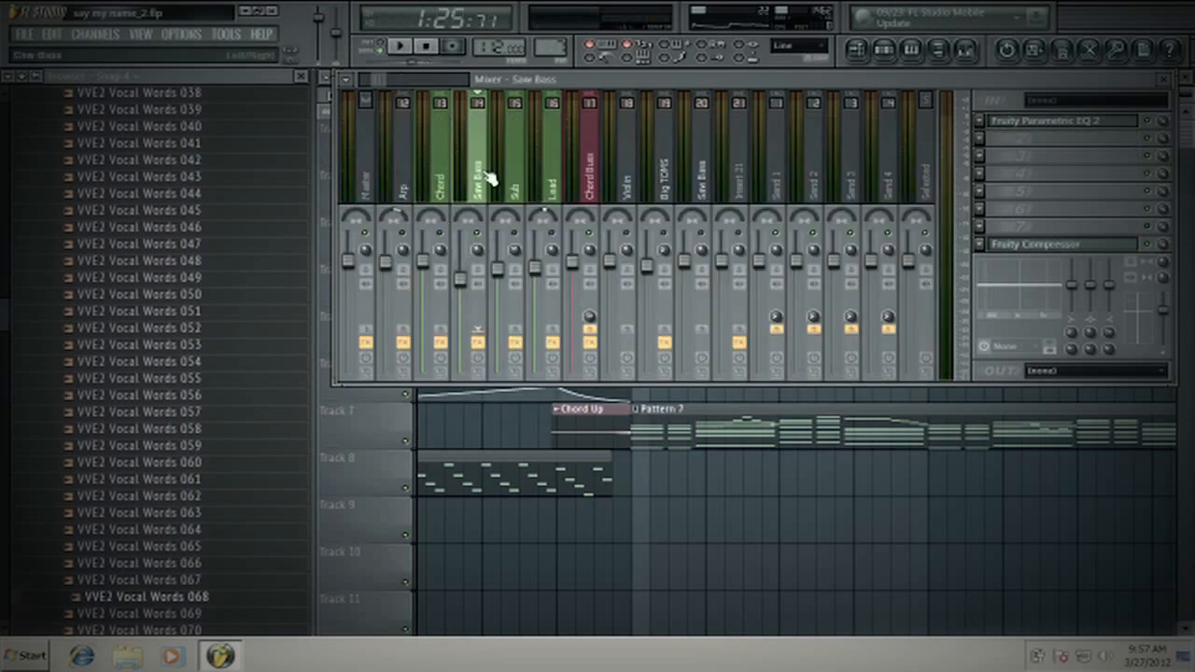
{"action": "left_click", "coordinate": [399, 46]}
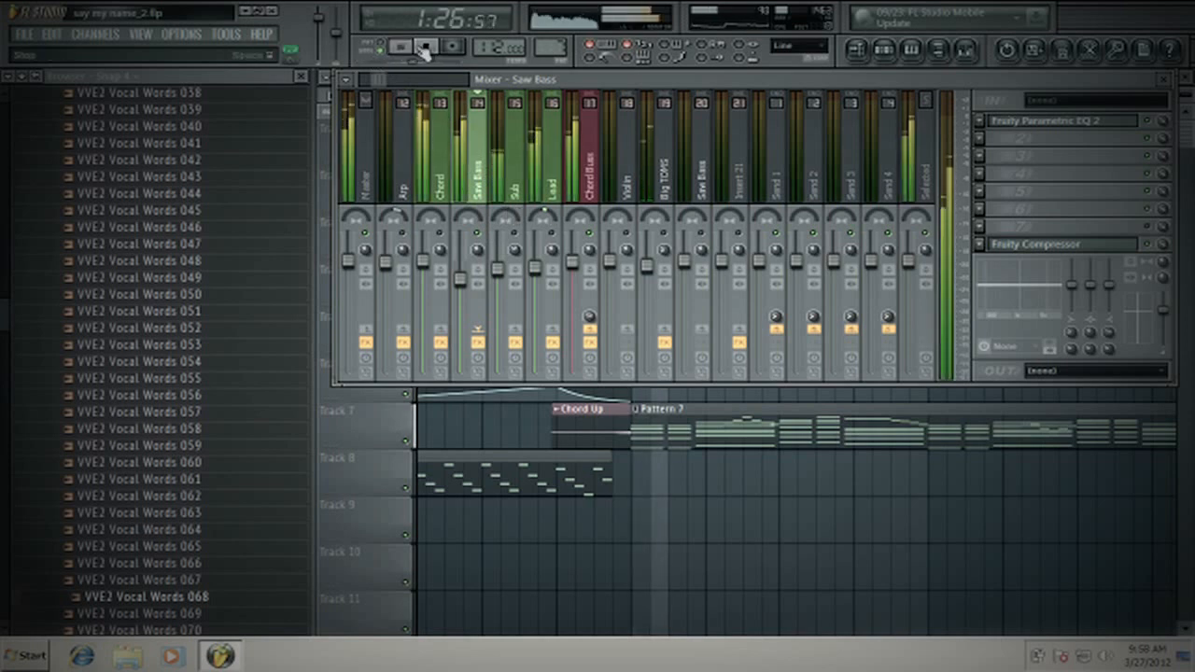
{"action": "left_click", "coordinate": [425, 47]}
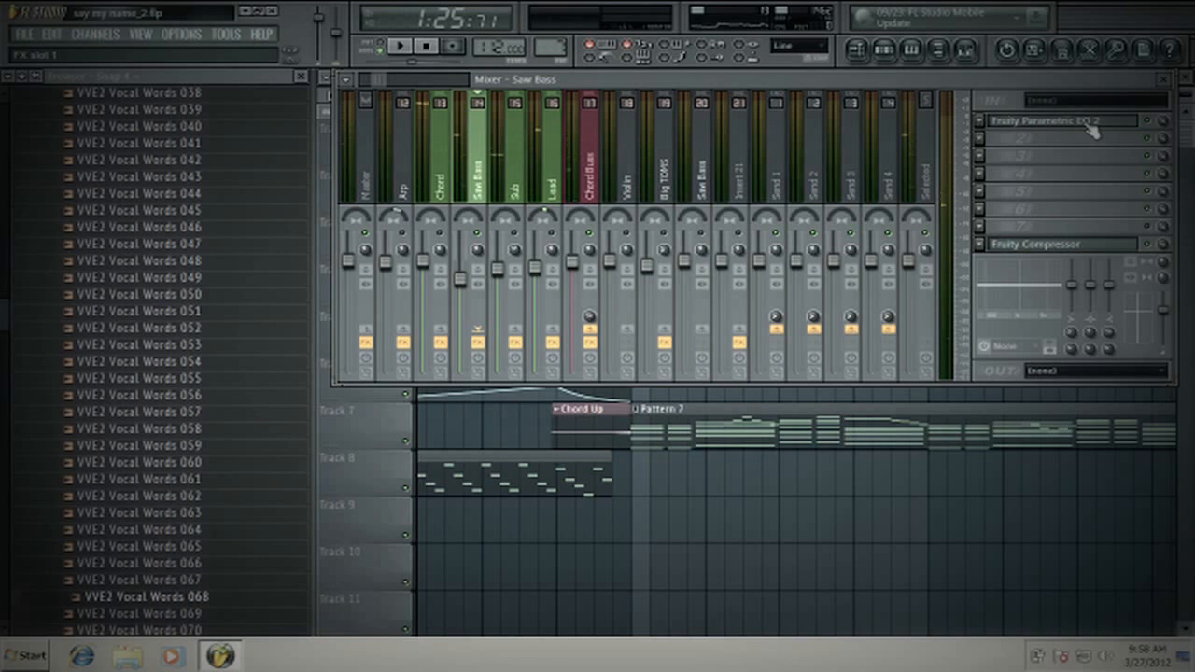
- Set the Saw Bass track's Fruity Compressor to a 7.1:1 ratio and 9.1 dB gain during playback, and close it
{"action": "left_click", "coordinate": [1109, 250]}
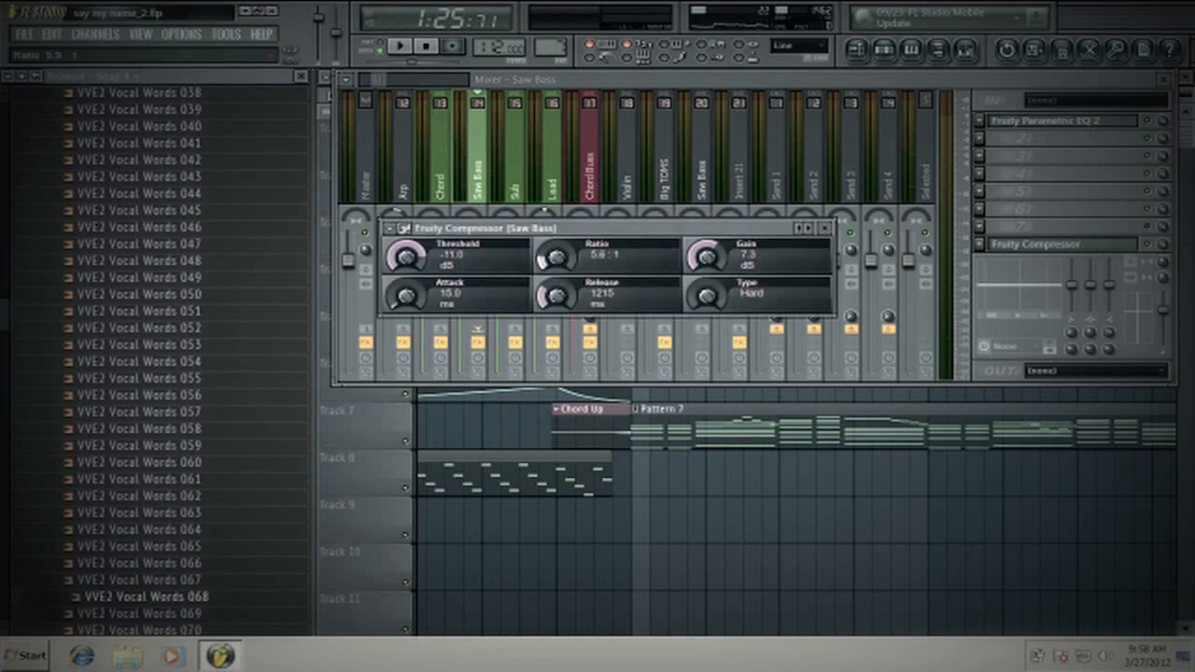
{"action": "left_click_drag", "start_coordinate": [551, 263], "coordinate": [548, 281]}
{"action": "left_click", "coordinate": [400, 46]}
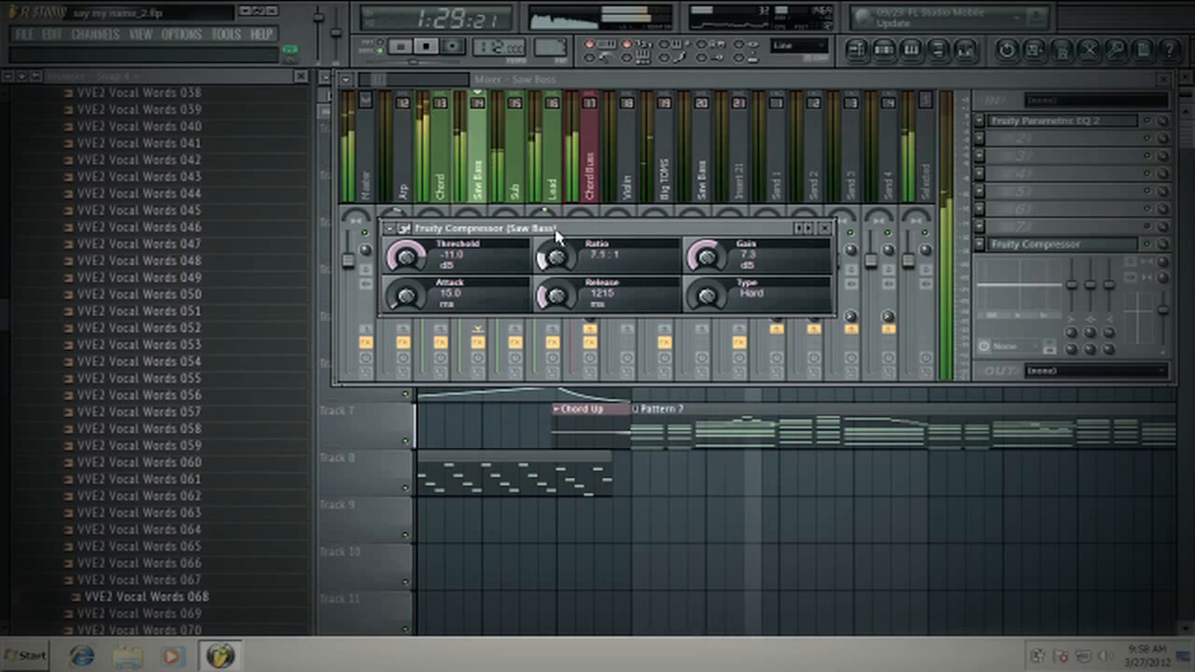
{"action": "left_click_drag", "start_coordinate": [703, 259], "coordinate": [704, 248]}
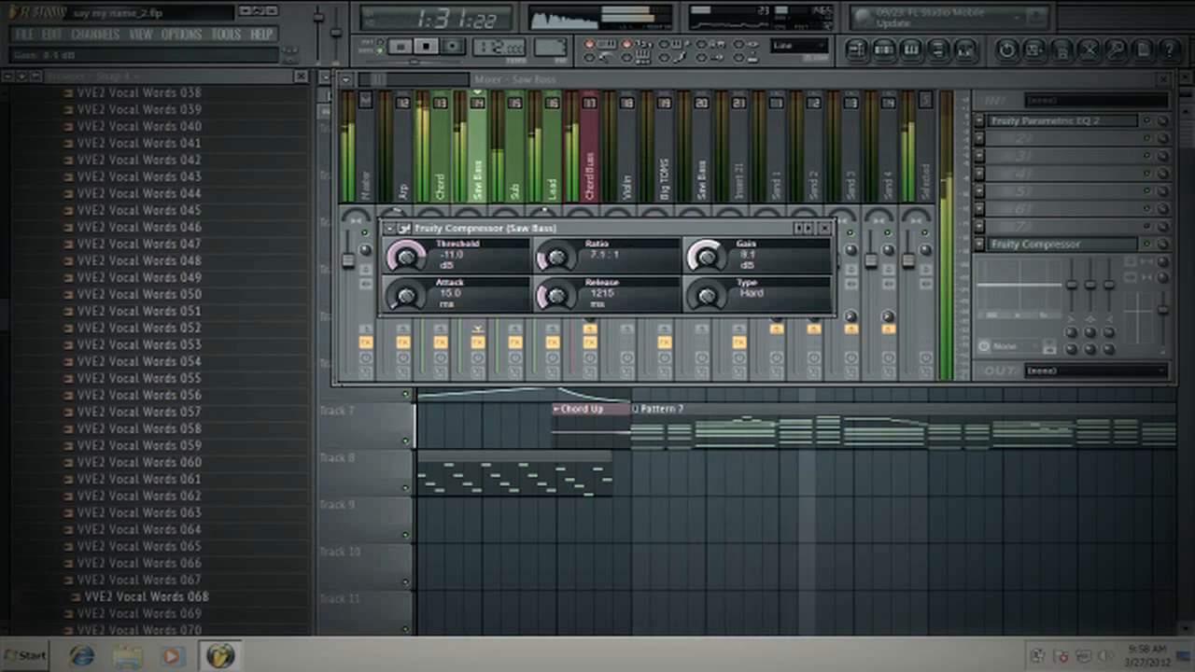
{"action": "left_click", "coordinate": [824, 228]}
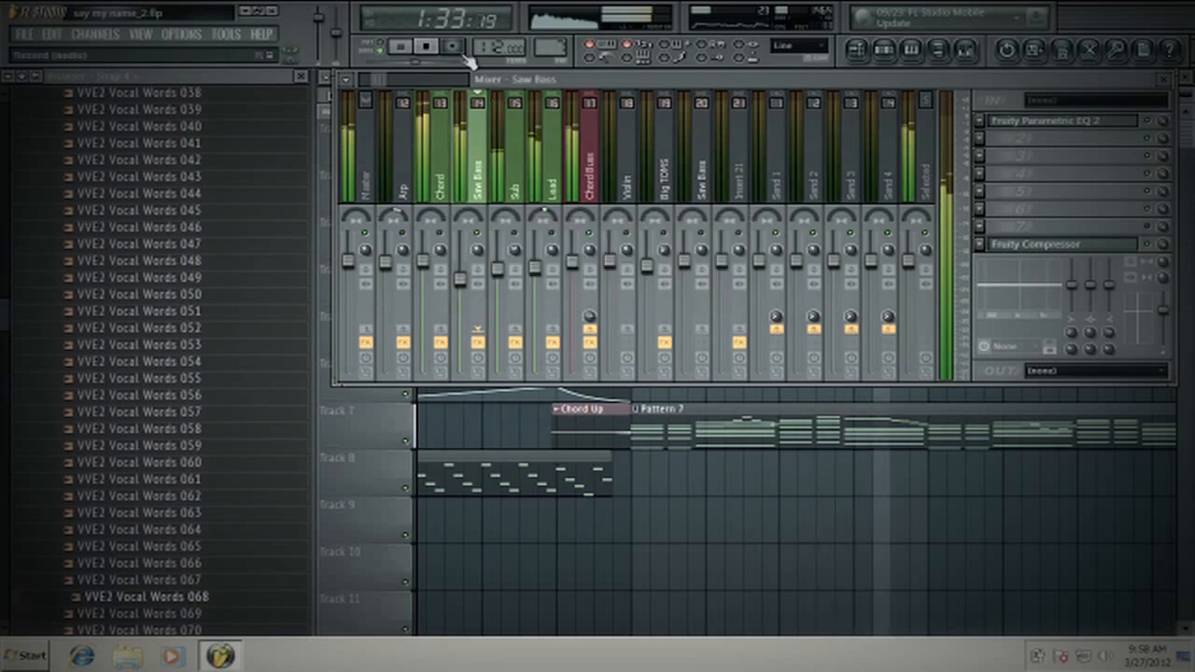
- Open the Sylenth1 #5 channel's synth and move its window fully into view to examine the Oscillator A1 settings
{"action": "left_click", "coordinate": [883, 49]}
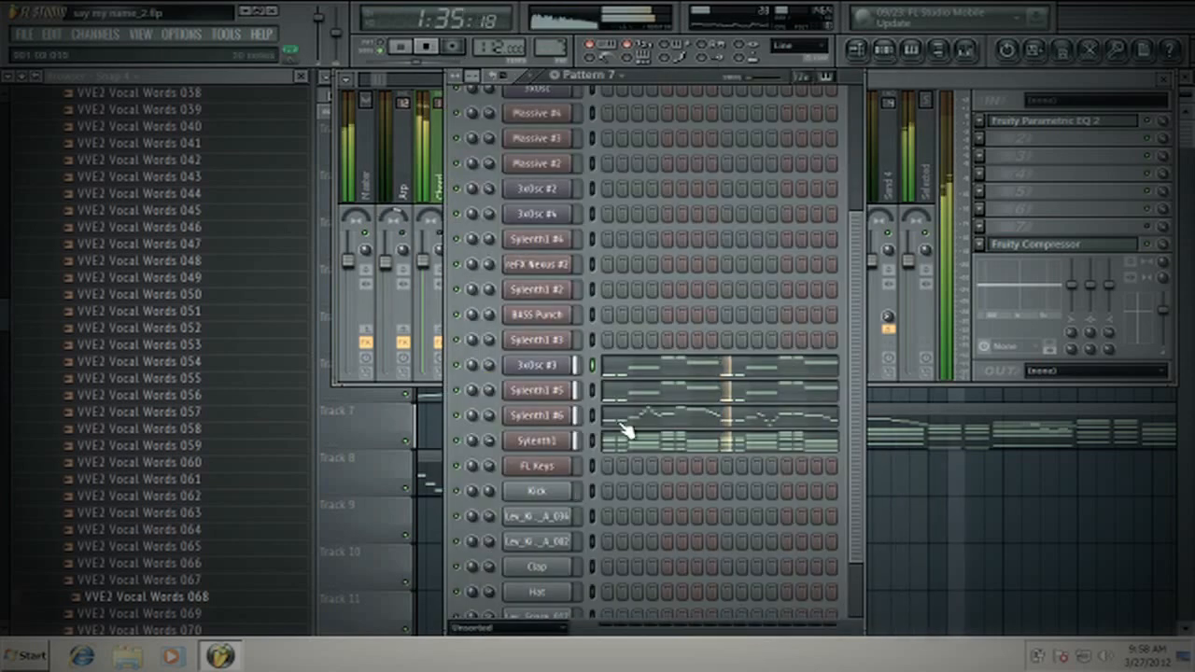
{"action": "left_click", "coordinate": [559, 393]}
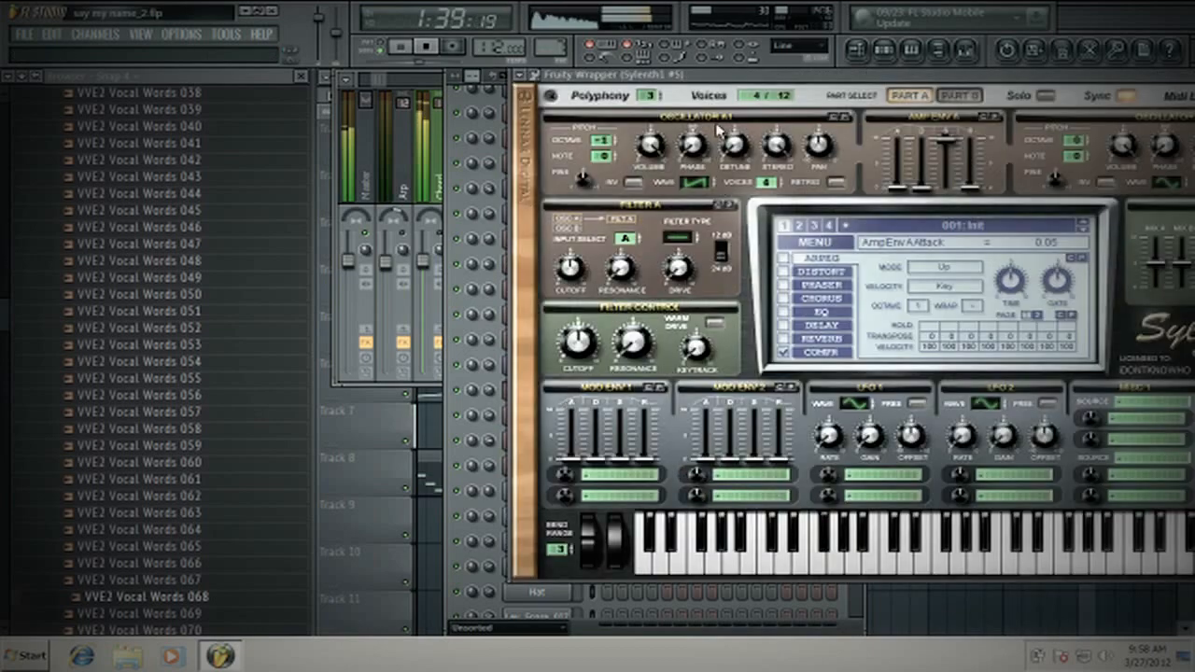
{"action": "left_click_drag", "start_coordinate": [663, 79], "coordinate": [511, 98]}
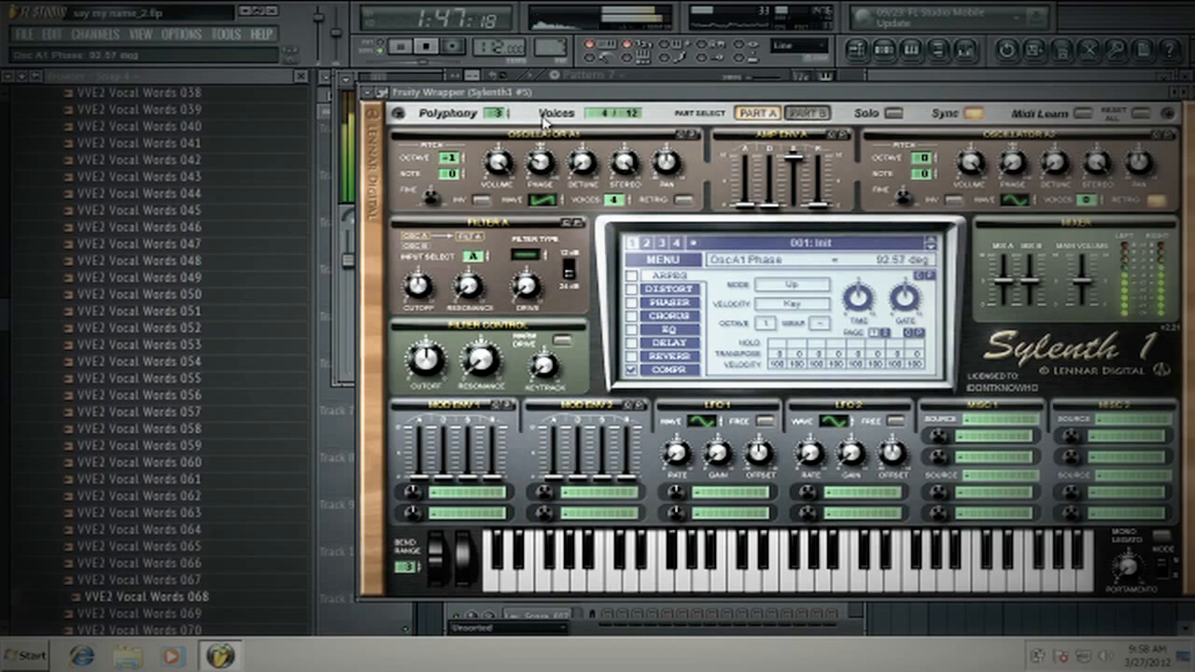
{"action": "scroll", "coordinate": [546, 165], "scroll_direction": "down", "scroll_amount": 3}
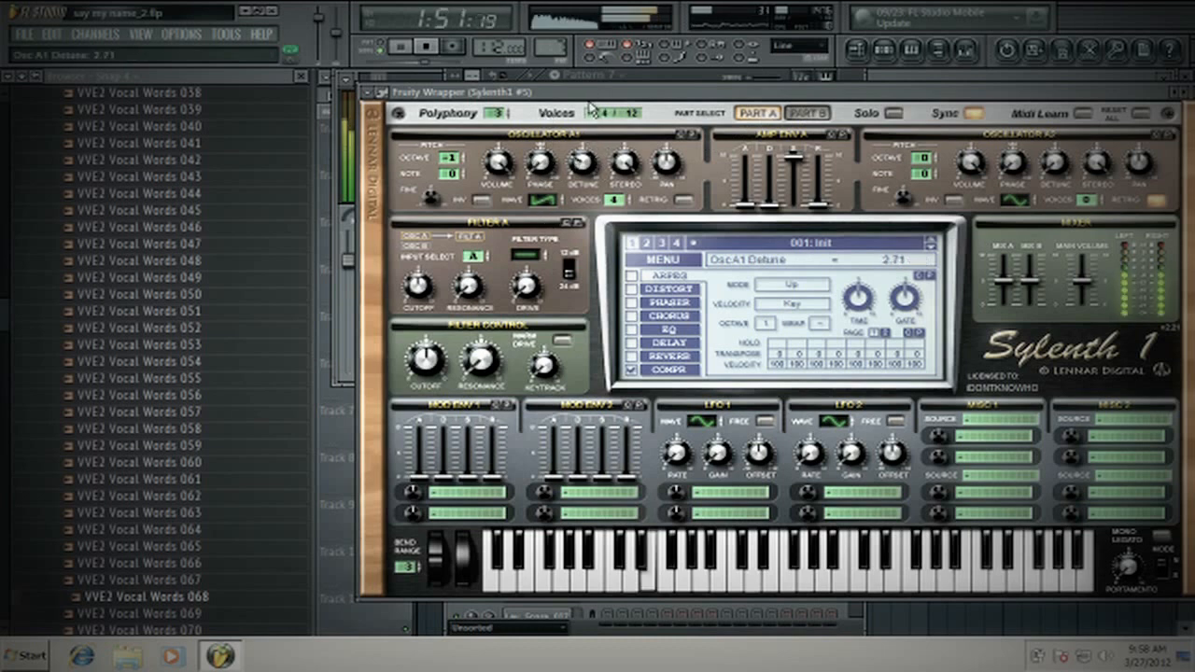
- Set Oscillator A1's detune to 0.00, check the synth's compressor and warm drive settings, and stop playback
{"action": "left_click_drag", "start_coordinate": [583, 161], "coordinate": [574, 209]}
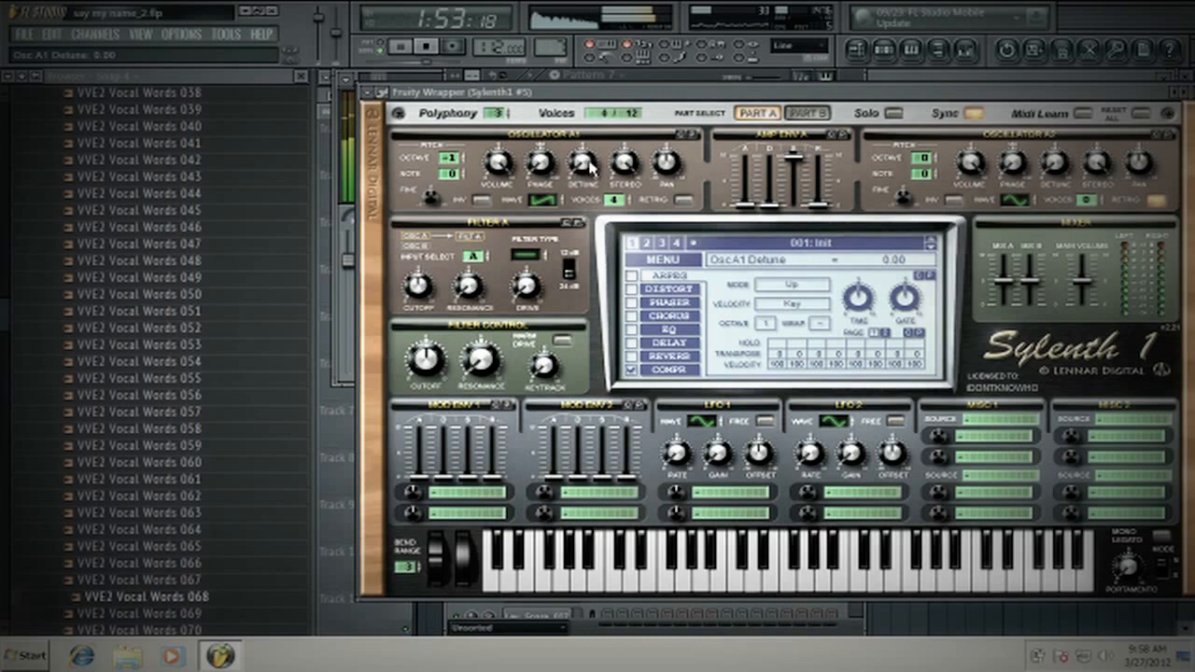
{"action": "left_click", "coordinate": [674, 371]}
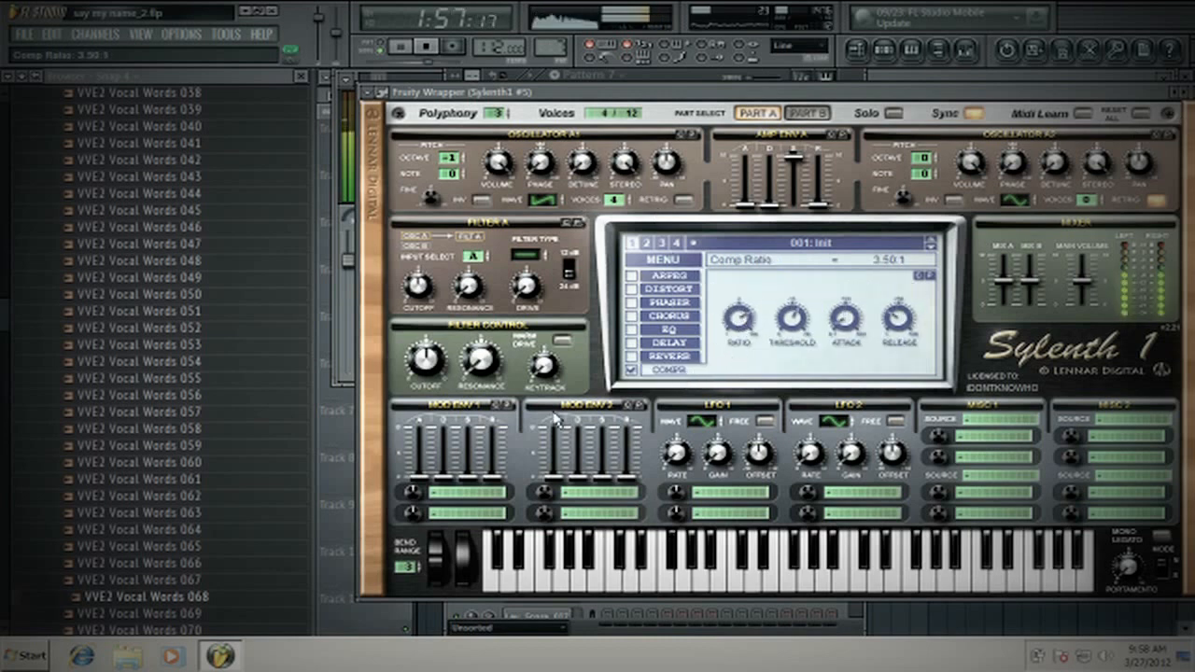
{"action": "left_click", "coordinate": [561, 342]}
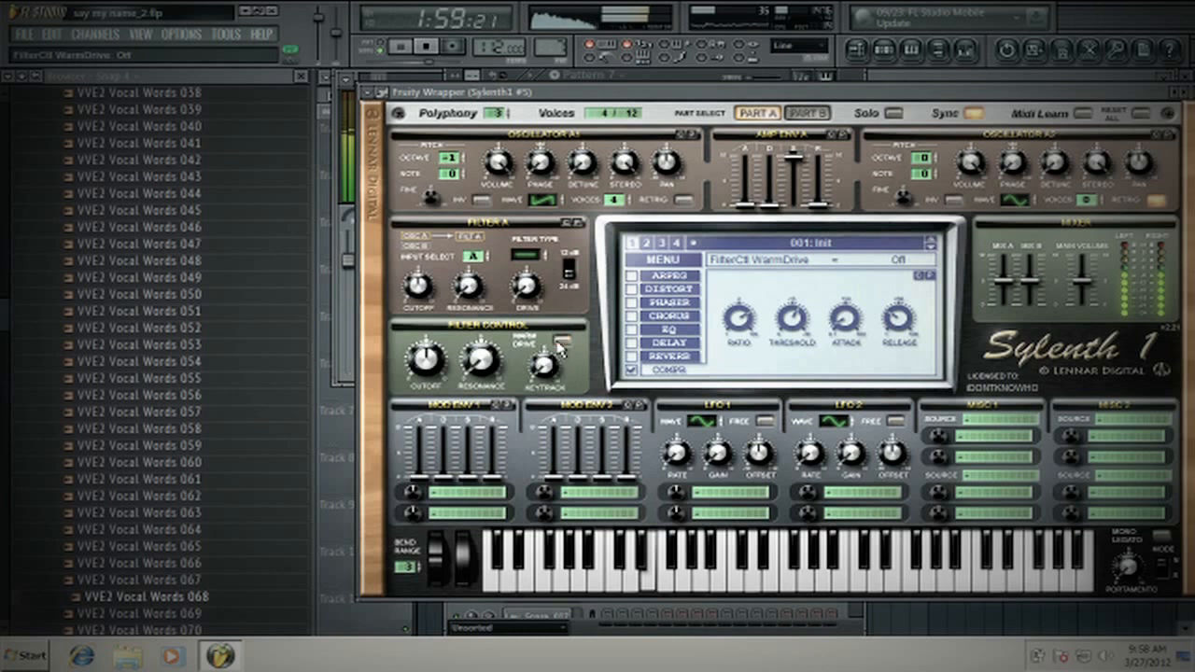
{"action": "left_click", "coordinate": [965, 50]}
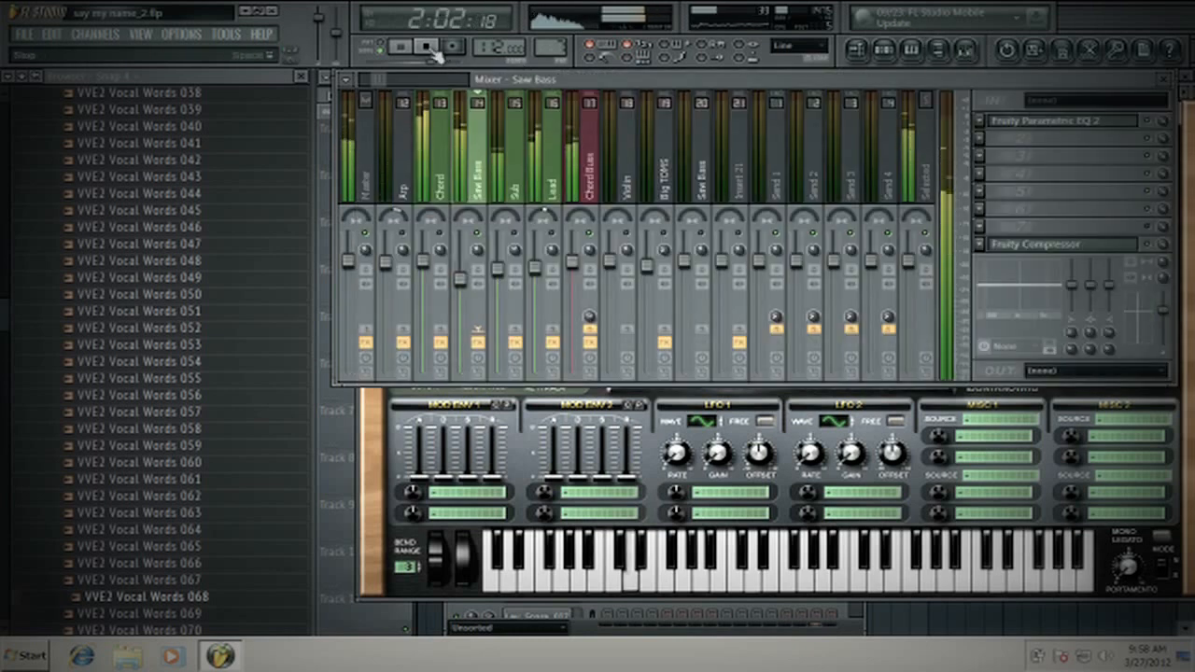
{"action": "key", "text": "space"}
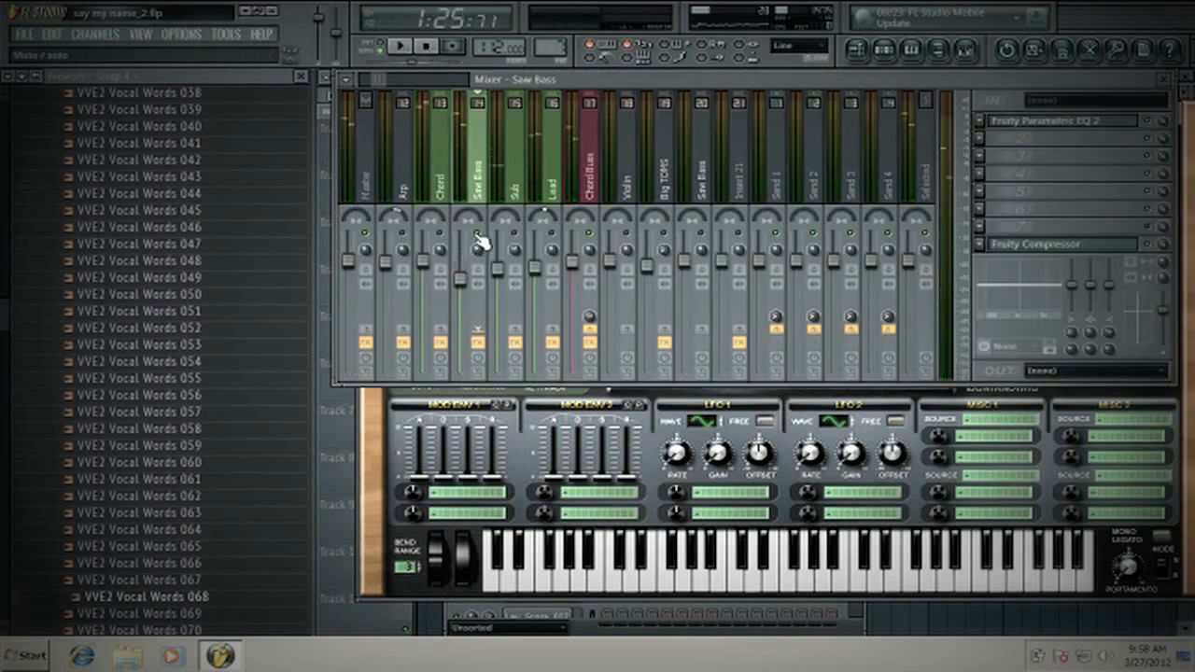
- Bring the Sylenth1 #5 synth back into full view and compare its Part A and Part B settings
{"action": "left_click", "coordinate": [385, 570]}
{"action": "left_click_drag", "start_coordinate": [690, 92], "coordinate": [640, 93]}
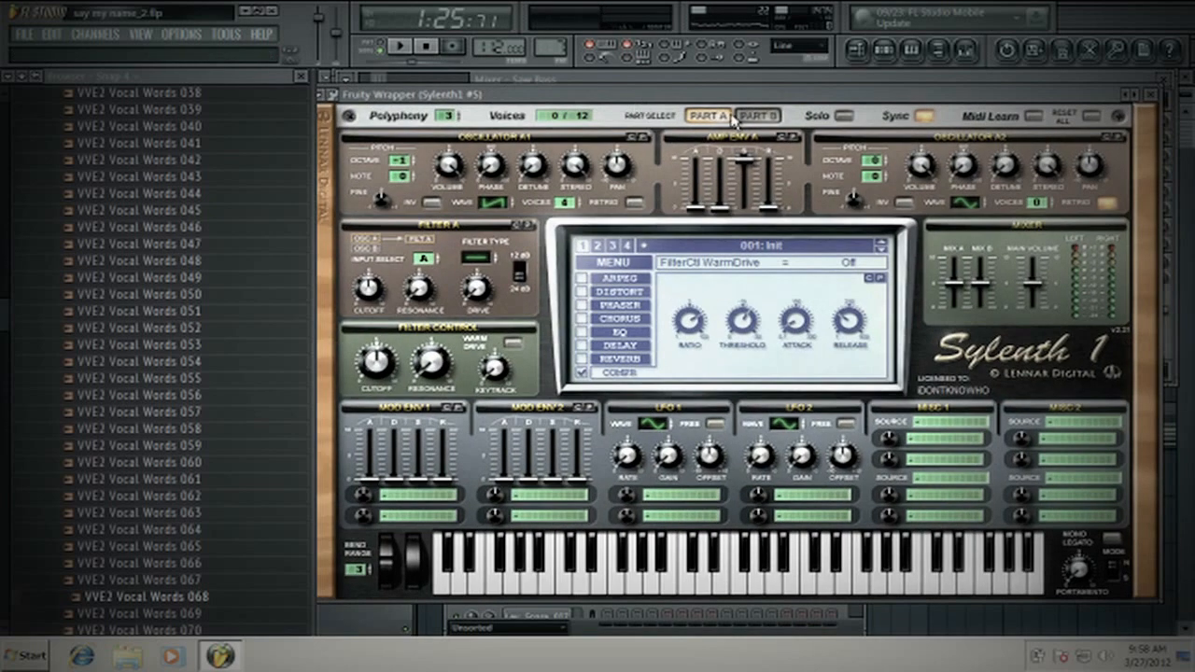
{"action": "left_click", "coordinate": [739, 116]}
{"action": "left_click", "coordinate": [717, 115]}
{"action": "left_click", "coordinate": [768, 117]}
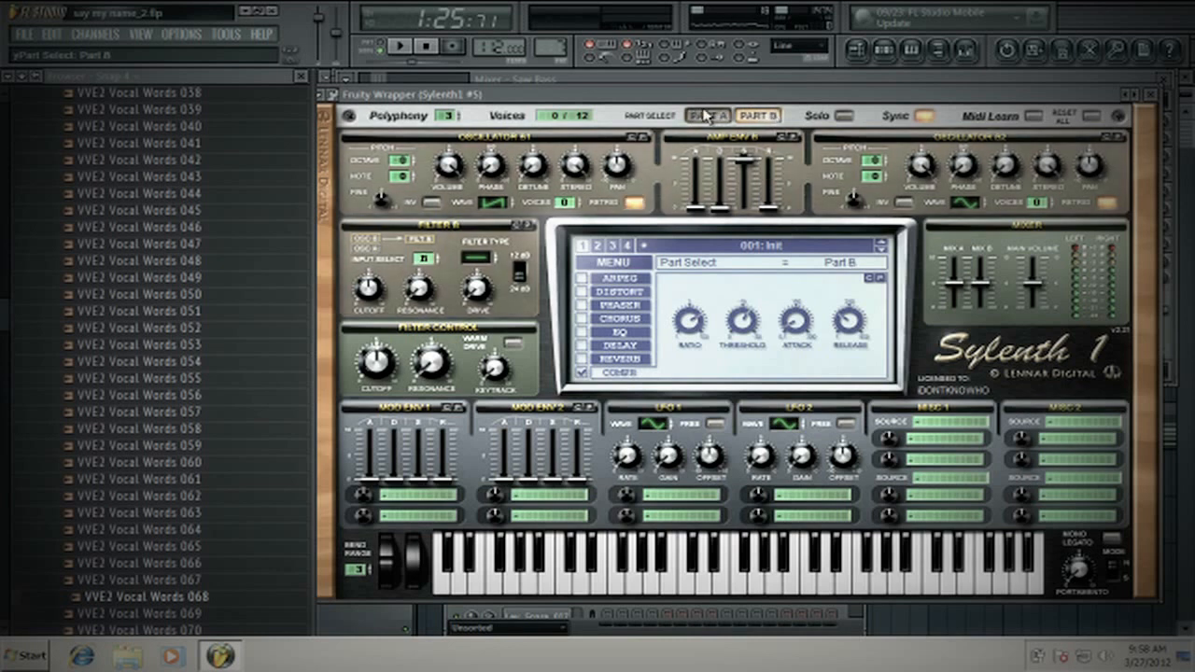
{"action": "left_click", "coordinate": [705, 113]}
- Turn on Oscillator A1's retrigger and start playback to hear it
{"action": "left_click", "coordinate": [634, 203]}
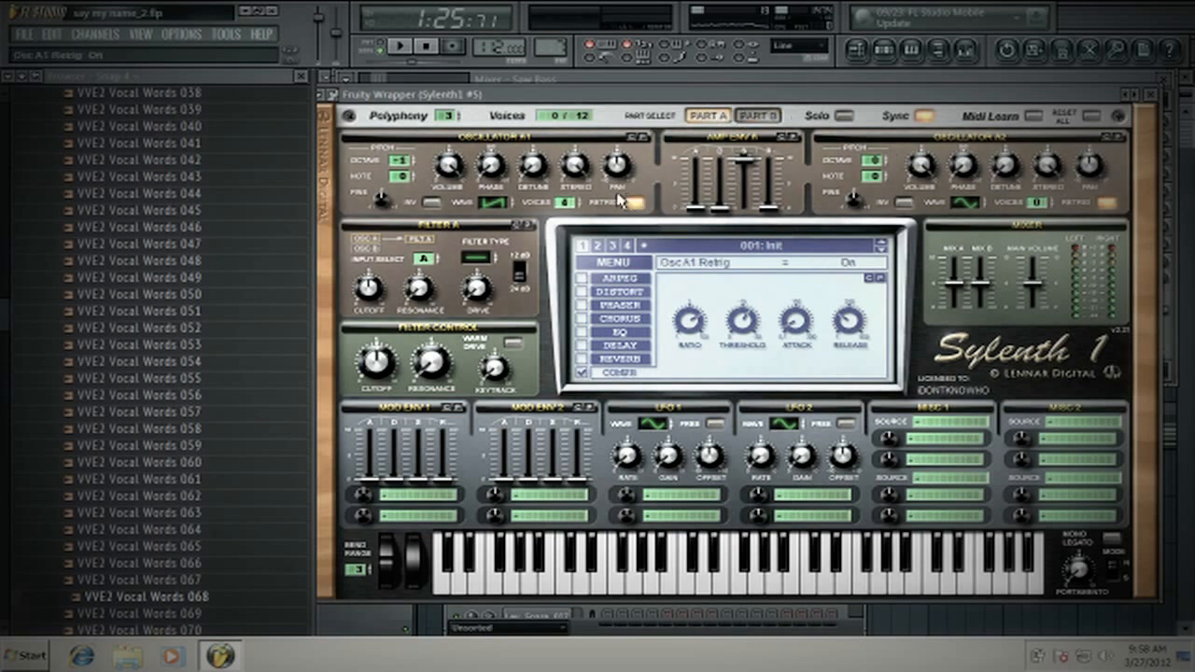
{"action": "left_click", "coordinate": [405, 47]}
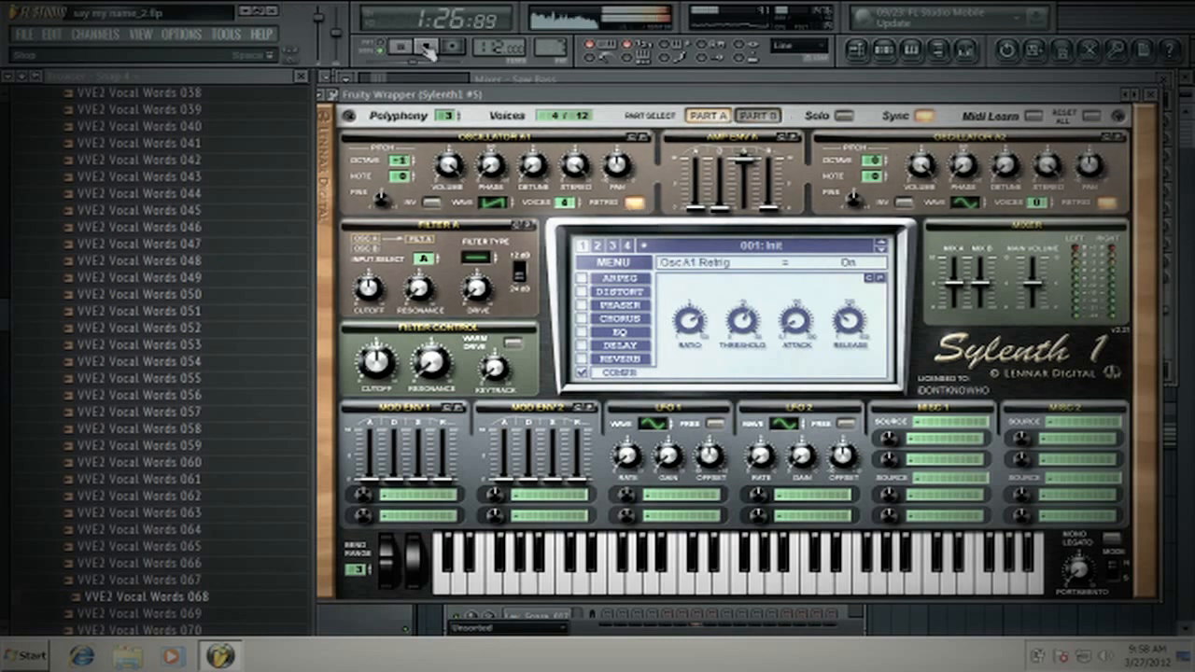
- Reduce the Saw Bass track's Fruity Compressor to a 6.2:1 ratio and 5.6 dB gain during playback, and close it along with the mixer
{"action": "left_click", "coordinate": [965, 49]}
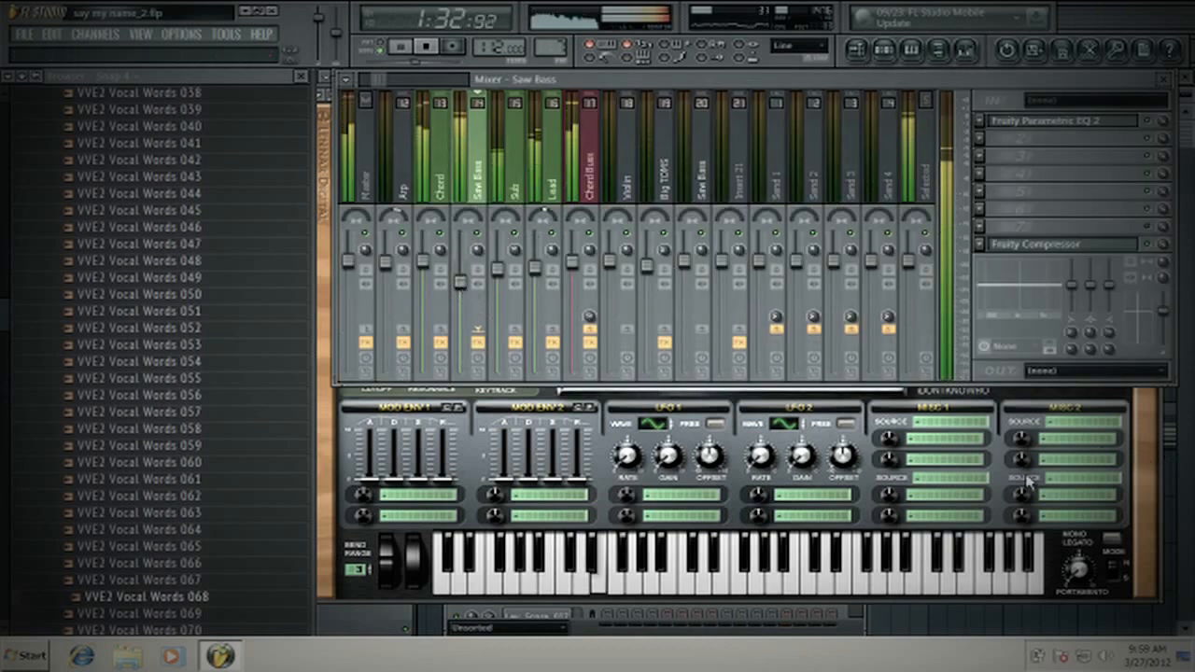
{"action": "left_click", "coordinate": [1146, 492]}
{"action": "left_click", "coordinate": [965, 49]}
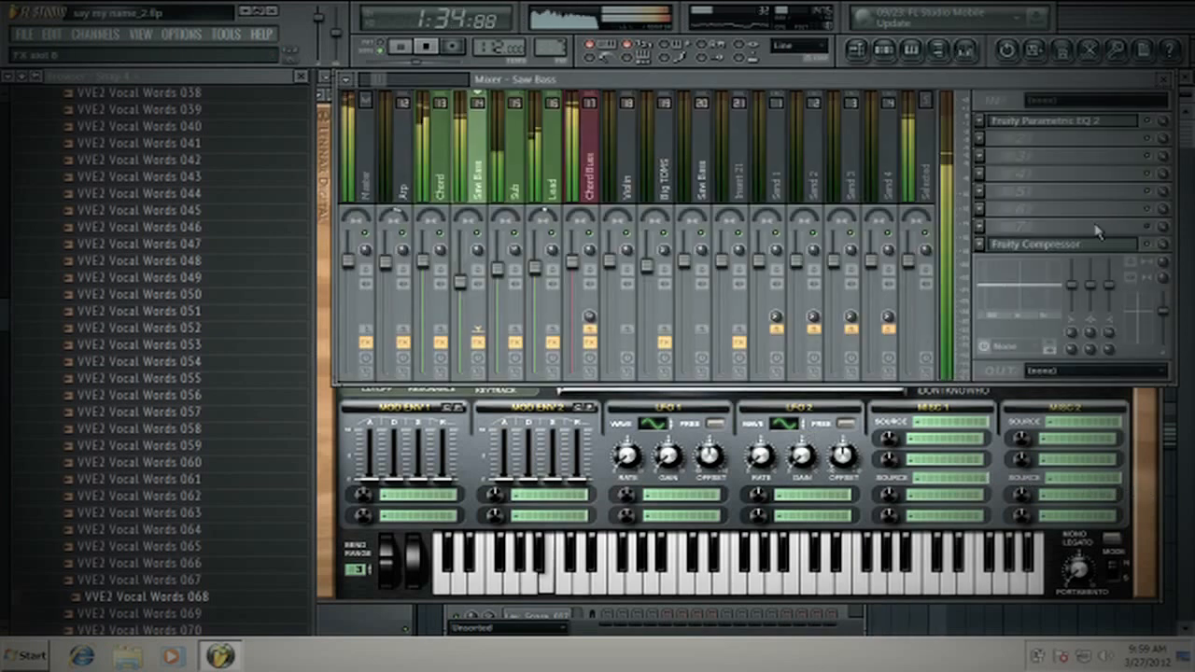
{"action": "left_click", "coordinate": [1036, 245]}
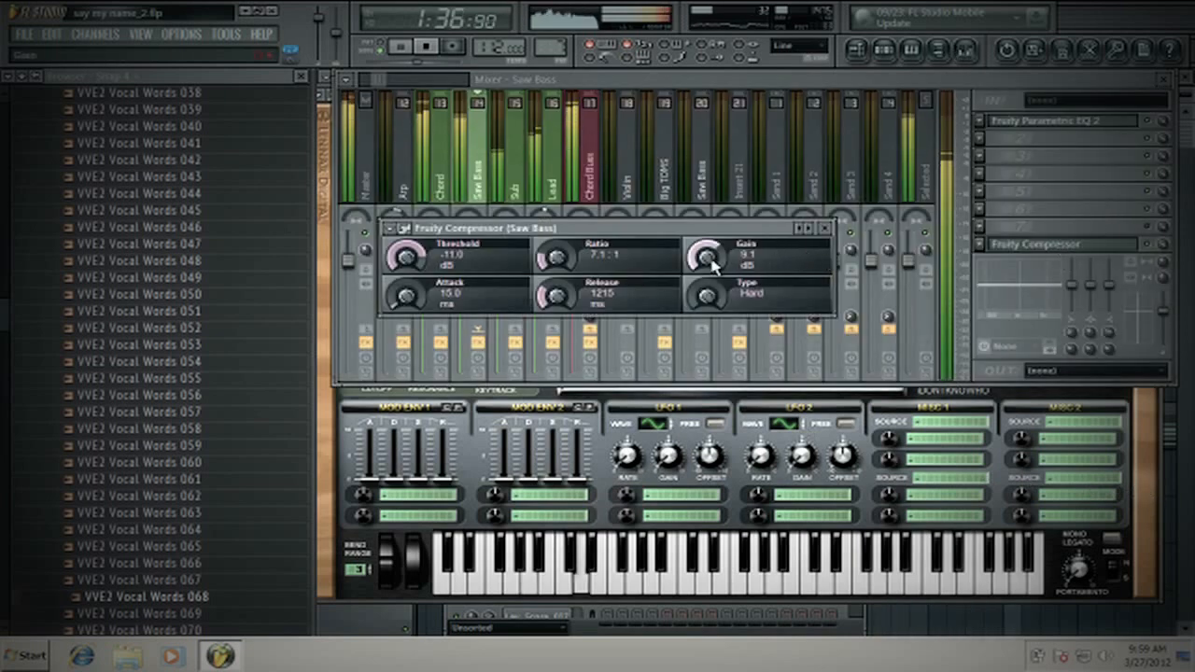
{"action": "left_click_drag", "start_coordinate": [708, 256], "coordinate": [708, 261]}
{"action": "left_click_drag", "start_coordinate": [553, 259], "coordinate": [551, 268]}
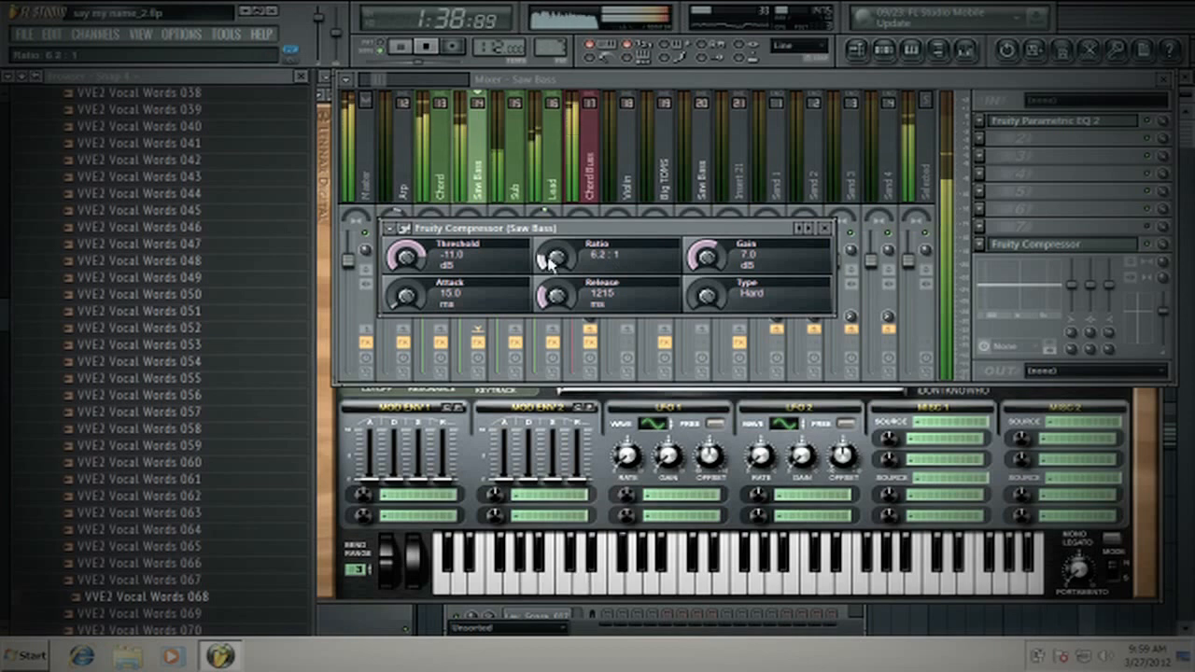
{"action": "left_click", "coordinate": [825, 228]}
{"action": "left_click", "coordinate": [1165, 79]}
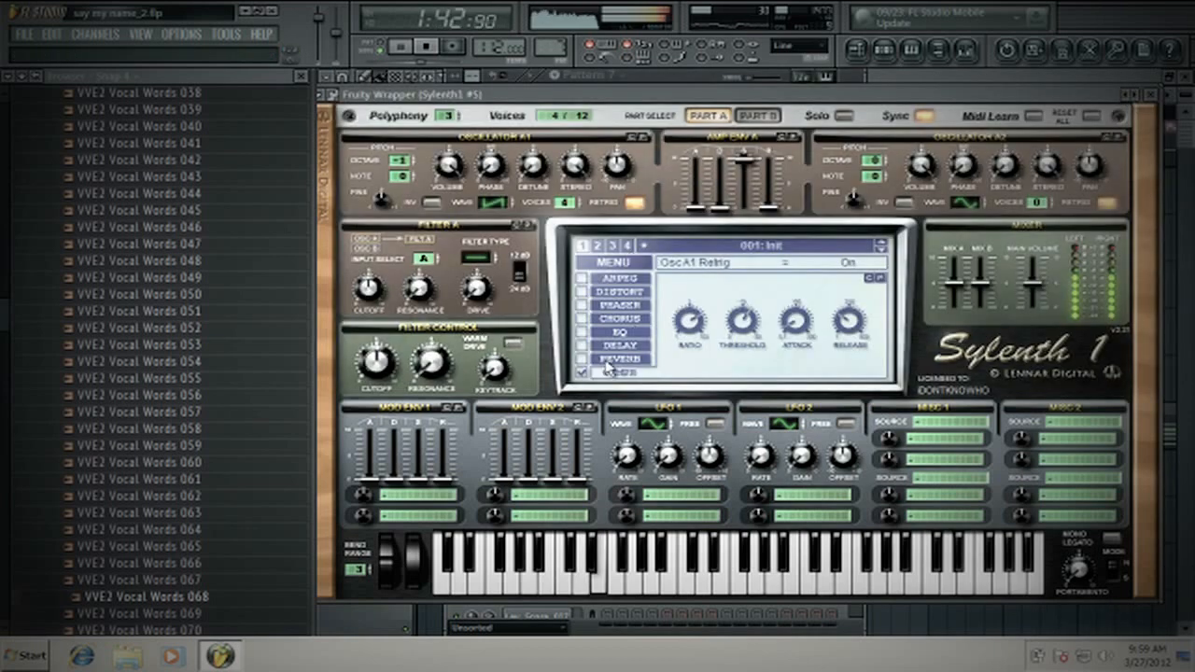
- Turn off Oscillator A1's retrigger and close the Sylenth1 #5 synth
{"action": "left_click", "coordinate": [635, 201]}
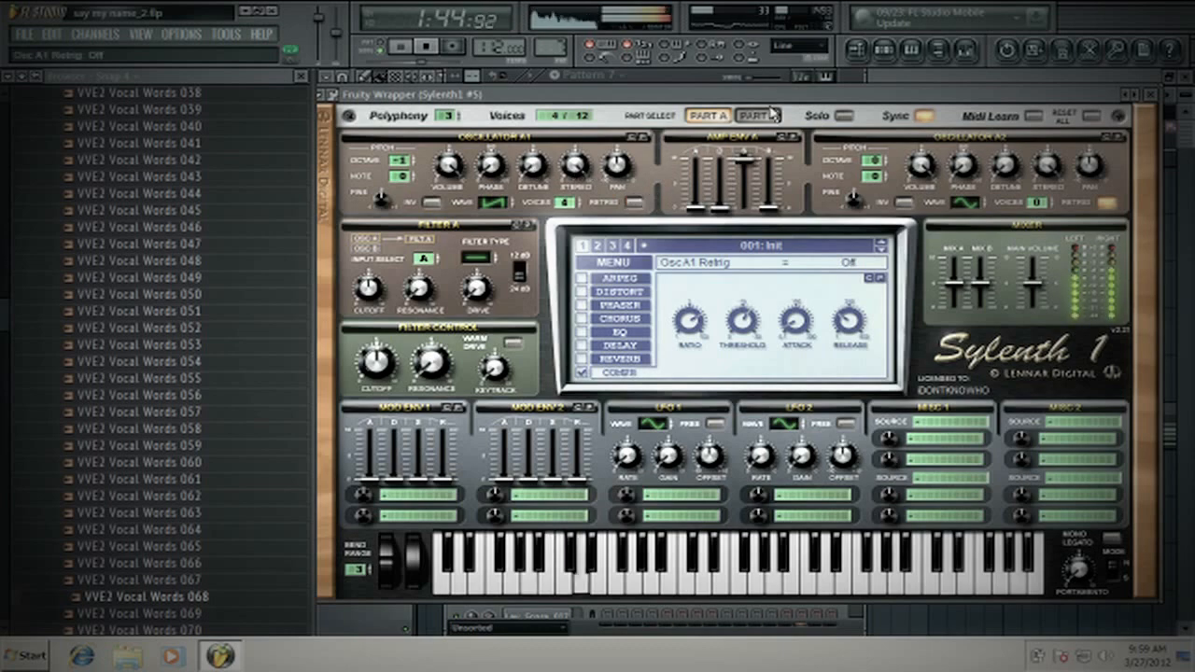
{"action": "left_click", "coordinate": [1151, 94]}
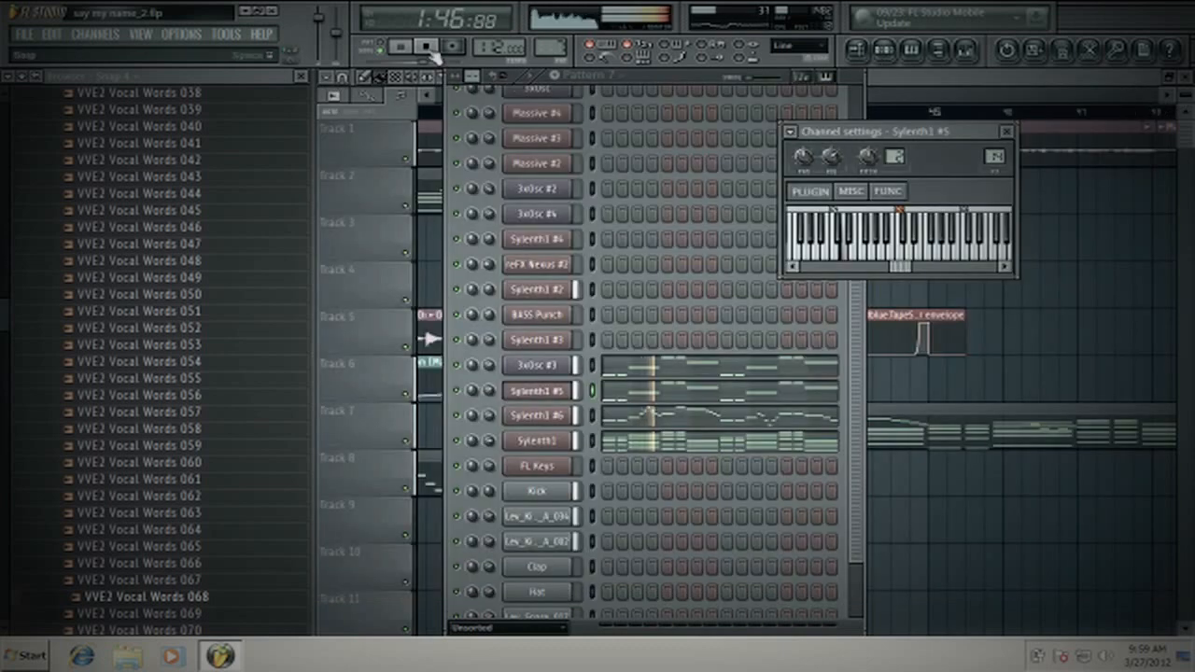
- Open the Saw Bass track's Fruity Parametric EQ 2 and raise its band 1 high-pass cutoff, checking it with short playbacks
{"action": "left_click", "coordinate": [965, 49]}
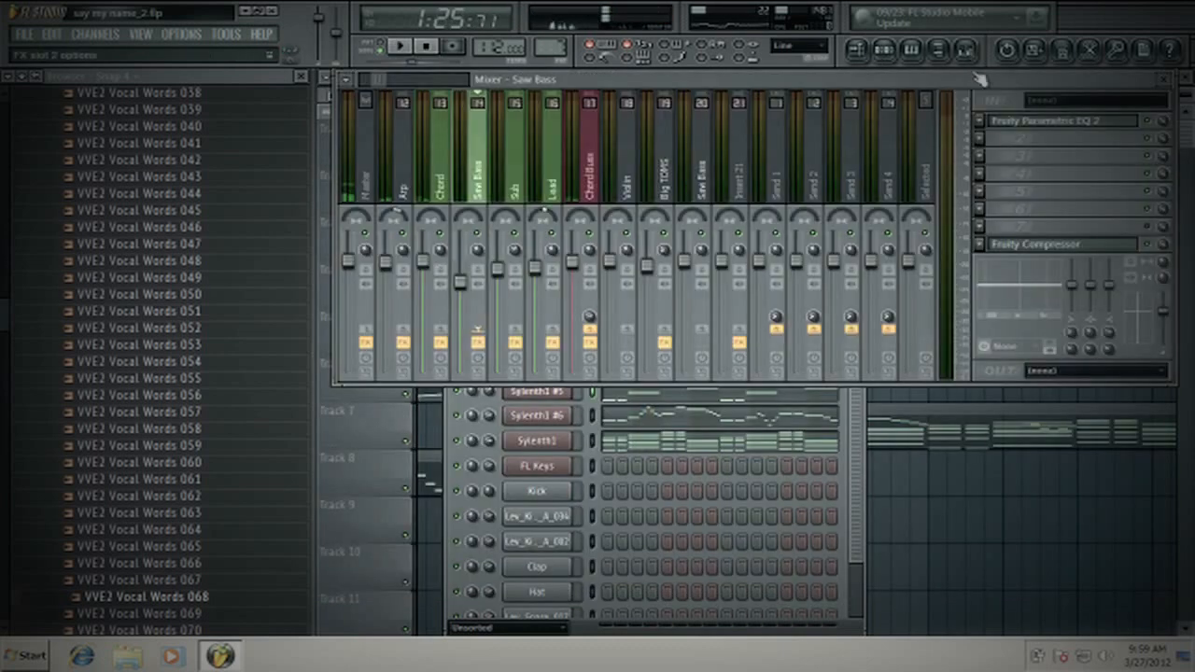
{"action": "left_click", "coordinate": [1027, 128]}
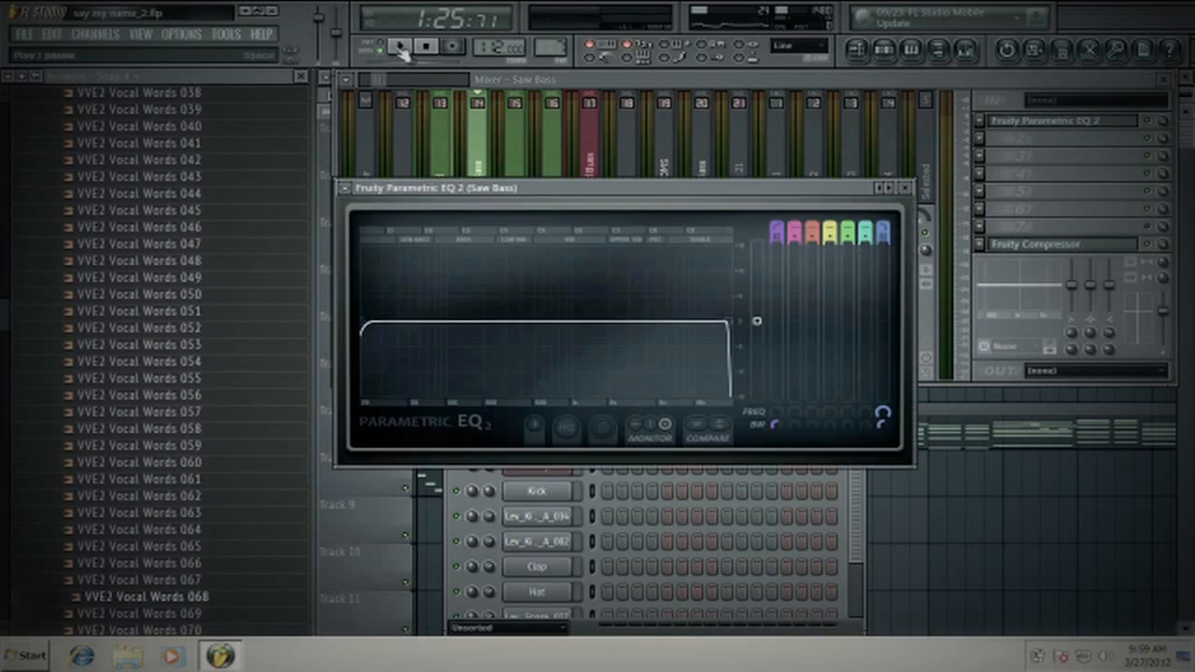
{"action": "left_click", "coordinate": [400, 47]}
{"action": "left_click", "coordinate": [426, 47]}
{"action": "left_click_drag", "start_coordinate": [372, 325], "coordinate": [405, 321]}
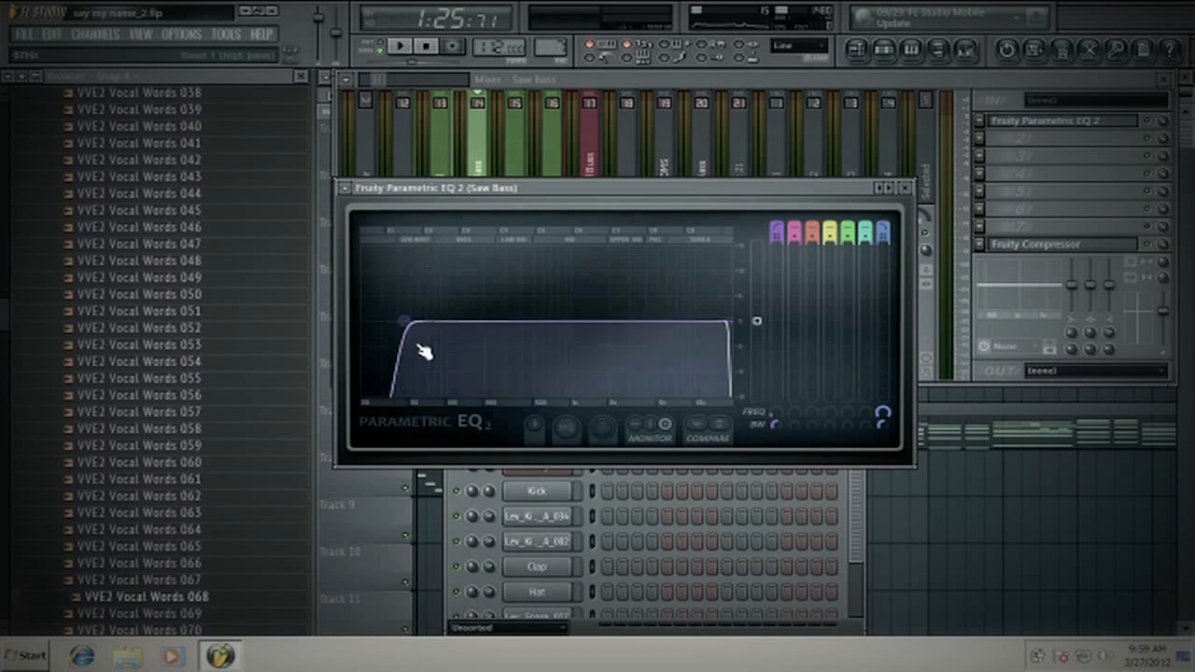
{"action": "left_click_drag", "start_coordinate": [408, 320], "coordinate": [422, 345]}
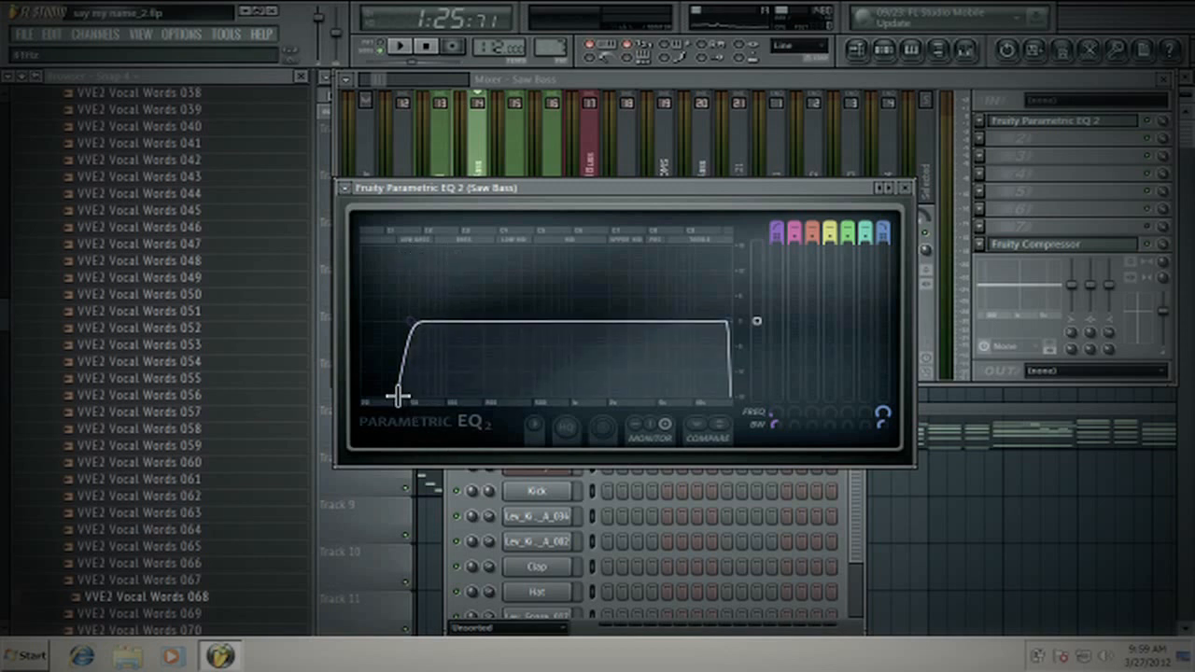
{"action": "left_click_drag", "start_coordinate": [411, 324], "coordinate": [422, 322]}
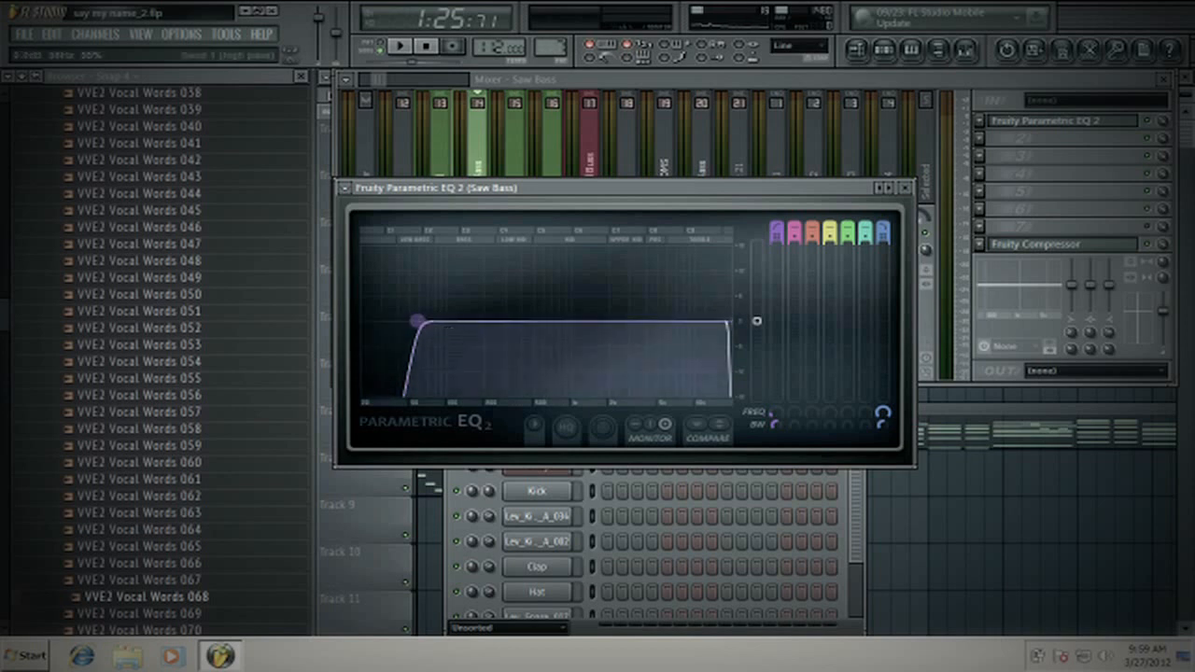
{"action": "left_click", "coordinate": [400, 47]}
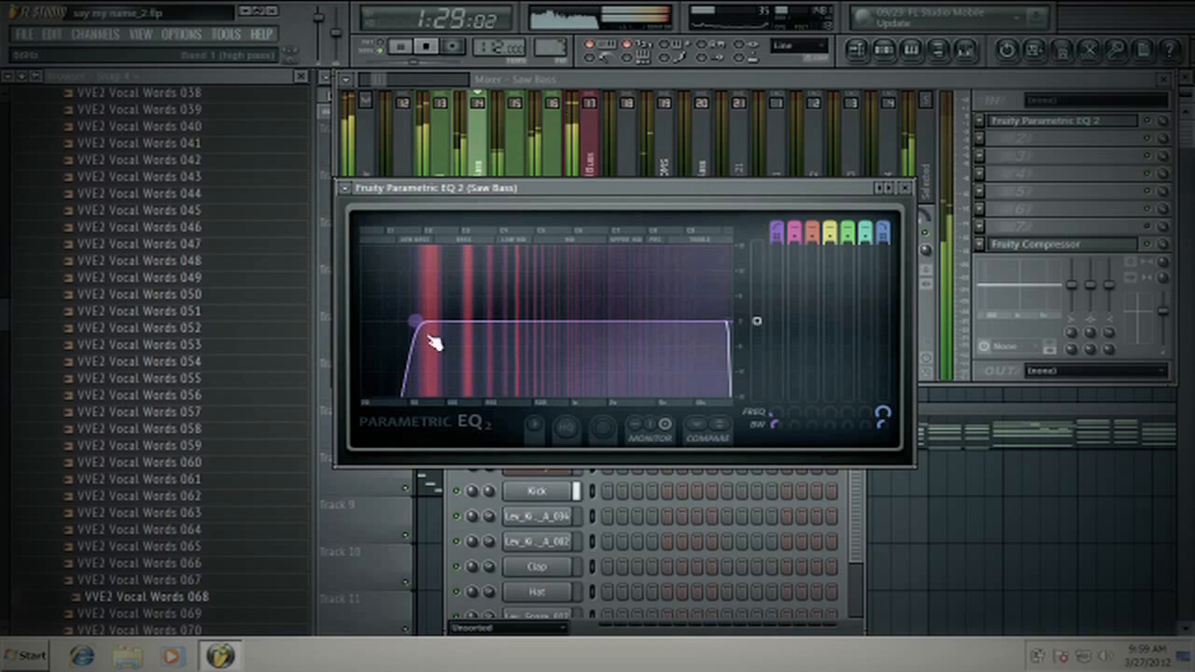
{"action": "left_click", "coordinate": [425, 47]}
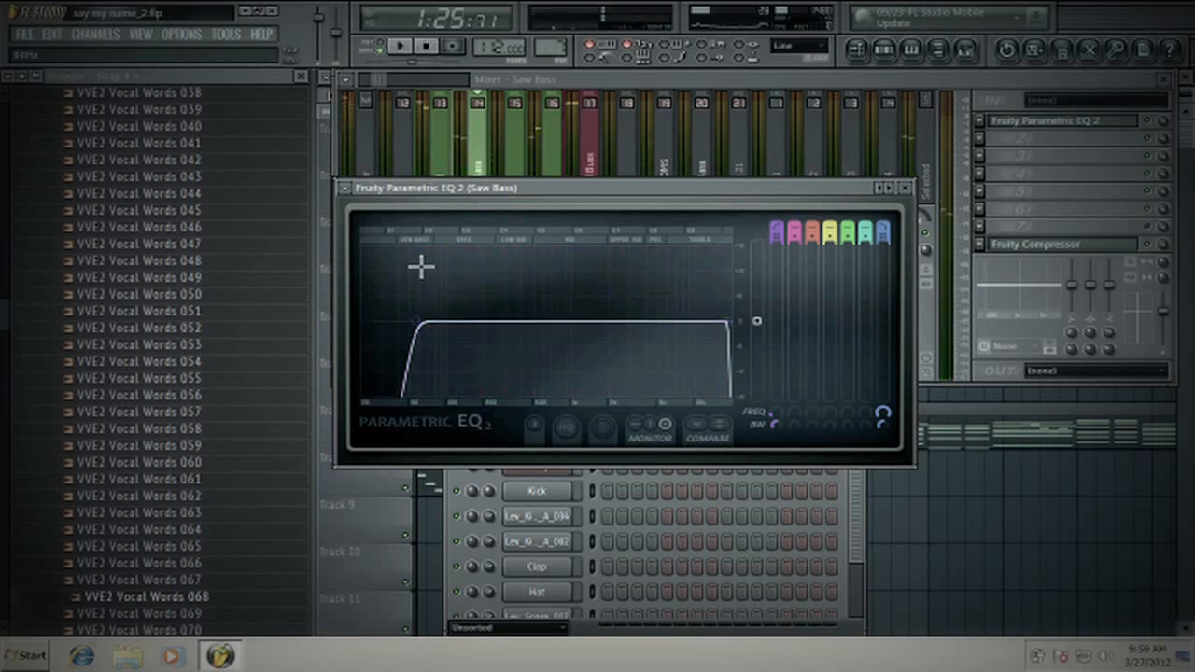
- Lower the Saw Bass EQ's band 7 low-pass cutoff and ease the band 1 high-pass back down while listening
{"action": "left_click_drag", "start_coordinate": [727, 322], "coordinate": [666, 322]}
{"action": "left_click", "coordinate": [489, 170]}
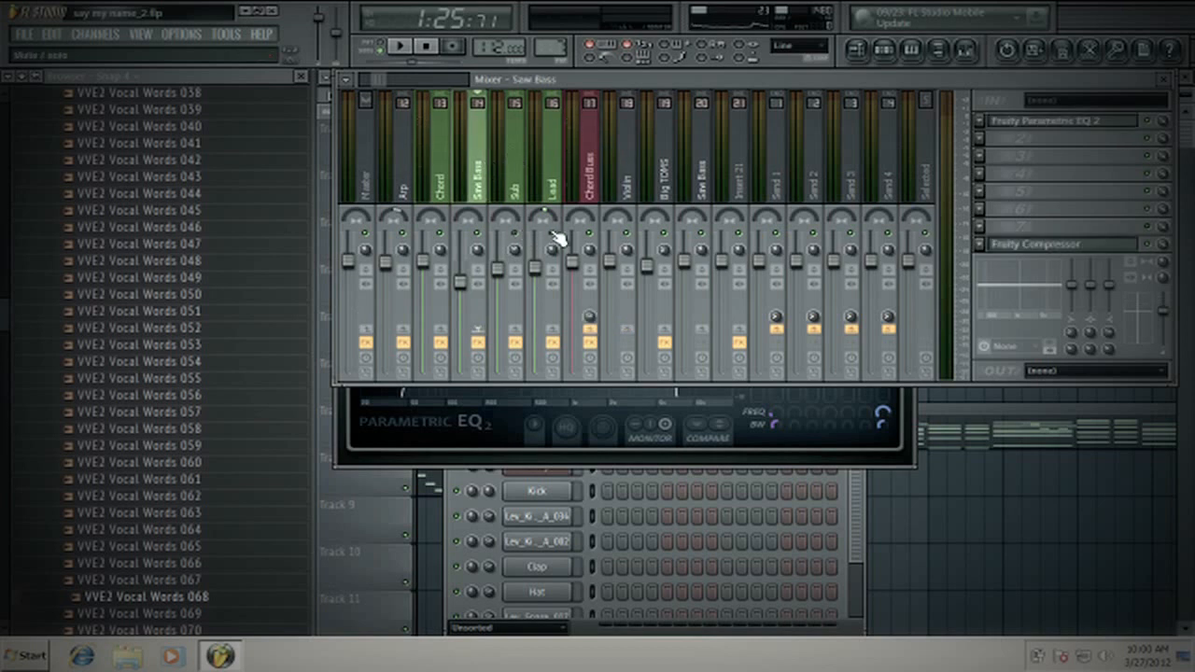
{"action": "left_click", "coordinate": [400, 46]}
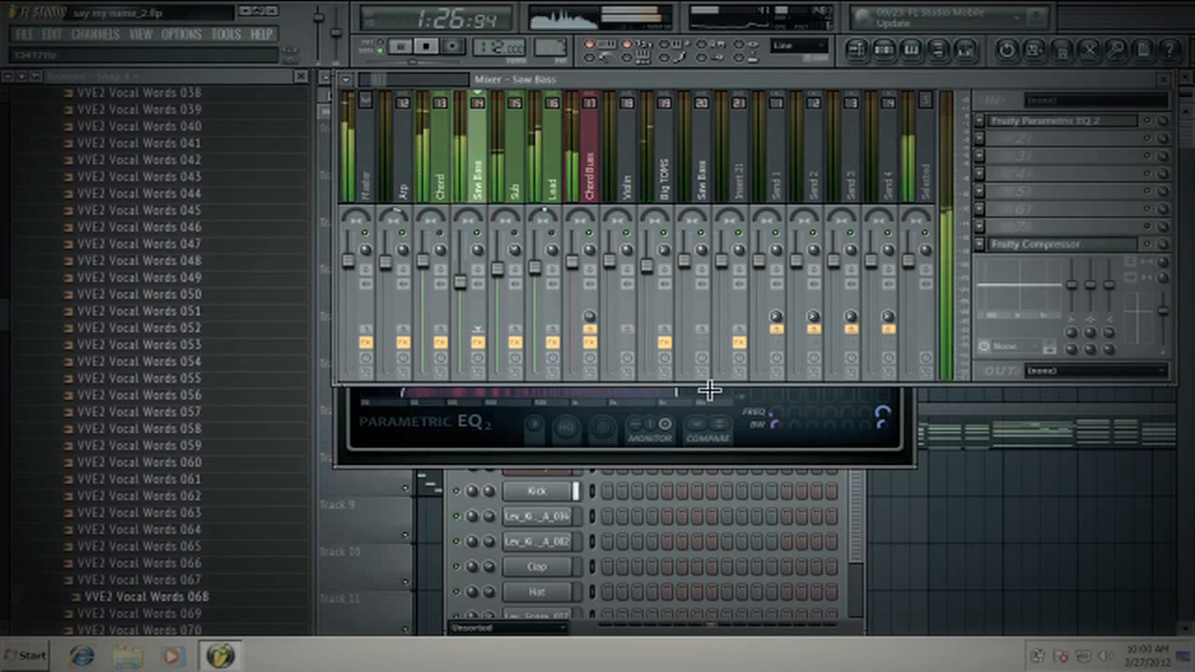
{"action": "left_click", "coordinate": [710, 437]}
{"action": "left_click_drag", "start_coordinate": [419, 322], "coordinate": [402, 322]}
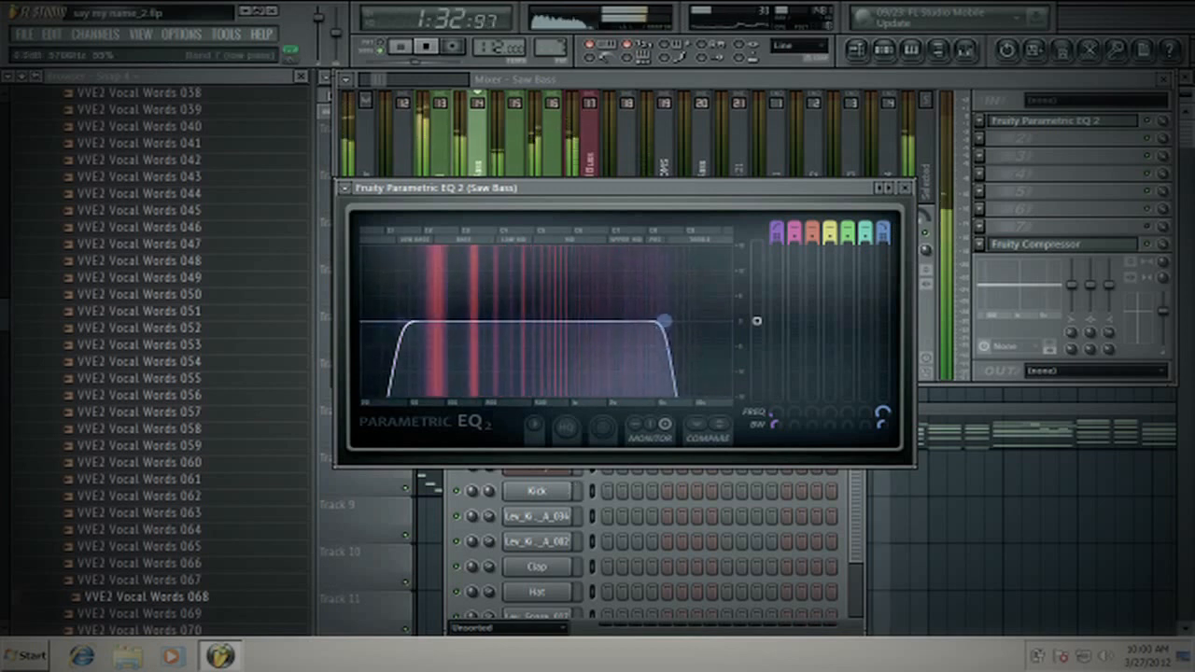
{"action": "left_click_drag", "start_coordinate": [658, 327], "coordinate": [636, 322]}
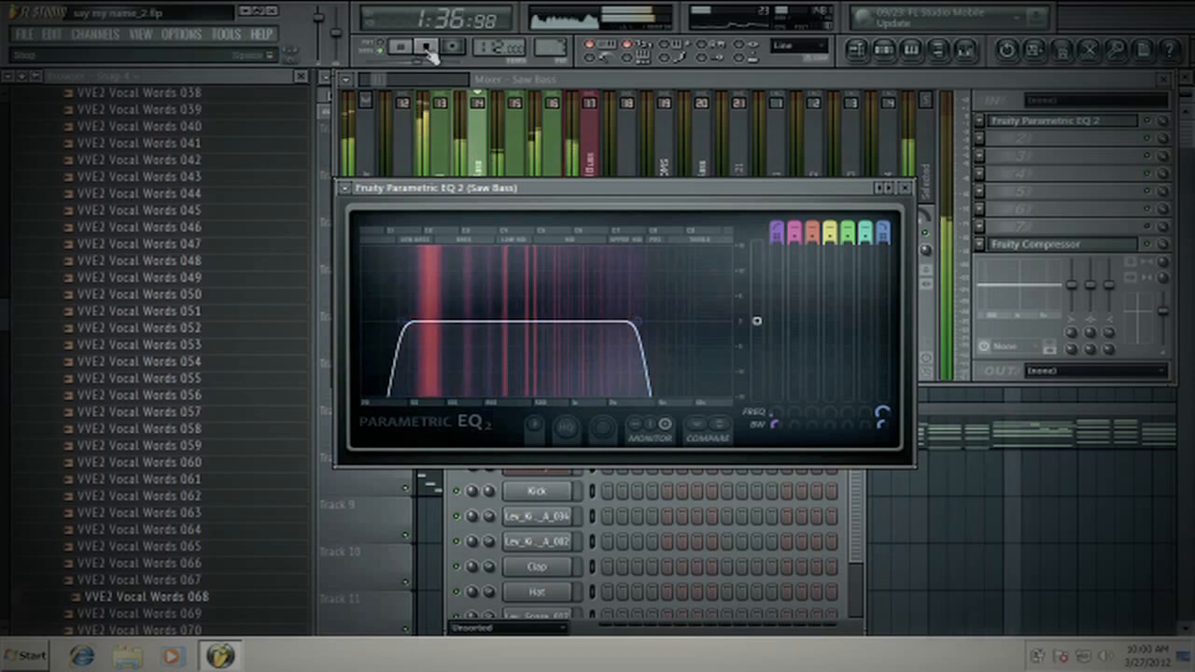
{"action": "left_click", "coordinate": [427, 49]}
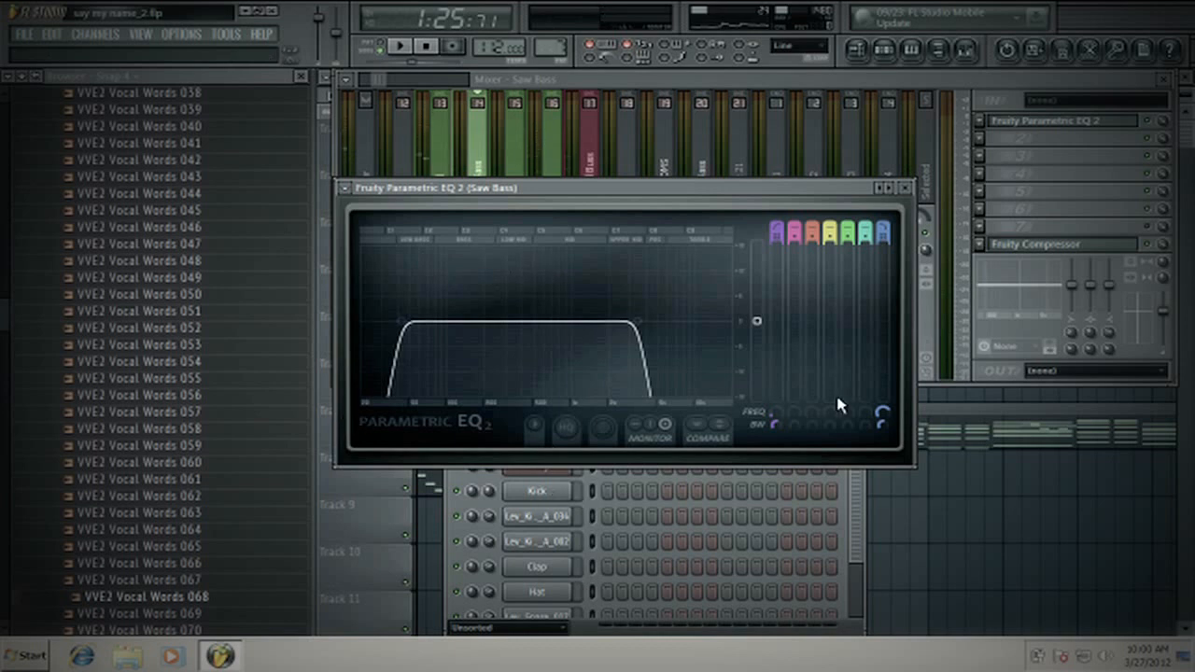
- Play short moments of the song and nudge the Saw Bass EQ's band 7 low-pass cutoff slightly lower
{"action": "left_click", "coordinate": [400, 47]}
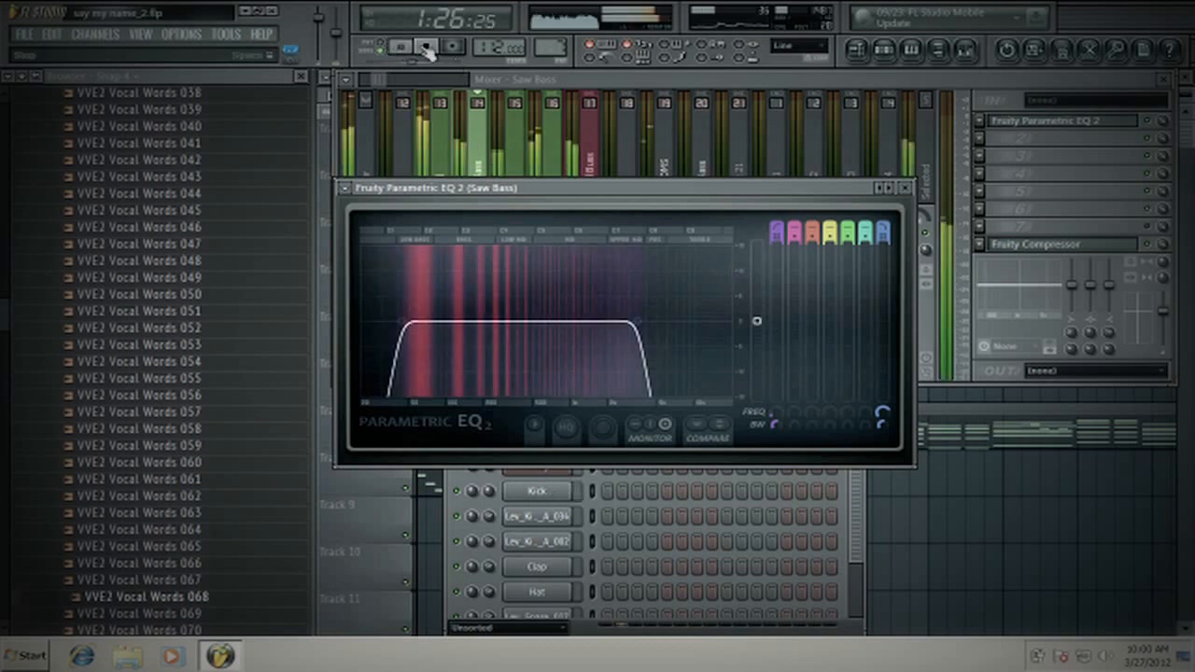
{"action": "left_click", "coordinate": [427, 49]}
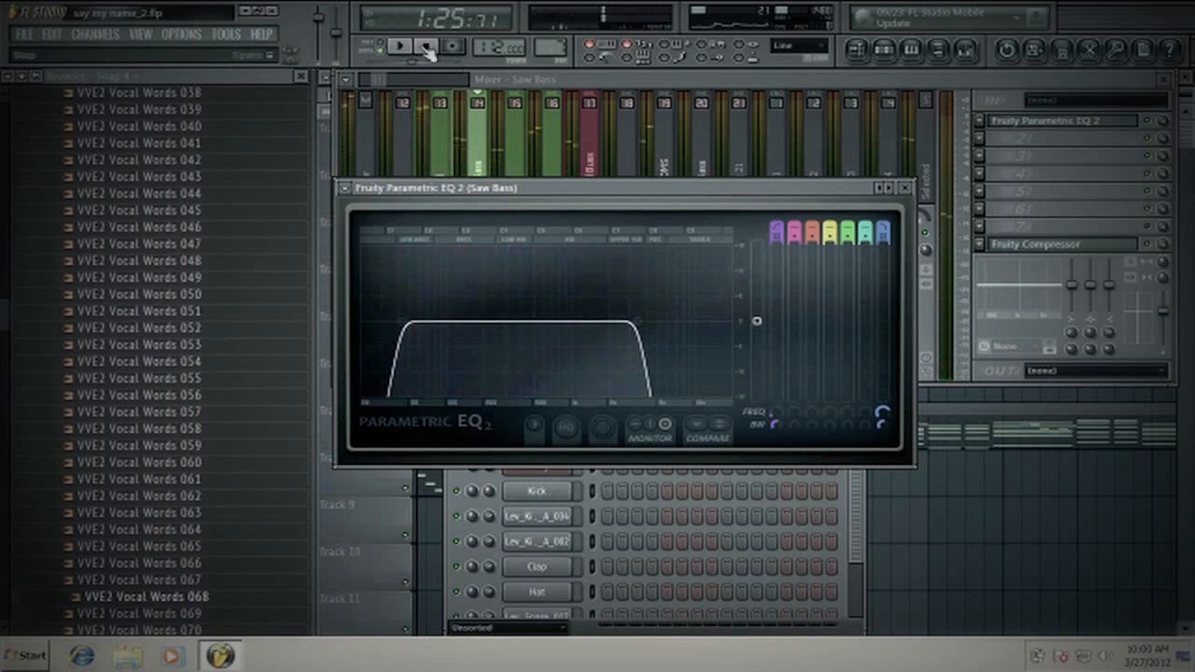
{"action": "left_click", "coordinate": [399, 46]}
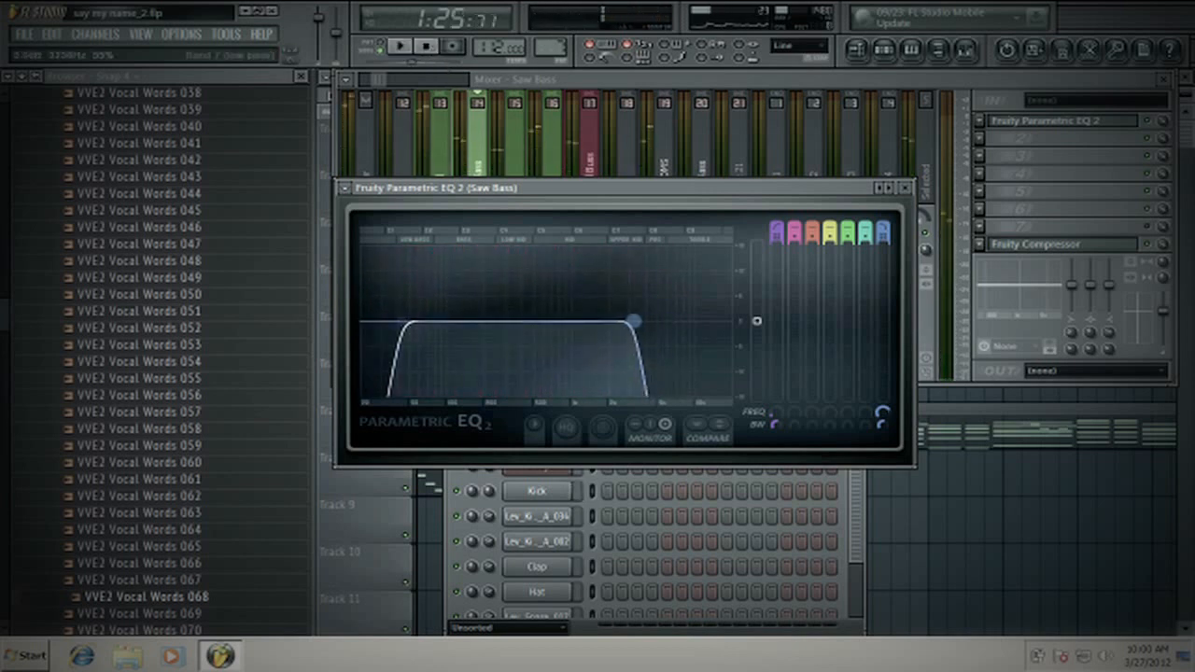
{"action": "left_click", "coordinate": [419, 53]}
- Set the Saw Bass EQ's low-pass cutoff to about 3.5 kHz with a gentler roll-off during pattern playback, and close the EQ
{"action": "left_click", "coordinate": [400, 47]}
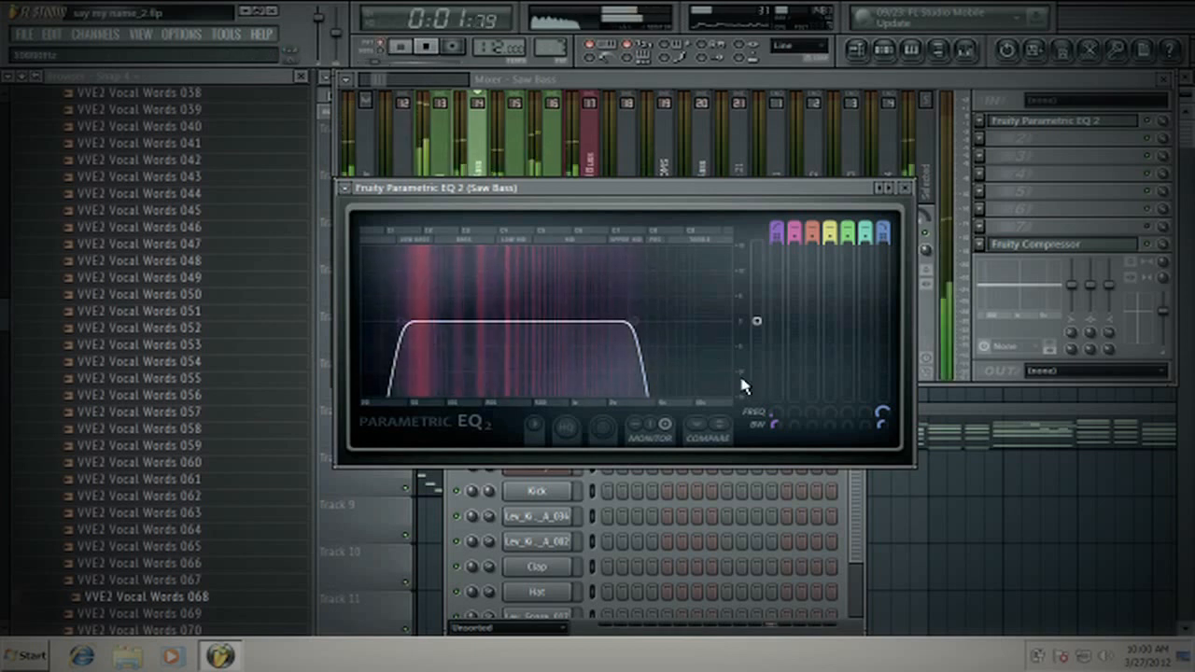
{"action": "mouse_move", "coordinate": [635, 321]}
{"action": "left_mouse_down"}
{"action": "mouse_move", "coordinate": [675, 323]}
{"action": "mouse_move", "coordinate": [639, 322]}
{"action": "left_mouse_up"}
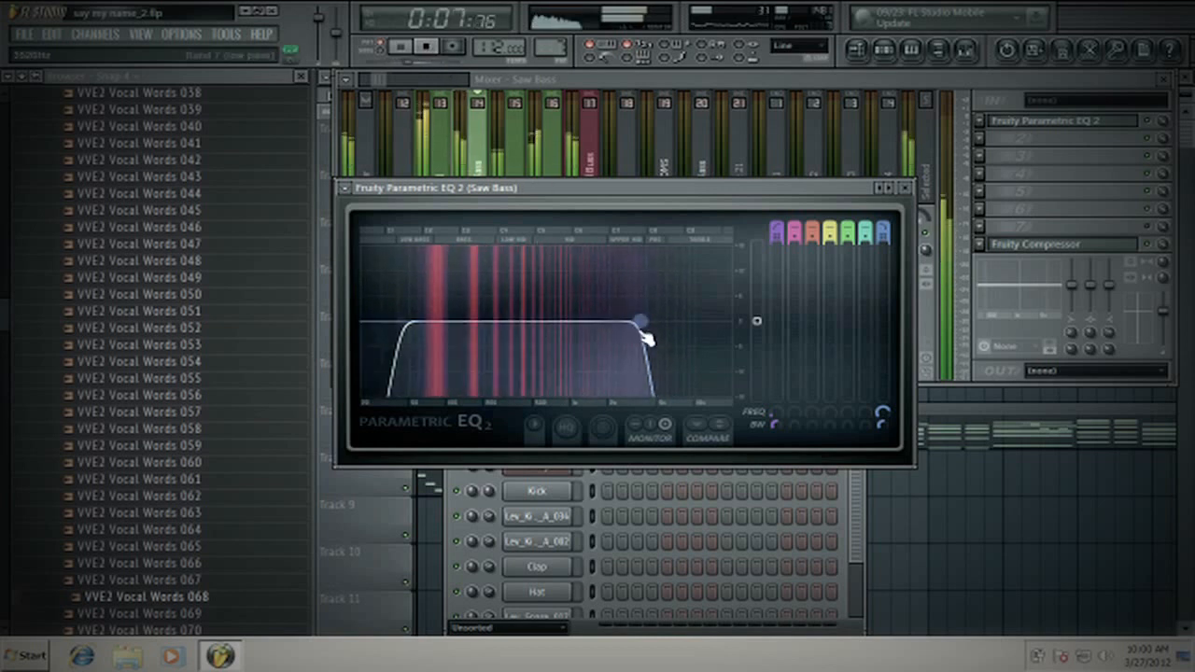
{"action": "scroll", "coordinate": [640, 331], "scroll_direction": "up", "scroll_amount": 4}
{"action": "mouse_move", "coordinate": [643, 335]}
{"action": "left_mouse_down"}
{"action": "mouse_move", "coordinate": [665, 336]}
{"action": "mouse_move", "coordinate": [640, 338]}
{"action": "left_mouse_up"}
{"action": "key", "text": "space"}
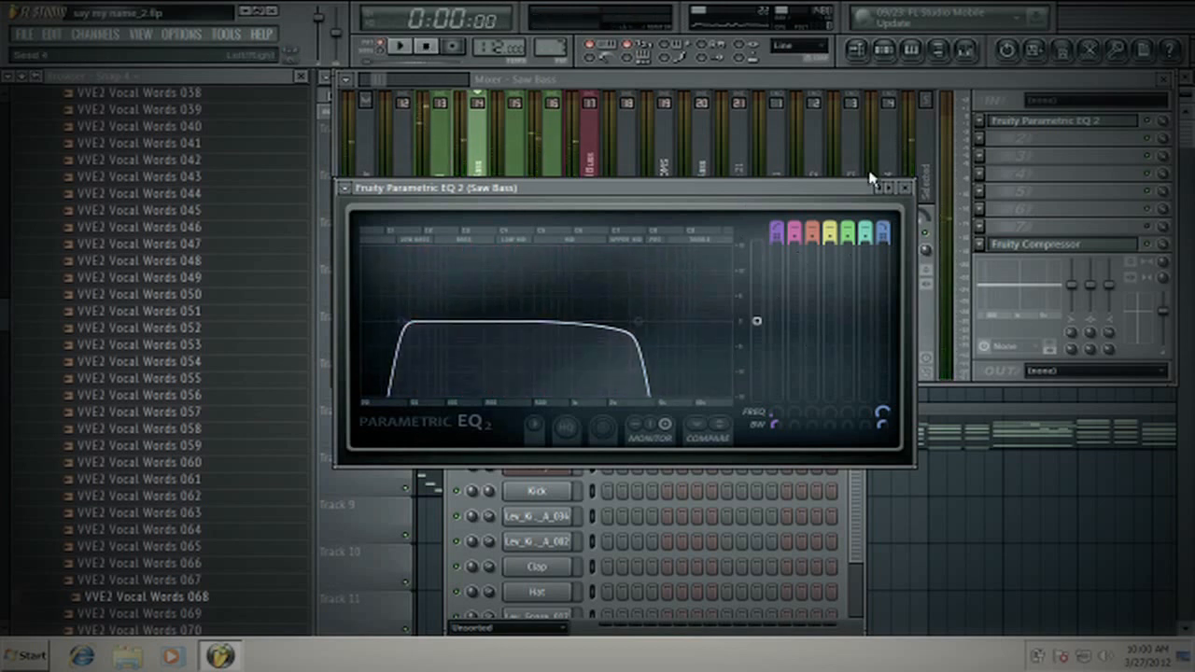
{"action": "left_click", "coordinate": [904, 188]}
- Open the Sub track's Fruity Parametric EQ 2 and push the band 7 low-pass cutoff to the upper end of the spectrum
{"action": "left_click", "coordinate": [536, 154]}
{"action": "left_click", "coordinate": [516, 177]}
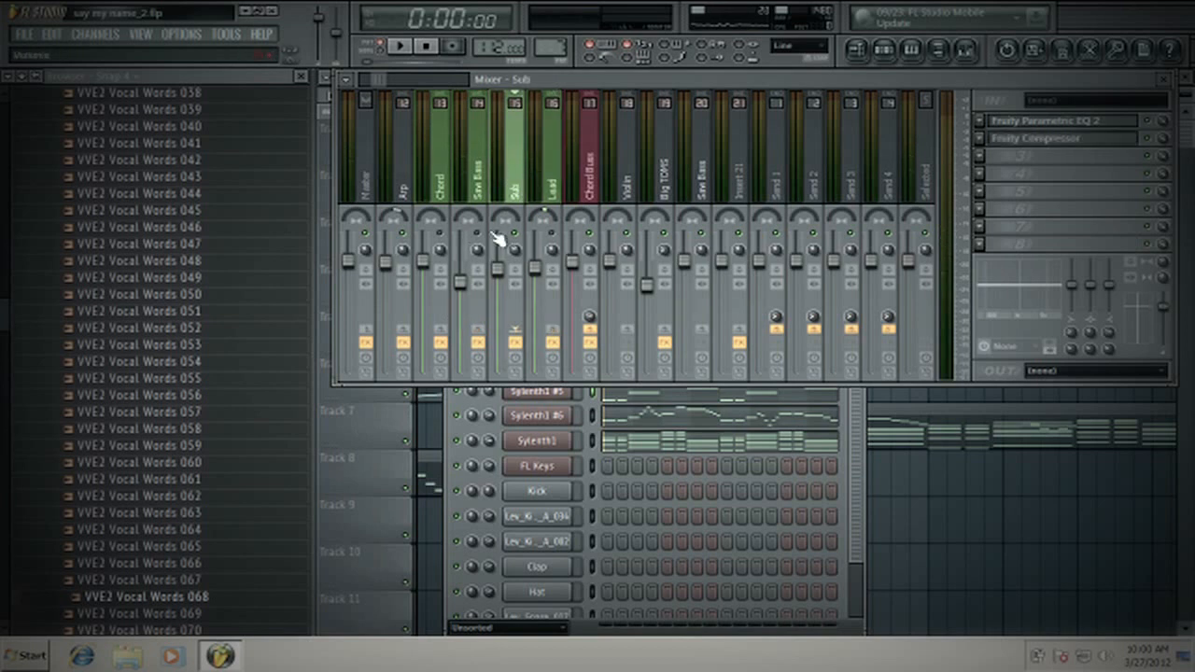
{"action": "left_click", "coordinate": [1002, 122]}
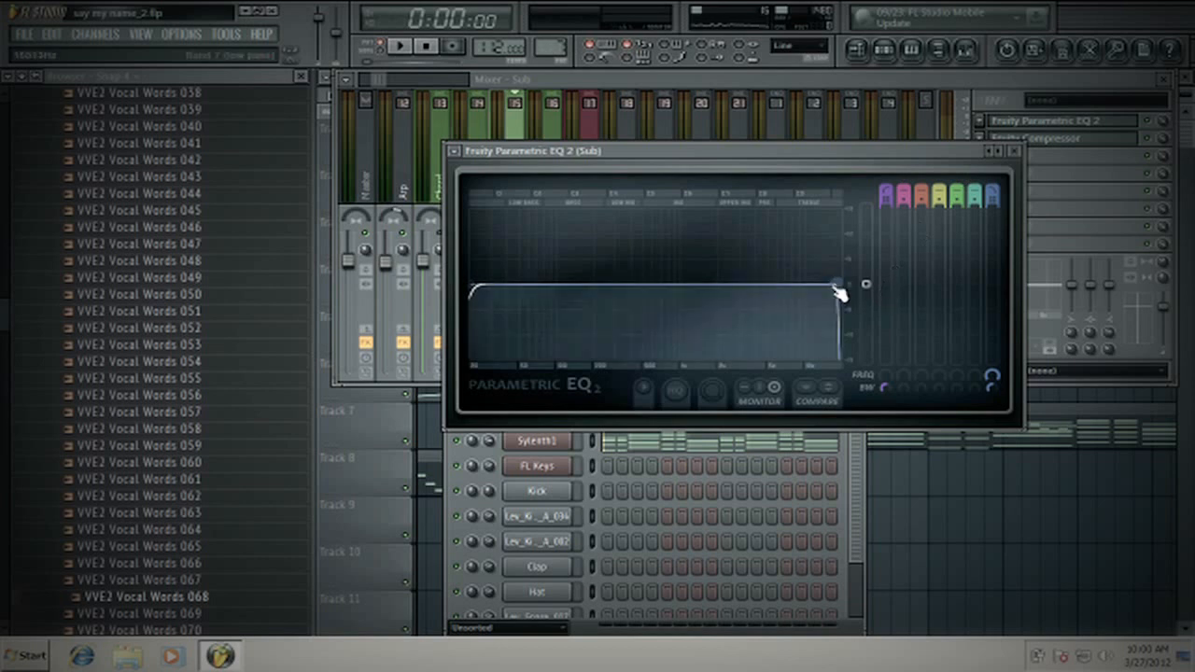
{"action": "mouse_move", "coordinate": [837, 287]}
{"action": "left_mouse_down"}
{"action": "mouse_move", "coordinate": [573, 283]}
{"action": "mouse_move", "coordinate": [840, 284]}
{"action": "left_mouse_up"}
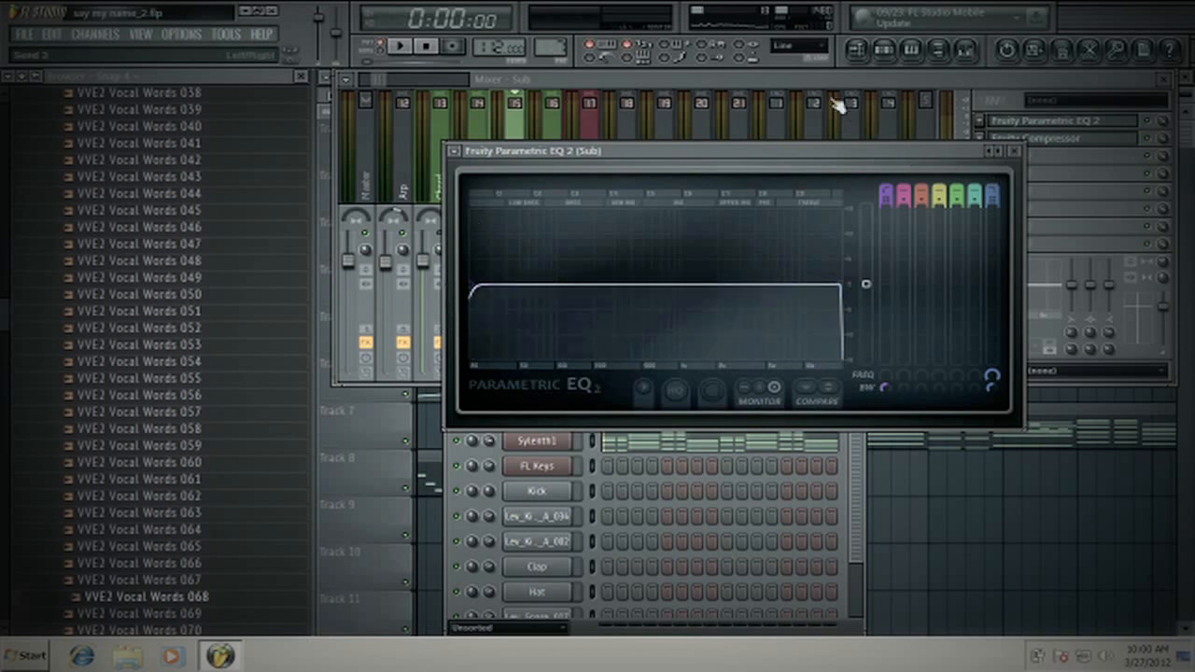
- Raise the Sub EQ's band 1 high-pass cutoff slightly to trim the lowest frequencies, and close the EQ
{"action": "left_click", "coordinate": [754, 94]}
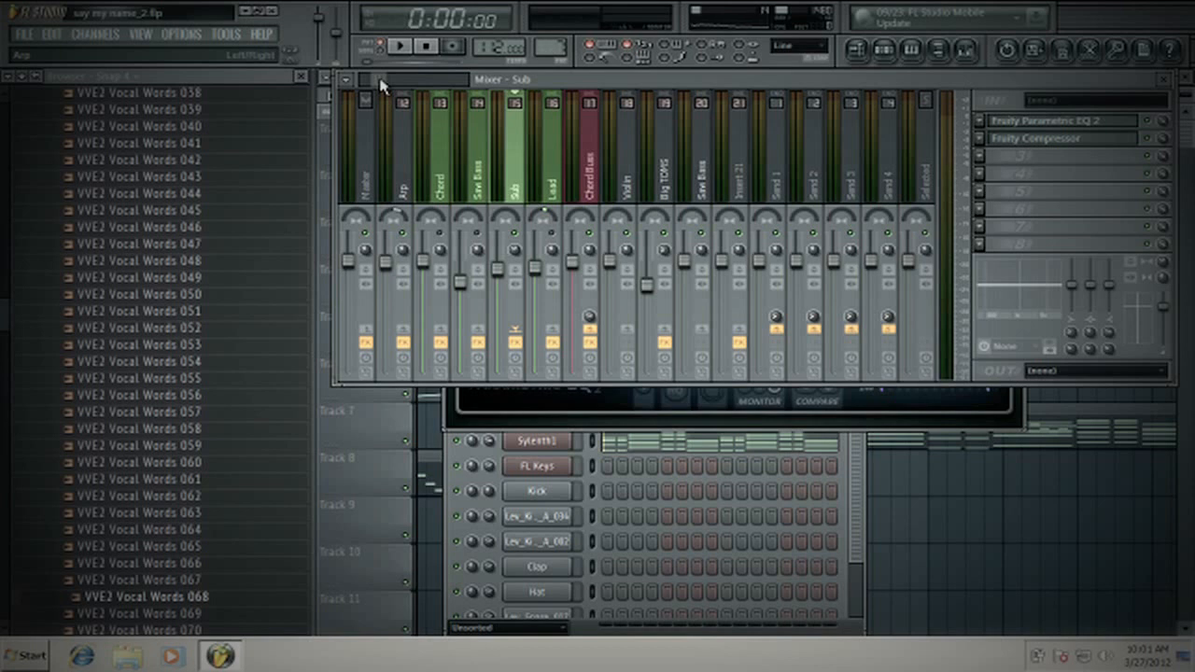
{"action": "left_click", "coordinate": [530, 407]}
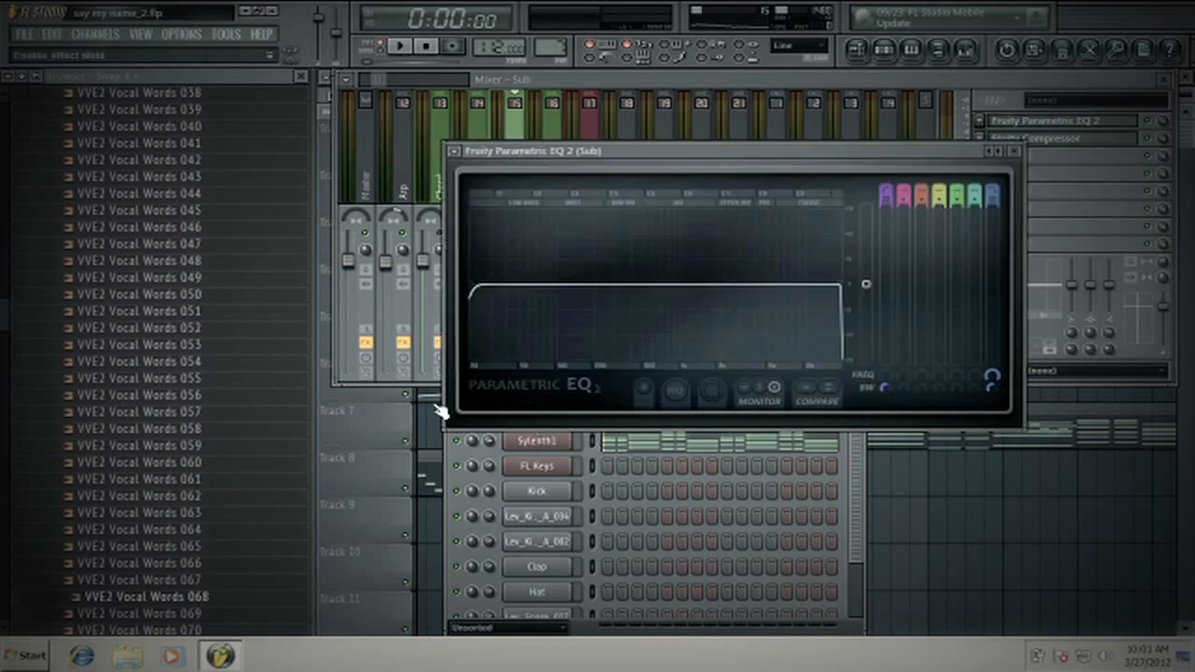
{"action": "mouse_move", "coordinate": [473, 284]}
{"action": "left_mouse_down"}
{"action": "mouse_move", "coordinate": [513, 292]}
{"action": "mouse_move", "coordinate": [481, 284]}
{"action": "left_mouse_up"}
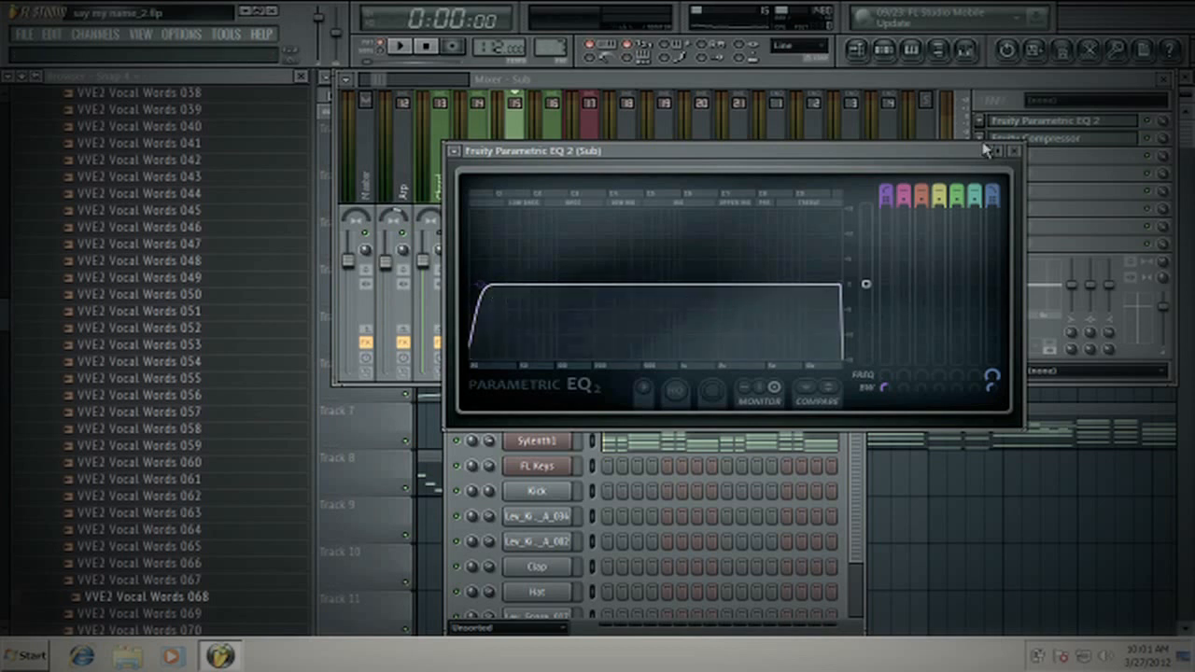
{"action": "left_click", "coordinate": [499, 83]}
{"action": "scroll", "coordinate": [445, 152], "scroll_direction": "up", "scroll_amount": 3}
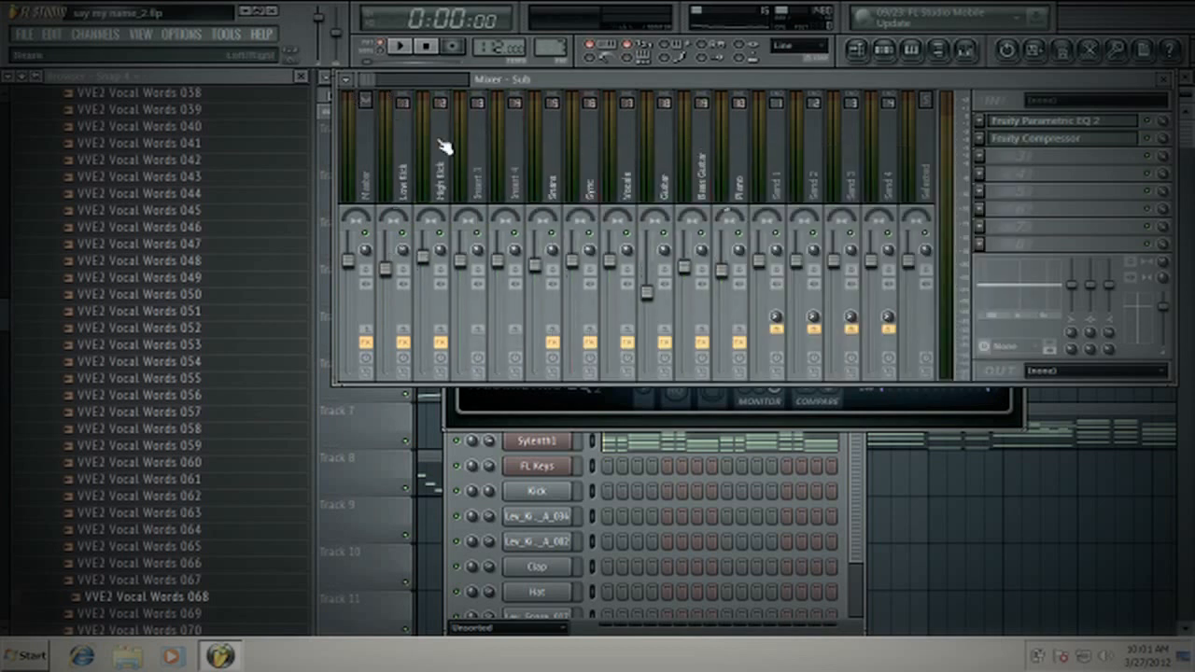
{"action": "left_click", "coordinate": [896, 417]}
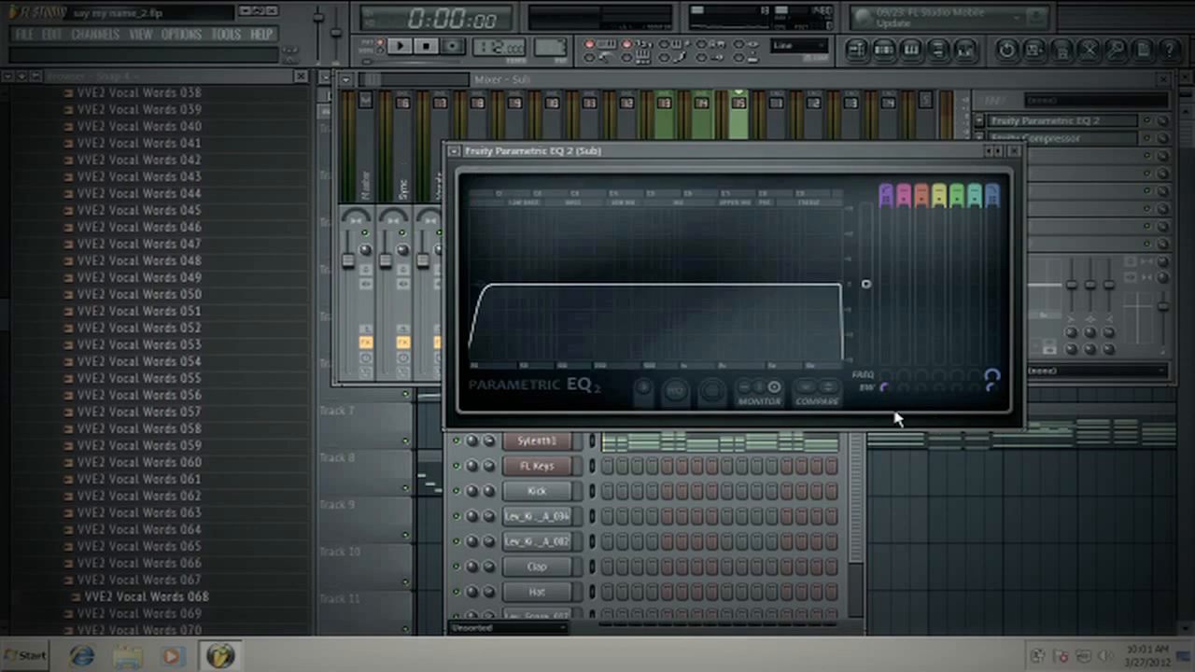
{"action": "left_click", "coordinate": [1015, 151]}
- Bring the playlist forward, place the song position at the start of the first Pattern 3 clip, and play a brief moment
{"action": "mouse_move", "coordinate": [368, 88]}
{"action": "left_mouse_down"}
{"action": "mouse_move", "coordinate": [389, 85]}
{"action": "mouse_move", "coordinate": [367, 89]}
{"action": "left_mouse_up"}
{"action": "left_click", "coordinate": [618, 174]}
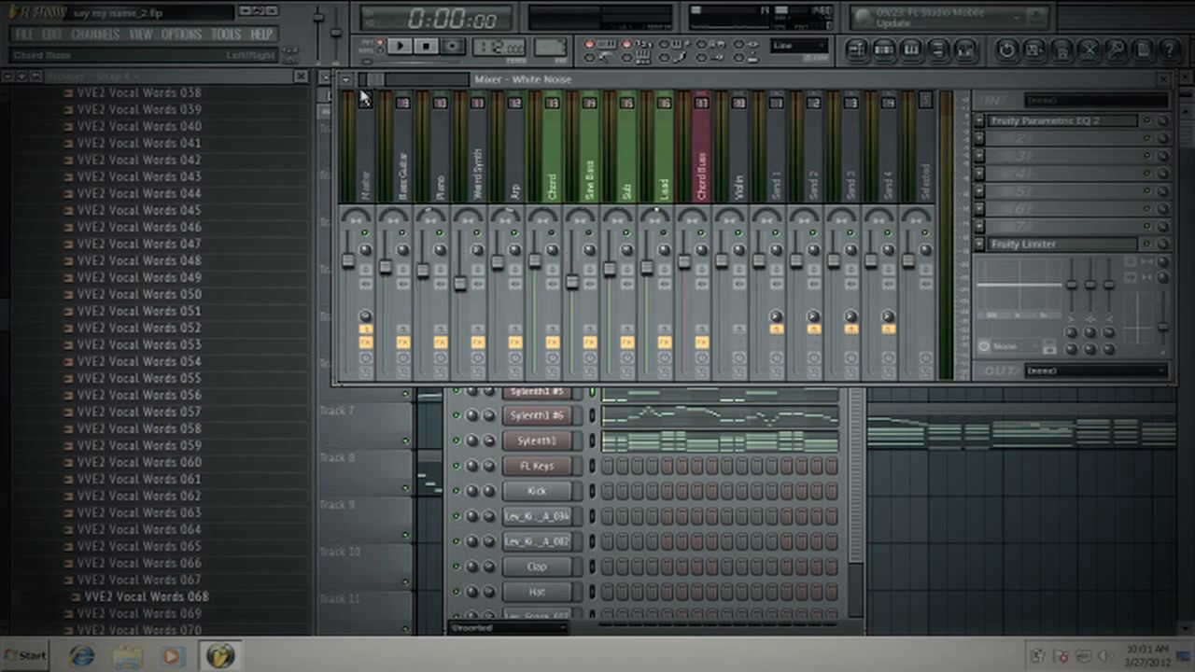
{"action": "left_click_drag", "start_coordinate": [597, 79], "coordinate": [576, 210]}
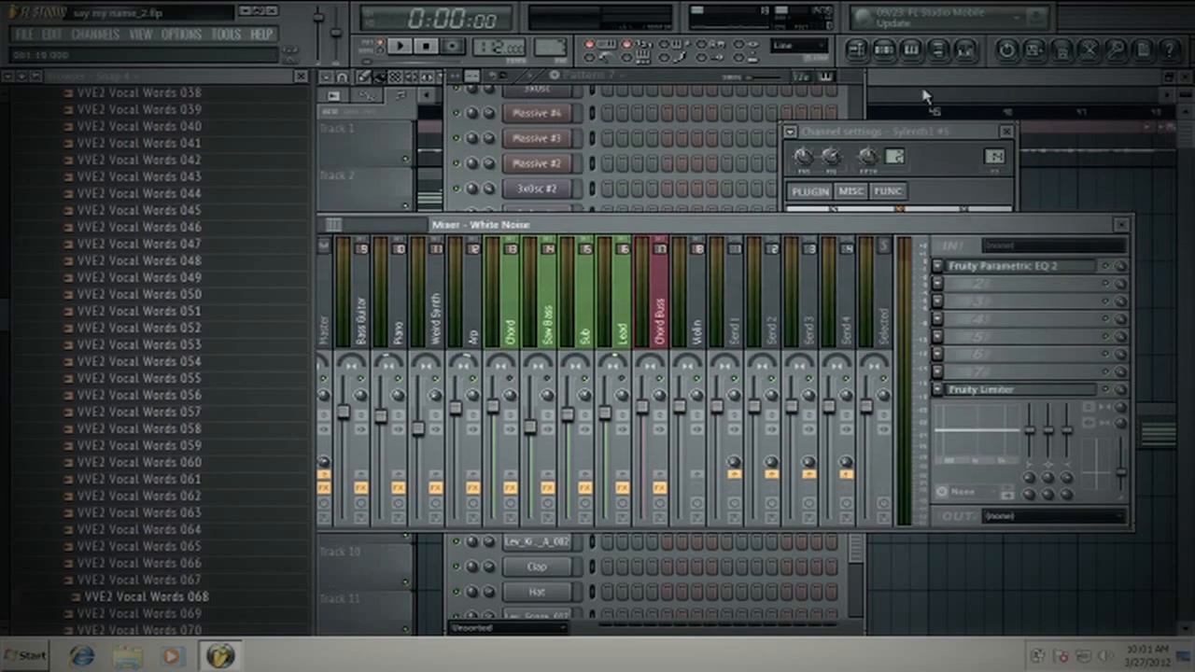
{"action": "left_click", "coordinate": [924, 96]}
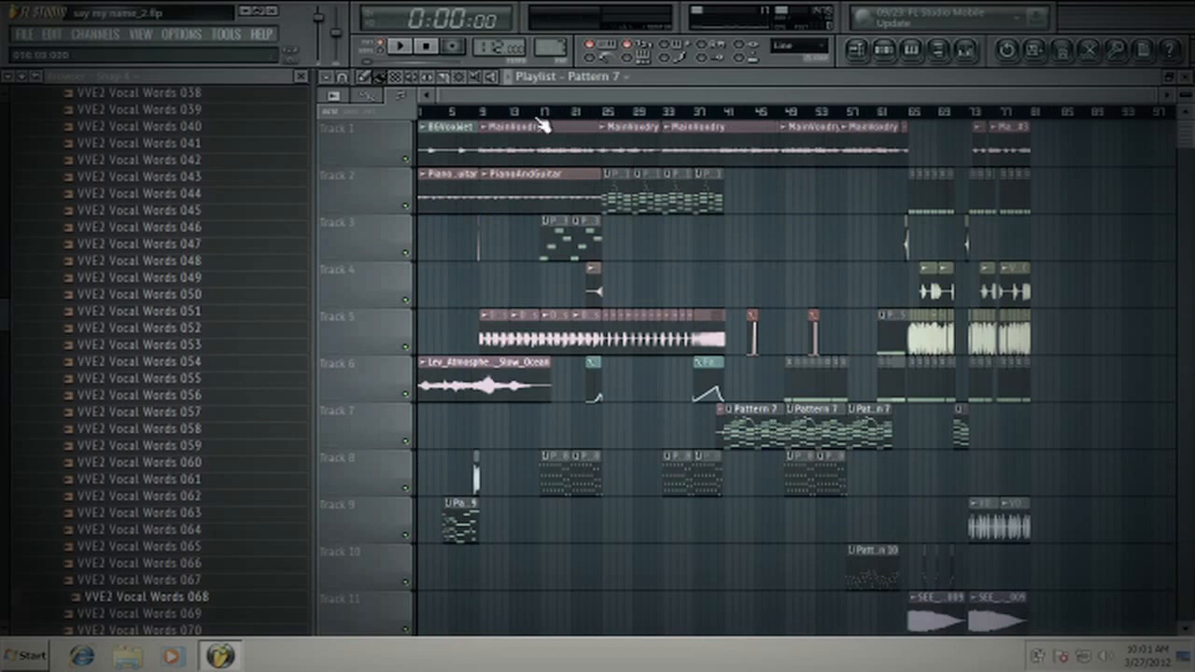
{"action": "scroll", "coordinate": [538, 120], "scroll_direction": "up", "scroll_amount": 8}
{"action": "left_click_drag", "start_coordinate": [716, 112], "coordinate": [696, 112]}
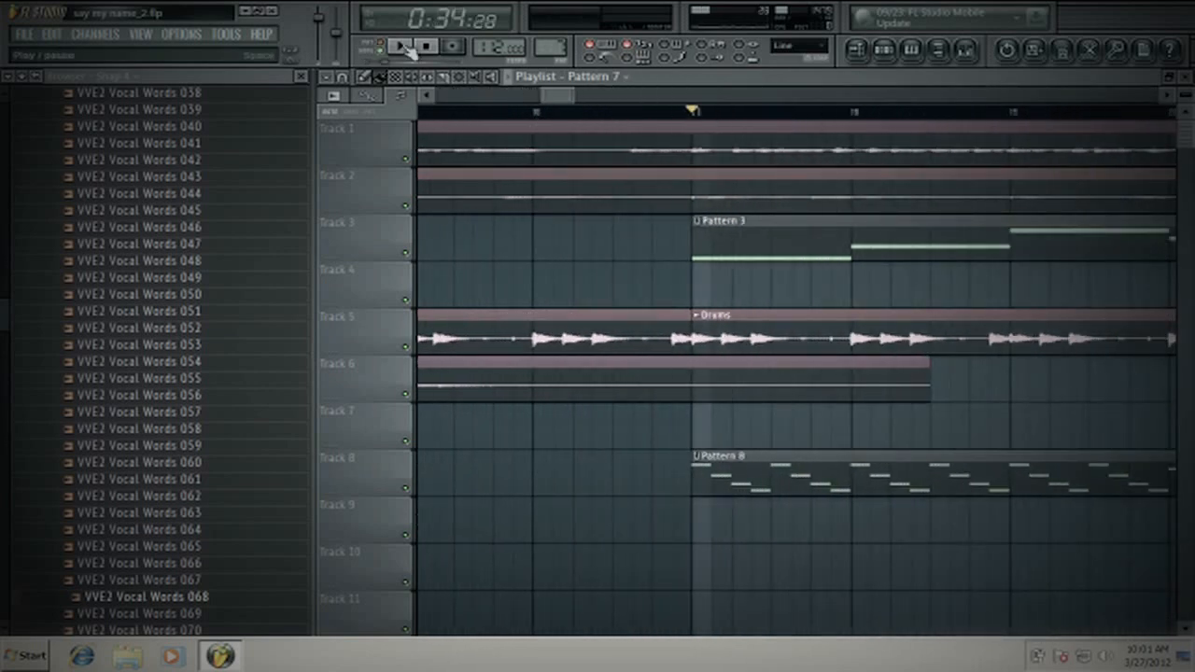
{"action": "left_click", "coordinate": [401, 46]}
{"action": "left_click", "coordinate": [426, 46]}
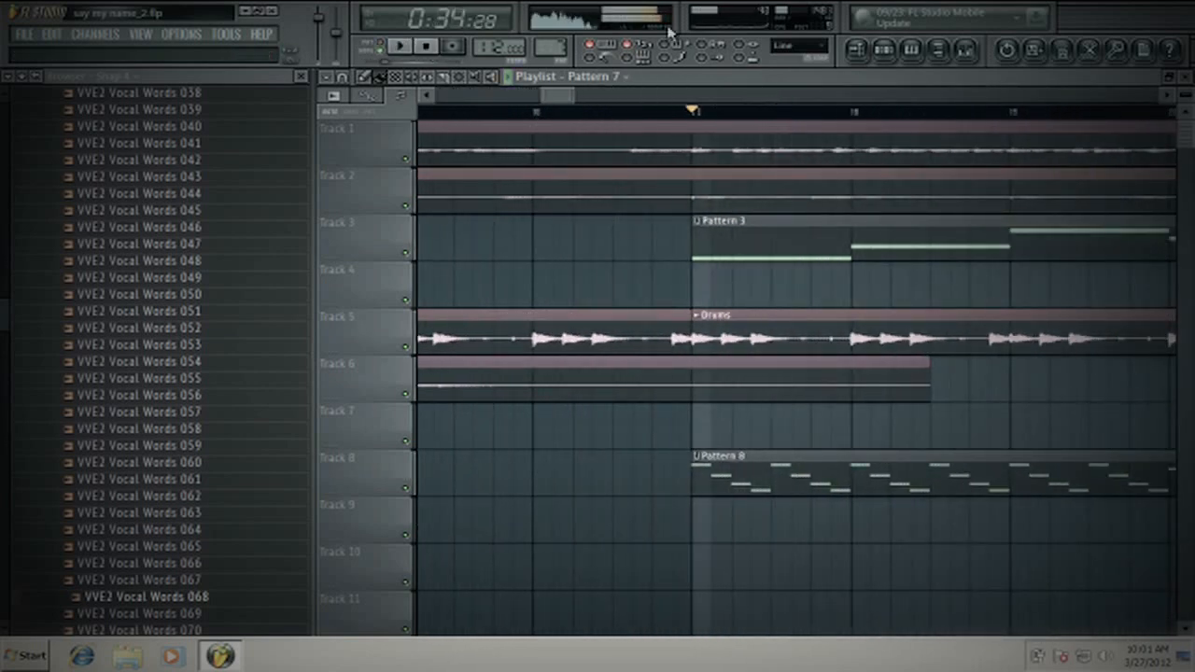
- Look through the mixer tracks and the playlist arrangement, examining the section where the Pattern 7 chords begin
{"action": "left_click", "coordinate": [967, 52]}
{"action": "left_click_drag", "start_coordinate": [509, 222], "coordinate": [665, 137]}
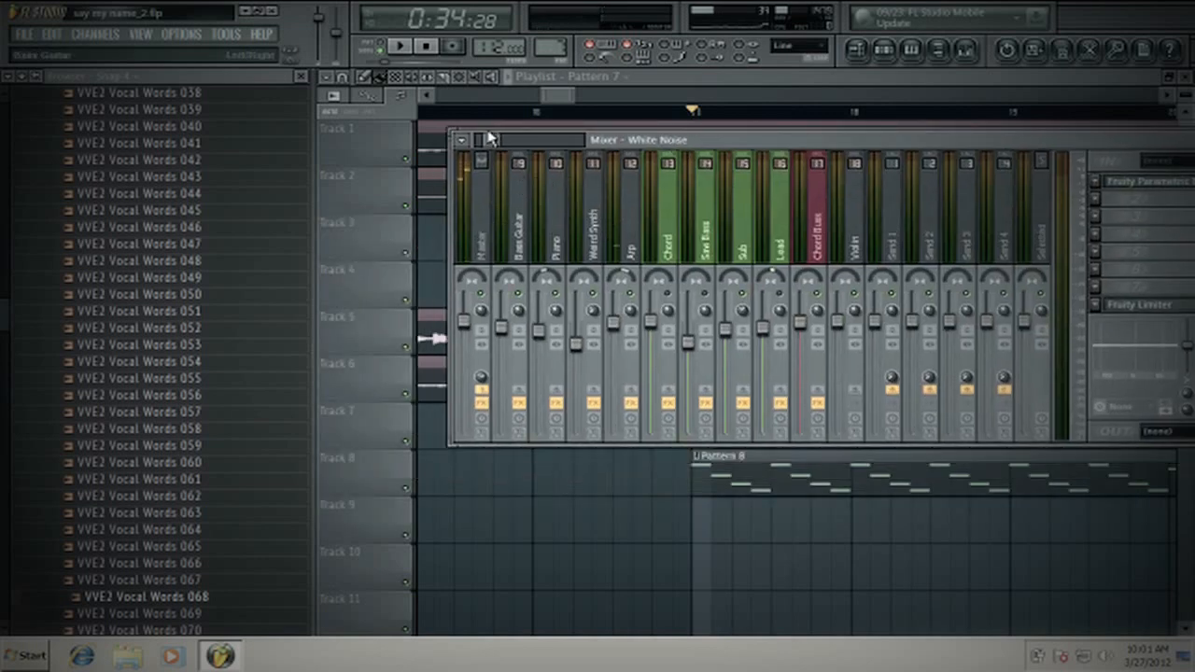
{"action": "left_click_drag", "start_coordinate": [488, 131], "coordinate": [481, 151]}
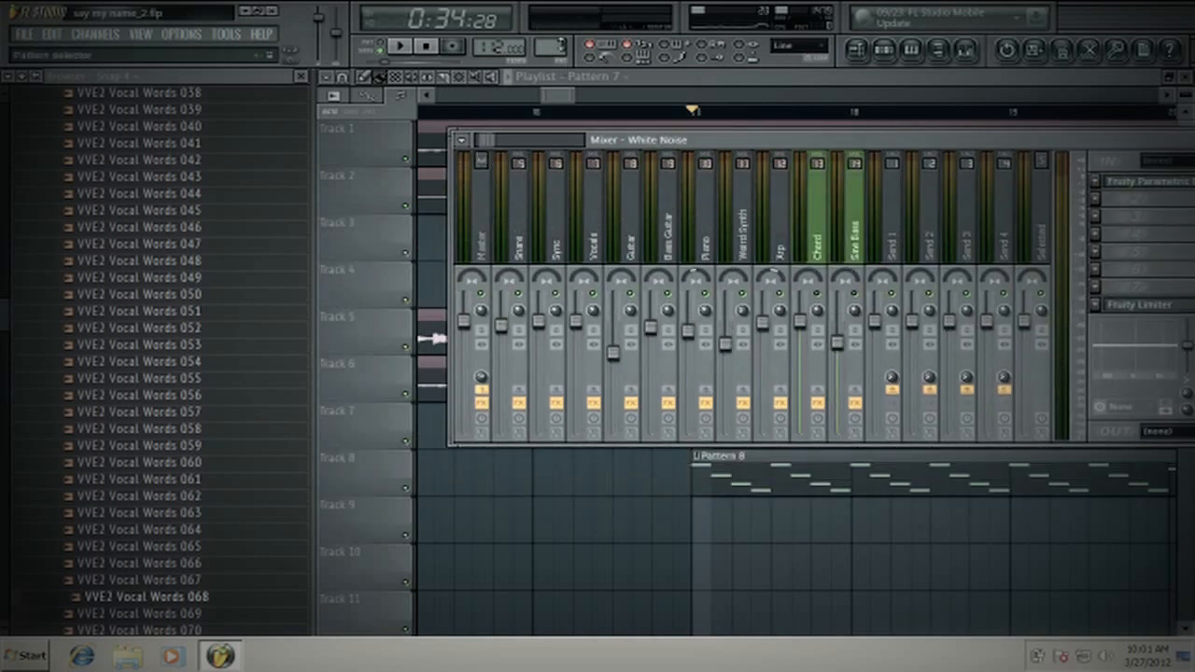
{"action": "left_click_drag", "start_coordinate": [557, 96], "coordinate": [725, 98]}
{"action": "scroll", "coordinate": [611, 109], "scroll_direction": "down", "scroll_amount": 5}
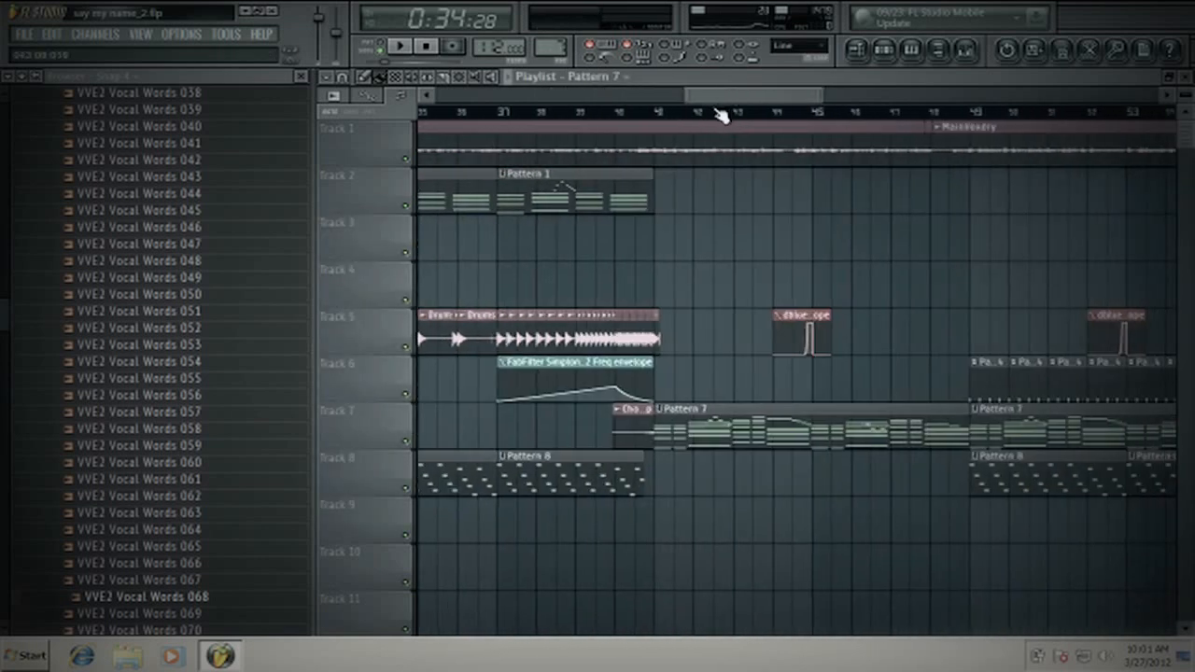
{"action": "scroll", "coordinate": [721, 113], "scroll_direction": "down", "scroll_amount": 4}
{"action": "scroll", "coordinate": [980, 114], "scroll_direction": "up", "scroll_amount": 4}
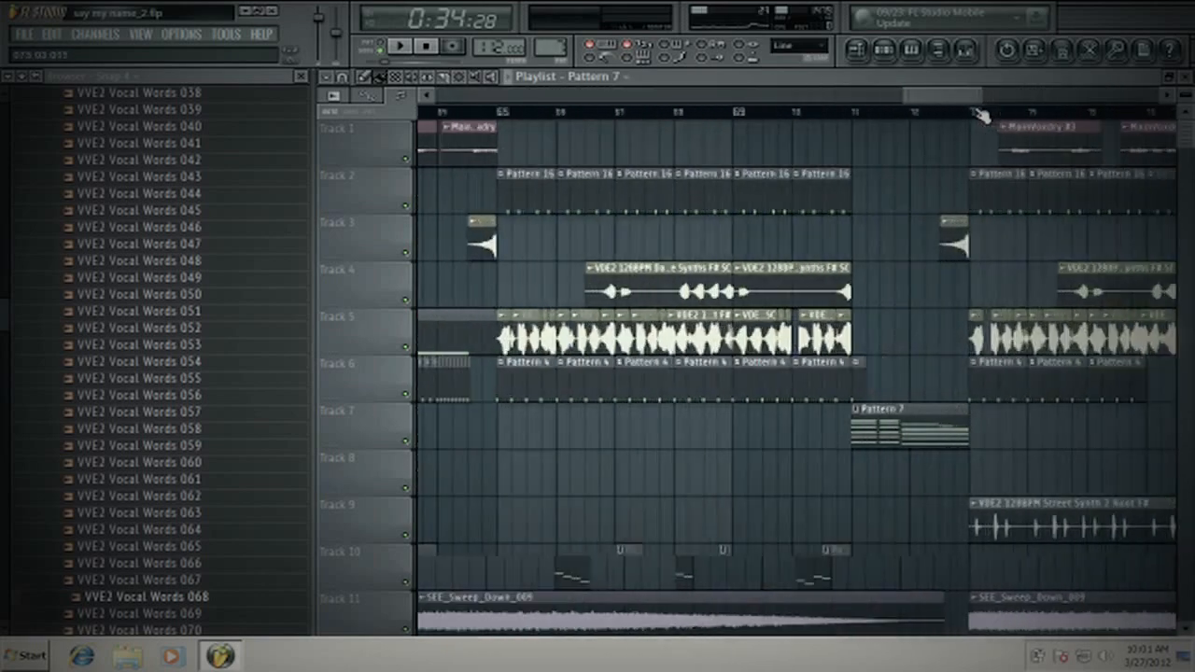
{"action": "scroll", "coordinate": [980, 114], "scroll_direction": "down", "scroll_amount": 5}
{"action": "left_click_drag", "start_coordinate": [950, 99], "coordinate": [896, 99]}
{"action": "scroll", "coordinate": [820, 118], "scroll_direction": "up", "scroll_amount": 3}
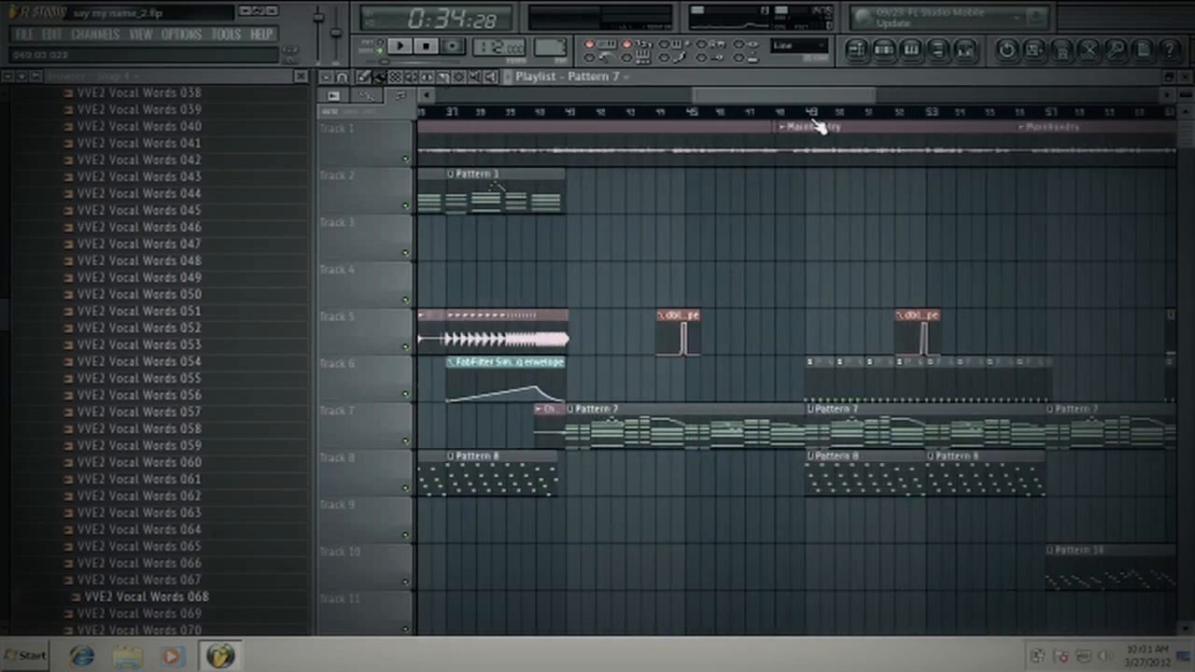
{"action": "scroll", "coordinate": [814, 125], "scroll_direction": "down", "scroll_amount": 2}
{"action": "scroll", "coordinate": [817, 127], "scroll_direction": "up", "scroll_amount": 3}
{"action": "scroll", "coordinate": [818, 126], "scroll_direction": "down", "scroll_amount": 2}
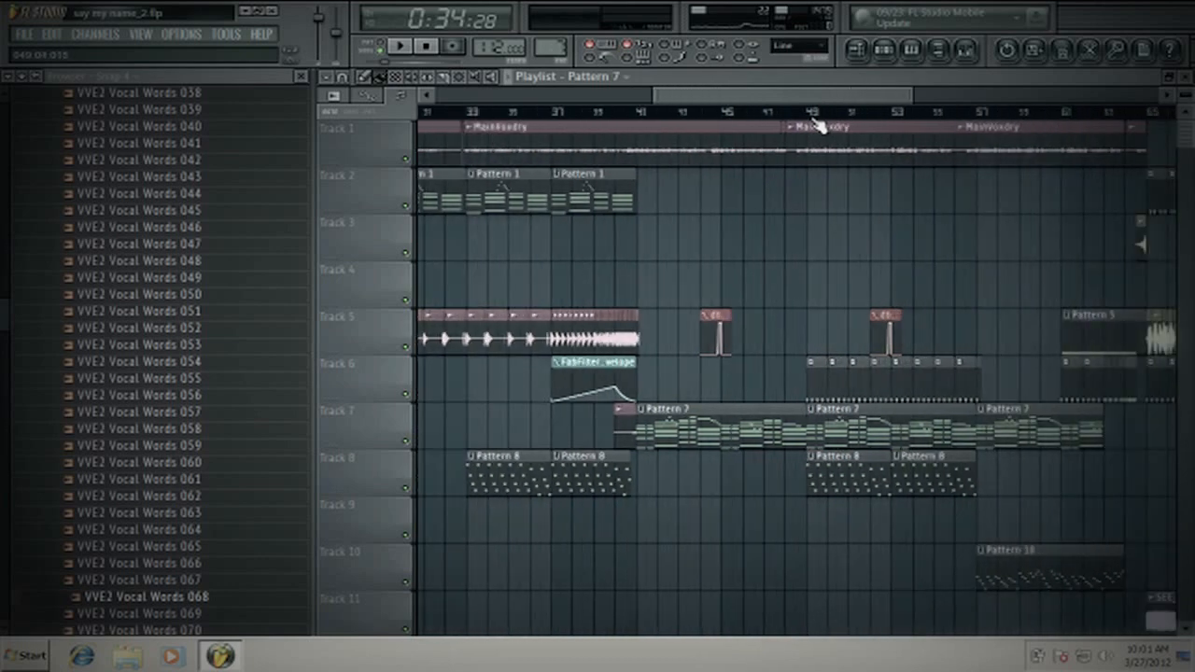
{"action": "left_click_drag", "start_coordinate": [815, 98], "coordinate": [793, 99]}
{"action": "scroll", "coordinate": [718, 117], "scroll_direction": "up", "scroll_amount": 5}
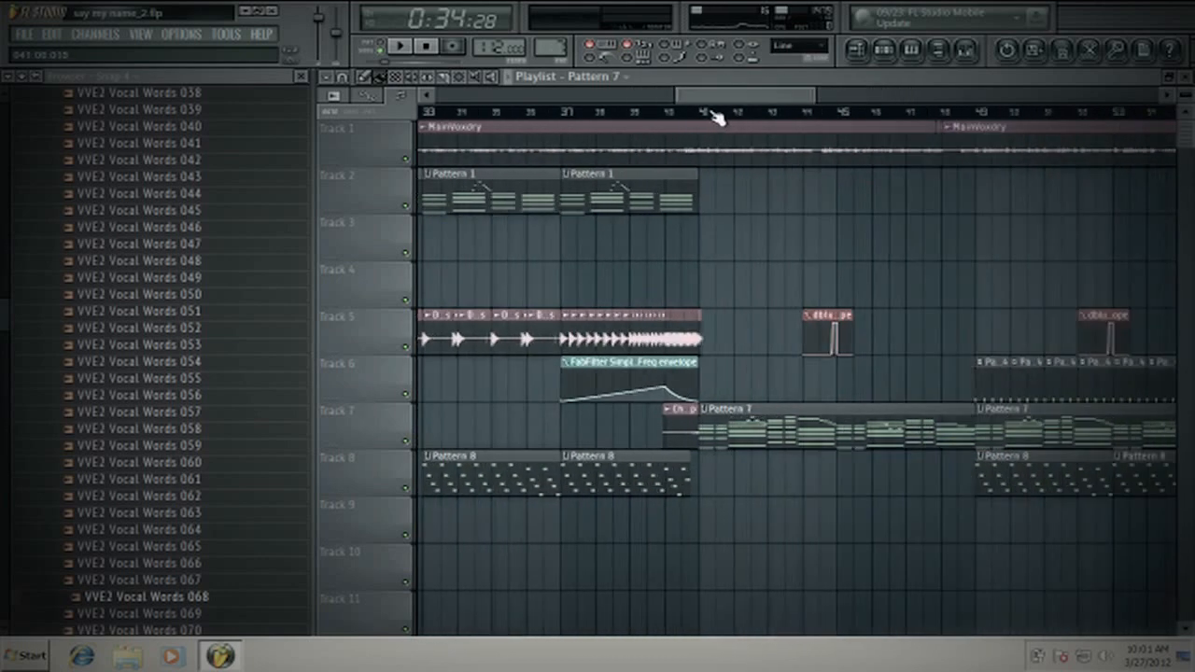
- Open the Low Kick track's Fruity Parametric EQ 2, lower the band 1 high-pass cutoff to the bottom of the spectrum, and close it
{"action": "left_click", "coordinate": [971, 53]}
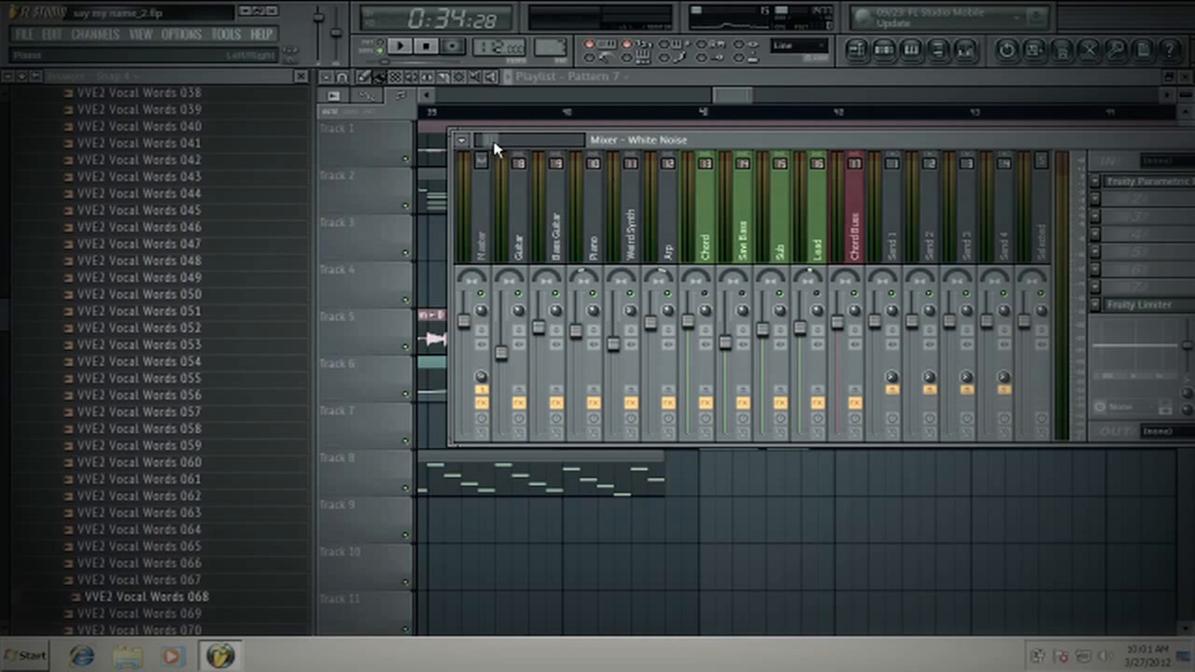
{"action": "mouse_move", "coordinate": [495, 148]}
{"action": "left_mouse_down"}
{"action": "mouse_move", "coordinate": [509, 140]}
{"action": "mouse_move", "coordinate": [483, 155]}
{"action": "mouse_move", "coordinate": [495, 150]}
{"action": "left_mouse_up"}
{"action": "left_click", "coordinate": [509, 235]}
{"action": "left_click", "coordinate": [1152, 240]}
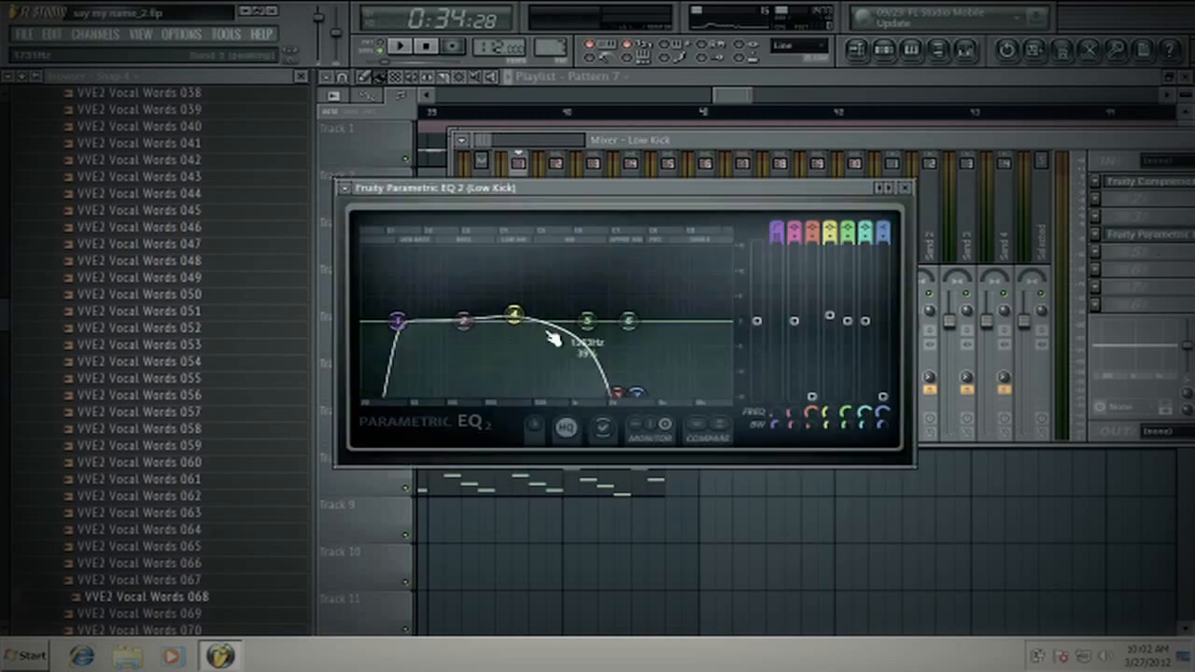
{"action": "left_click_drag", "start_coordinate": [380, 322], "coordinate": [376, 321]}
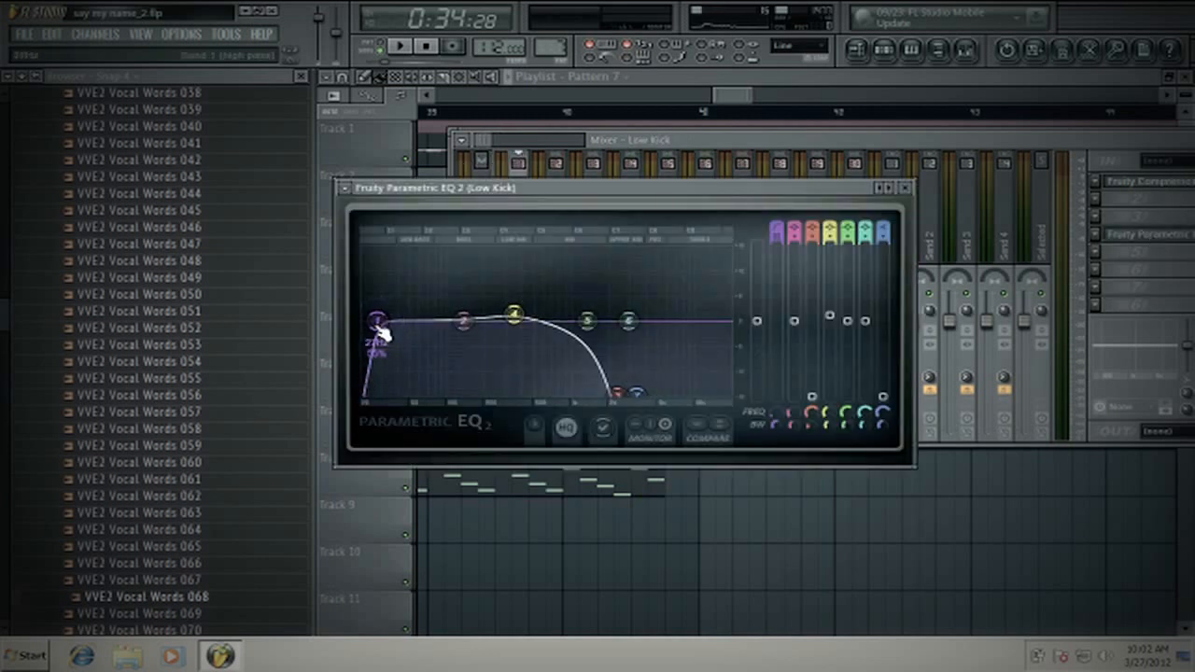
{"action": "left_click", "coordinate": [904, 187]}
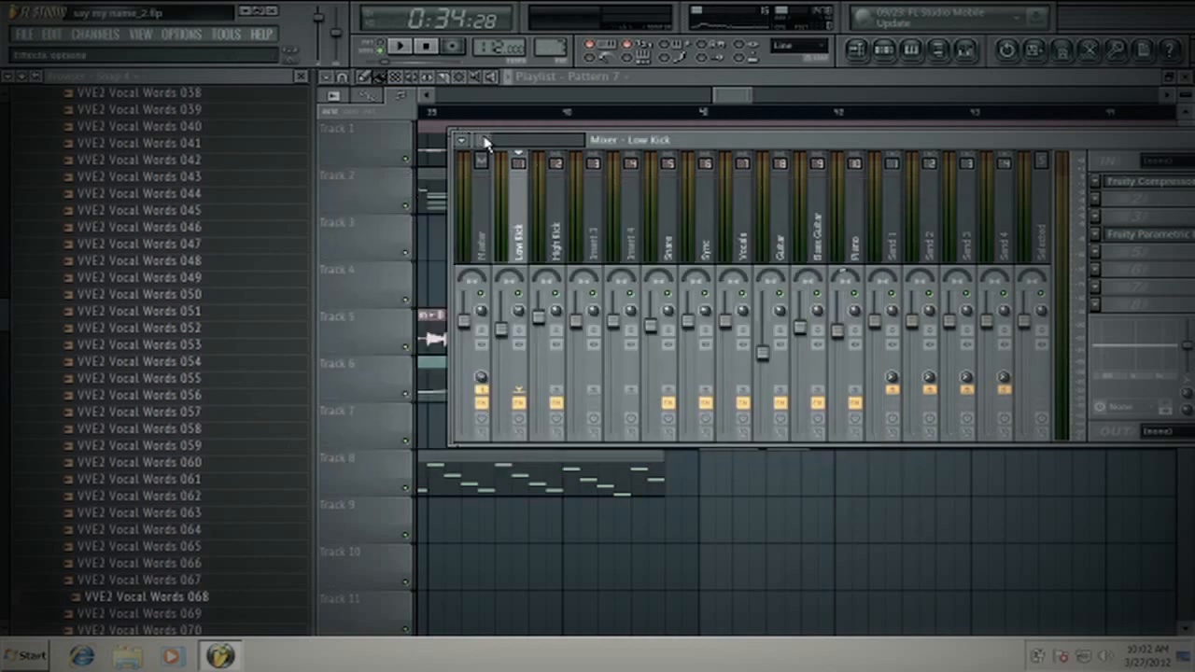
- Select the Sub track in the mixer and play the chord pattern to check the levels of the layers
{"action": "left_click_drag", "start_coordinate": [490, 140], "coordinate": [495, 142]}
{"action": "left_click", "coordinate": [637, 237]}
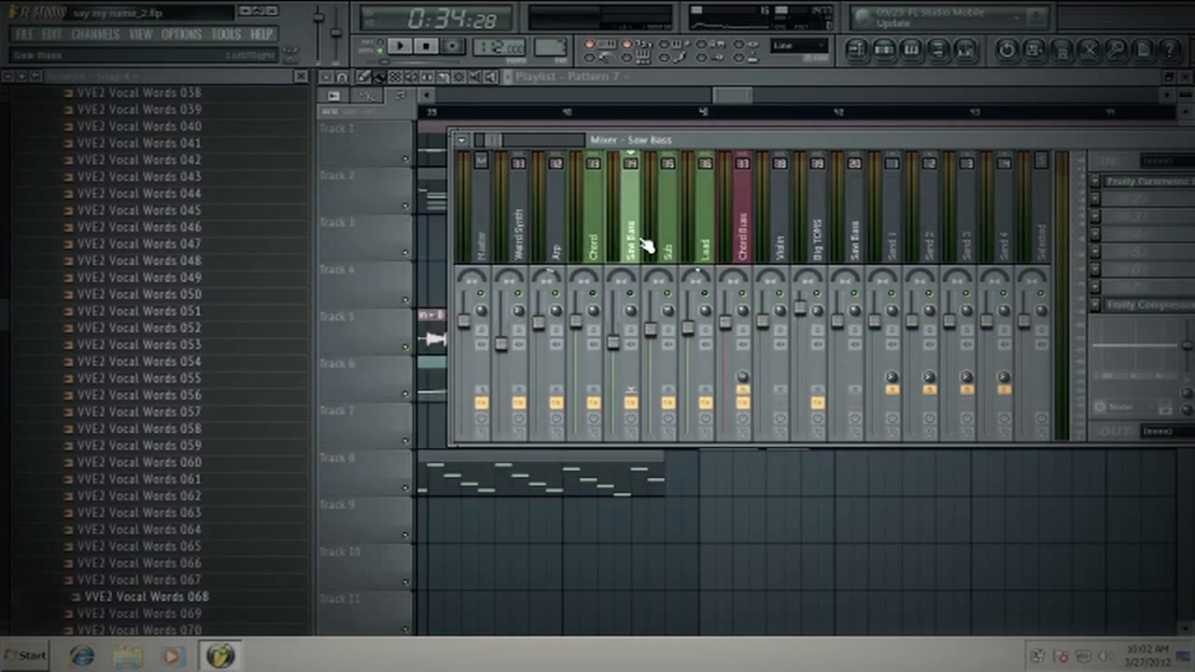
{"action": "left_click", "coordinate": [667, 244]}
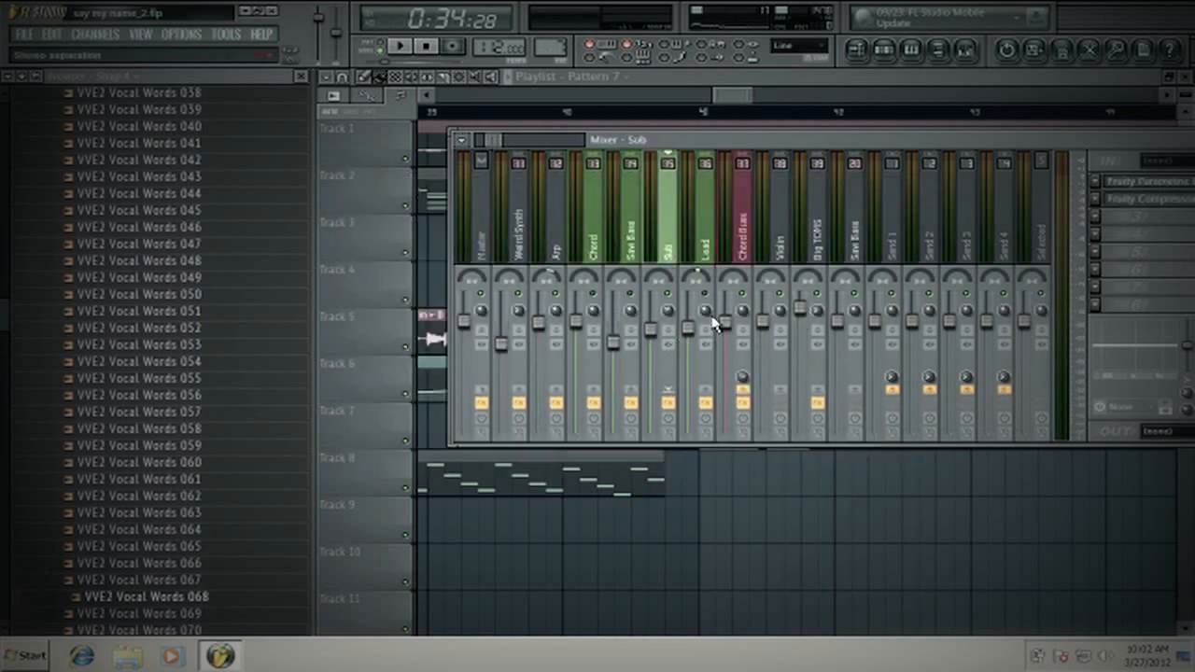
{"action": "left_click_drag", "start_coordinate": [686, 147], "coordinate": [652, 164]}
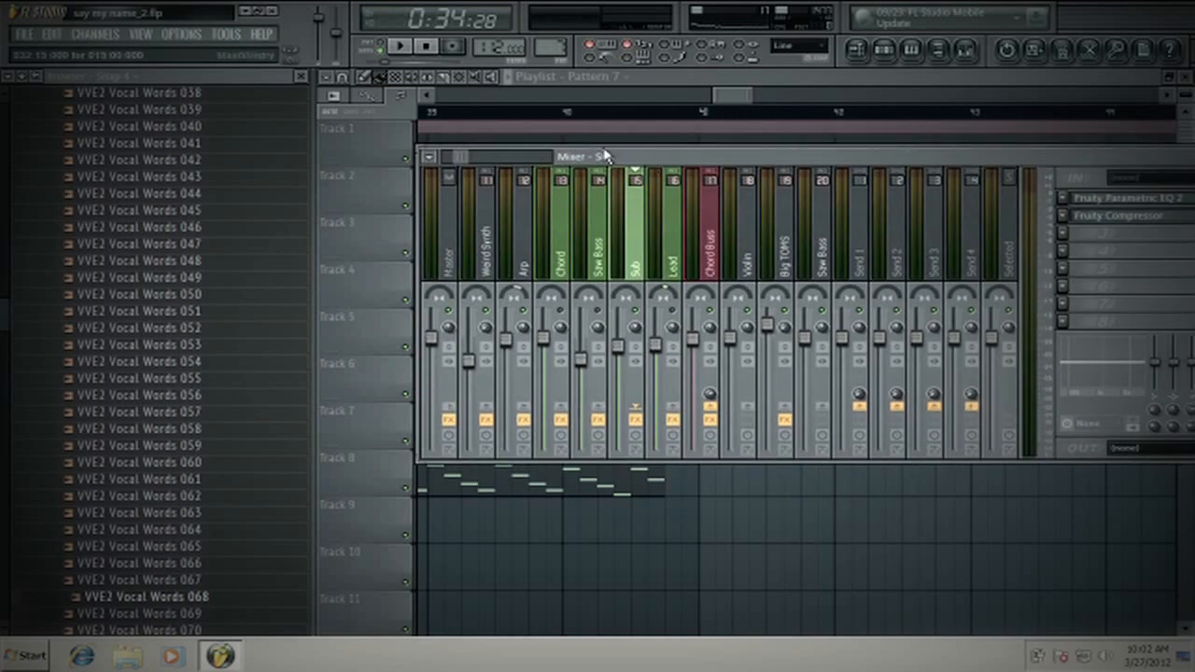
{"action": "left_click", "coordinate": [399, 46]}
{"action": "left_click", "coordinate": [395, 47]}
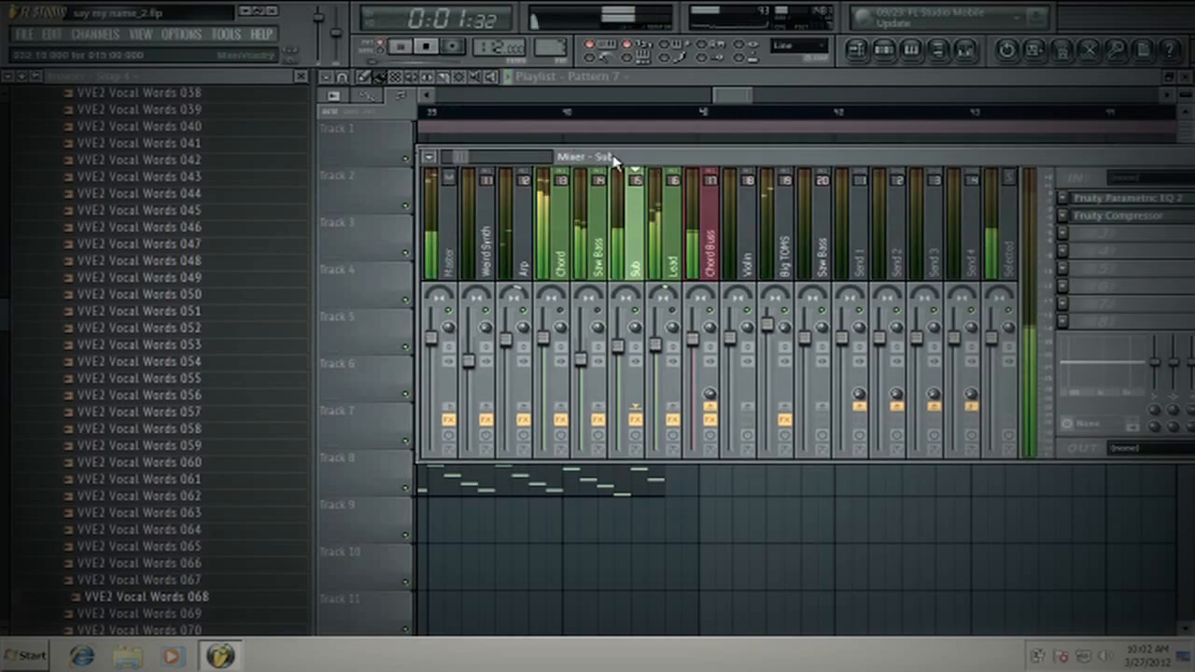
{"action": "left_click_drag", "start_coordinate": [608, 155], "coordinate": [516, 121]}
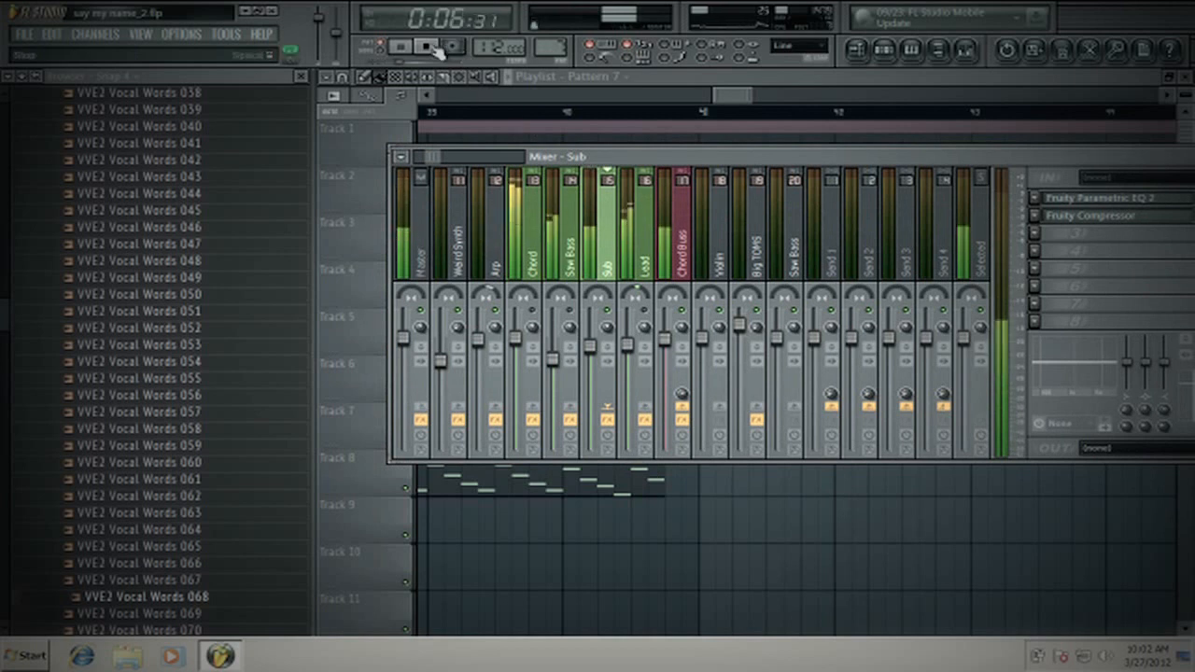
{"action": "left_click", "coordinate": [432, 47]}
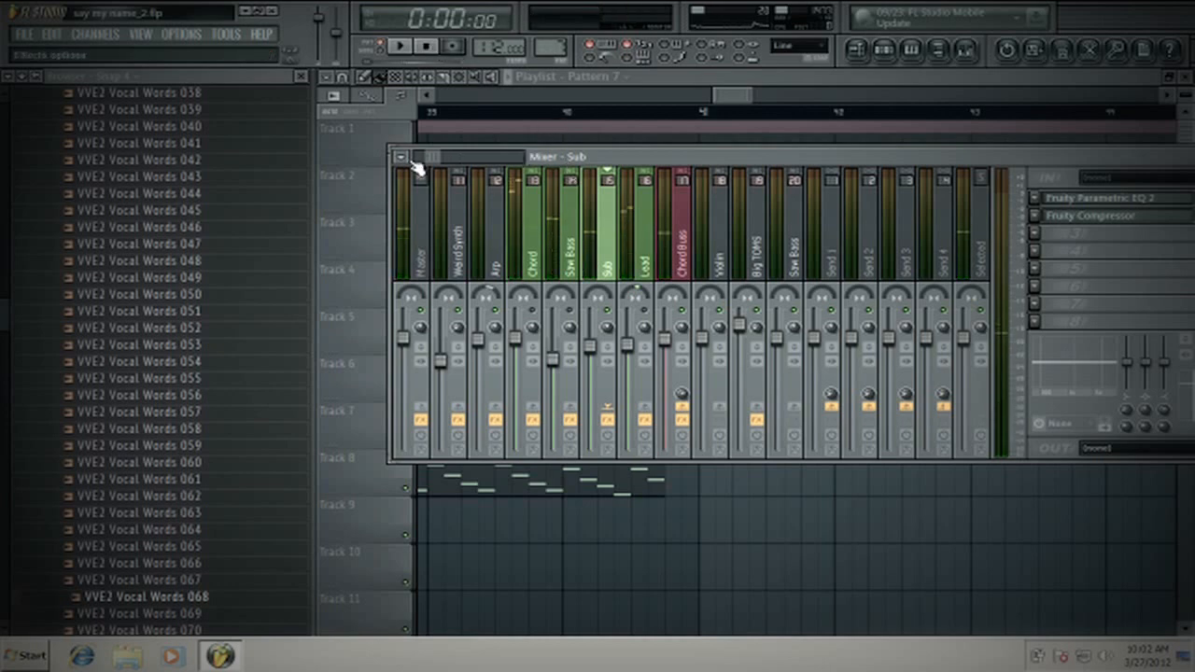
- Close the browser and reposition the mixer so all its tracks and effect slots fit on screen
{"action": "left_click_drag", "start_coordinate": [555, 160], "coordinate": [490, 132]}
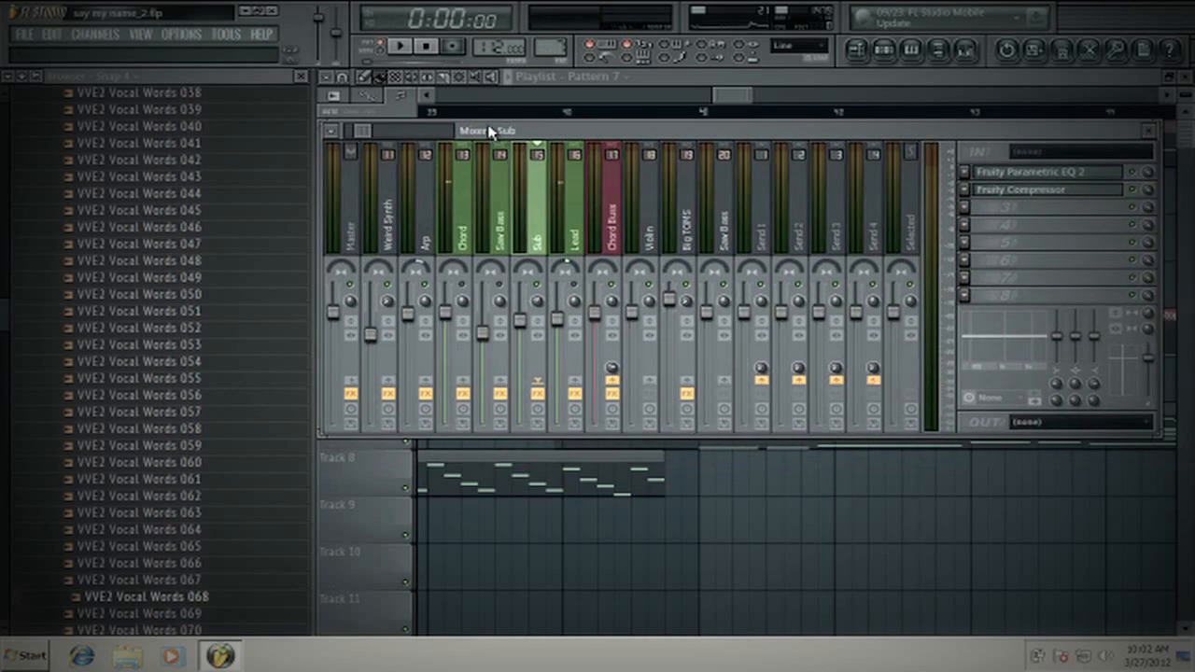
{"action": "left_click", "coordinate": [302, 76]}
{"action": "left_click_drag", "start_coordinate": [332, 136], "coordinate": [561, 146]}
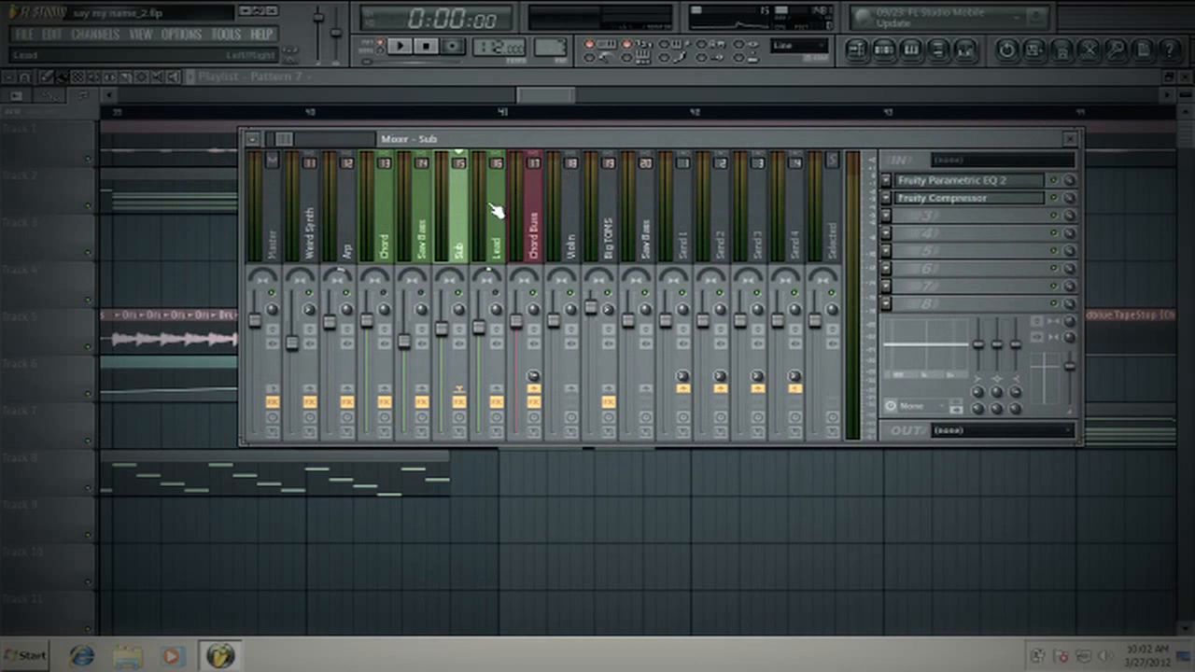
- Compare the effect chains of the Saw Bass, Sub and Lead layers in the mixer
{"action": "left_click", "coordinate": [422, 236]}
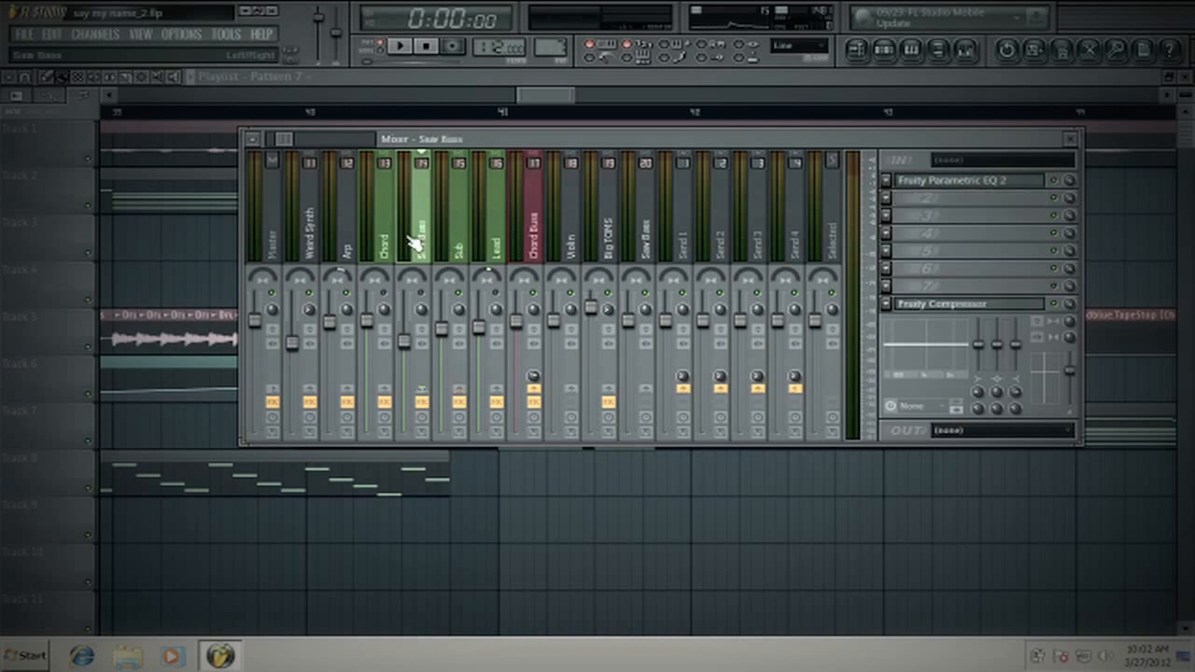
{"action": "left_click", "coordinate": [455, 245]}
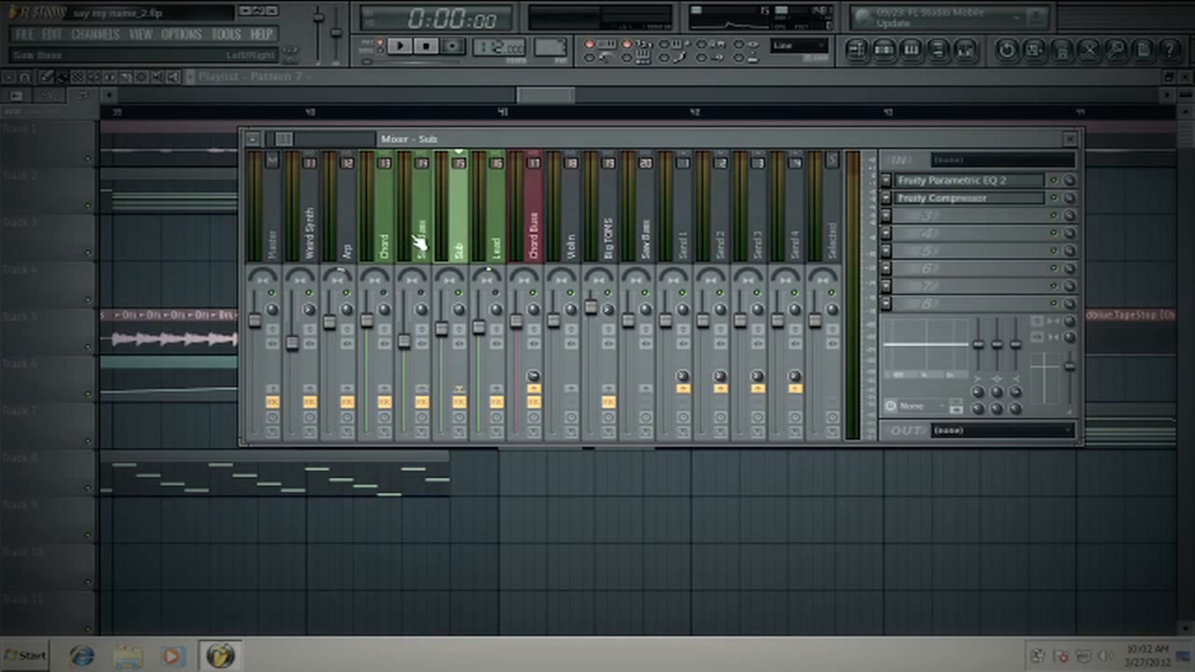
{"action": "left_click", "coordinate": [366, 246]}
{"action": "left_click", "coordinate": [501, 250]}
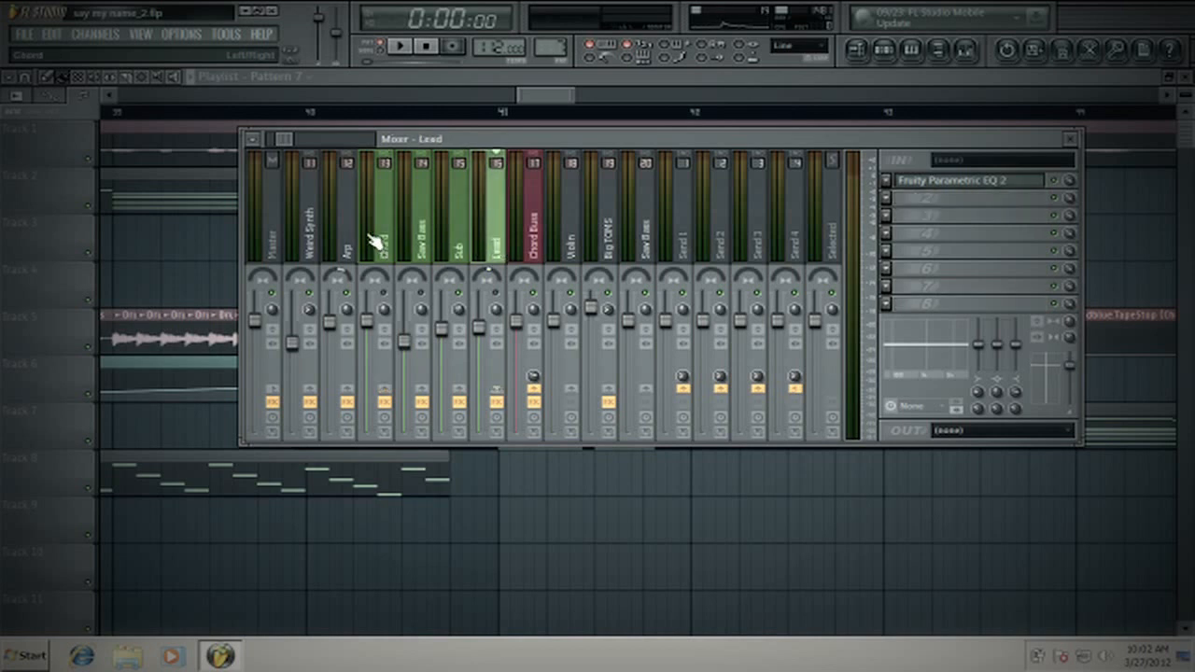
- Compare the effect chains of the Chord, Lead, Saw Bass and Sub tracks in the mixer
{"action": "left_click", "coordinate": [375, 241]}
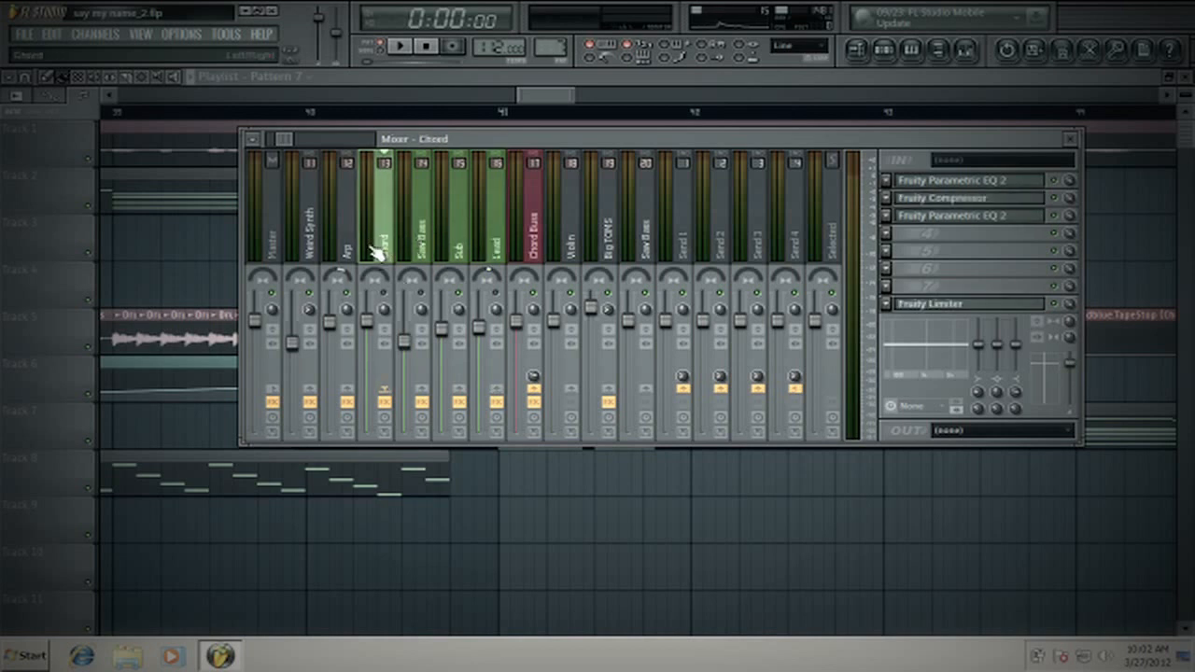
{"action": "left_click", "coordinate": [500, 239]}
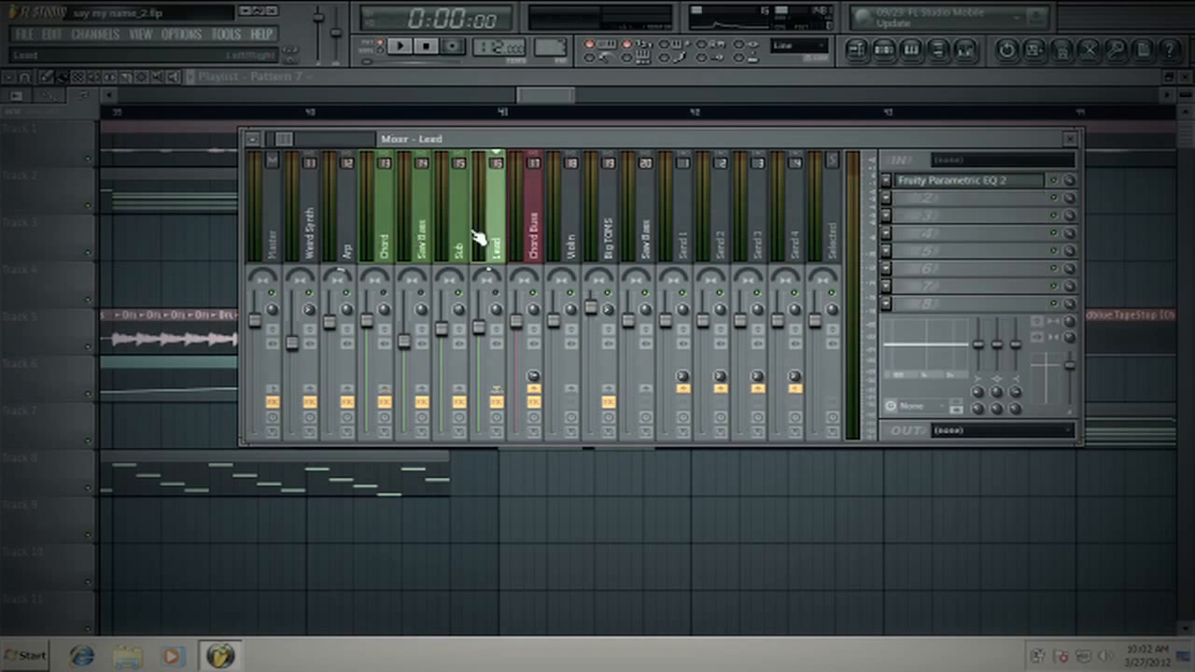
{"action": "left_click", "coordinate": [464, 239]}
{"action": "left_click", "coordinate": [422, 233]}
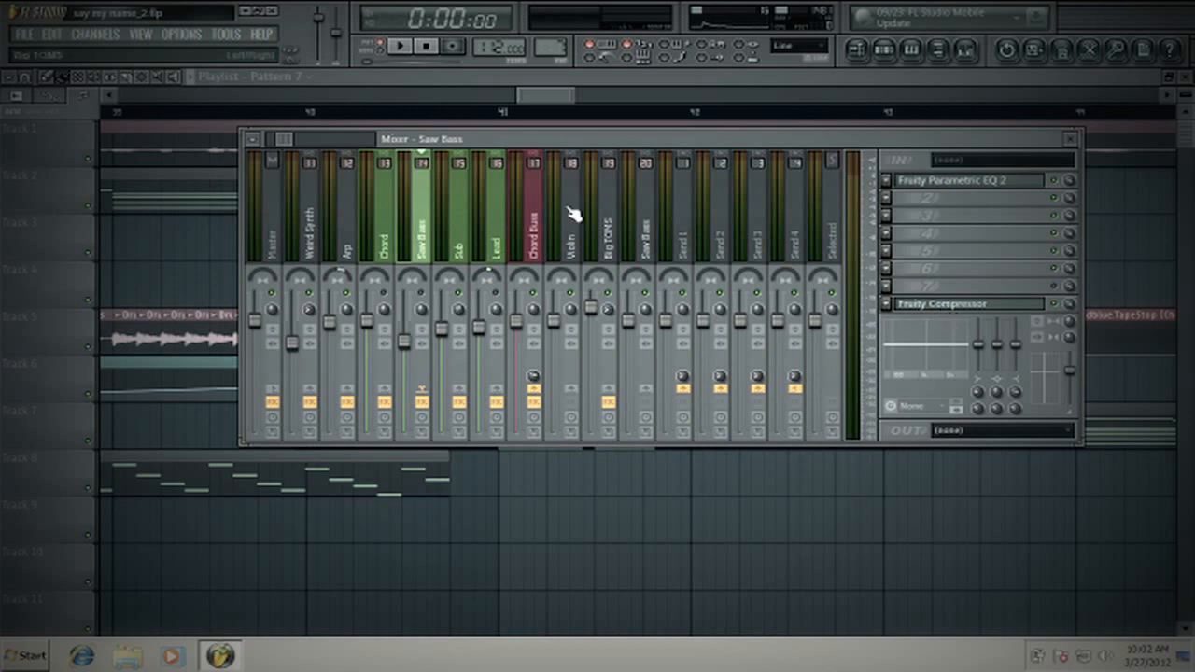
{"action": "left_click", "coordinate": [499, 222]}
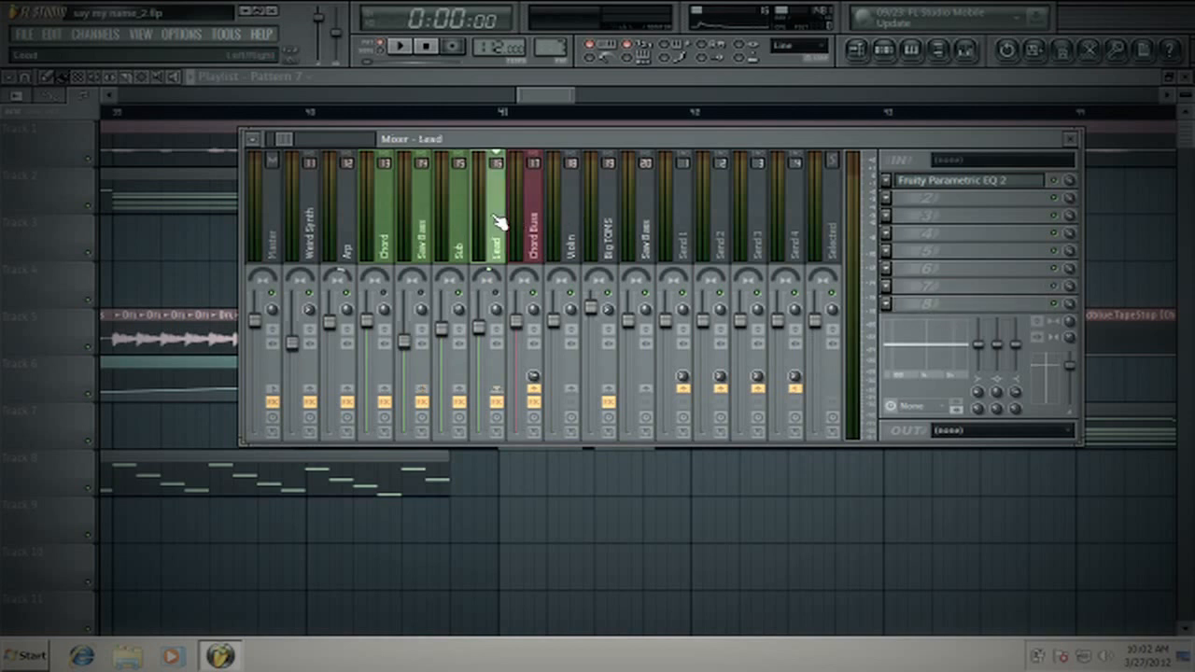
{"action": "left_click", "coordinate": [429, 260]}
{"action": "left_click", "coordinate": [464, 252]}
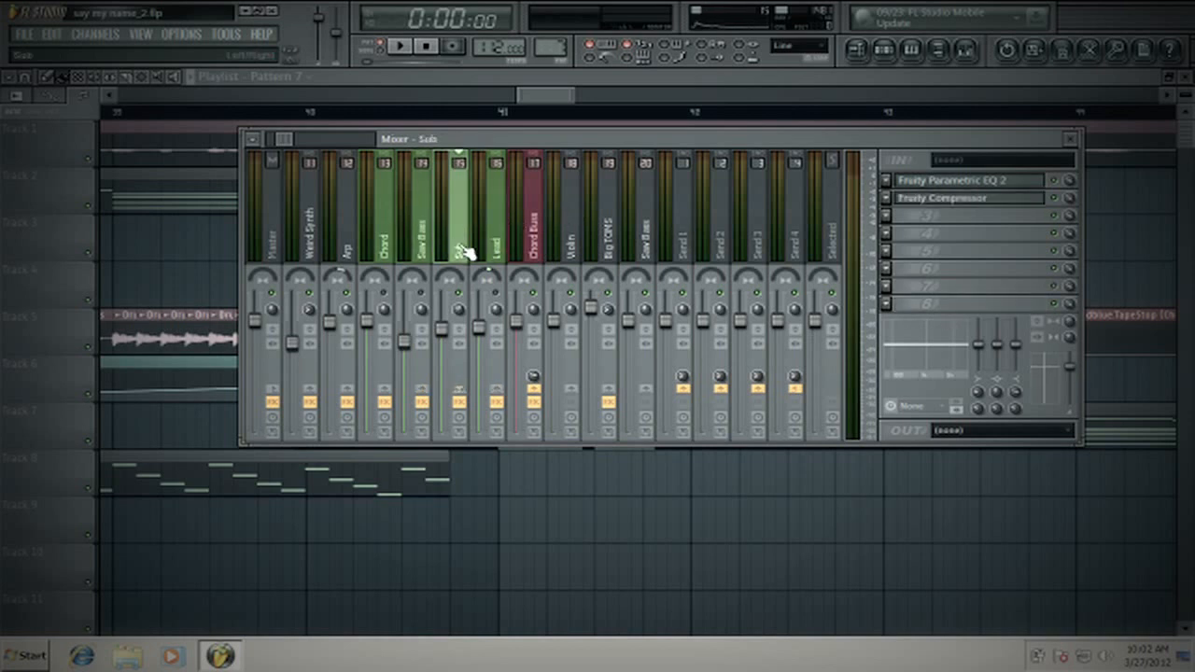
- Open the Sub track's Fruity Parametric EQ 2 and adjust the band 1 high-pass cutoff at the low end while playing the pattern
{"action": "left_click", "coordinate": [950, 182]}
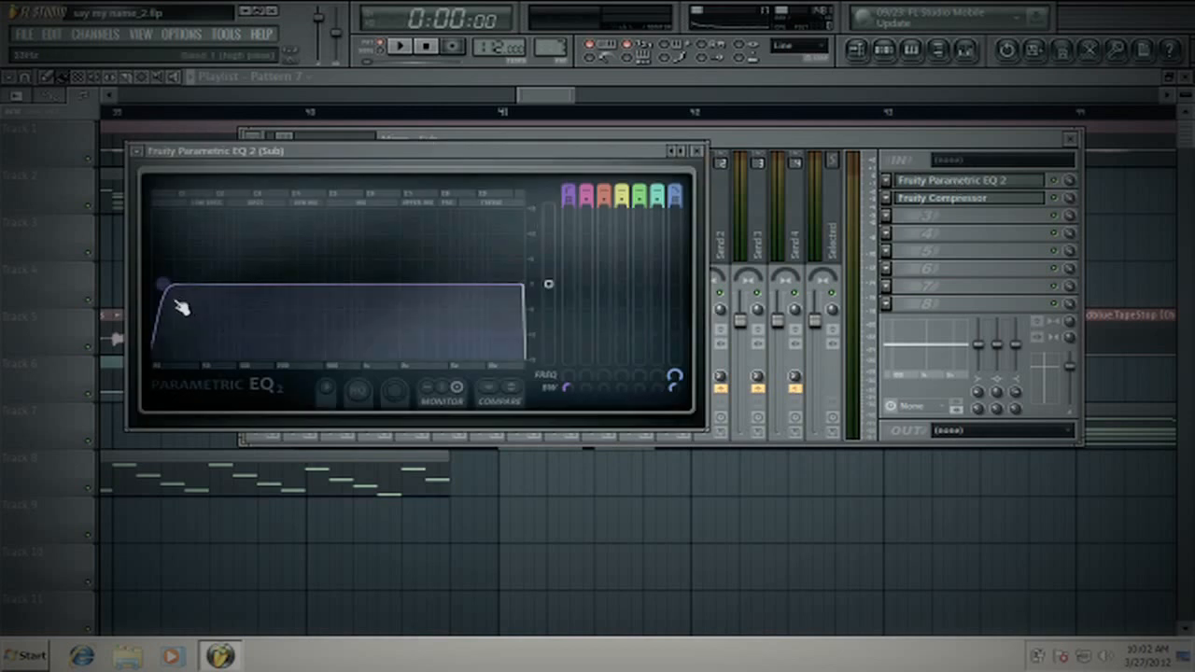
{"action": "mouse_move", "coordinate": [176, 303]}
{"action": "left_mouse_down"}
{"action": "mouse_move", "coordinate": [187, 302]}
{"action": "mouse_move", "coordinate": [177, 284]}
{"action": "left_mouse_up"}
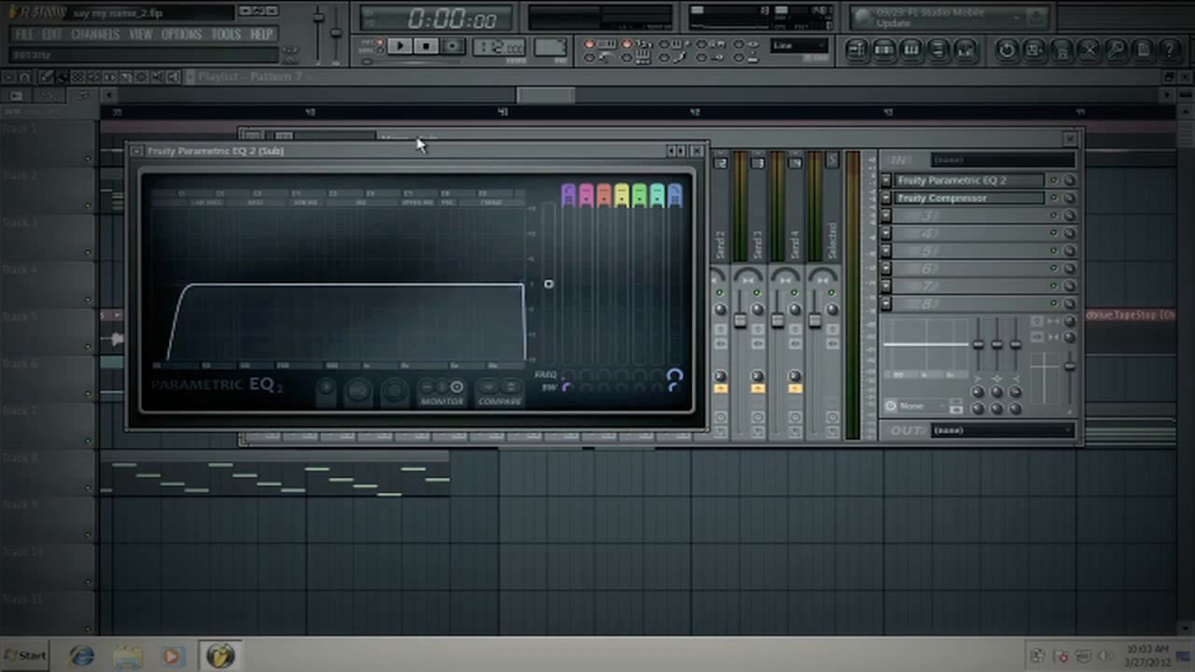
{"action": "left_click", "coordinate": [401, 46]}
{"action": "left_click_drag", "start_coordinate": [177, 284], "coordinate": [168, 283]}
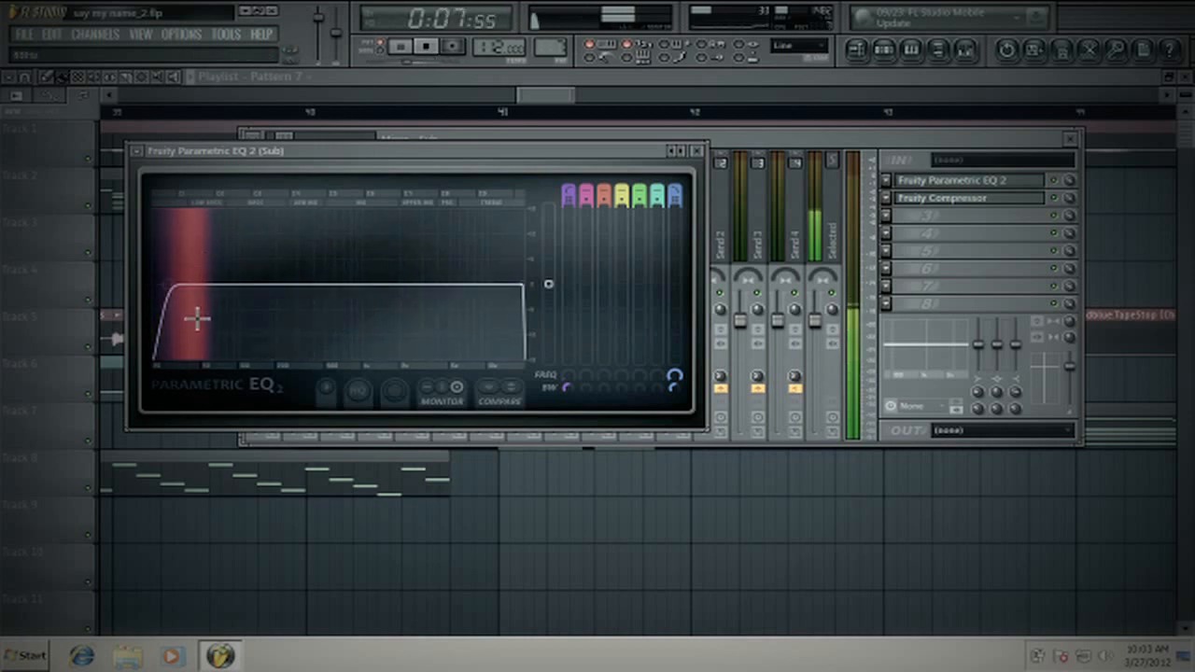
{"action": "left_click_drag", "start_coordinate": [168, 284], "coordinate": [177, 297]}
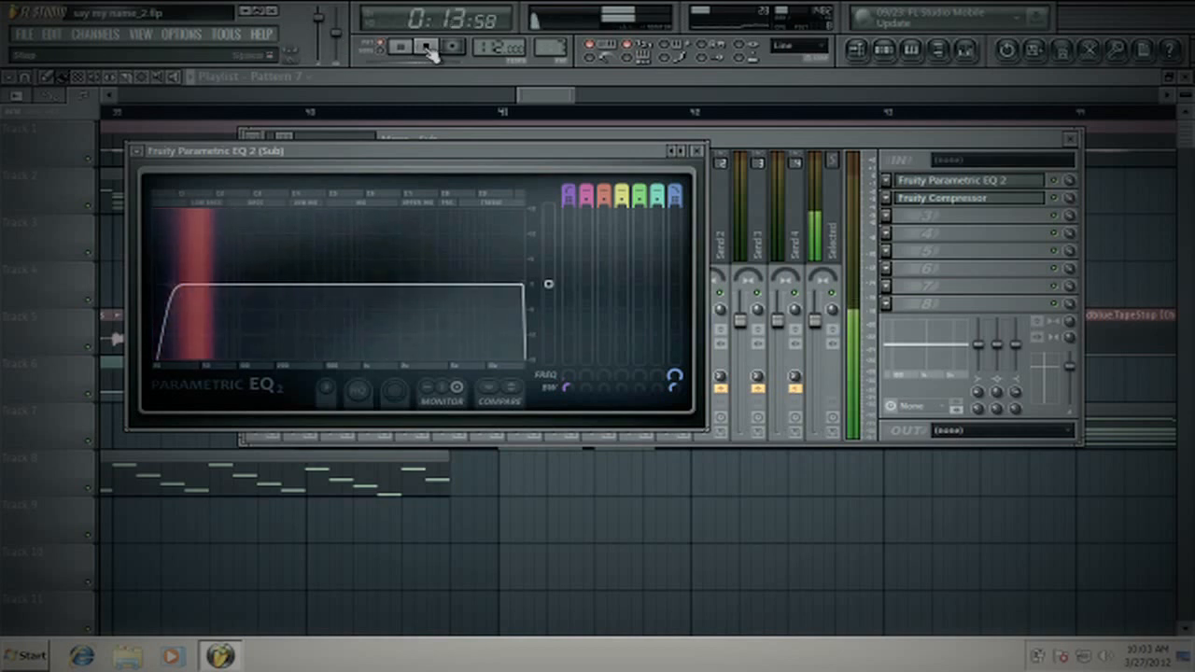
{"action": "left_click", "coordinate": [425, 46]}
- Lower the Sub equalizer's low-pass cutoff into the bass range, fine-tune it during playback, and close the equalizer
{"action": "left_click_drag", "start_coordinate": [516, 286], "coordinate": [233, 283]}
{"action": "left_click", "coordinate": [401, 47]}
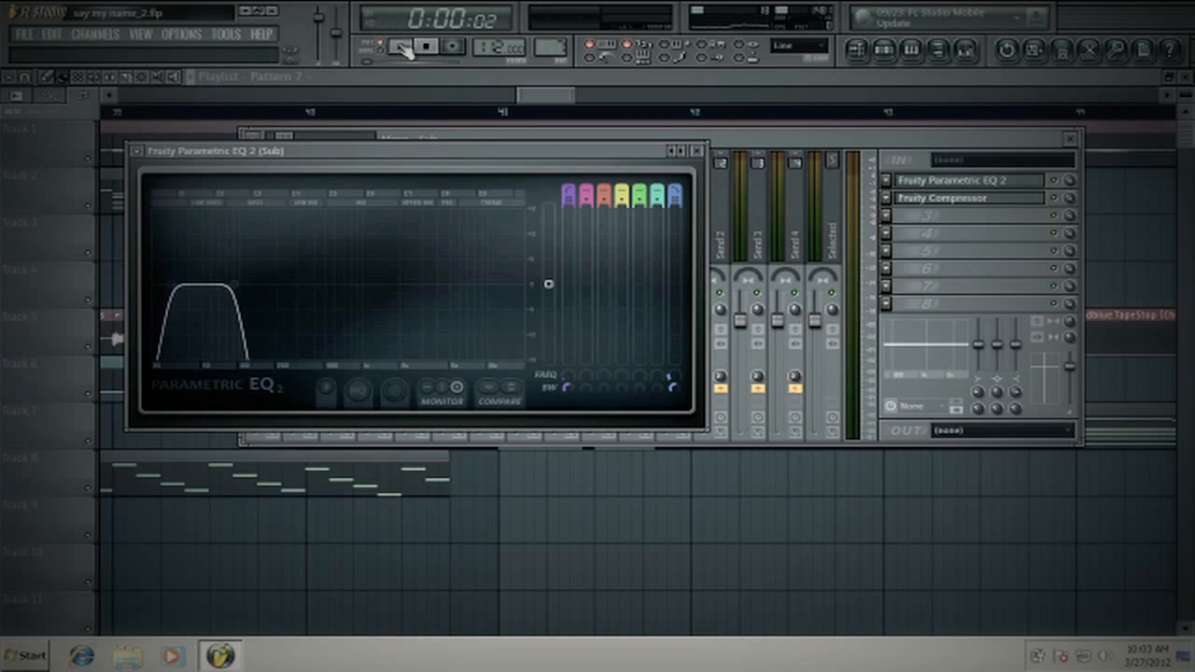
{"action": "left_click_drag", "start_coordinate": [234, 284], "coordinate": [259, 284]}
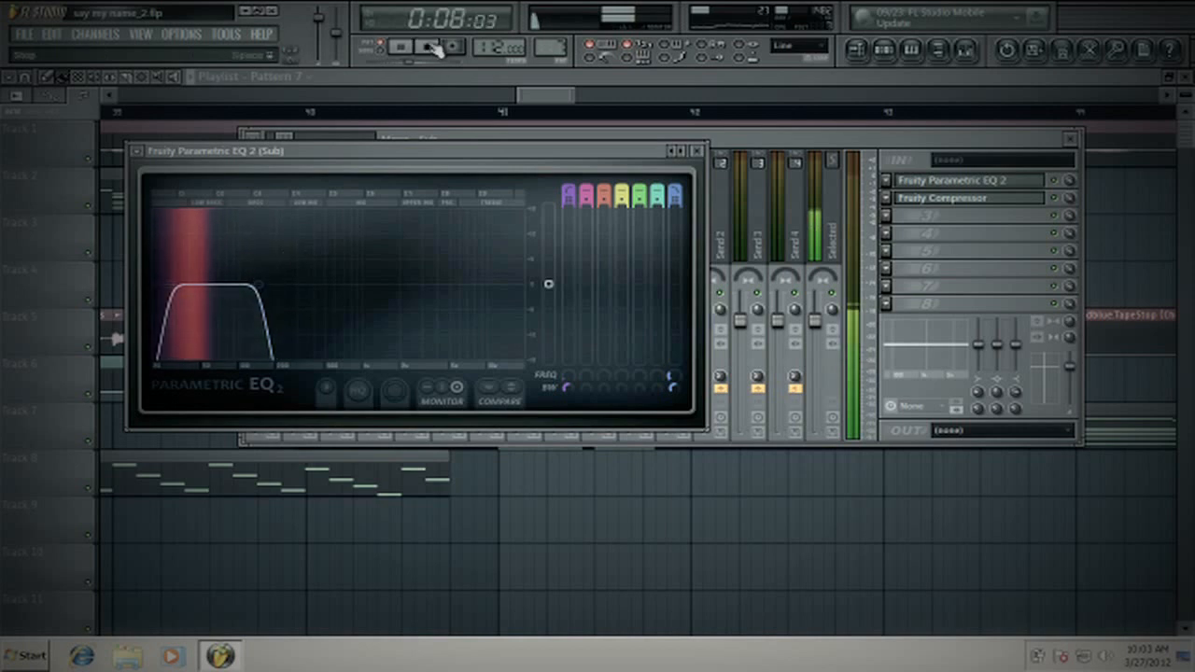
{"action": "left_click", "coordinate": [426, 47]}
{"action": "left_click", "coordinate": [697, 151]}
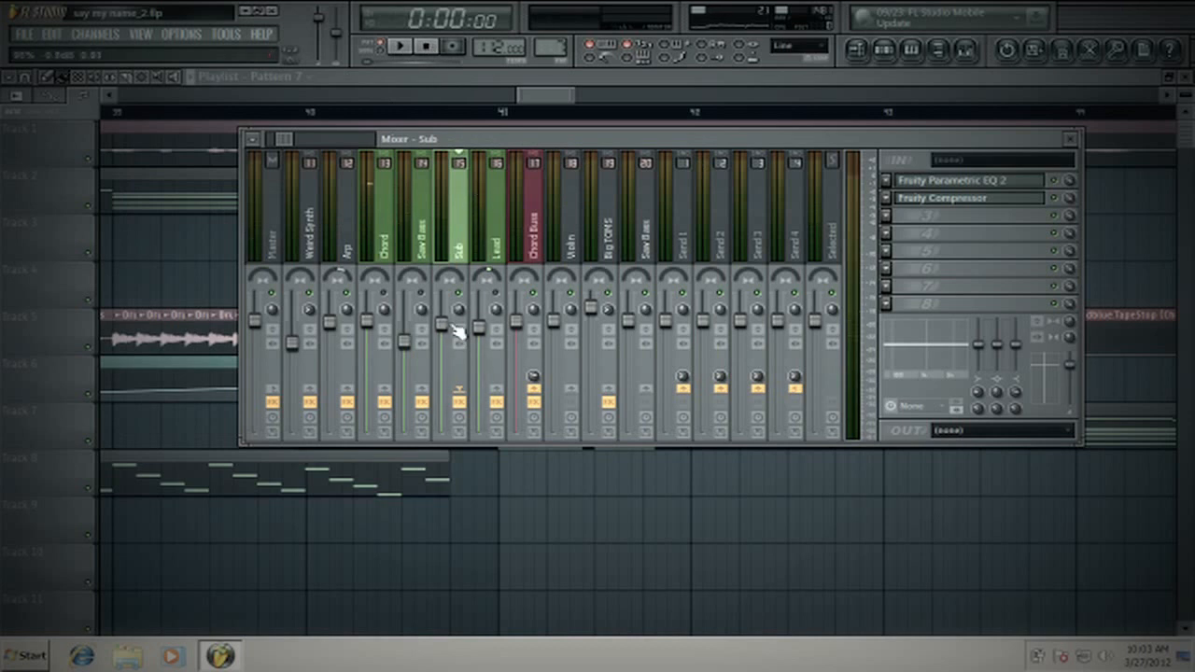
- Check the volume settings of the Chord, Saw Bass and Sub layers in the mixer
{"action": "left_click", "coordinate": [383, 314]}
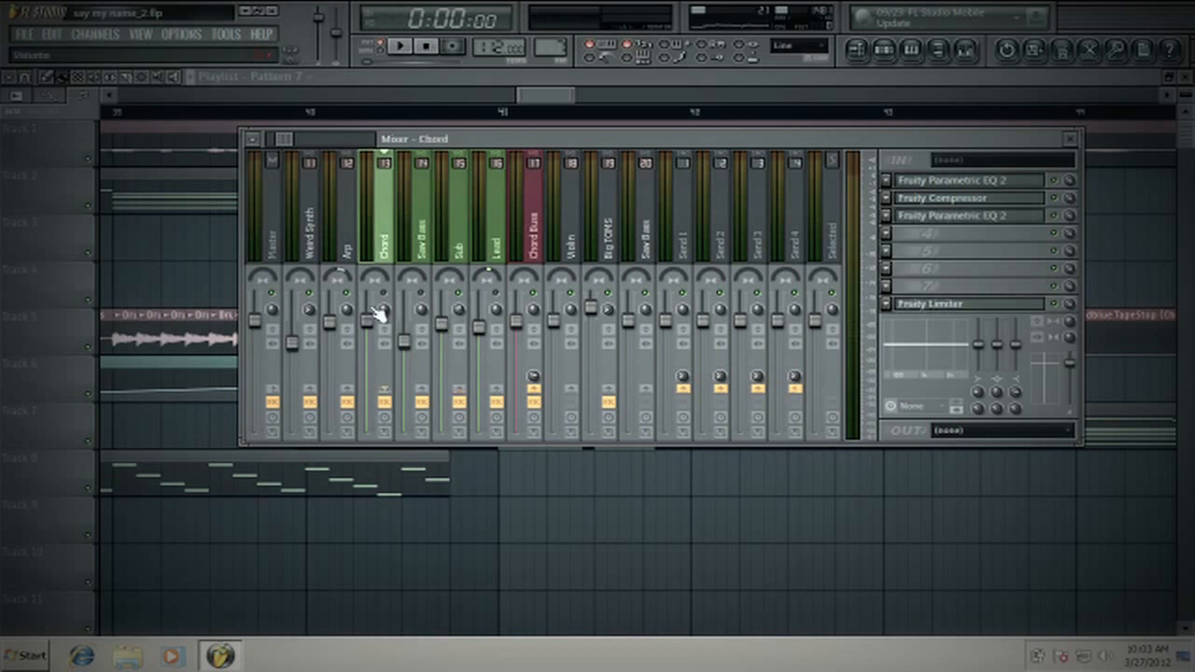
{"action": "left_click", "coordinate": [421, 314]}
{"action": "left_click", "coordinate": [452, 316]}
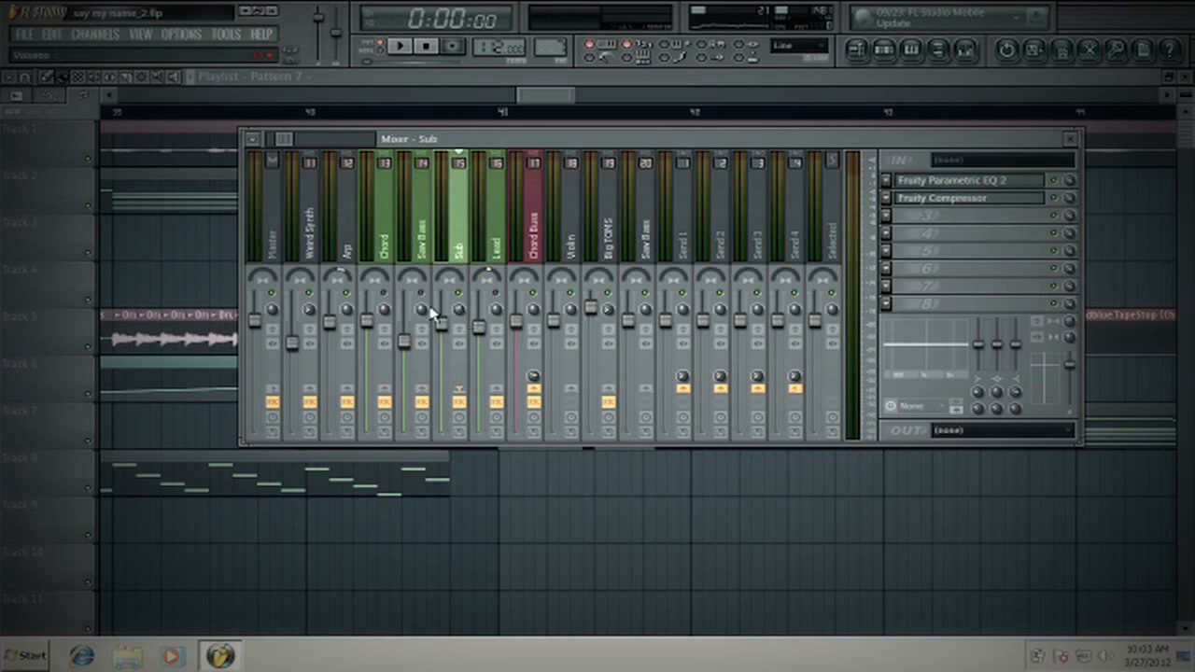
{"action": "left_click", "coordinate": [253, 139]}
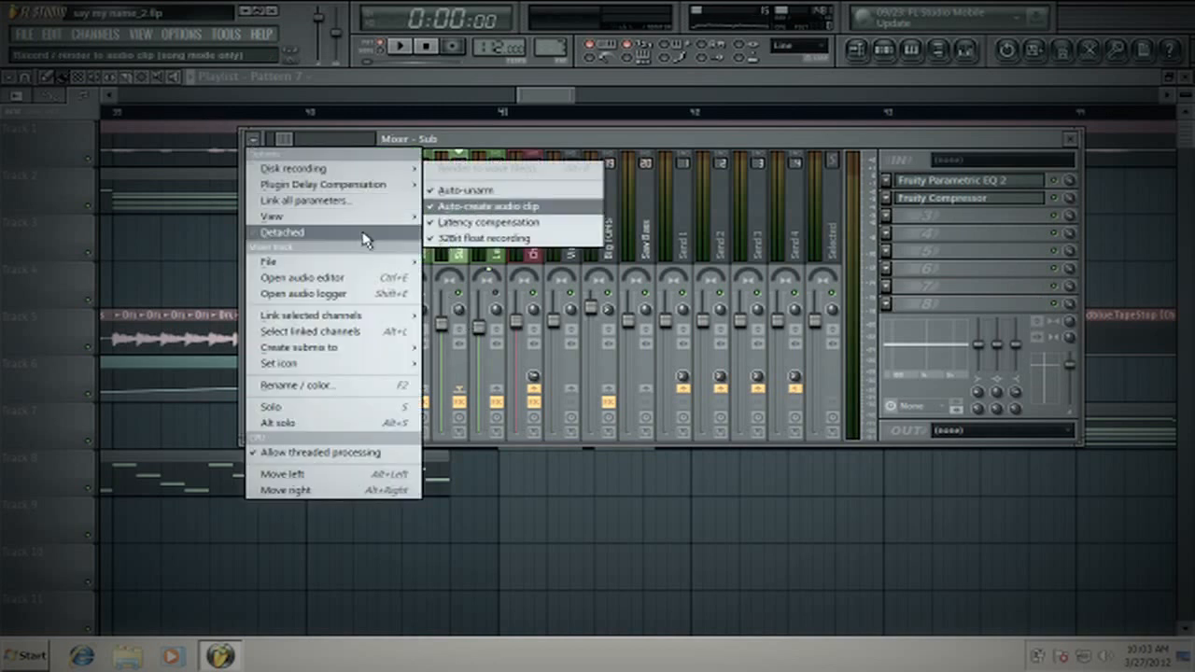
{"action": "mouse_move", "coordinate": [374, 217]}
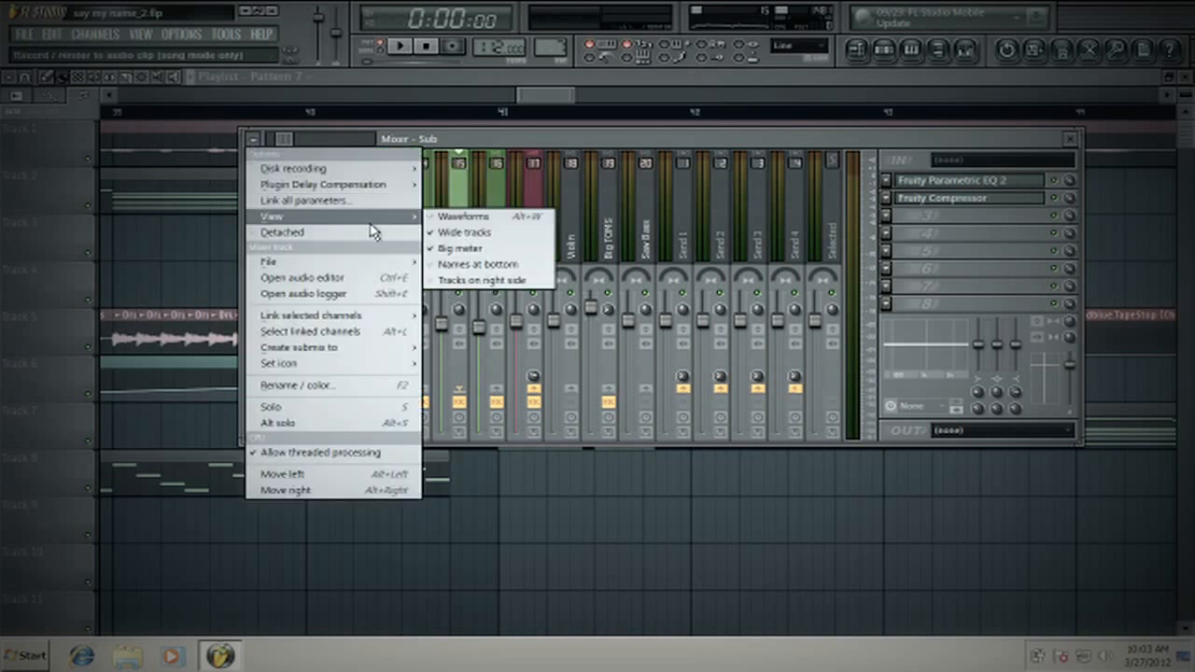
{"action": "left_click", "coordinate": [478, 249]}
{"action": "left_click", "coordinate": [253, 139]}
{"action": "mouse_move", "coordinate": [336, 218]}
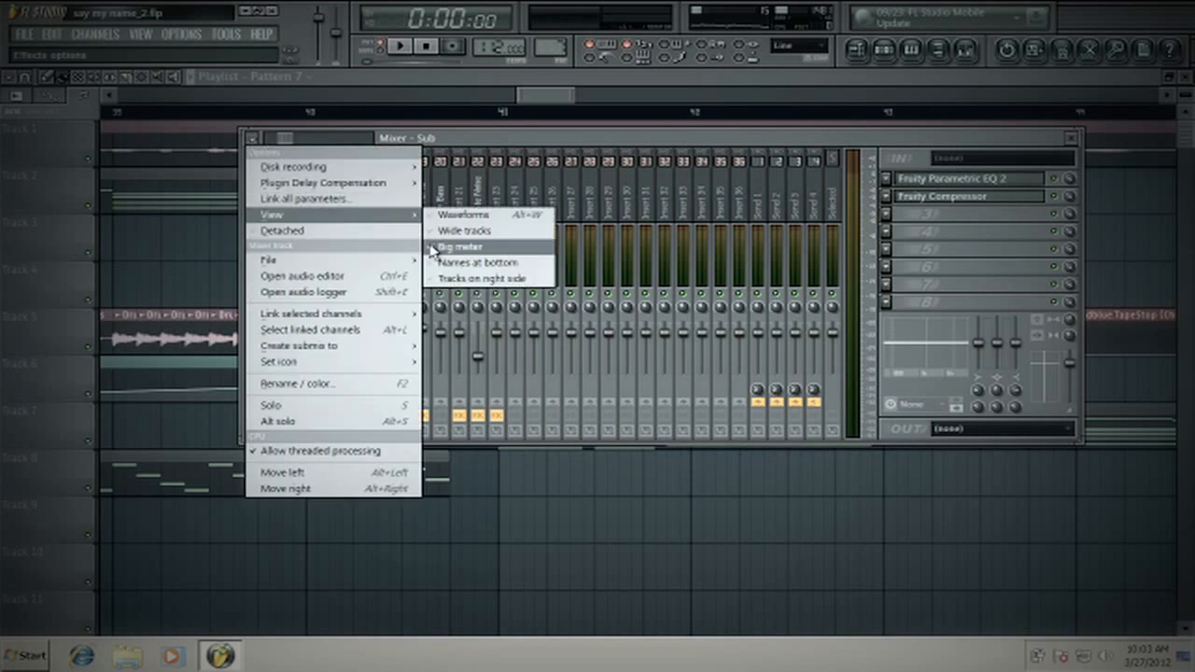
{"action": "left_click", "coordinate": [454, 232]}
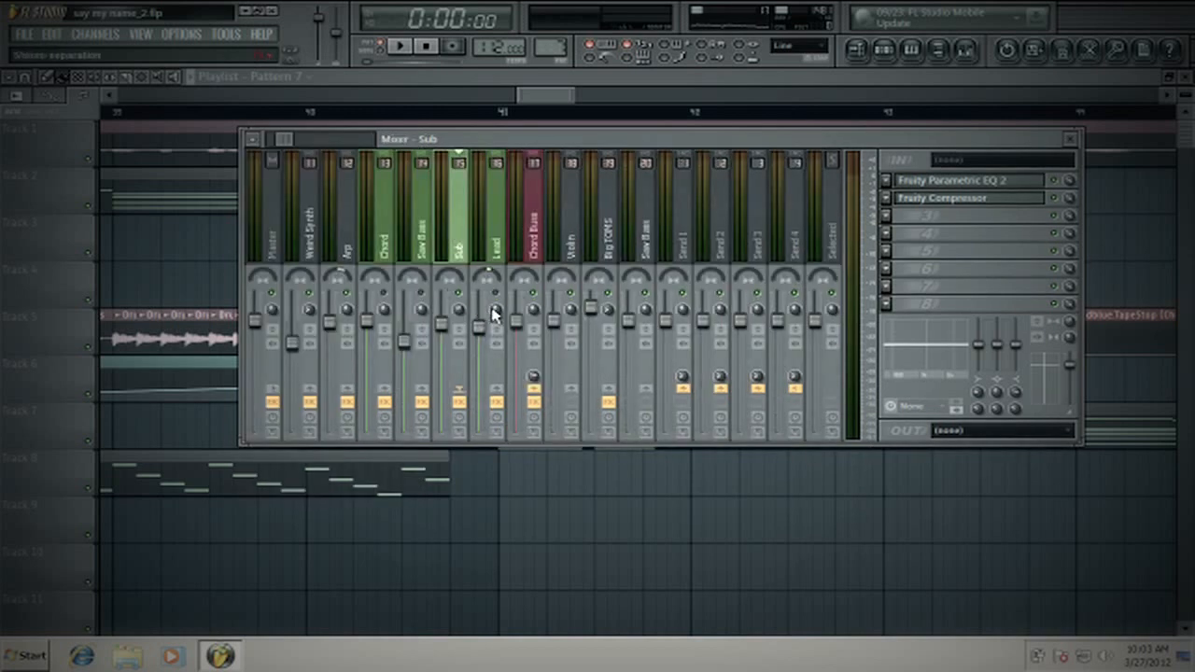
- Inspect the Lead's stereo separation, select the Saw Bass track, and play the chord pattern several times to check the layer levels
{"action": "left_click_drag", "start_coordinate": [496, 314], "coordinate": [495, 327]}
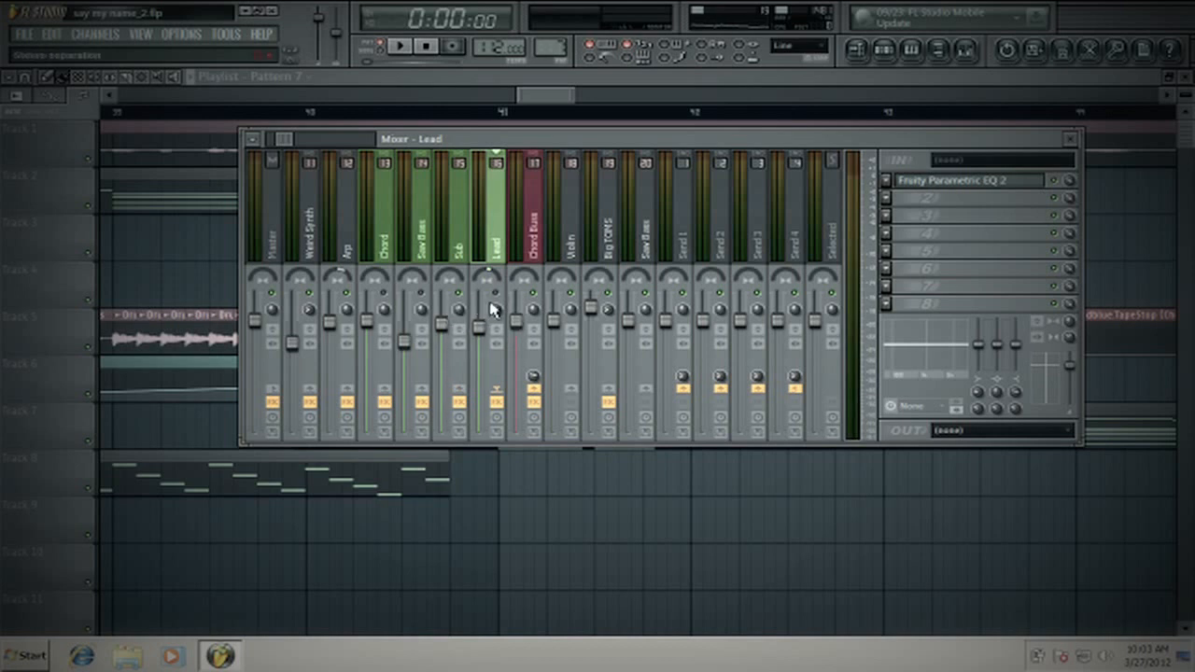
{"action": "left_click", "coordinate": [427, 244]}
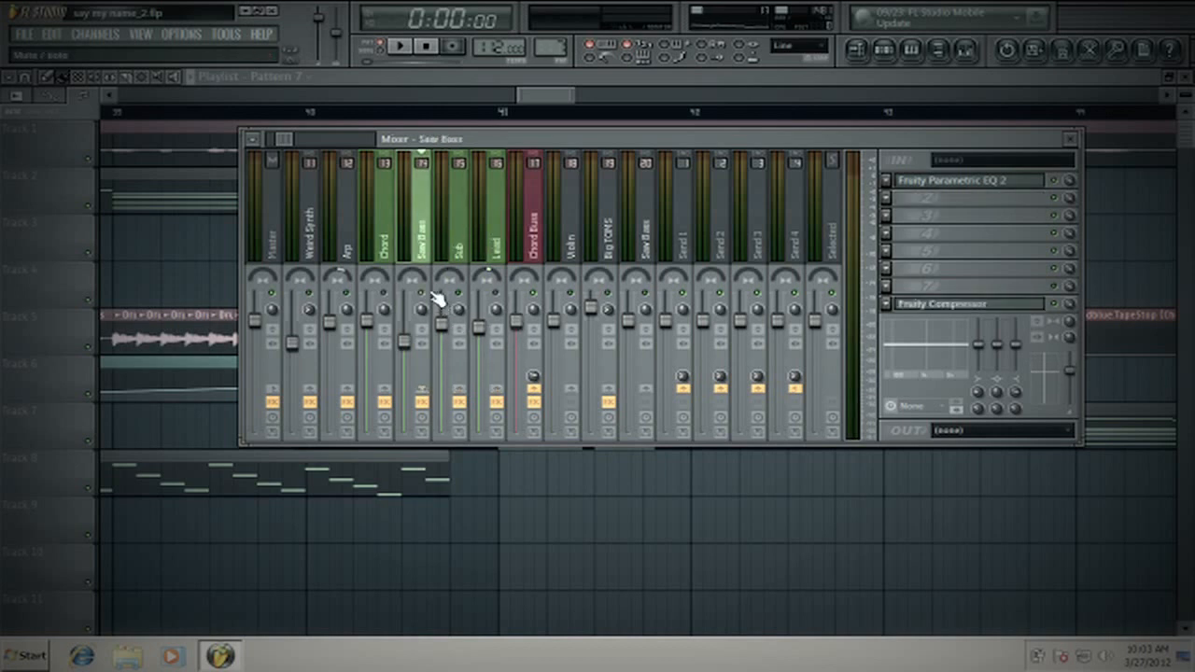
{"action": "key", "text": "space"}
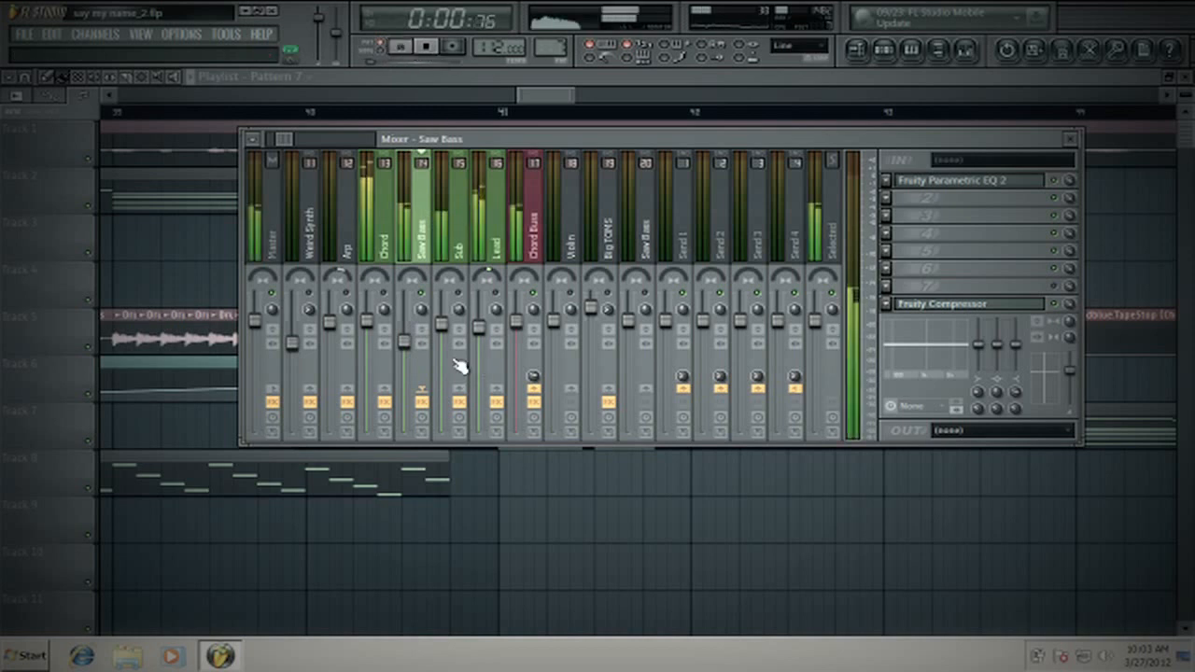
{"action": "left_click", "coordinate": [426, 47]}
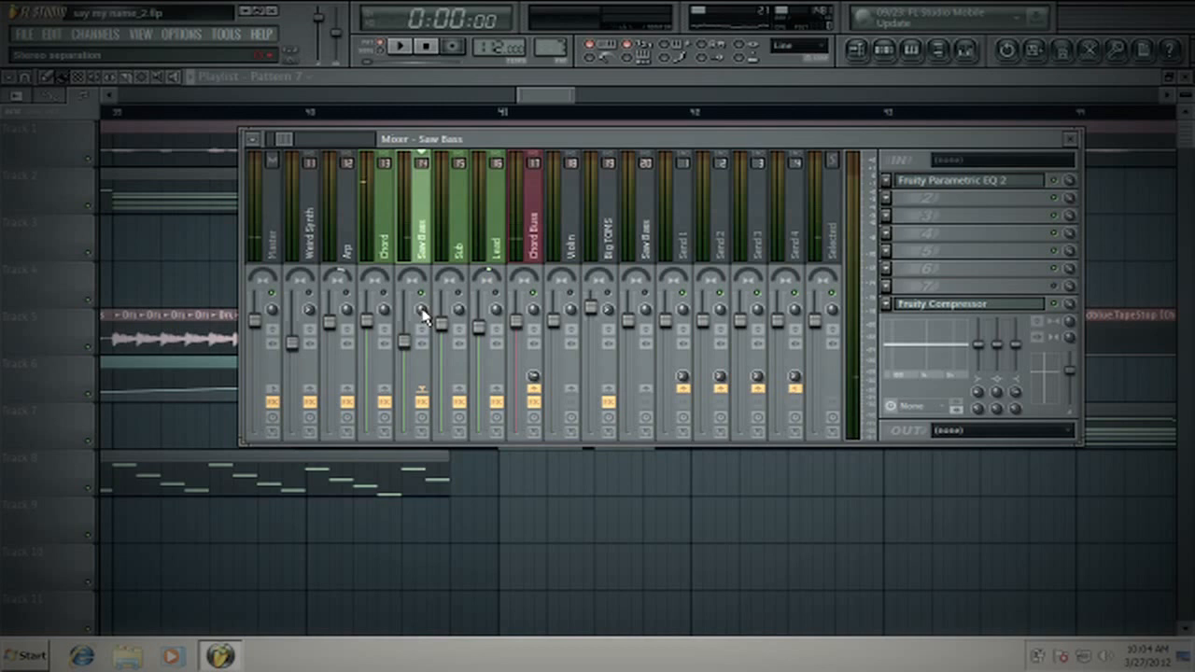
{"action": "left_click", "coordinate": [401, 46]}
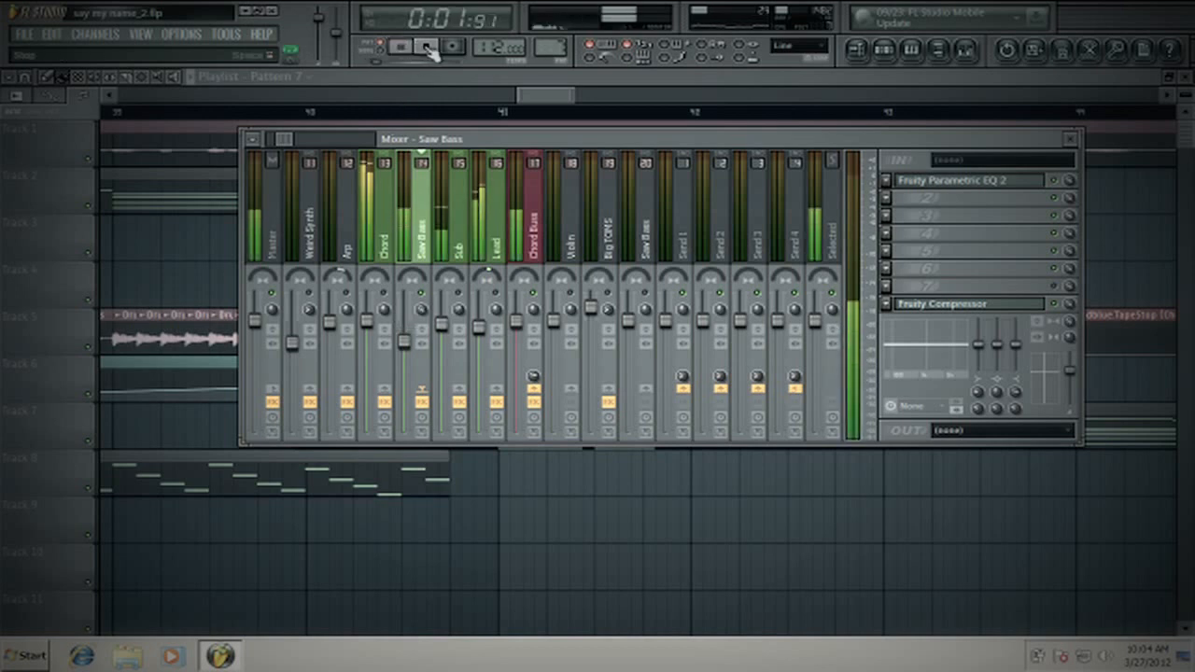
{"action": "left_click", "coordinate": [426, 47]}
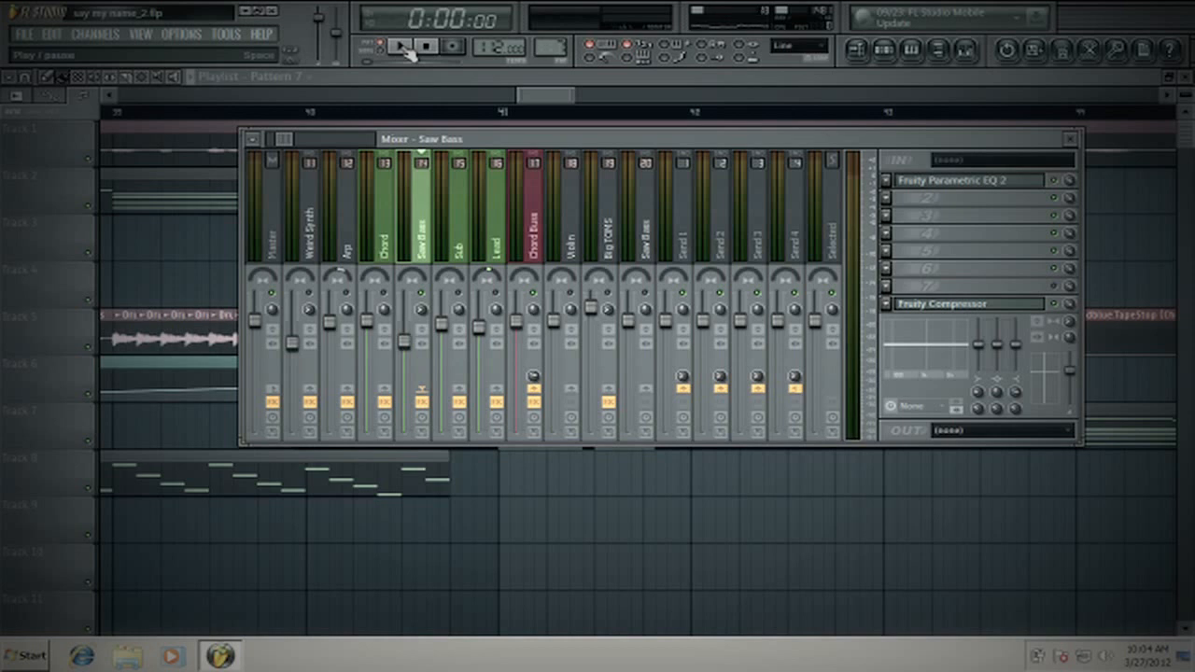
{"action": "left_click", "coordinate": [402, 46]}
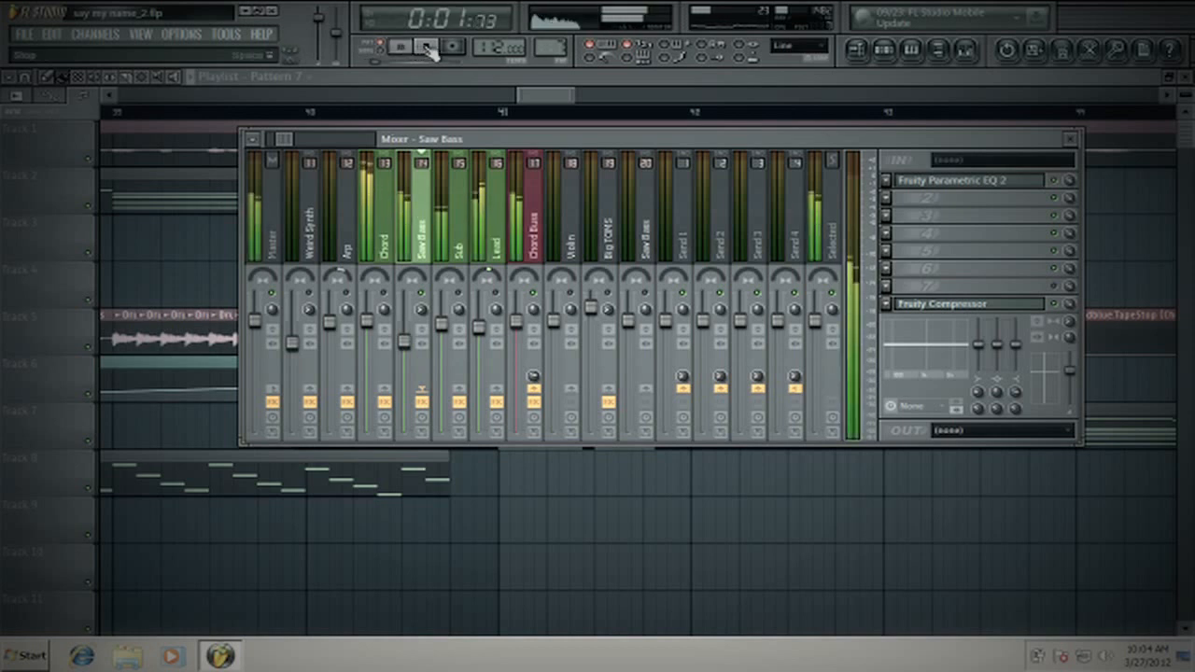
{"action": "left_click", "coordinate": [426, 48]}
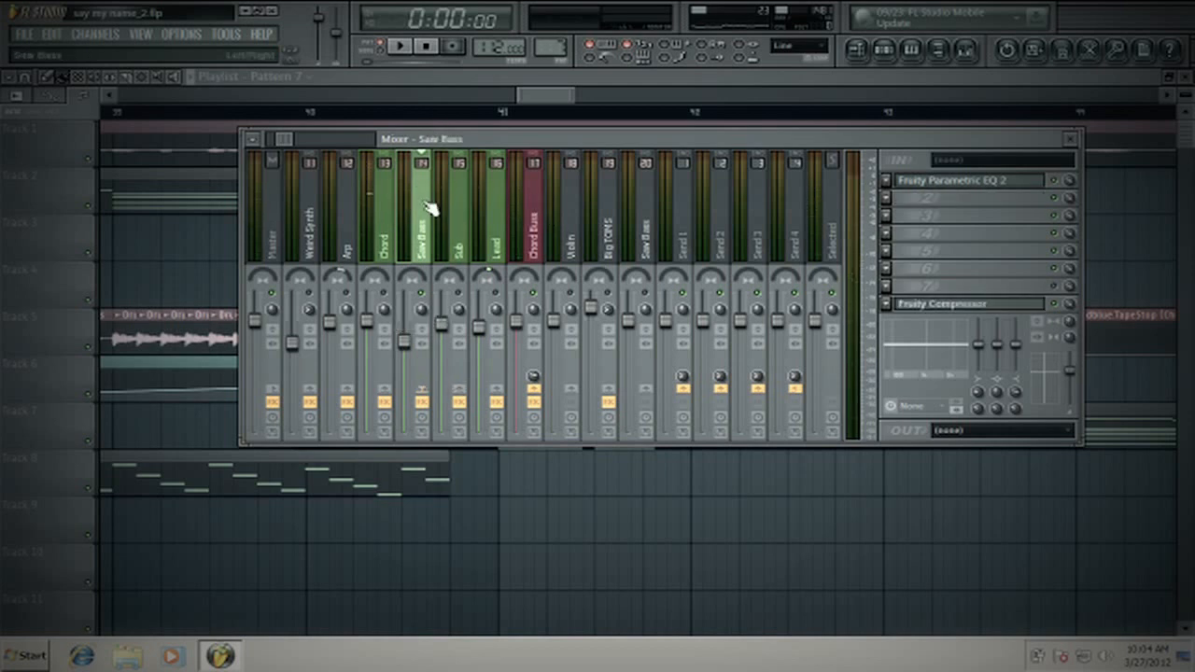
- Switch between the Lead, Sub and Saw Bass tracks to compare how the bass layers are processed
{"action": "left_click", "coordinate": [477, 219]}
{"action": "left_click", "coordinate": [458, 224]}
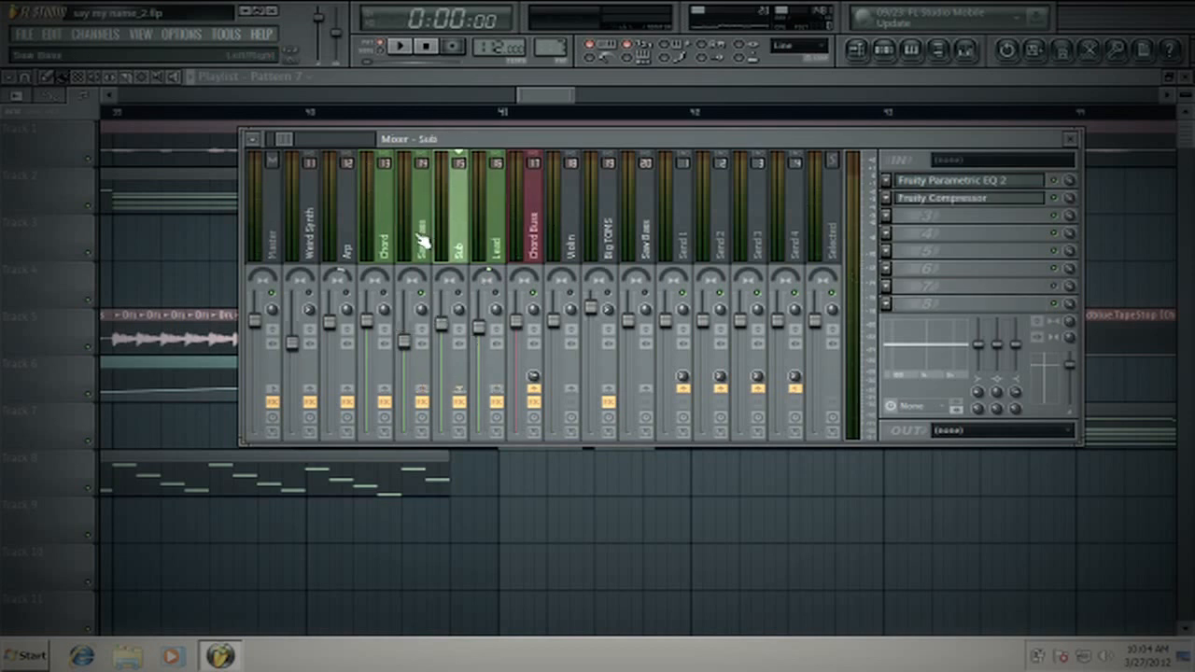
{"action": "left_click", "coordinate": [419, 238]}
{"action": "left_click", "coordinate": [465, 239]}
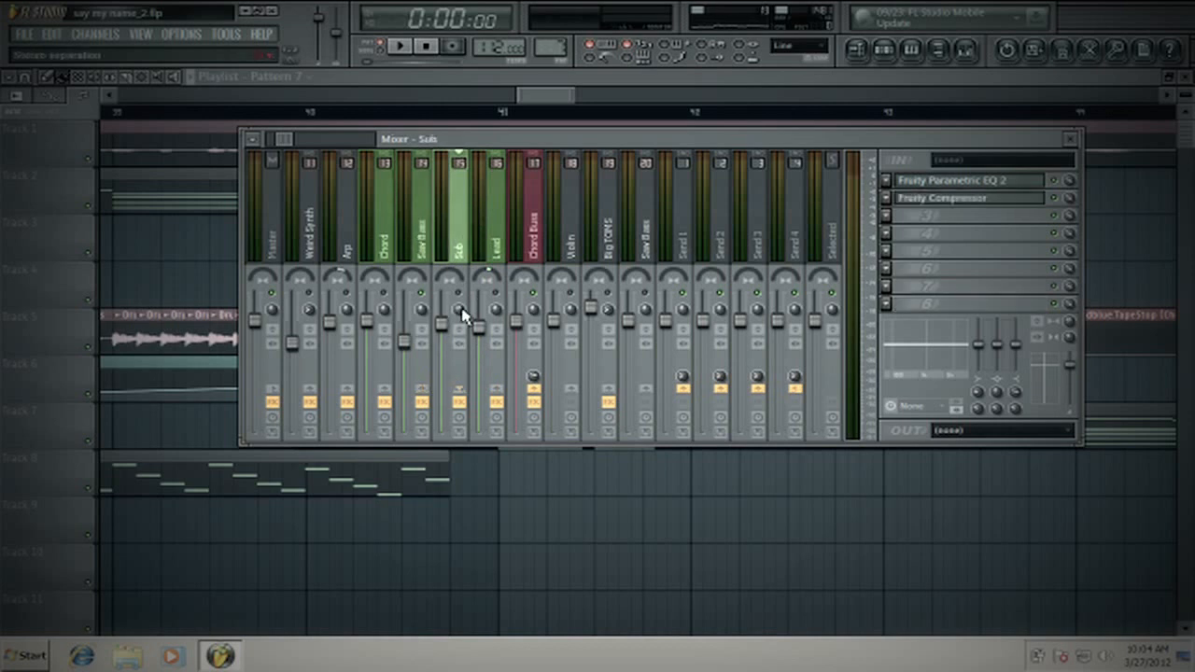
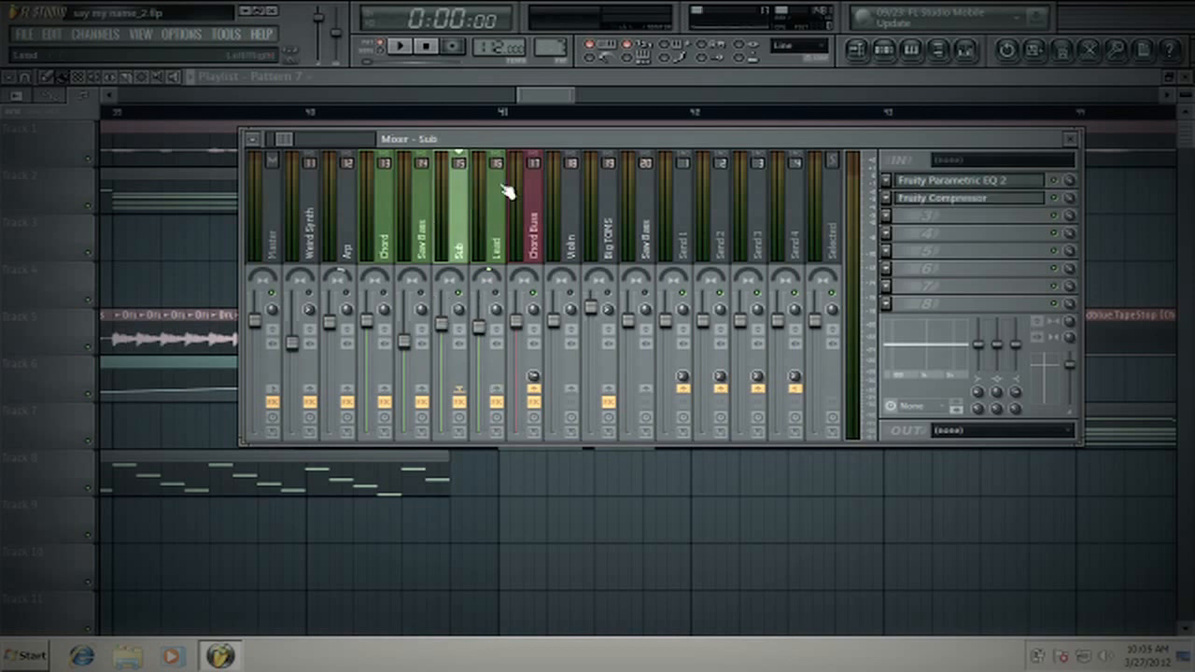
- Select the Lead track in the mixer and play the chord pattern to check its level against the other layers
{"action": "left_click", "coordinate": [500, 247]}
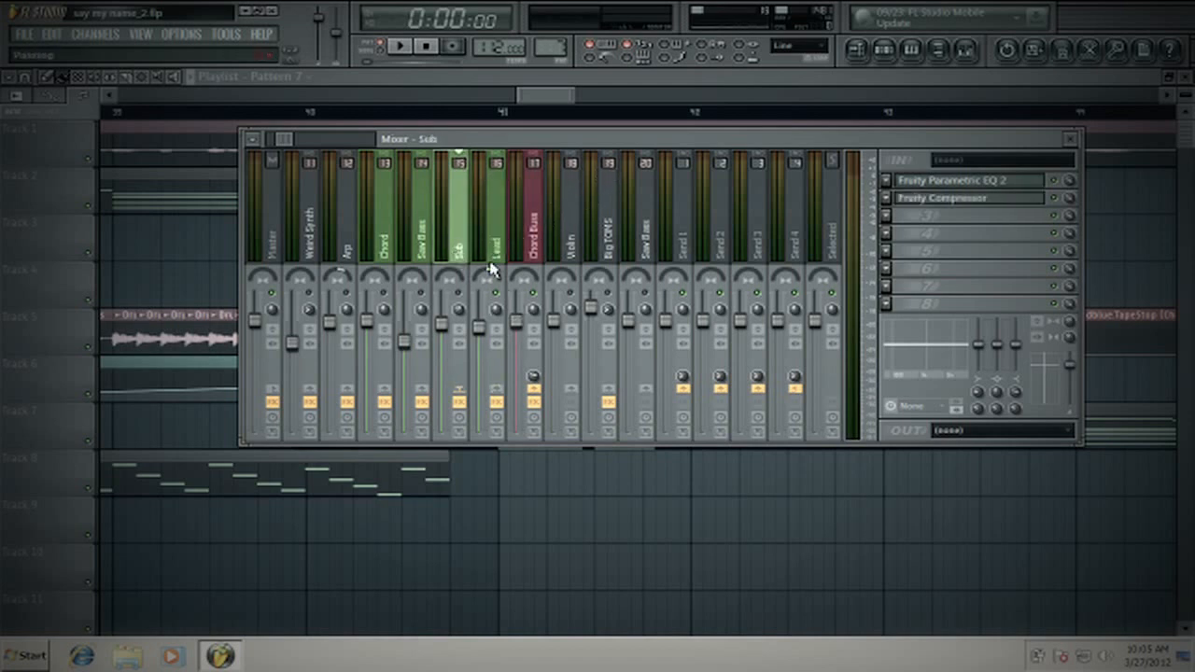
{"action": "left_click", "coordinate": [498, 234]}
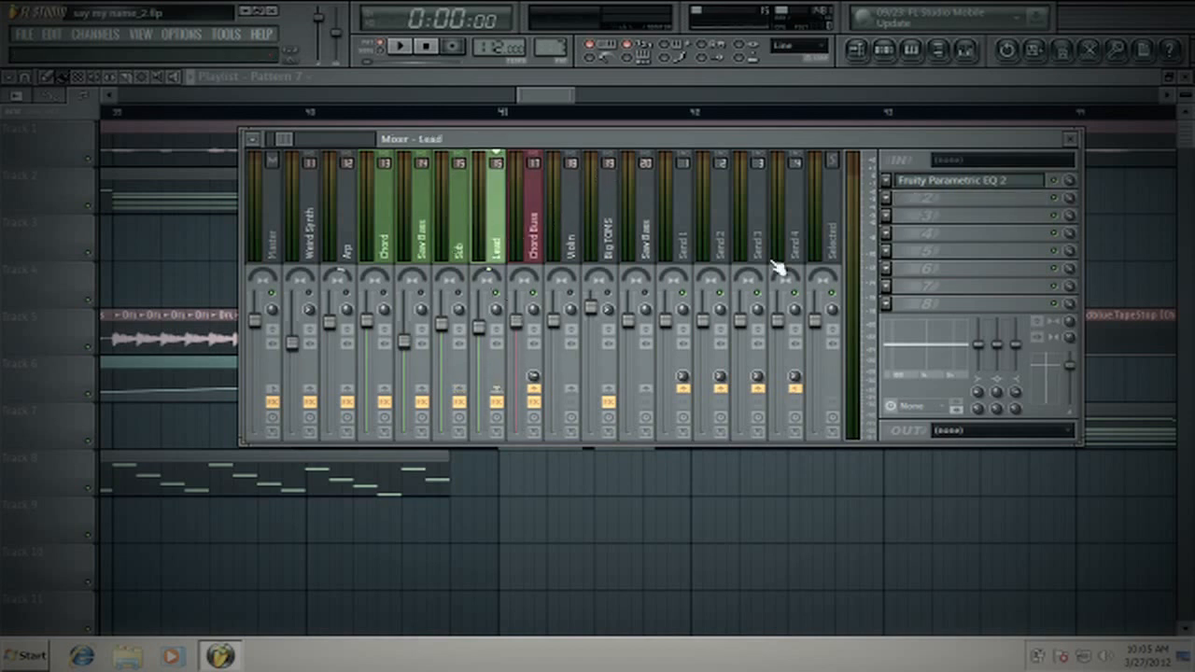
{"action": "left_click", "coordinate": [403, 47]}
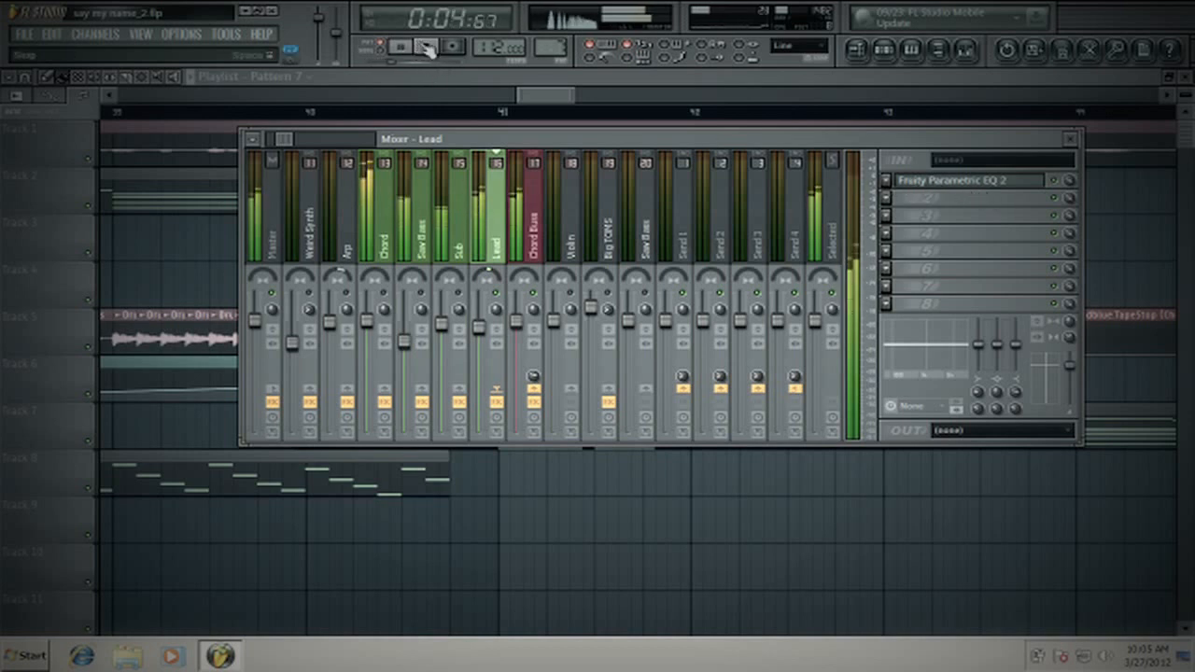
{"action": "left_click", "coordinate": [425, 48]}
- Raise the high-pass cutoff of the Lead's Fruity Parametric EQ 2 to about 350 Hz and audition it with the pattern
{"action": "left_click", "coordinate": [989, 187]}
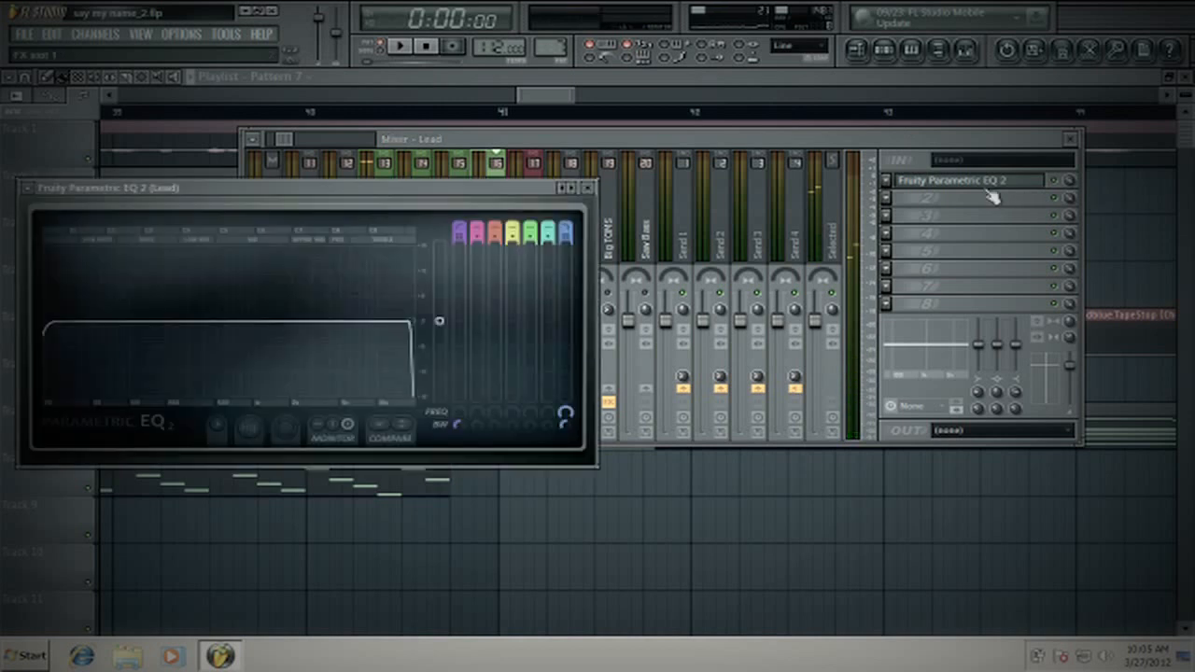
{"action": "left_click_drag", "start_coordinate": [399, 186], "coordinate": [678, 231]}
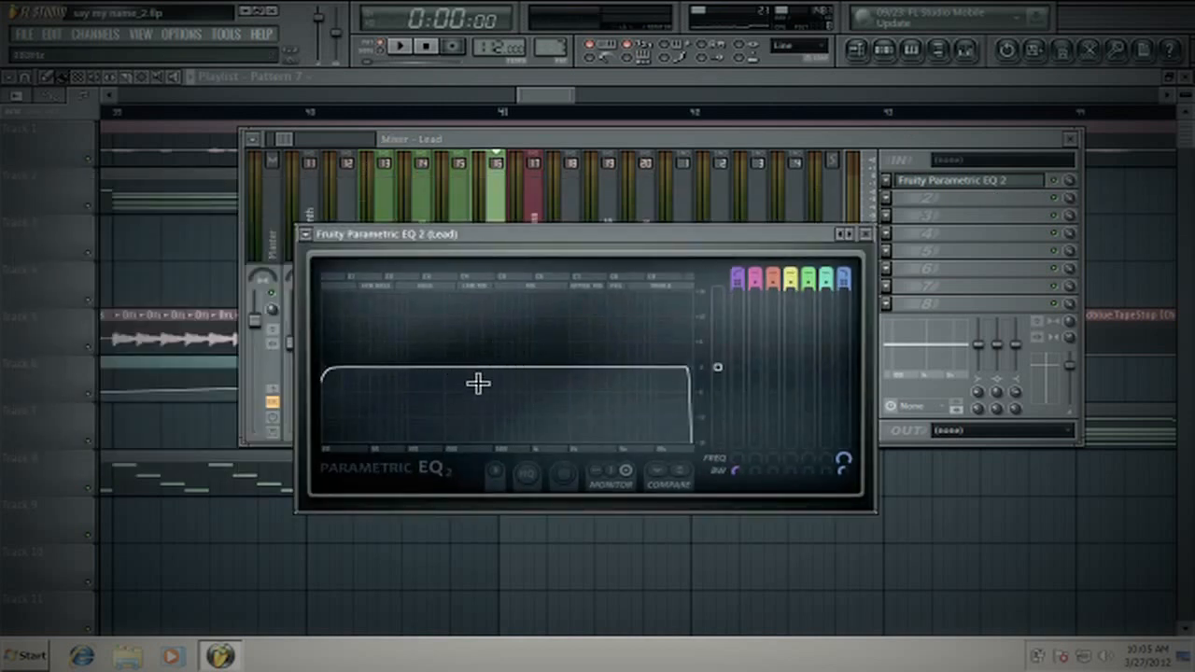
{"action": "left_click", "coordinate": [408, 48]}
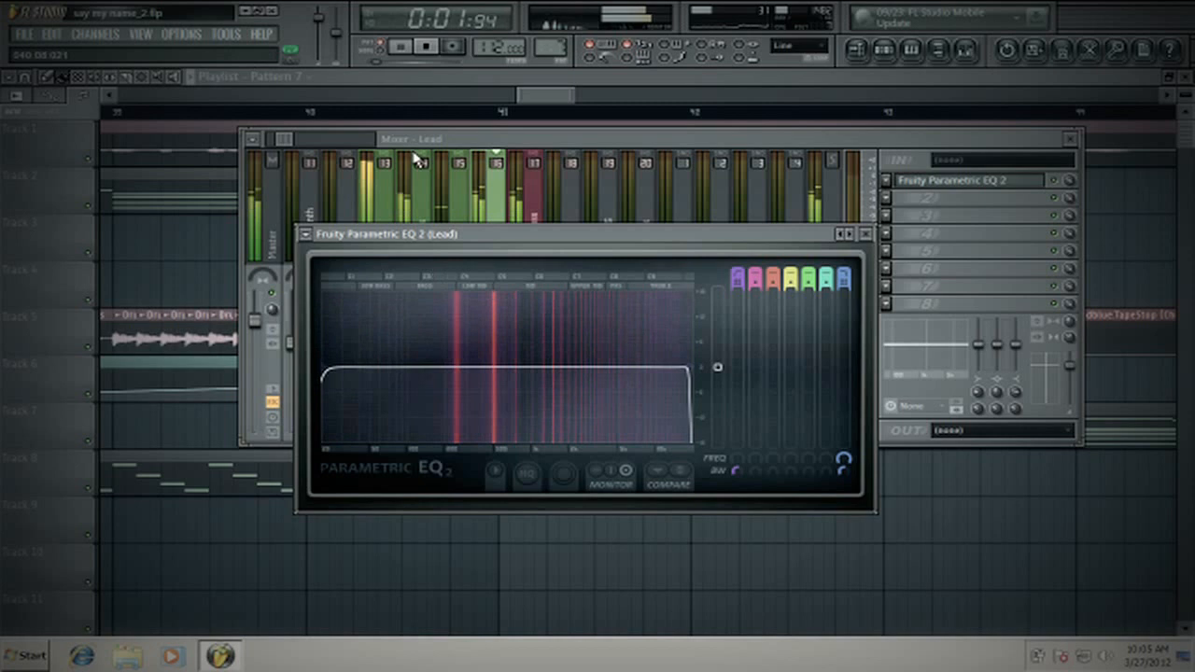
{"action": "left_click", "coordinate": [425, 46]}
{"action": "left_click_drag", "start_coordinate": [325, 368], "coordinate": [475, 373]}
{"action": "left_click", "coordinate": [401, 48]}
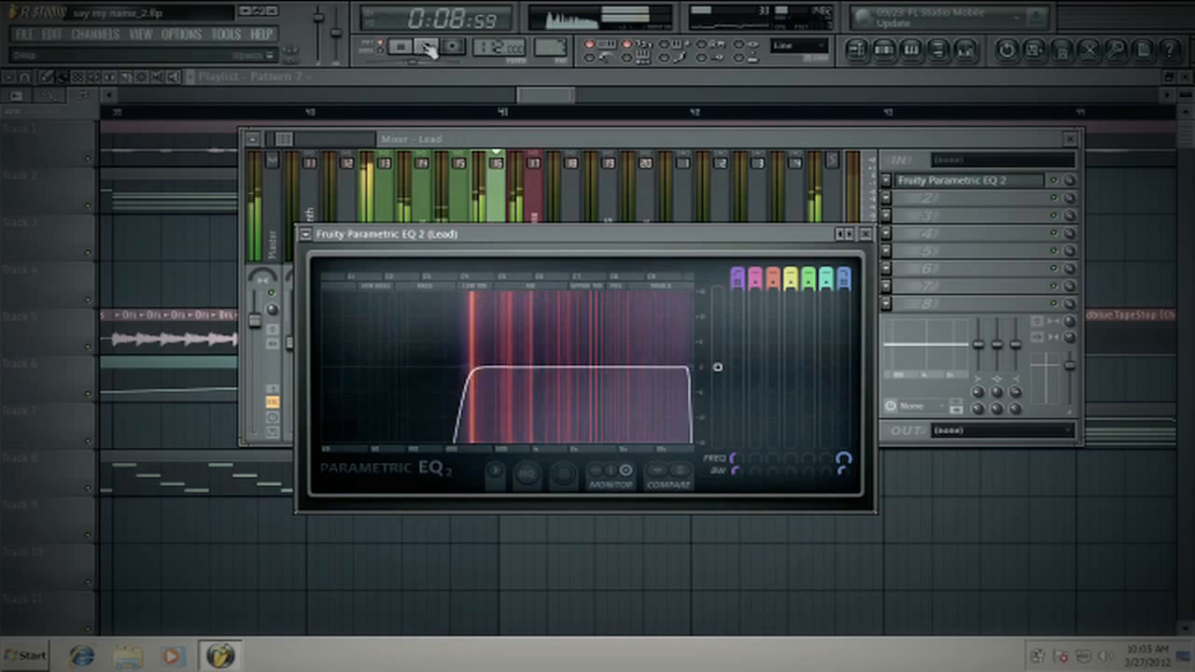
{"action": "left_click", "coordinate": [425, 46]}
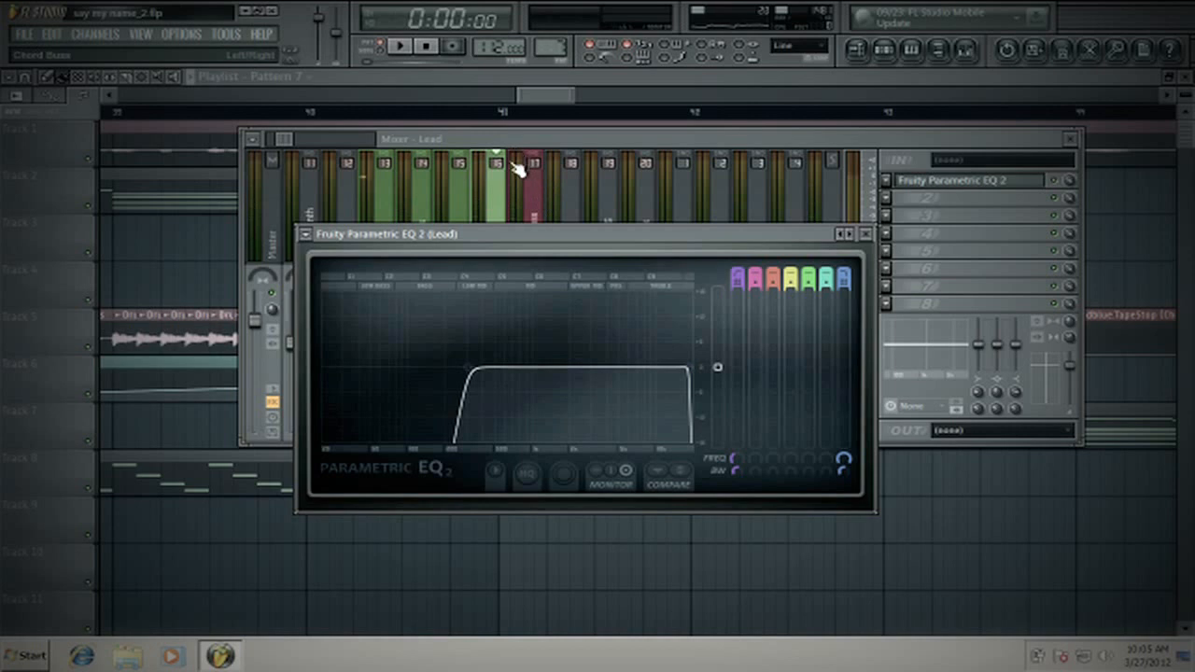
- Open the Chord's first Fruity Parametric EQ 2 and arrange it beside the Lead's equalizer for comparison
{"action": "left_click_drag", "start_coordinate": [499, 247], "coordinate": [425, 286]}
{"action": "left_click", "coordinate": [391, 233]}
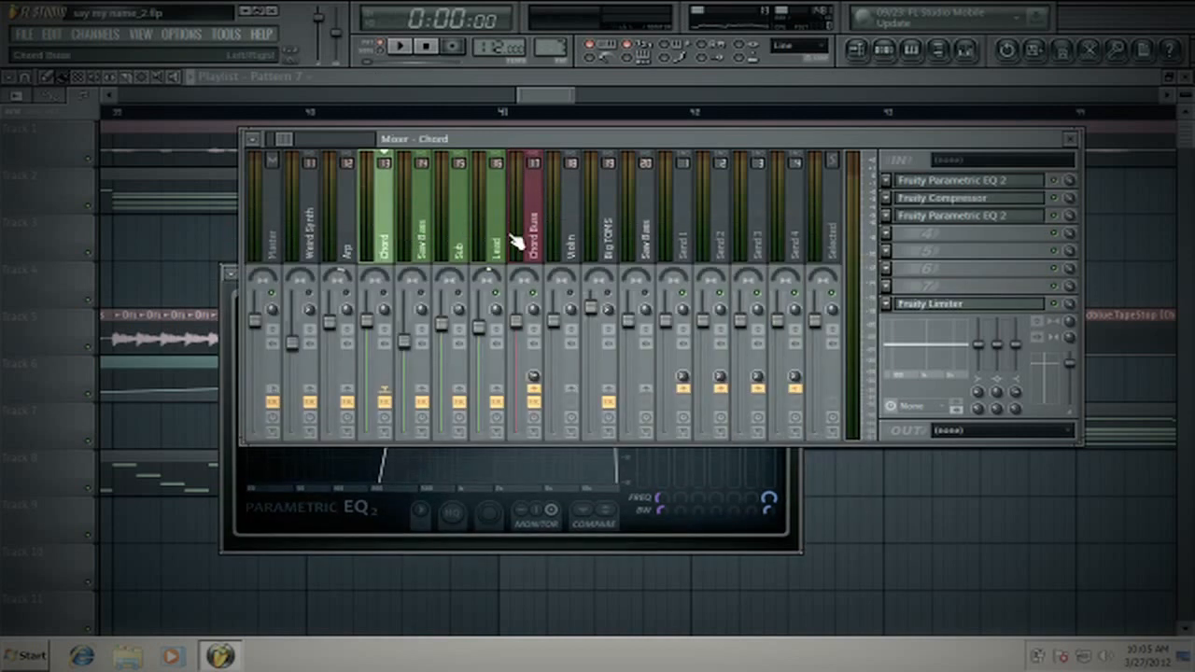
{"action": "left_click", "coordinate": [498, 244]}
{"action": "left_click", "coordinate": [382, 243]}
{"action": "left_click", "coordinate": [957, 182]}
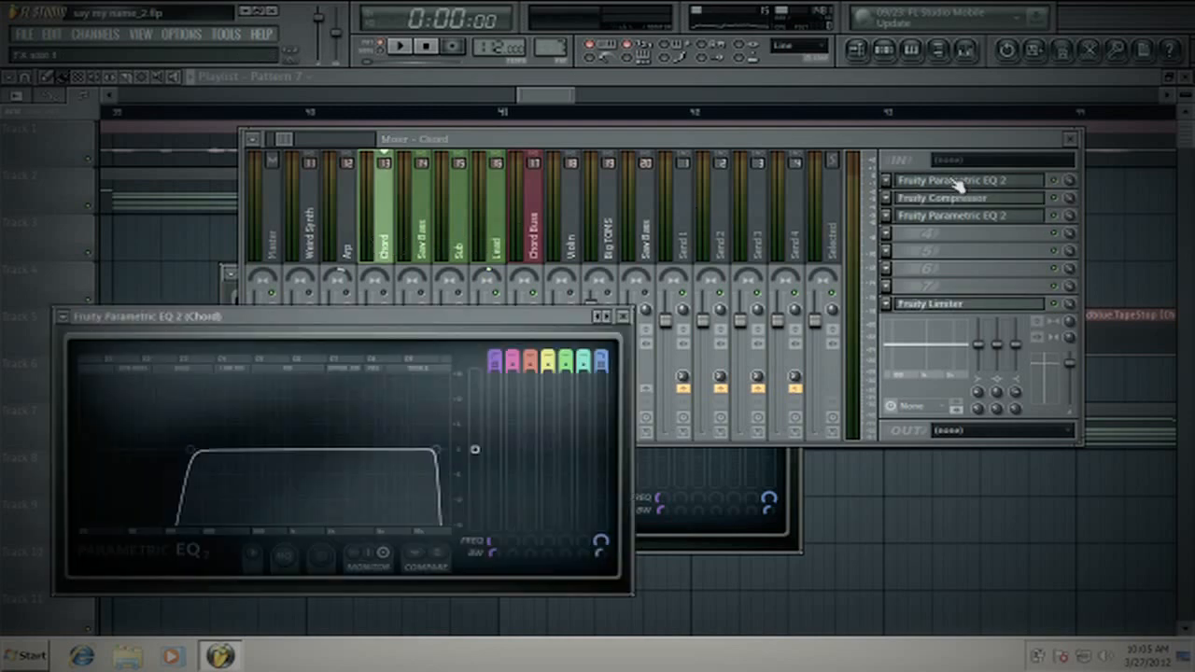
{"action": "left_click_drag", "start_coordinate": [415, 317], "coordinate": [423, 199]}
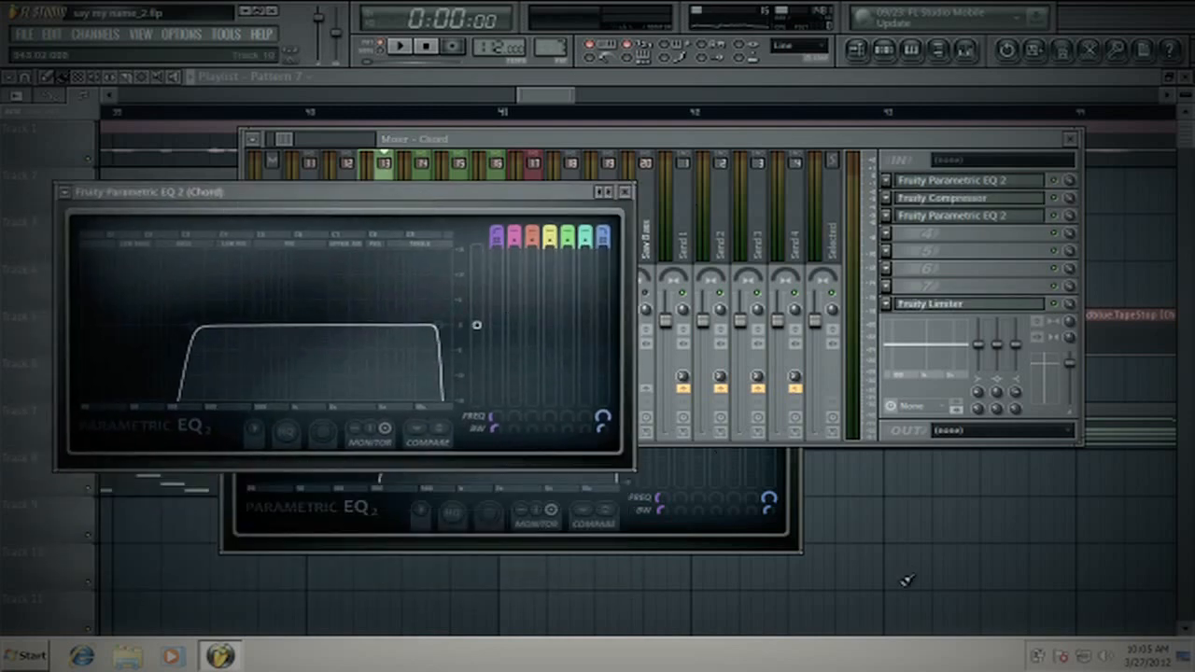
{"action": "left_click", "coordinate": [795, 553]}
{"action": "left_click_drag", "start_coordinate": [495, 280], "coordinate": [782, 262]}
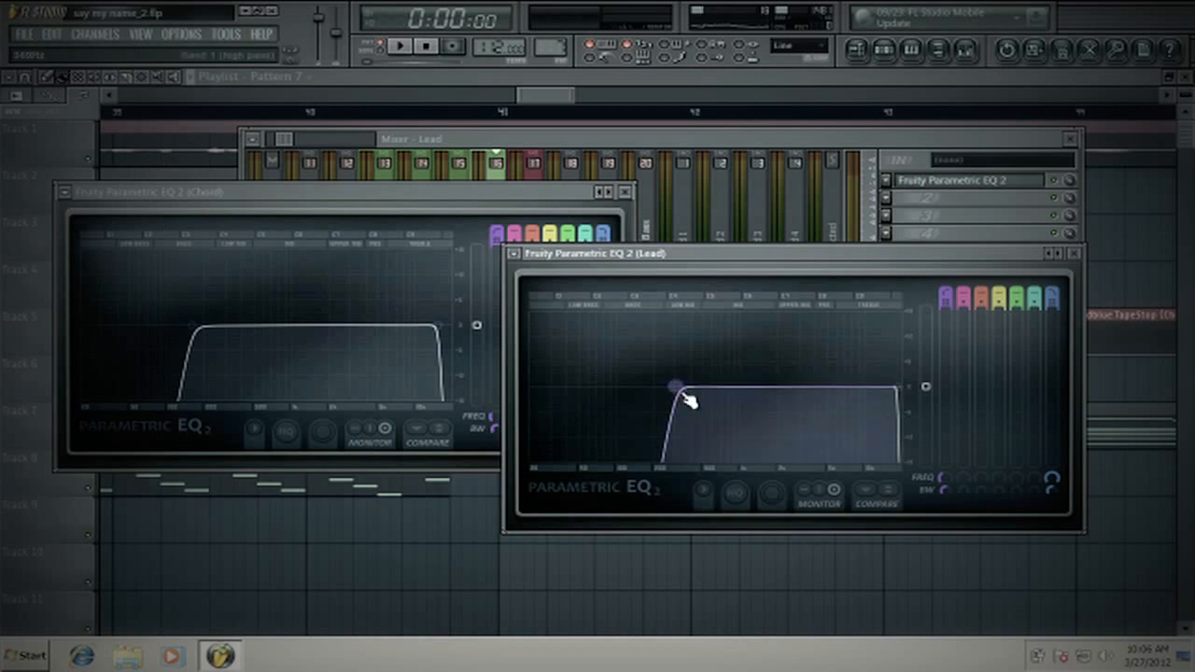
- Raise the Lead equalizer's high-pass cutoff slightly and lower the Chord equalizer's high-pass cutoff while the pattern plays
{"action": "left_click_drag", "start_coordinate": [676, 386], "coordinate": [692, 385]}
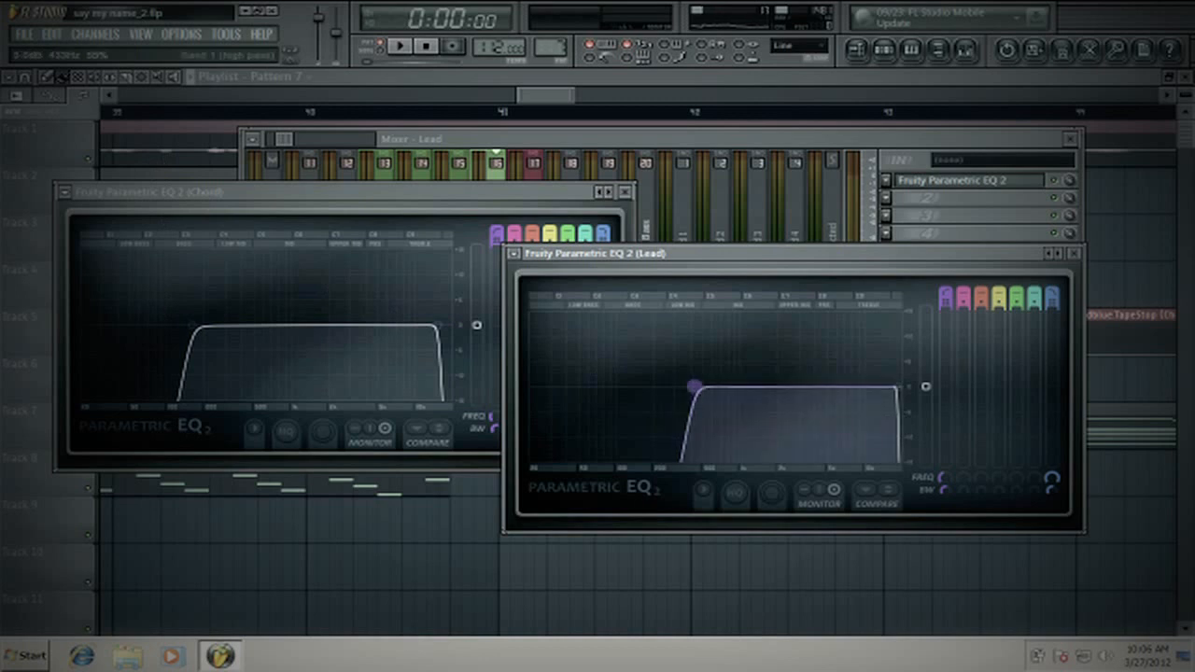
{"action": "left_click", "coordinate": [415, 52]}
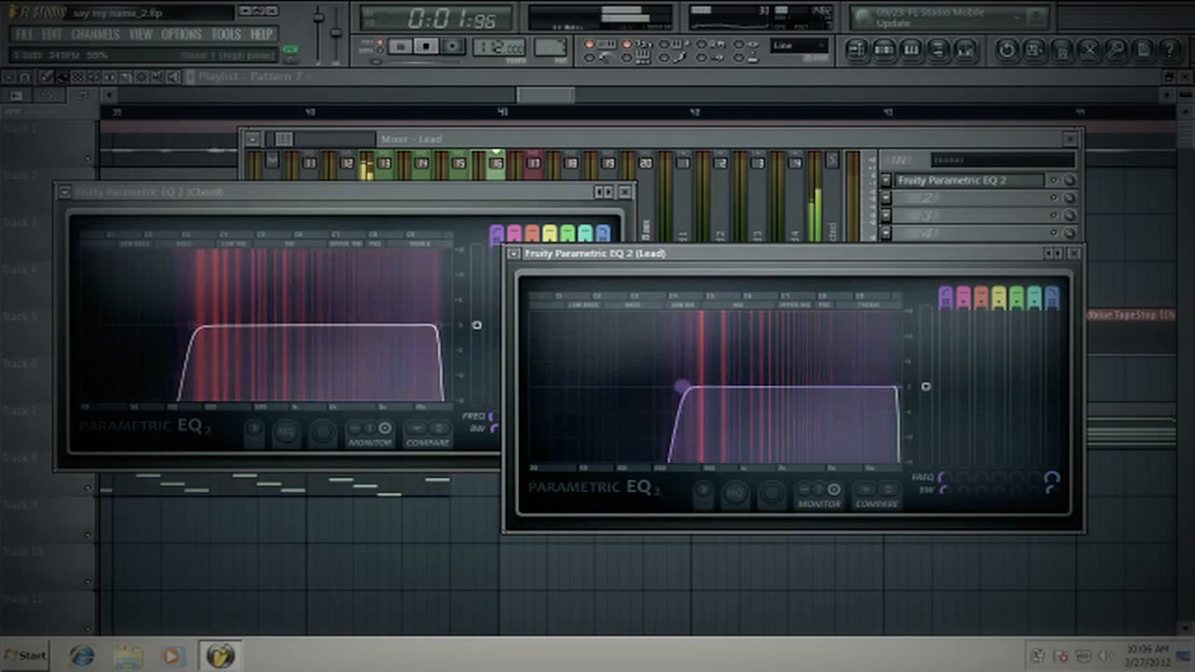
{"action": "left_click", "coordinate": [199, 322]}
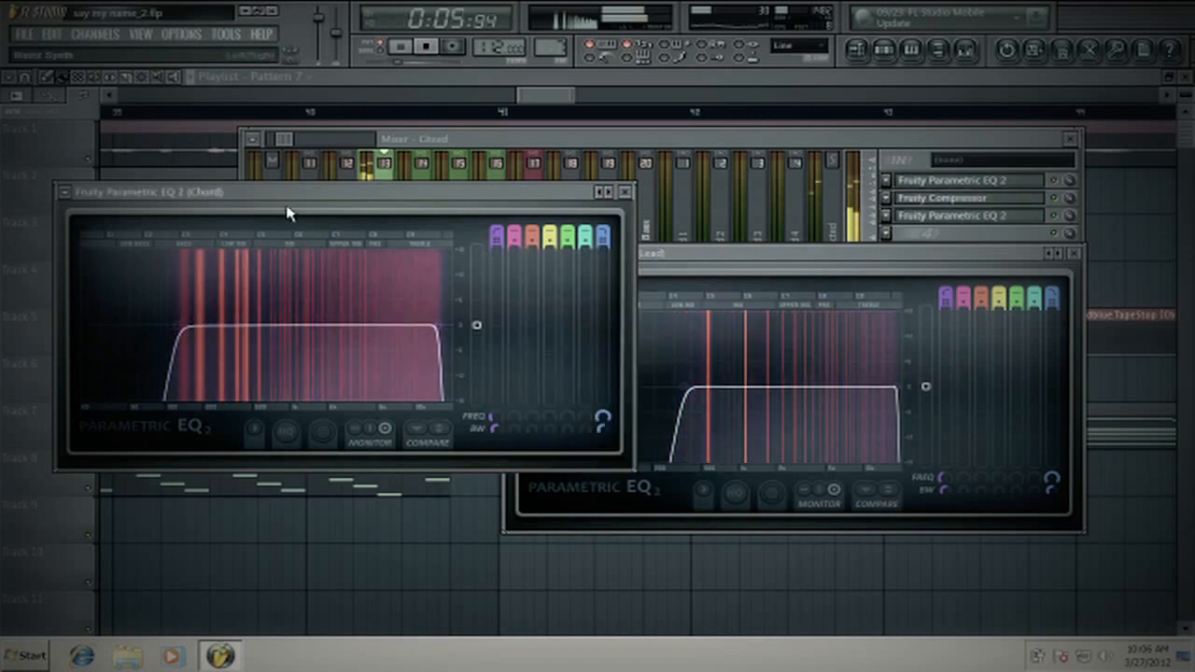
{"action": "left_click", "coordinate": [431, 47]}
- Lower the Lead equalizer's low-pass cutoff slightly, audition it with the pattern, and close both equalizers
{"action": "left_click_drag", "start_coordinate": [899, 389], "coordinate": [891, 387]}
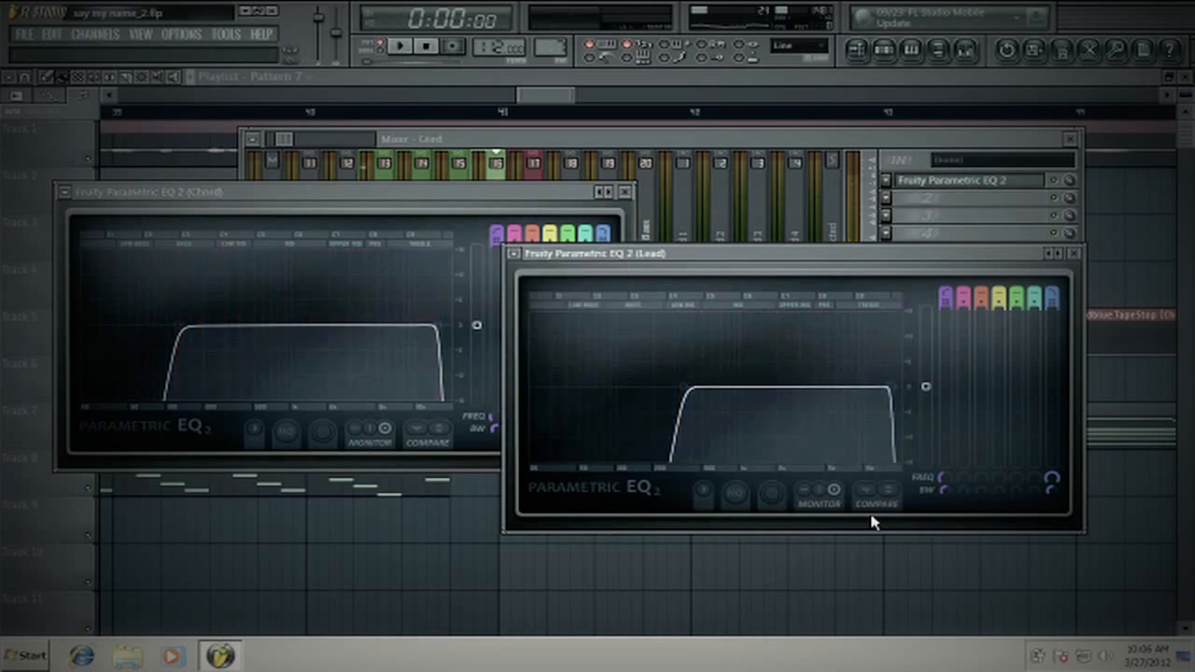
{"action": "left_click", "coordinate": [408, 48]}
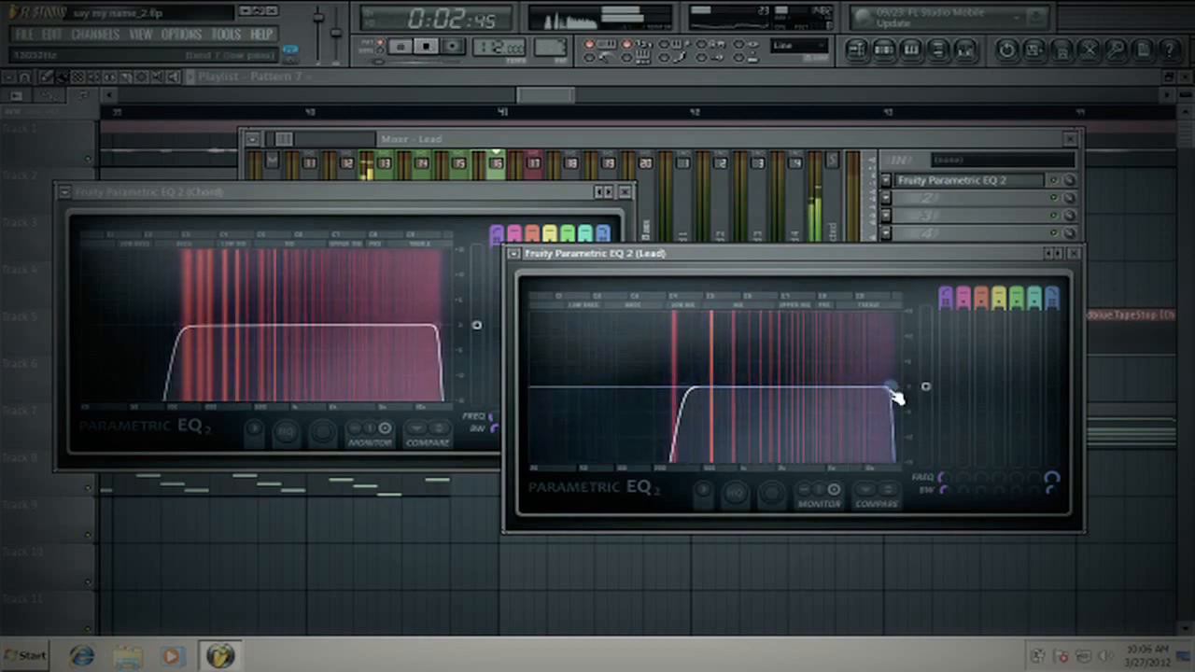
{"action": "left_click_drag", "start_coordinate": [893, 388], "coordinate": [892, 386]}
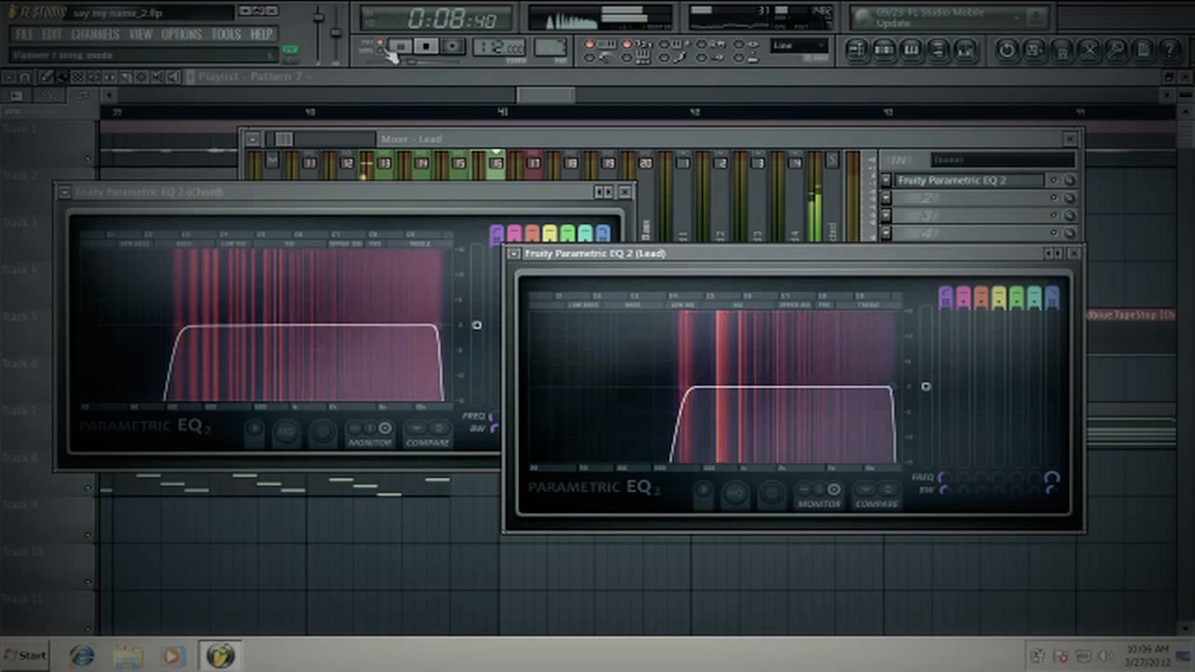
{"action": "left_click", "coordinate": [426, 46]}
{"action": "left_click", "coordinate": [625, 192]}
{"action": "left_click", "coordinate": [626, 193]}
{"action": "left_click", "coordinate": [1074, 254]}
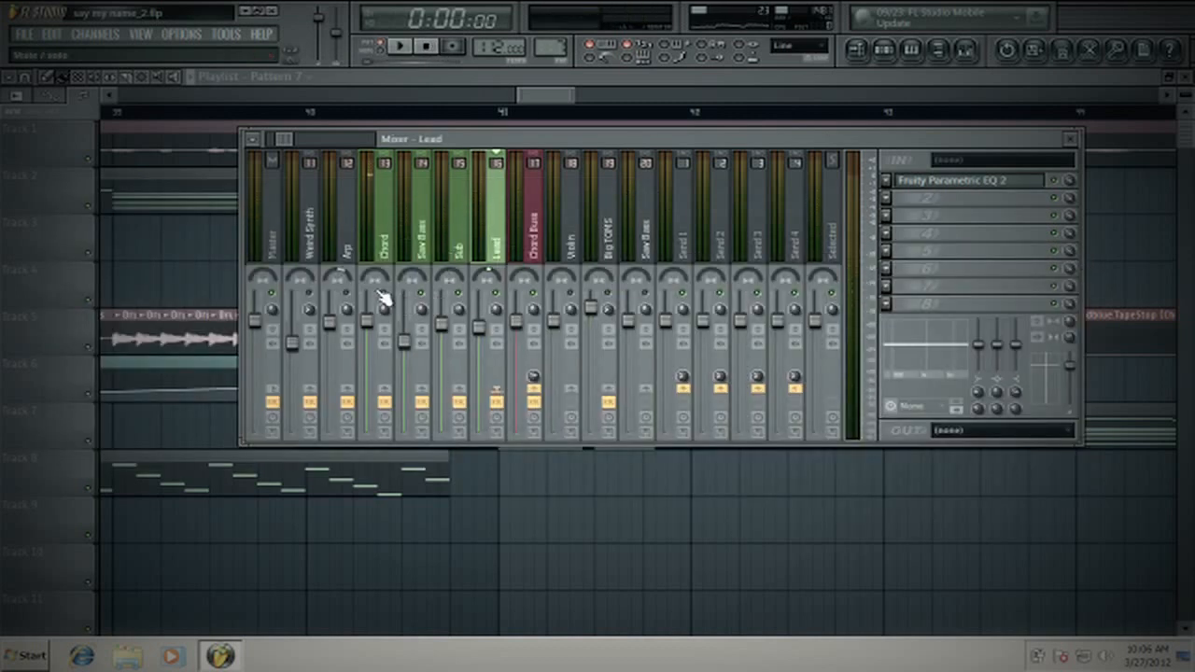
- Lower the low-pass cutoff of the Chord's first equalizer slightly during playback, and close the equalizer
{"action": "key", "text": "space"}
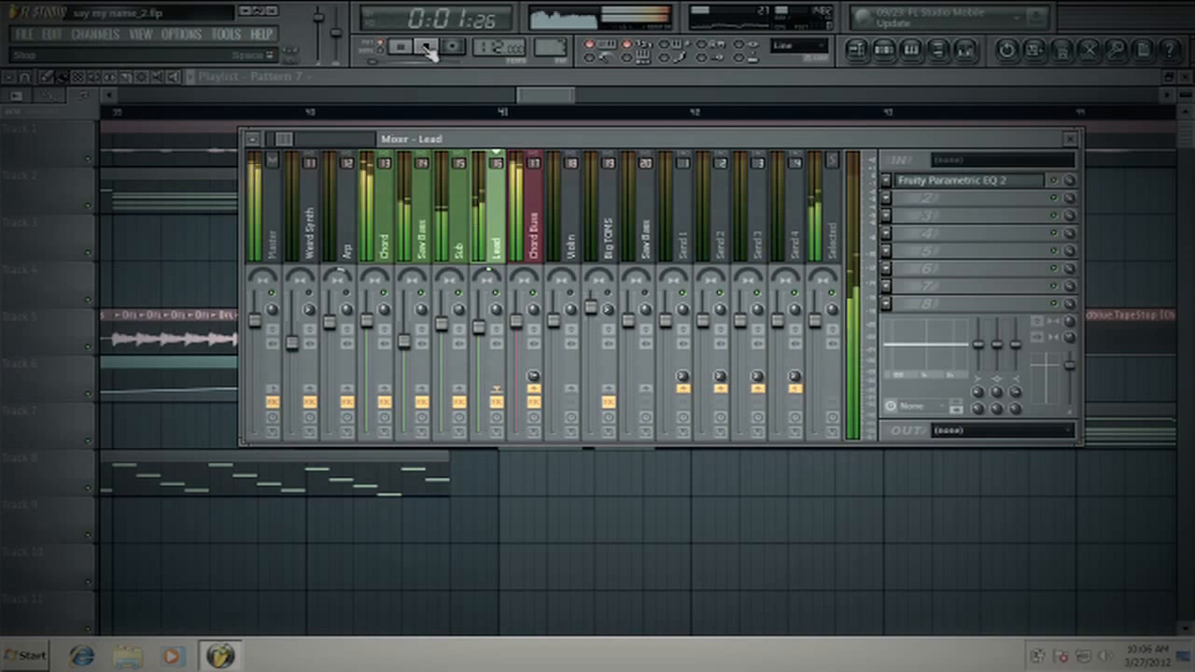
{"action": "left_click", "coordinate": [371, 216]}
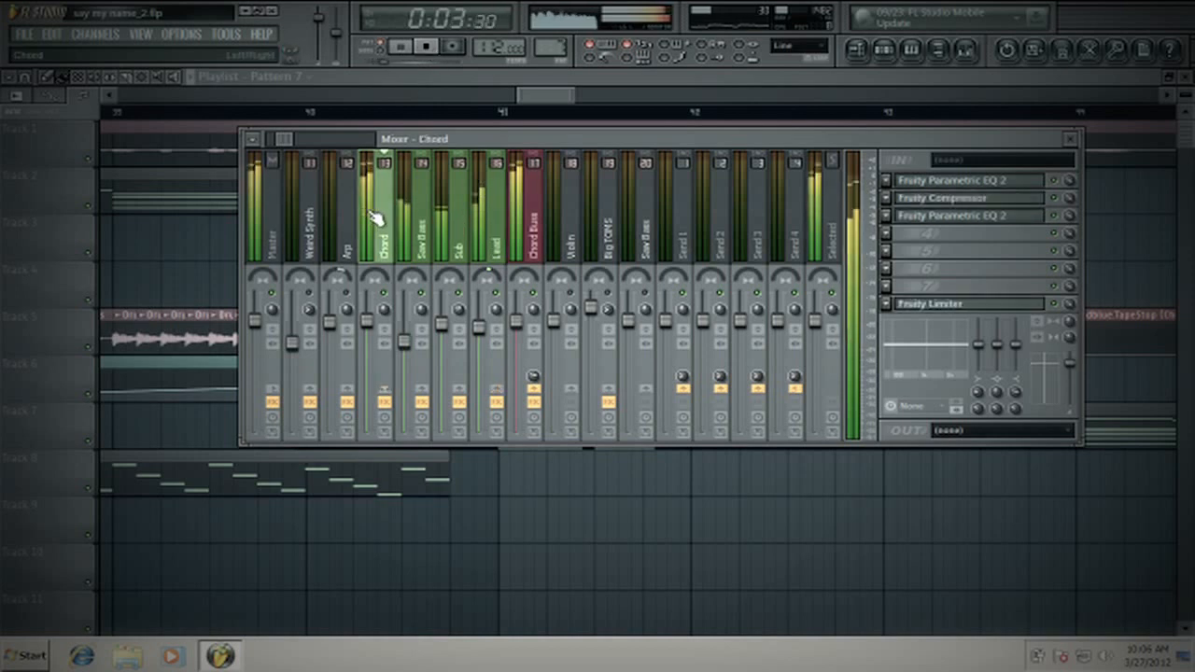
{"action": "left_click", "coordinate": [997, 181]}
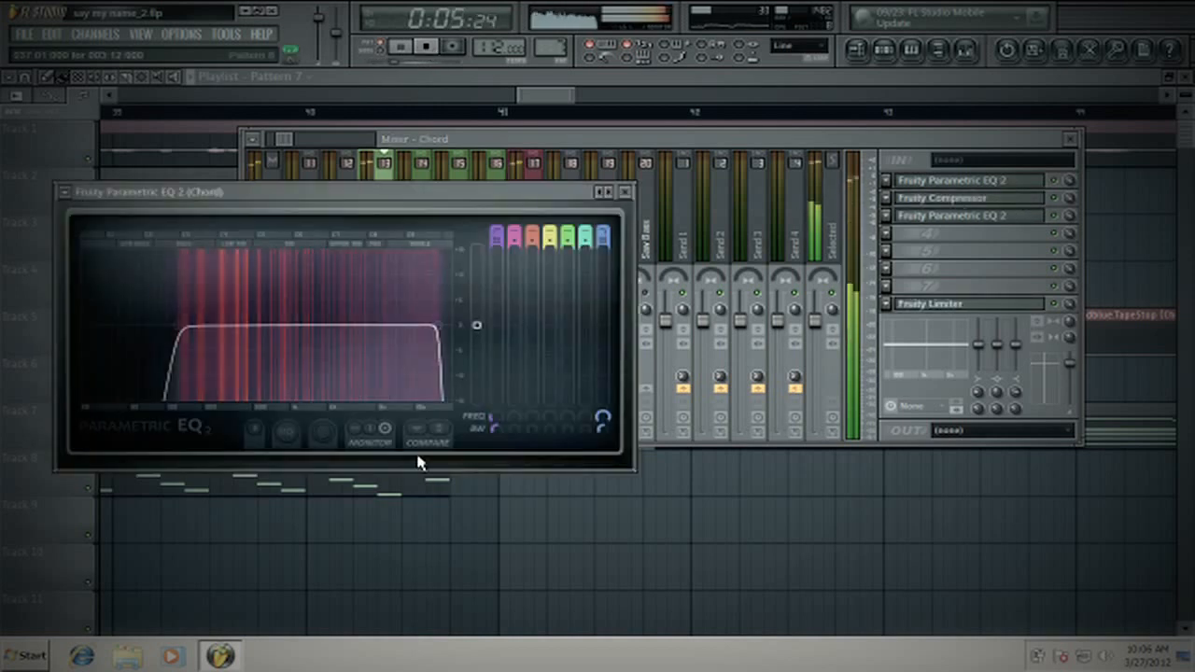
{"action": "left_click_drag", "start_coordinate": [433, 327], "coordinate": [428, 328]}
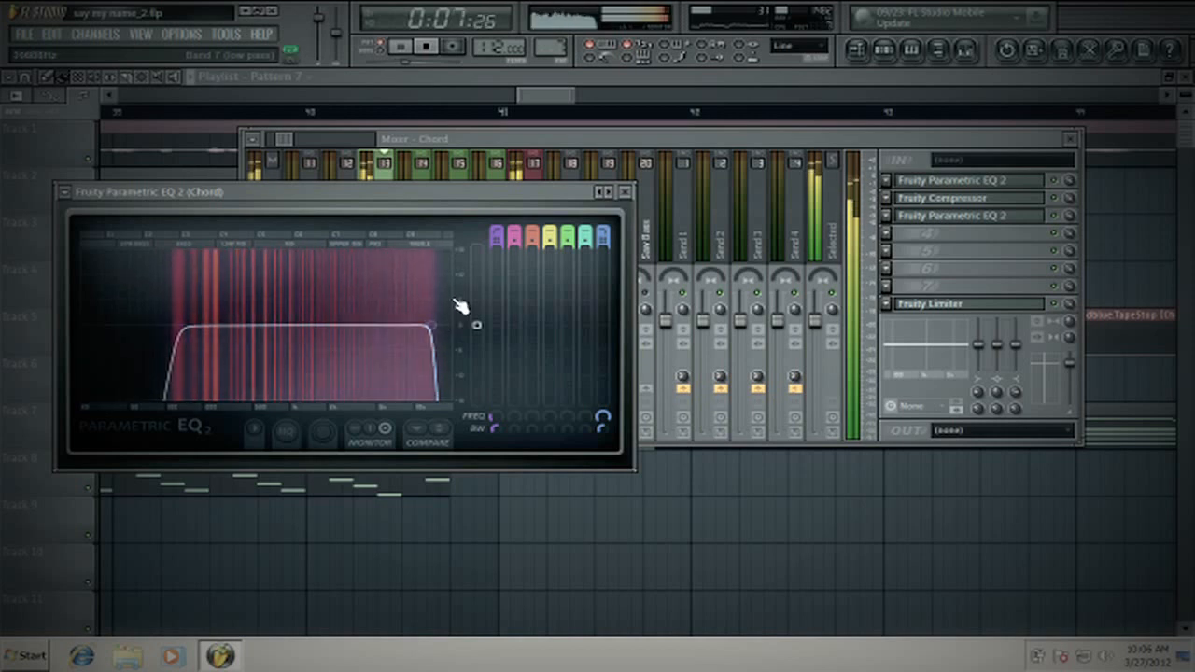
{"action": "left_click", "coordinate": [628, 194]}
- Inspect the low-pass band of the Lead's equalizer during playback, and close the equalizer
{"action": "left_click", "coordinate": [505, 239]}
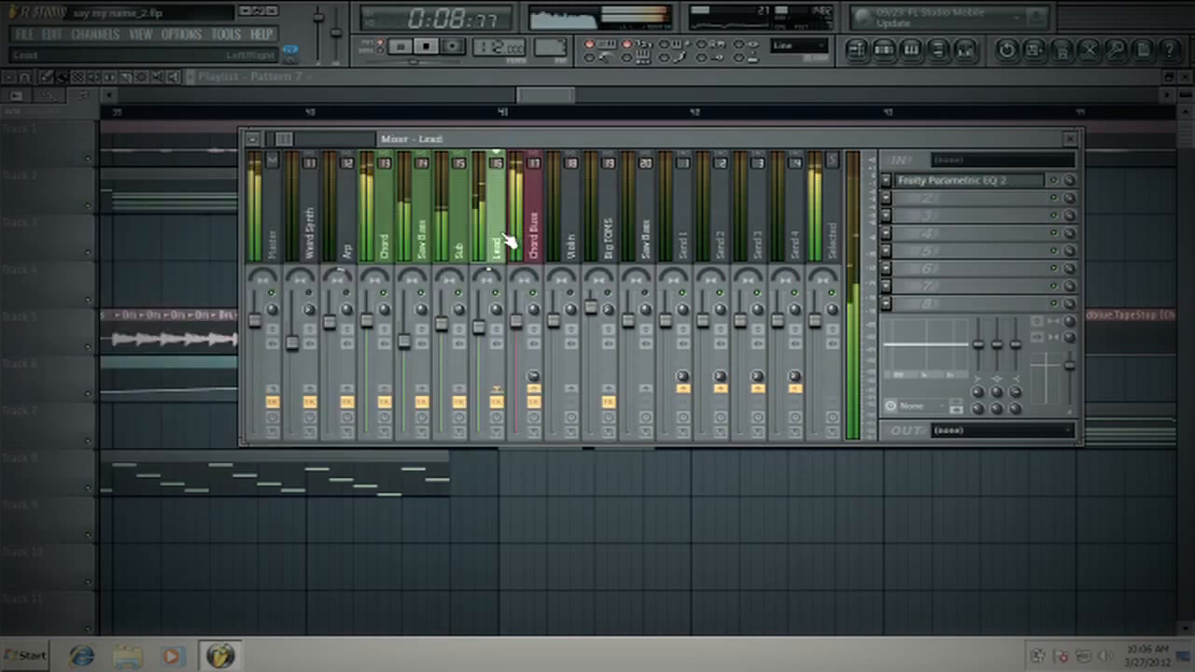
{"action": "left_click", "coordinate": [934, 182]}
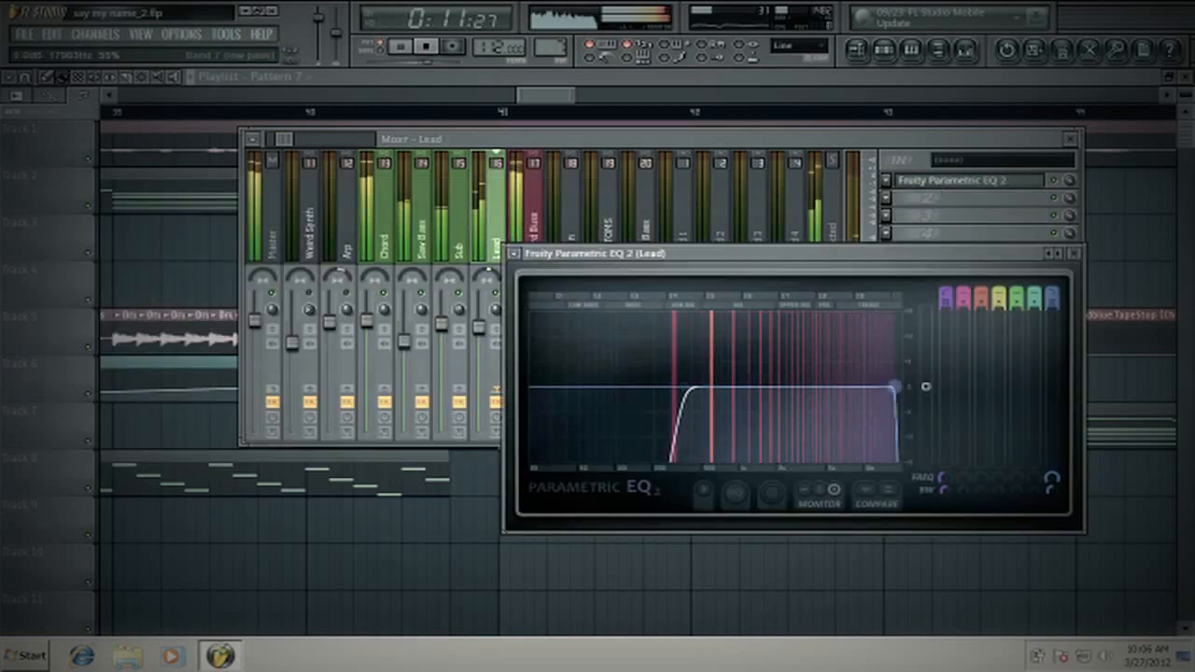
{"action": "left_click", "coordinate": [1075, 253]}
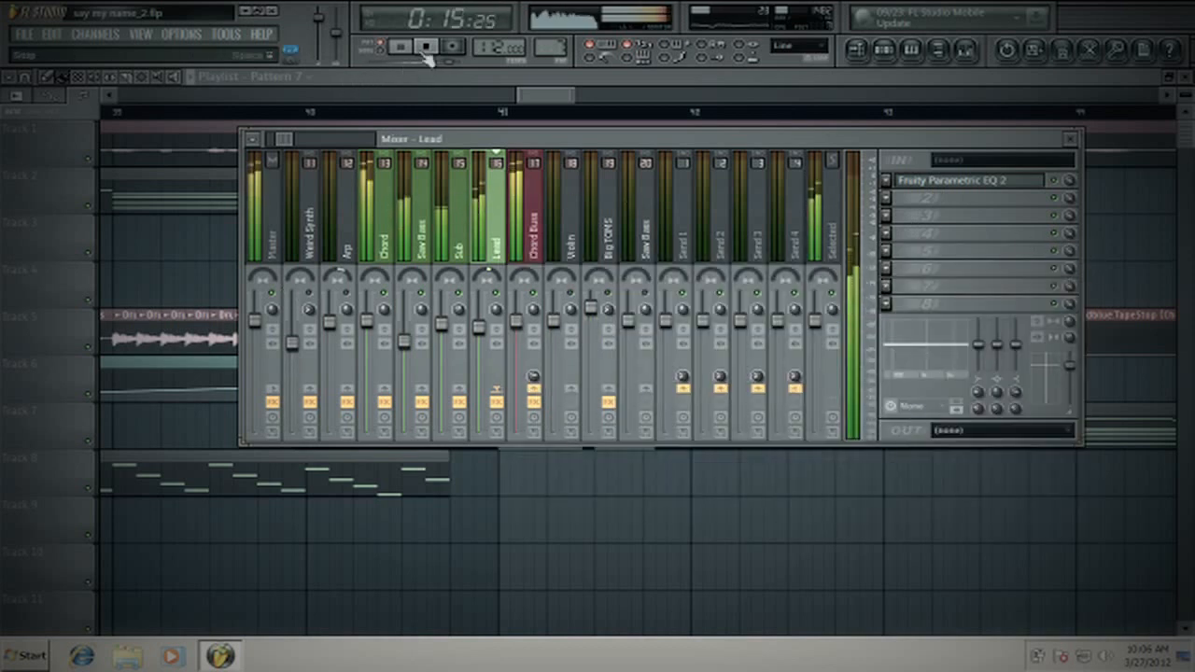
- Inspect the Part B oscillator volumes of the Chord's Sylenth1 synth, close it, and return to the mixer
{"action": "left_click", "coordinate": [387, 245]}
{"action": "left_click", "coordinate": [885, 51]}
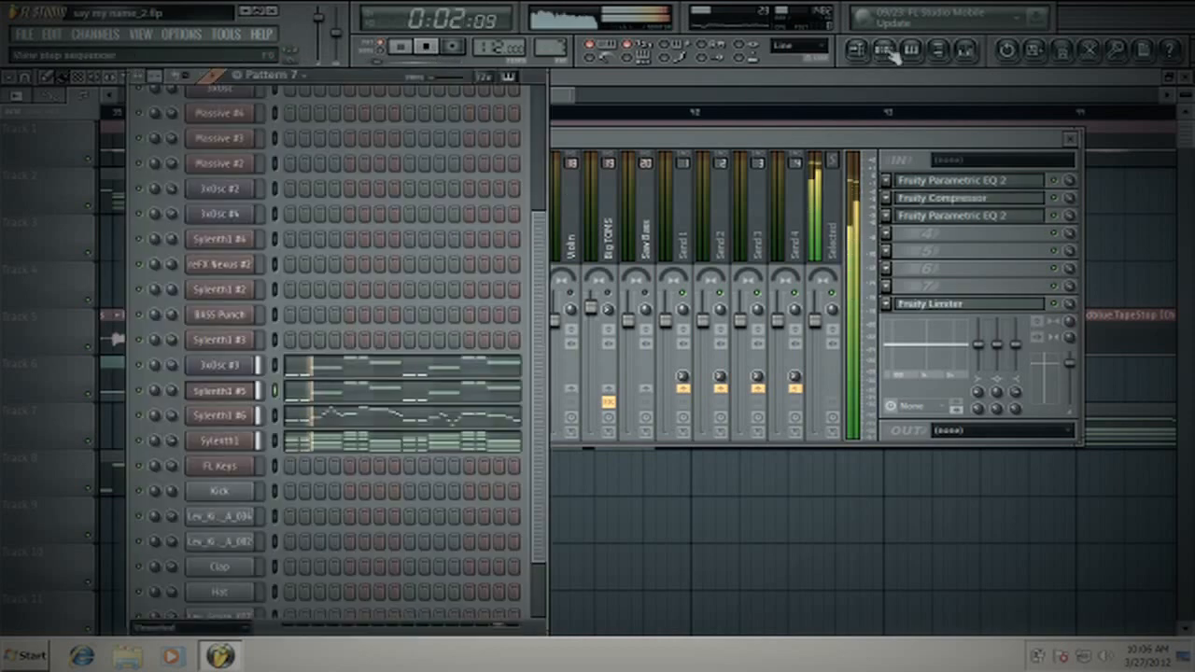
{"action": "left_click", "coordinate": [247, 442]}
{"action": "left_click", "coordinate": [706, 98]}
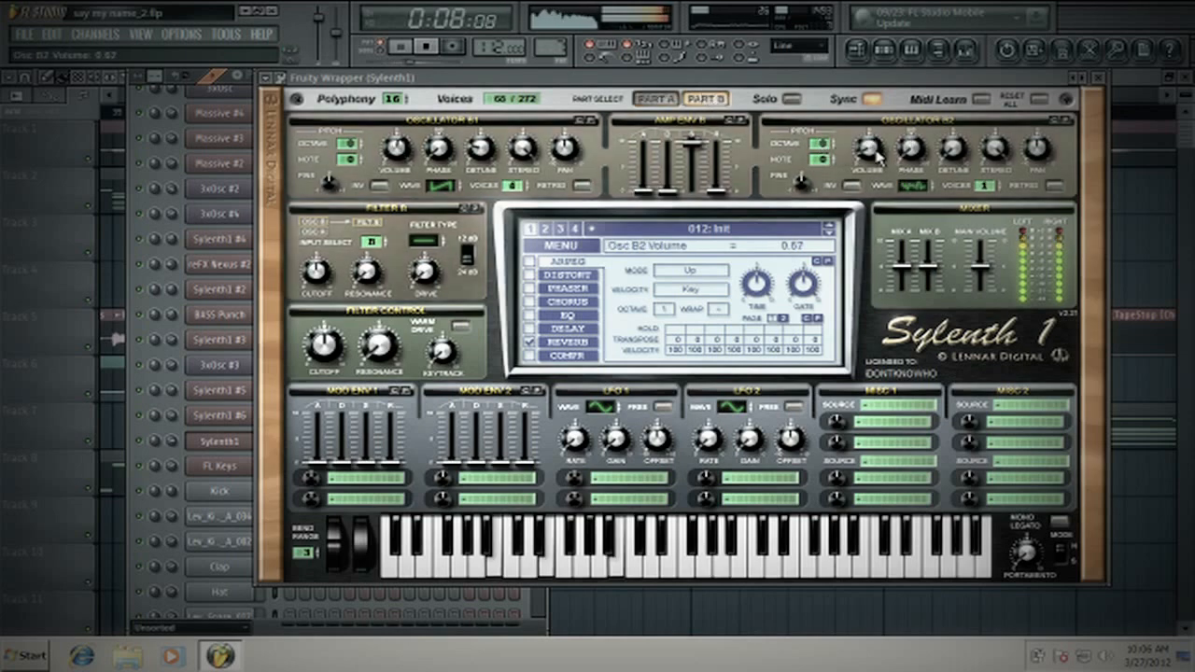
{"action": "left_click", "coordinate": [1105, 81]}
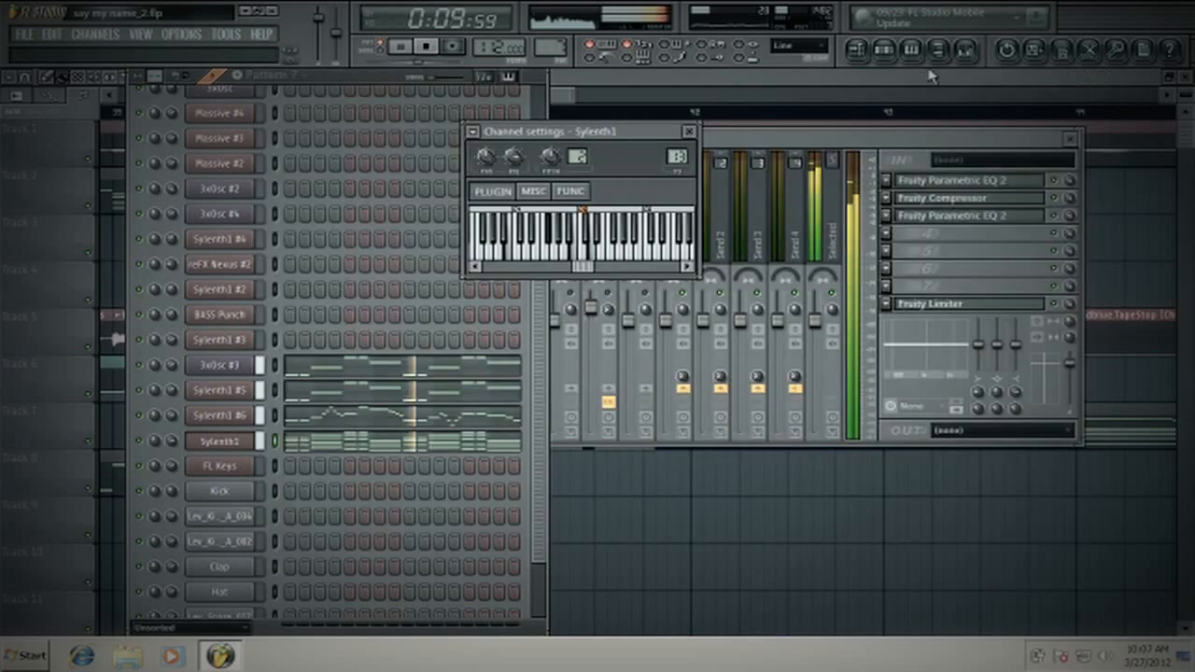
{"action": "left_click", "coordinate": [902, 121]}
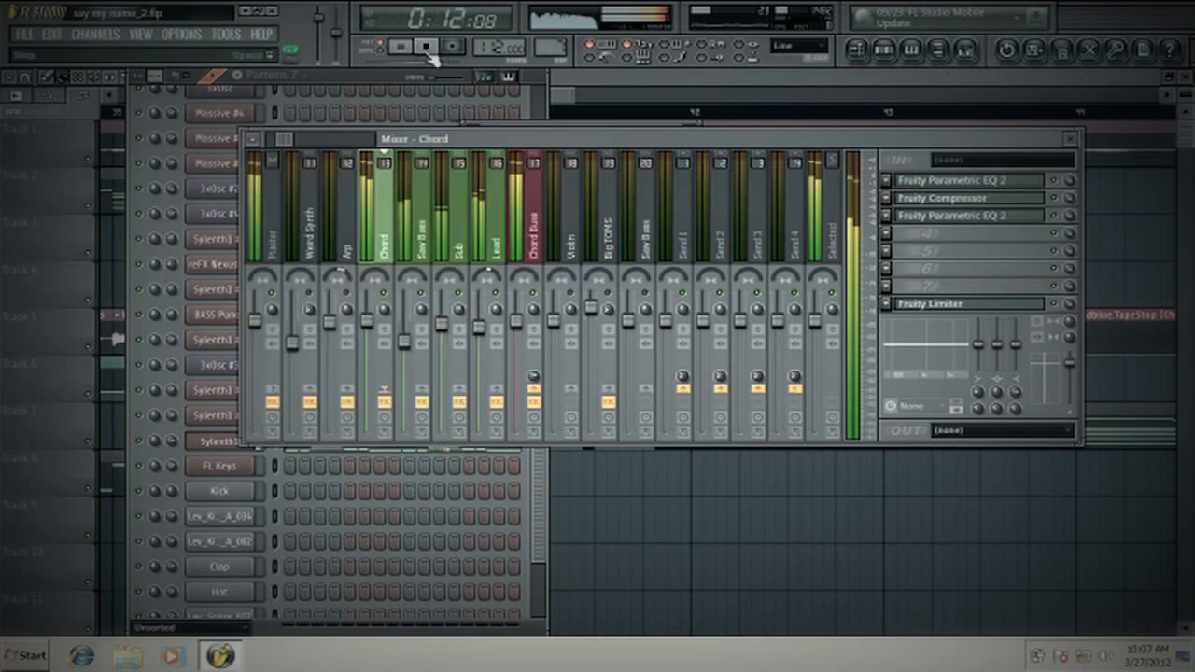
- Lower the Saw Bass and Sub volumes slightly during playback, and select the Chord track
{"action": "left_click_drag", "start_coordinate": [405, 339], "coordinate": [403, 358]}
{"action": "left_click", "coordinate": [391, 343]}
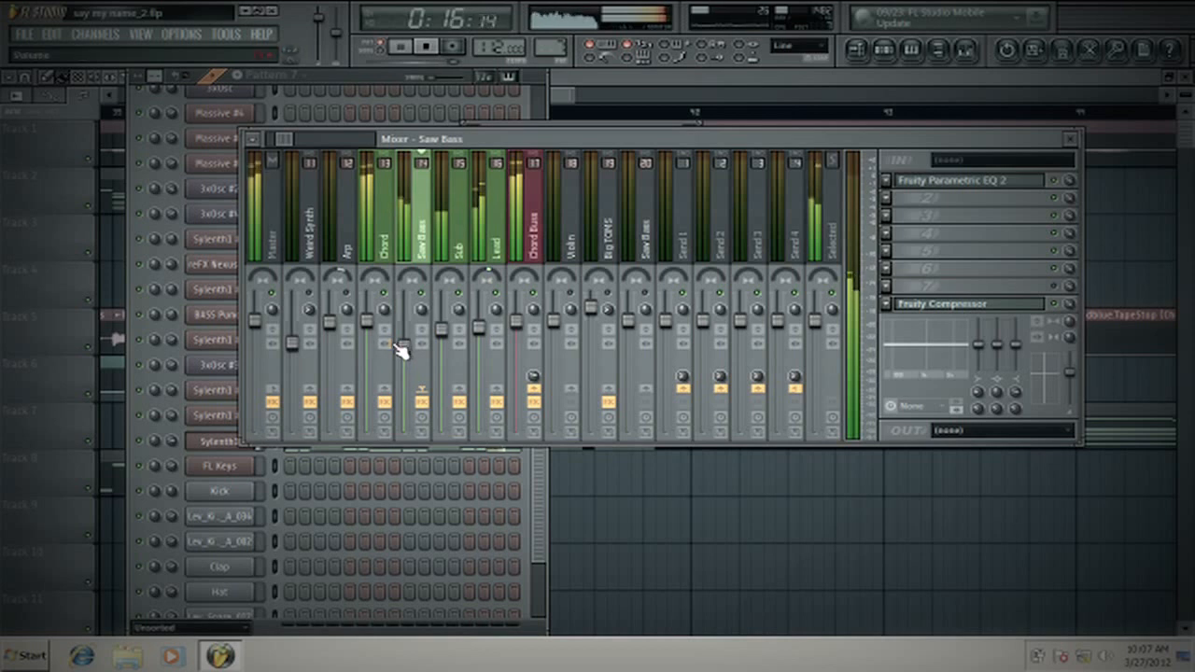
{"action": "left_click", "coordinate": [393, 289]}
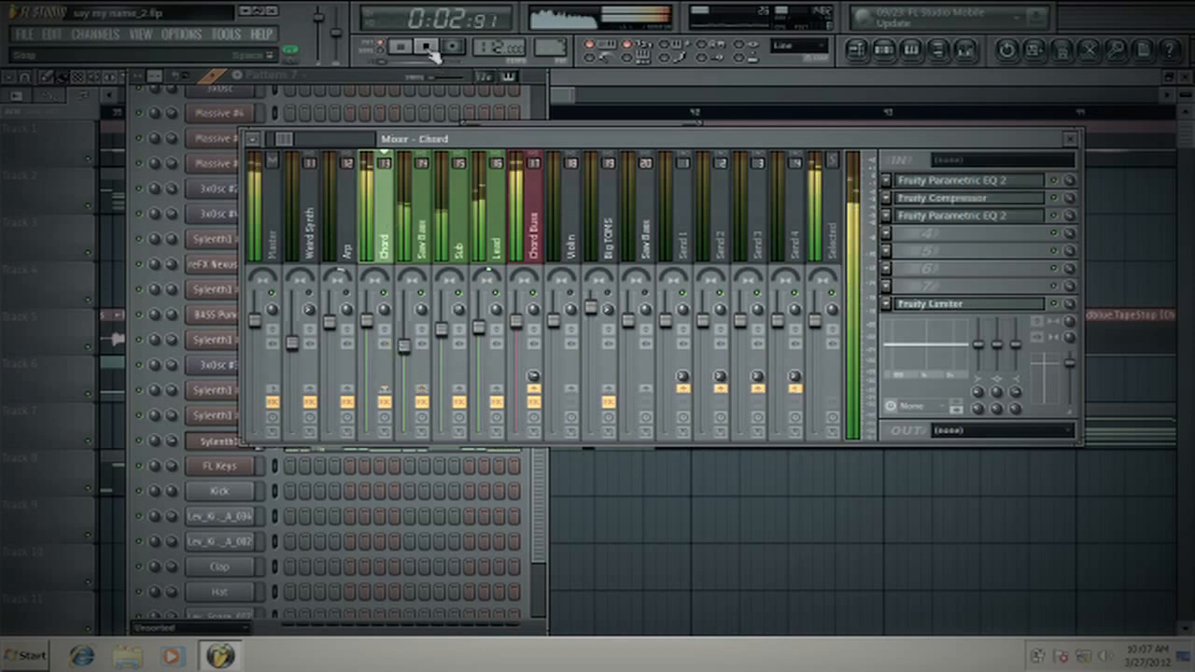
- Switch to song mode, play the arrangement from just before Pattern 7, and show the mixer to check the layer levels
{"action": "left_click", "coordinate": [380, 51]}
{"action": "left_click", "coordinate": [857, 50]}
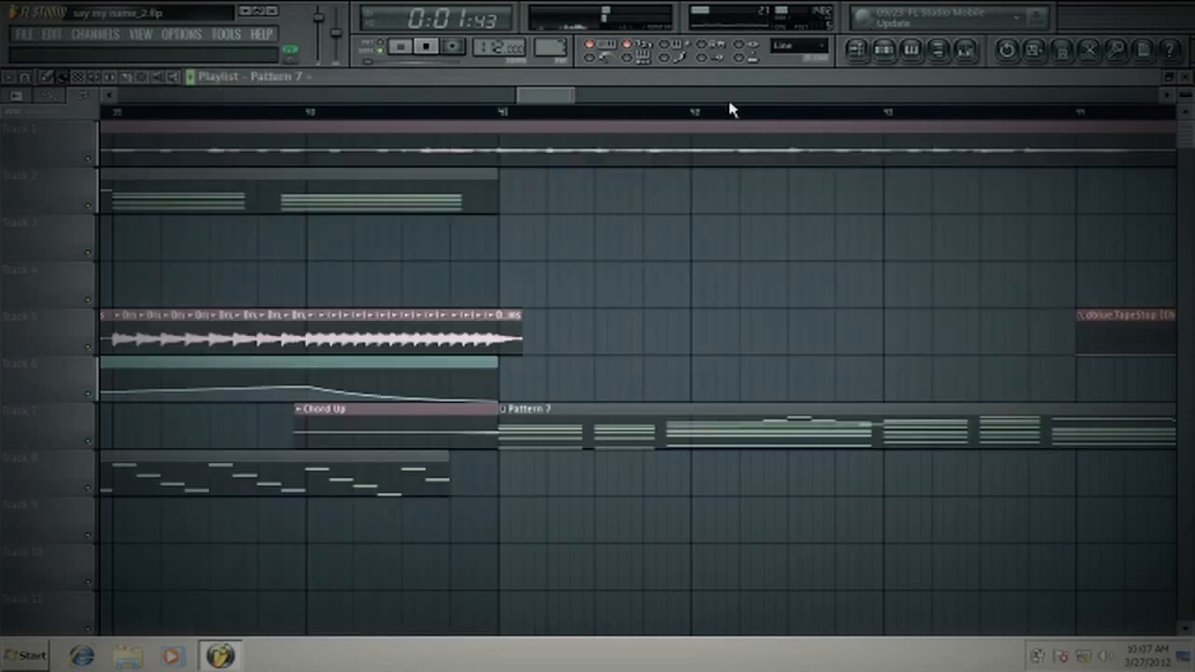
{"action": "scroll", "coordinate": [732, 118], "scroll_direction": "down", "scroll_amount": 4}
{"action": "left_click", "coordinate": [731, 117]}
{"action": "scroll", "coordinate": [728, 125], "scroll_direction": "up", "scroll_amount": 5}
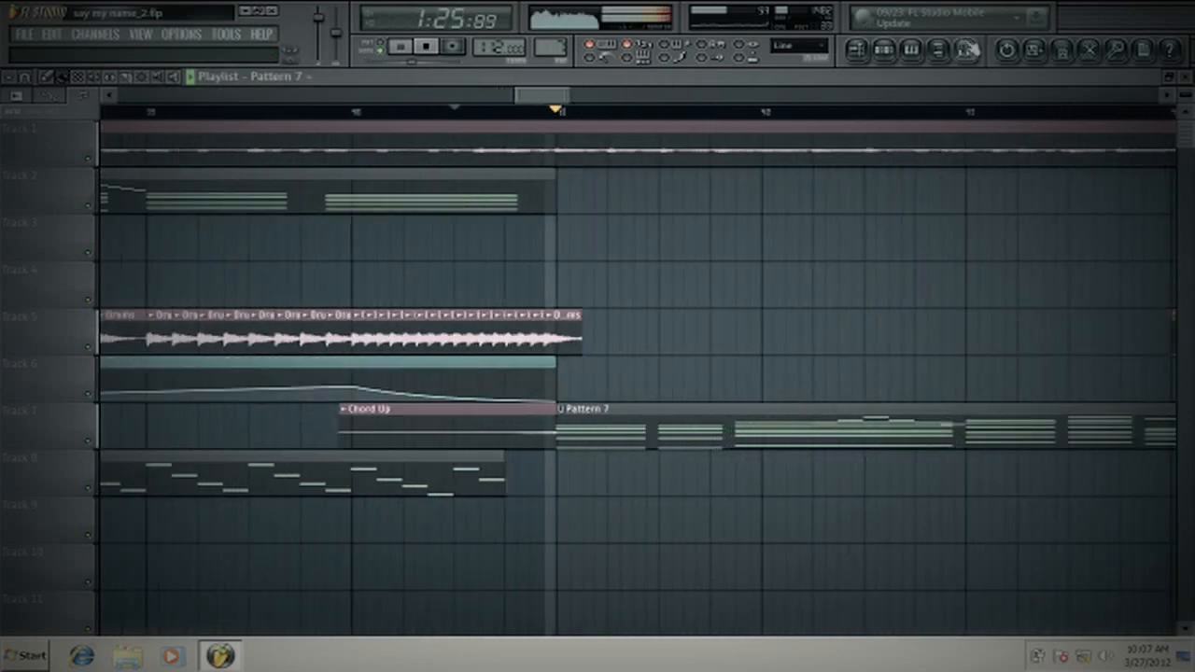
{"action": "key", "text": "F9"}
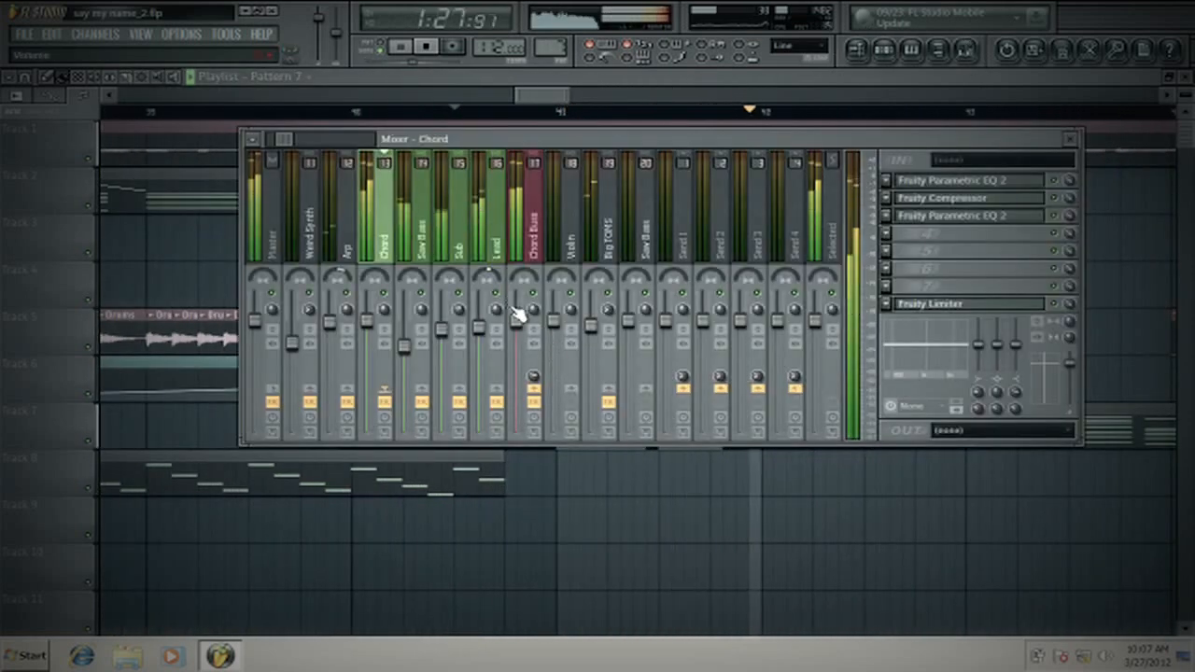
- Examine the Pattern 7 section and the TapeStop trigger envelope in the playlist during playback, and stop the song
{"action": "key", "text": "F9"}
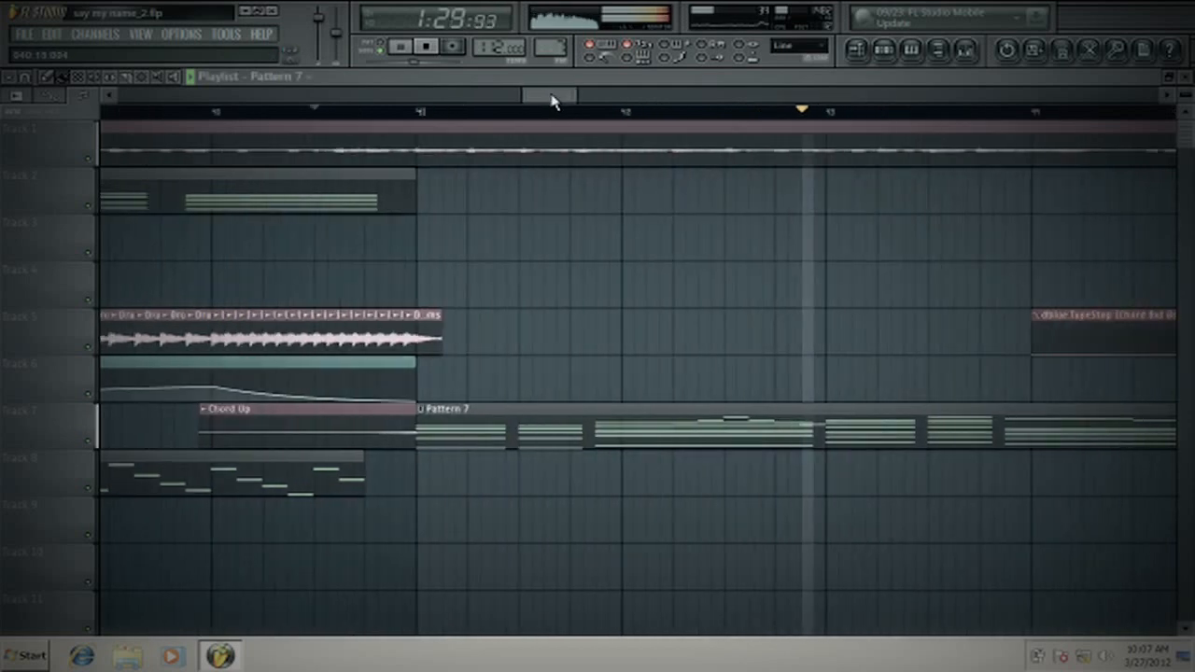
{"action": "scroll", "coordinate": [560, 114], "scroll_direction": "down", "scroll_amount": 4}
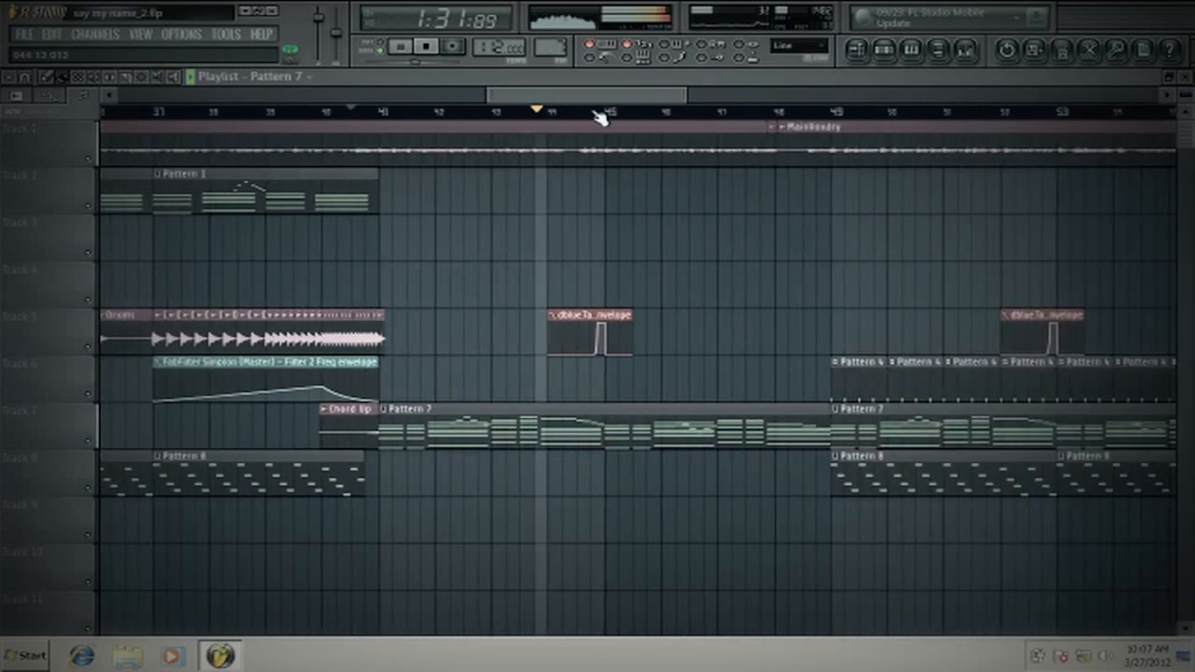
{"action": "scroll", "coordinate": [599, 116], "scroll_direction": "up", "scroll_amount": 4}
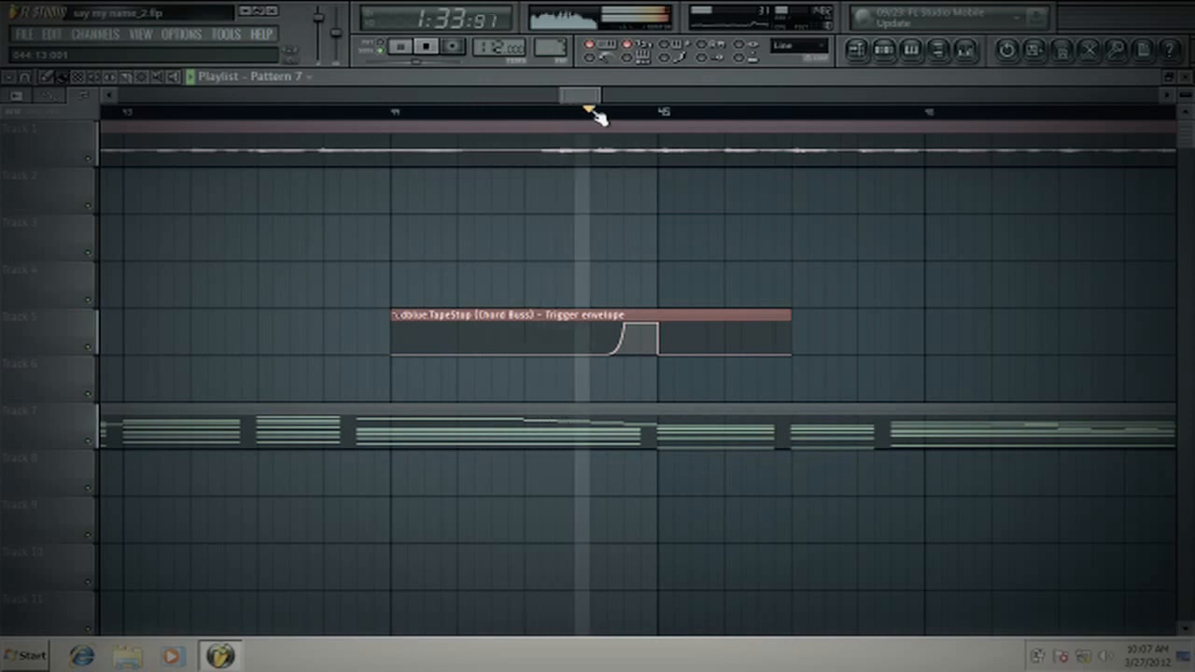
{"action": "scroll", "coordinate": [571, 114], "scroll_direction": "down", "scroll_amount": 4}
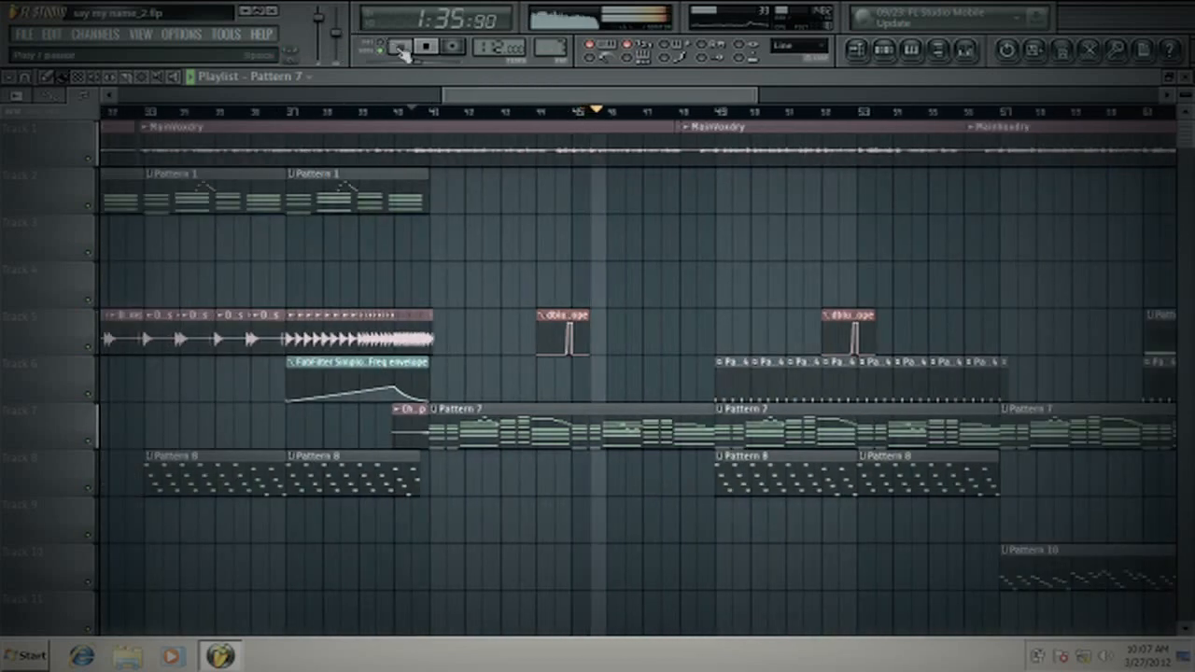
{"action": "left_click", "coordinate": [435, 44]}
- Show the mixer, select the Chord Buss track and load Fruity Peak Controller in its third effect slot
{"action": "left_click", "coordinate": [938, 49]}
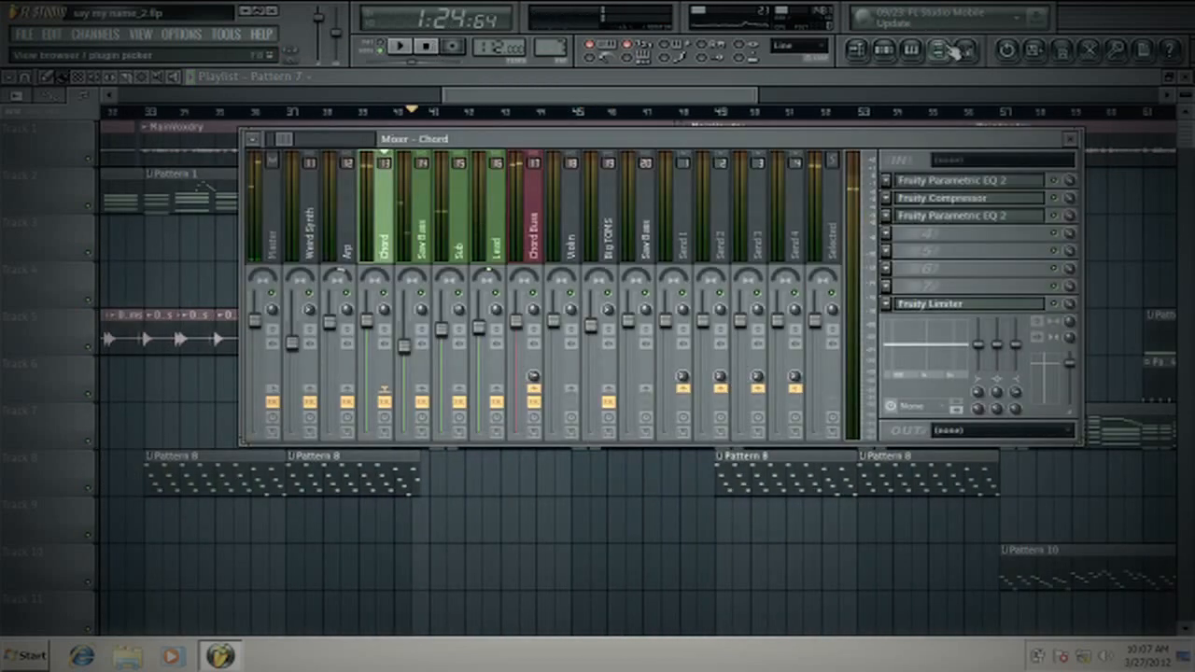
{"action": "left_click", "coordinate": [534, 234]}
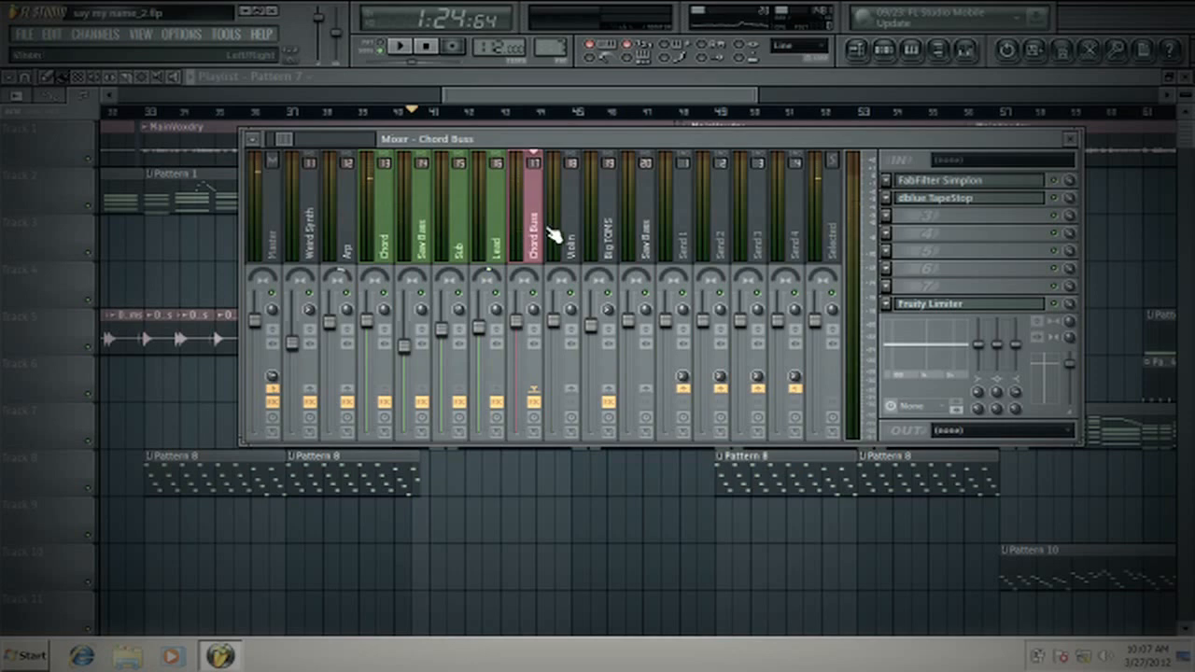
{"action": "left_click", "coordinate": [894, 217]}
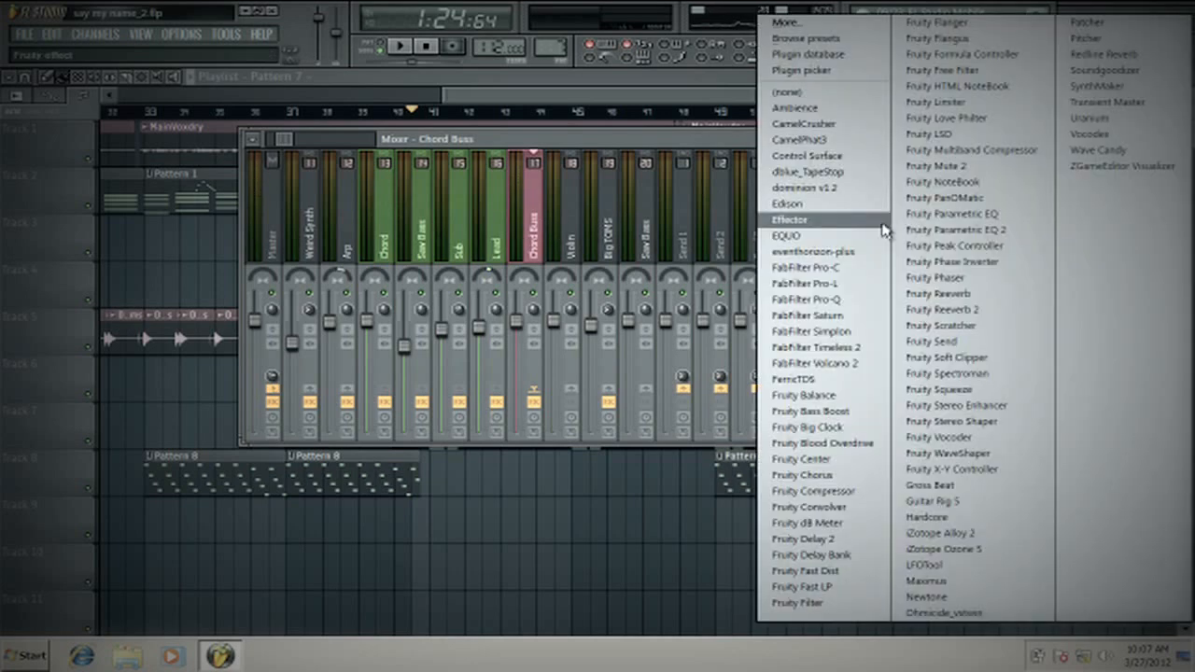
{"action": "left_click", "coordinate": [704, 142]}
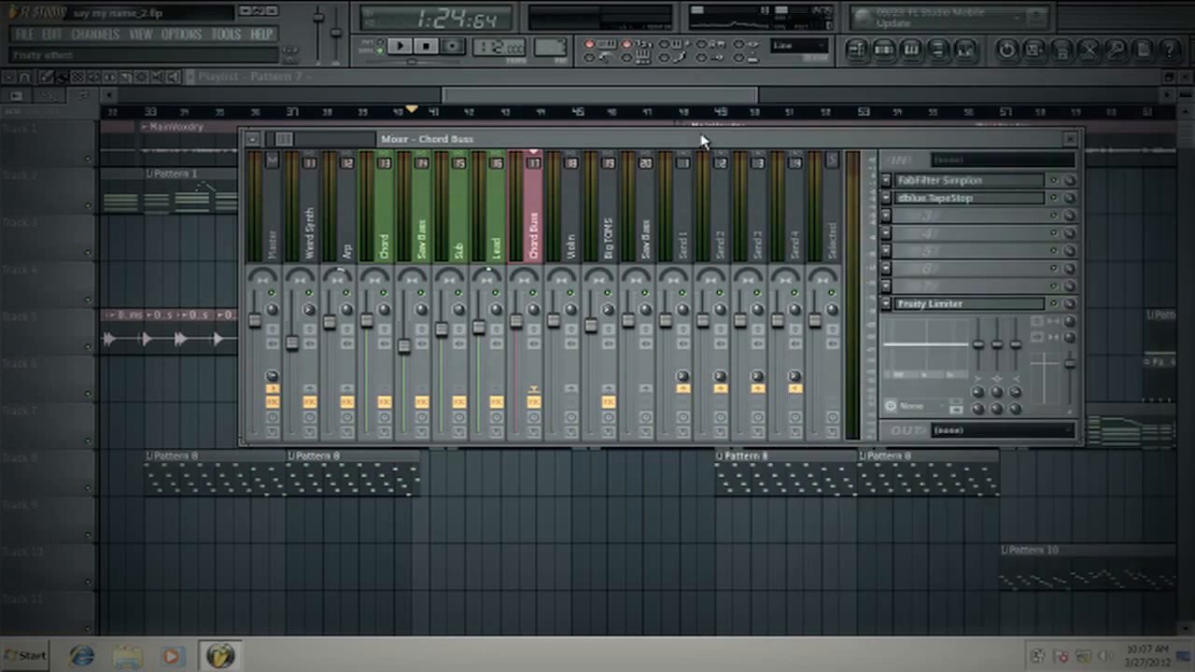
{"action": "left_click", "coordinate": [927, 306]}
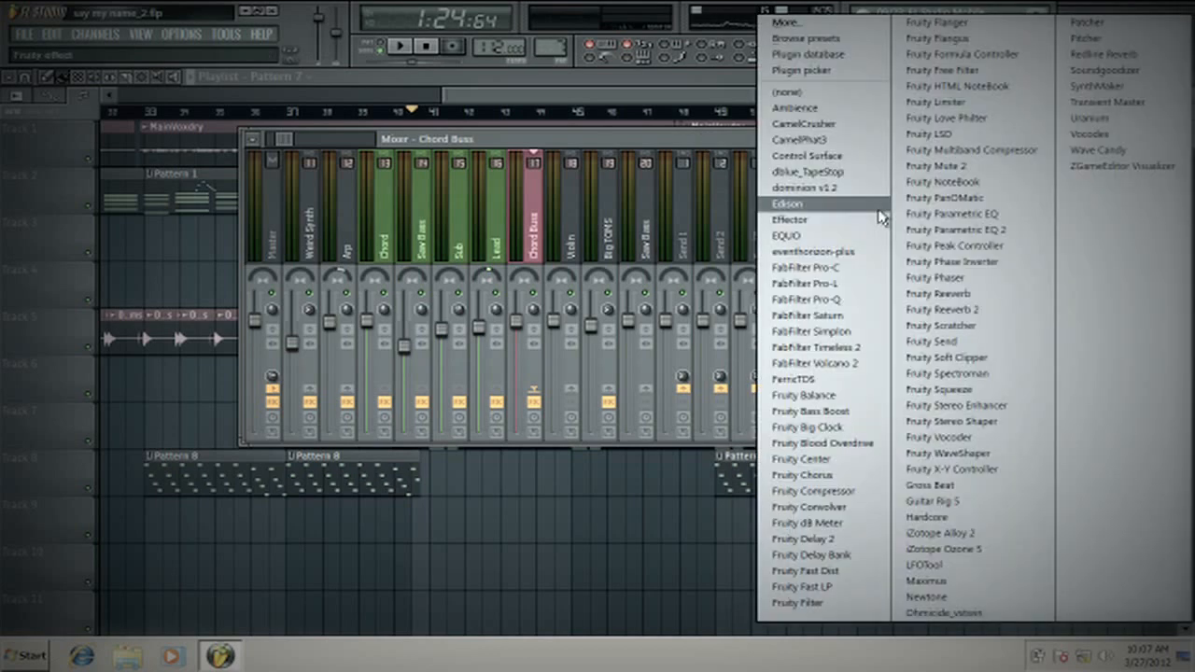
{"action": "left_click", "coordinate": [948, 245]}
- Replace the Fruity Peak Controller on the Chord Buss with Fruity Parametric EQ 2 and place its window below the track names
{"action": "left_click", "coordinate": [885, 216]}
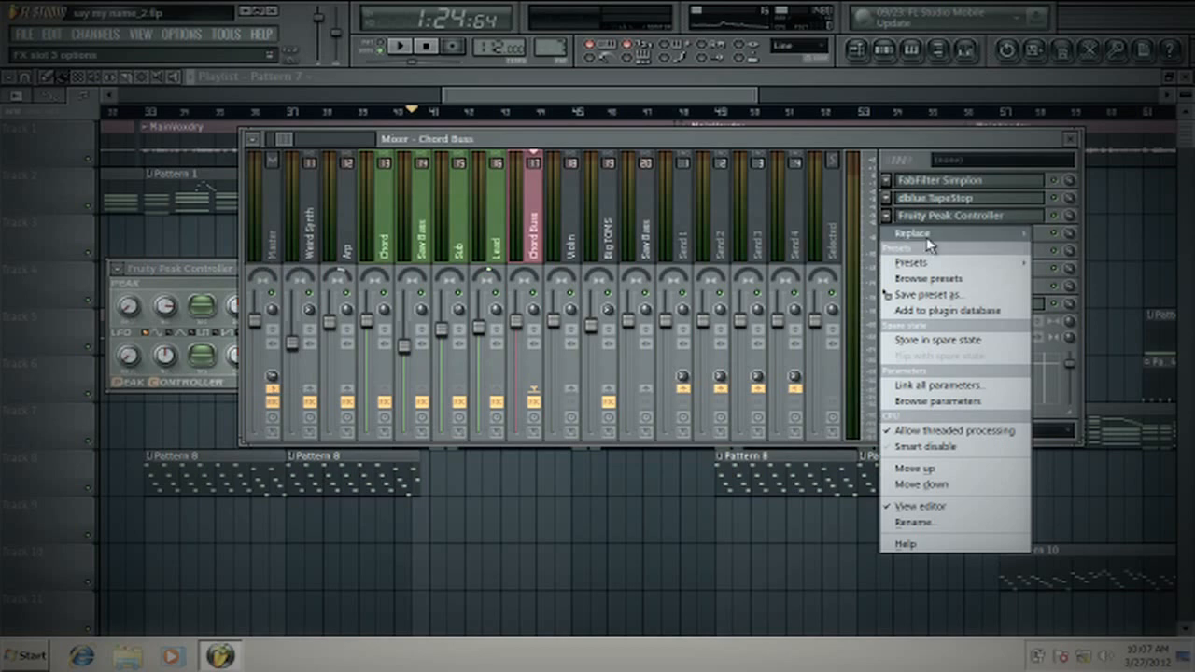
{"action": "mouse_move", "coordinate": [929, 244]}
{"action": "left_click", "coordinate": [877, 232]}
{"action": "left_click_drag", "start_coordinate": [448, 280], "coordinate": [702, 326]}
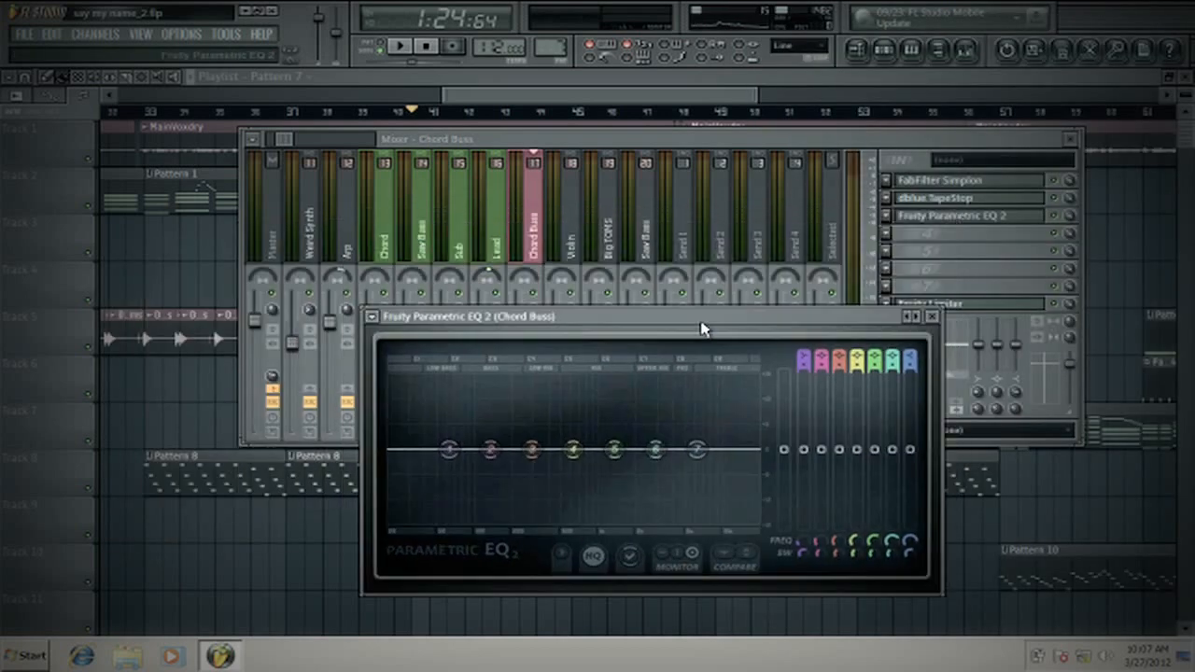
- Return to the Chord Buss equalizer, cut band 2 slightly and boost band 3 slightly
{"action": "left_click", "coordinate": [397, 227]}
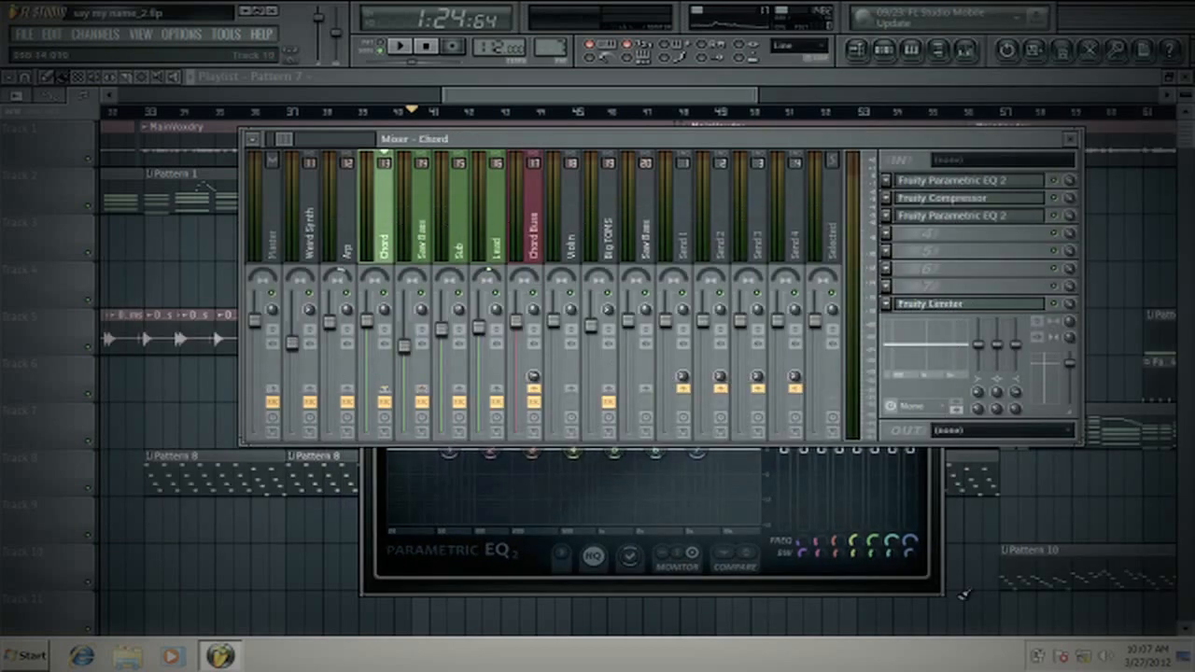
{"action": "left_click", "coordinate": [933, 586]}
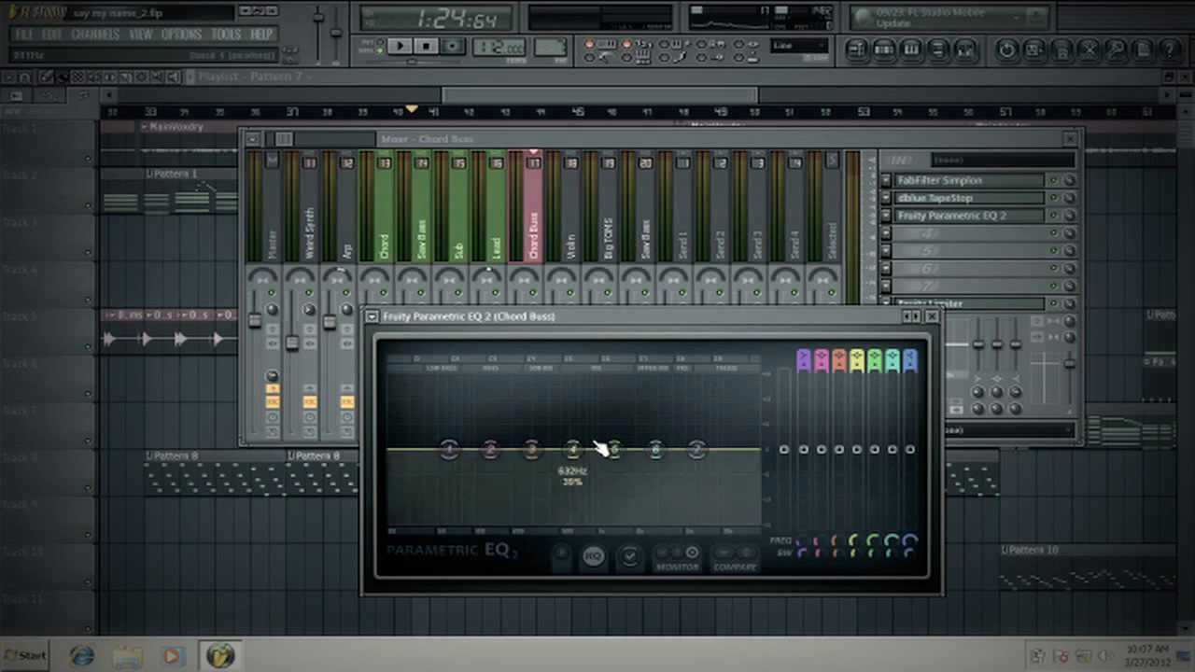
{"action": "left_click_drag", "start_coordinate": [491, 451], "coordinate": [573, 443]}
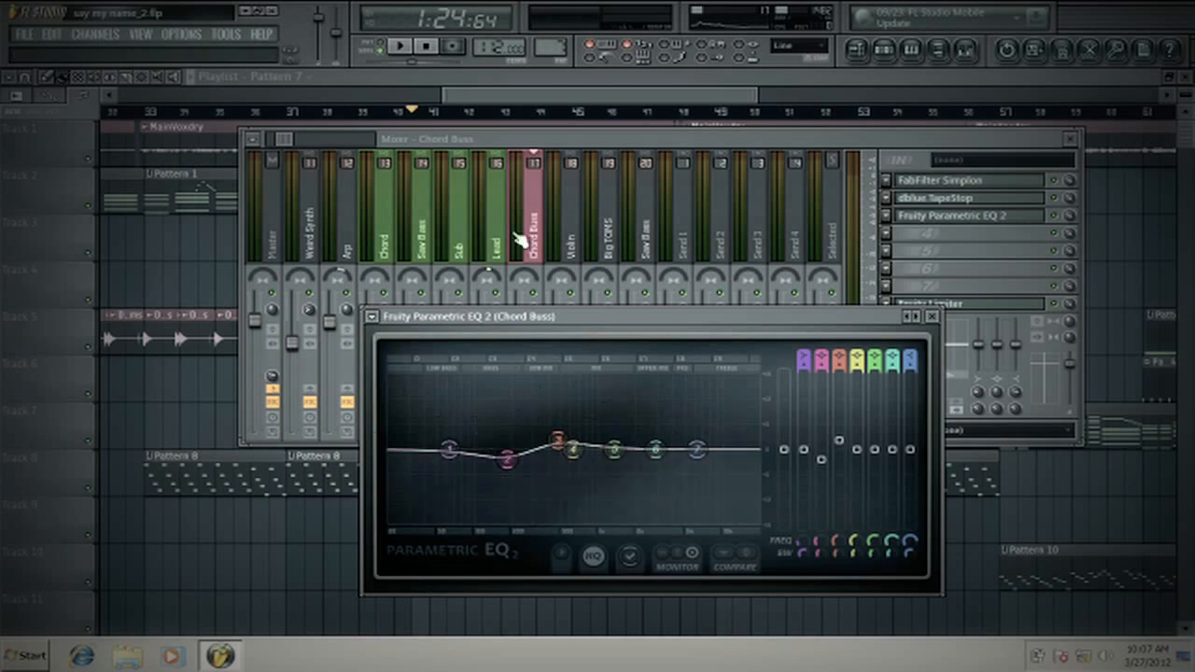
- During playback, shift band 3 to a slight upper-mid cut, fine-tune bands 4 and 2, and close the Chord Buss equalizer
{"action": "left_click", "coordinate": [402, 49]}
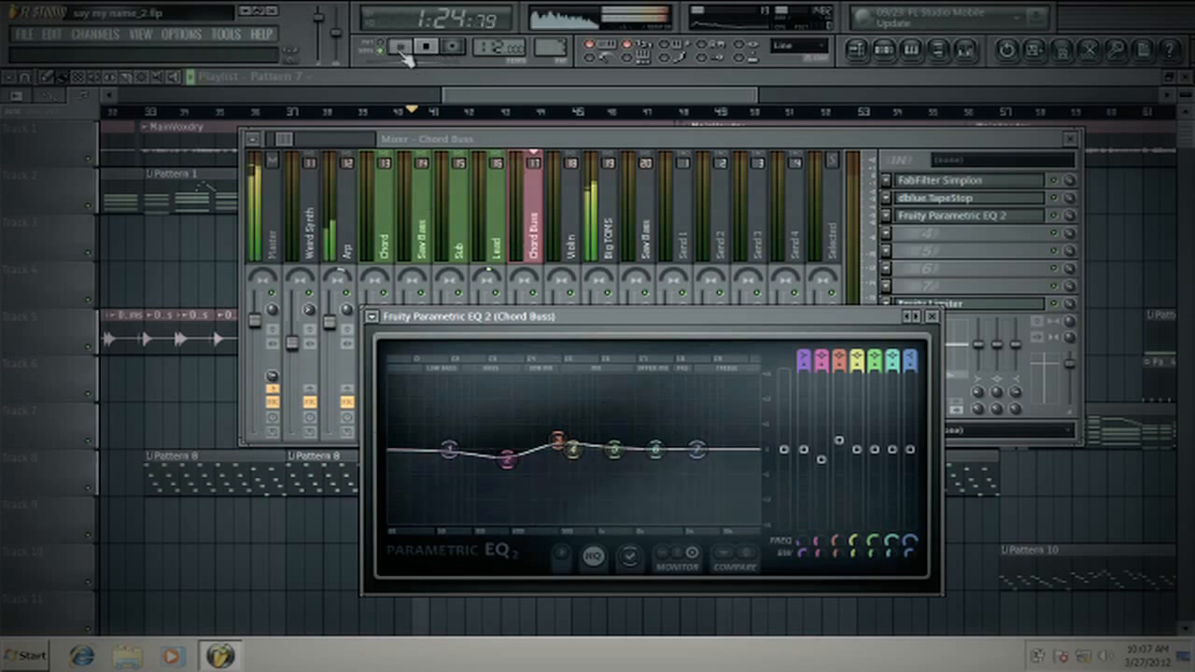
{"action": "left_click_drag", "start_coordinate": [558, 440], "coordinate": [660, 484]}
{"action": "left_click_drag", "start_coordinate": [579, 455], "coordinate": [630, 457]}
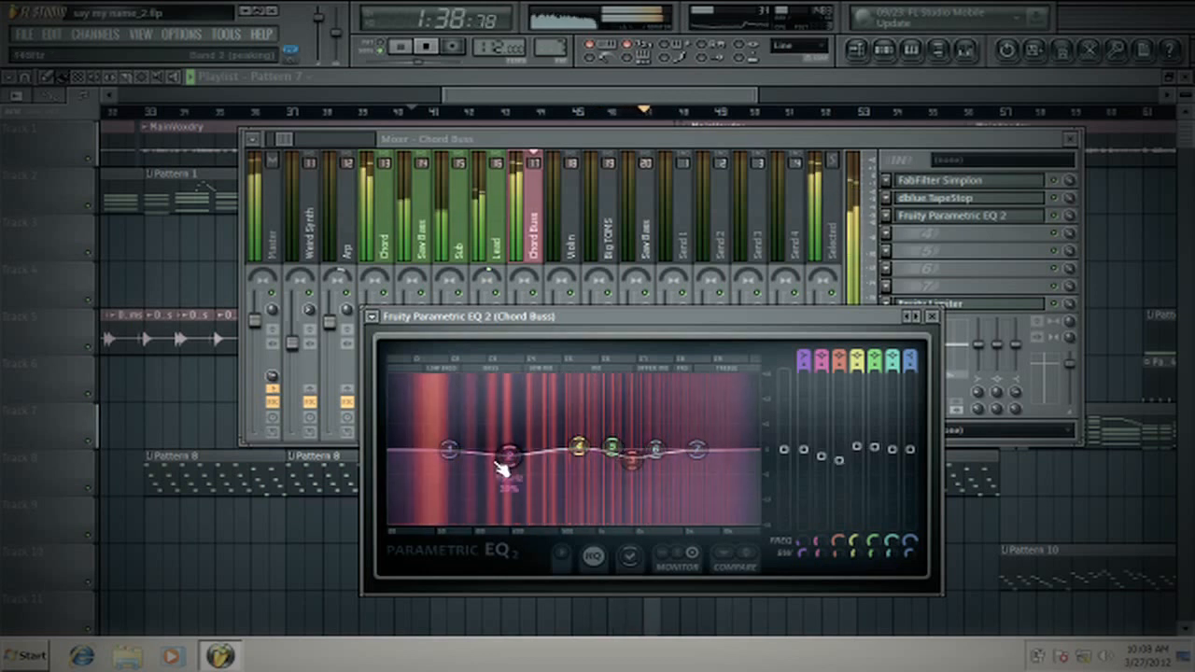
{"action": "left_click_drag", "start_coordinate": [509, 456], "coordinate": [528, 455]}
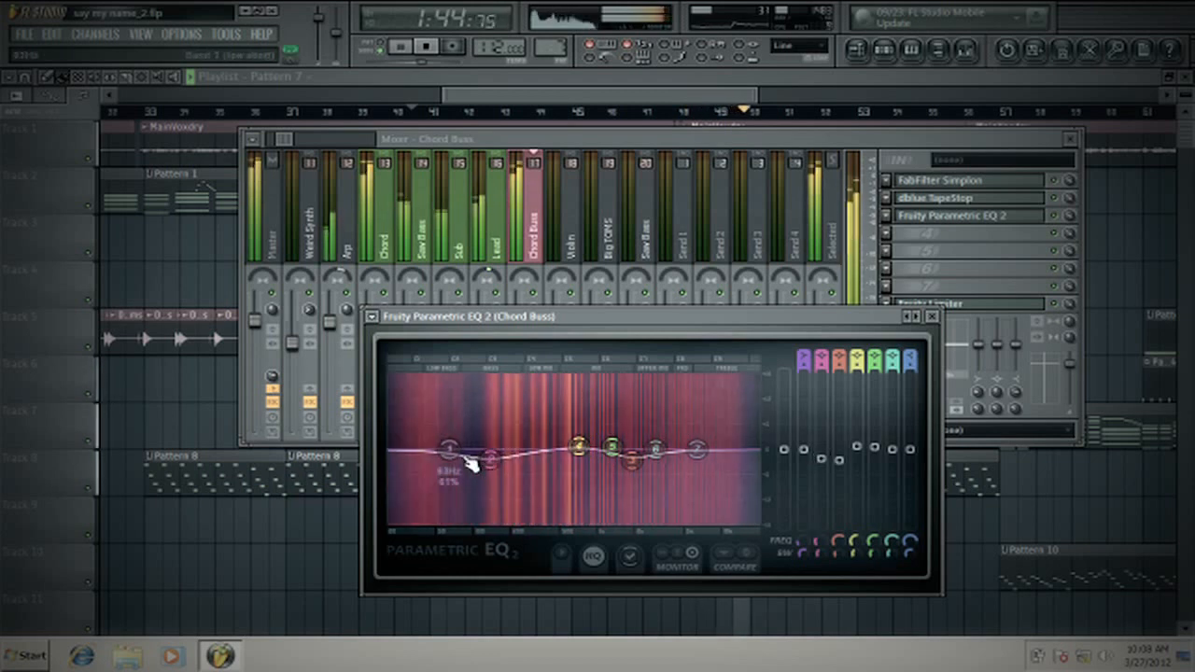
{"action": "key", "text": "space"}
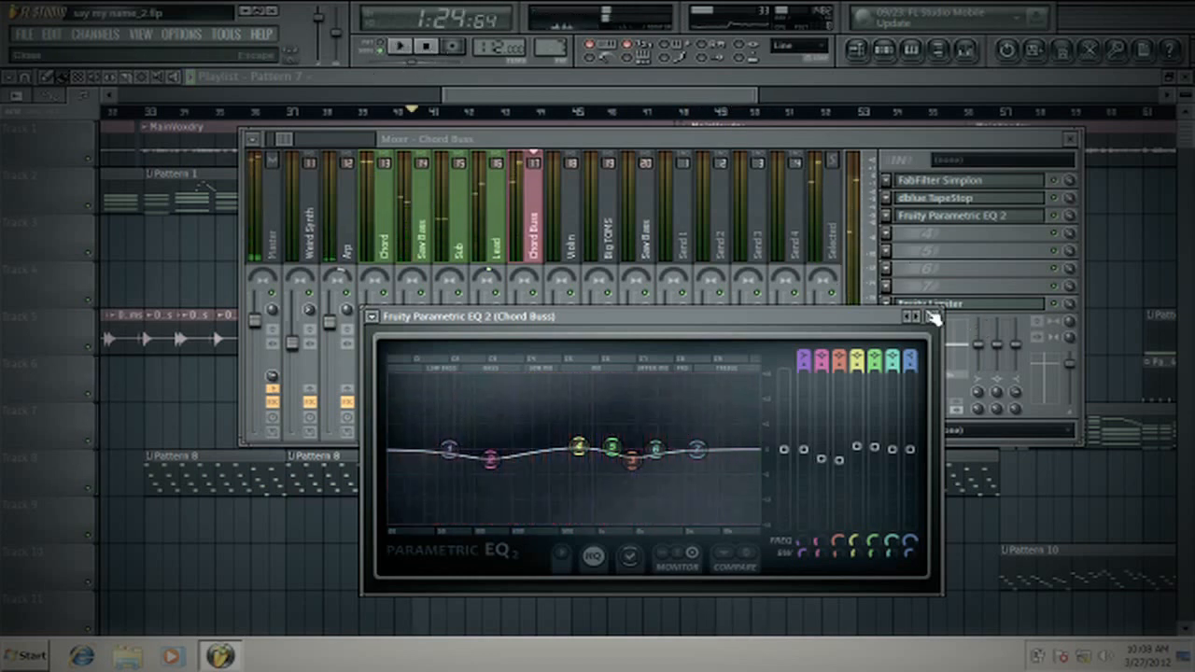
{"action": "left_click", "coordinate": [935, 317]}
- Select the Lead track, check the layers in the song, and switch to pattern mode to play only the chord pattern
{"action": "left_click", "coordinate": [463, 219]}
{"action": "left_click", "coordinate": [497, 227]}
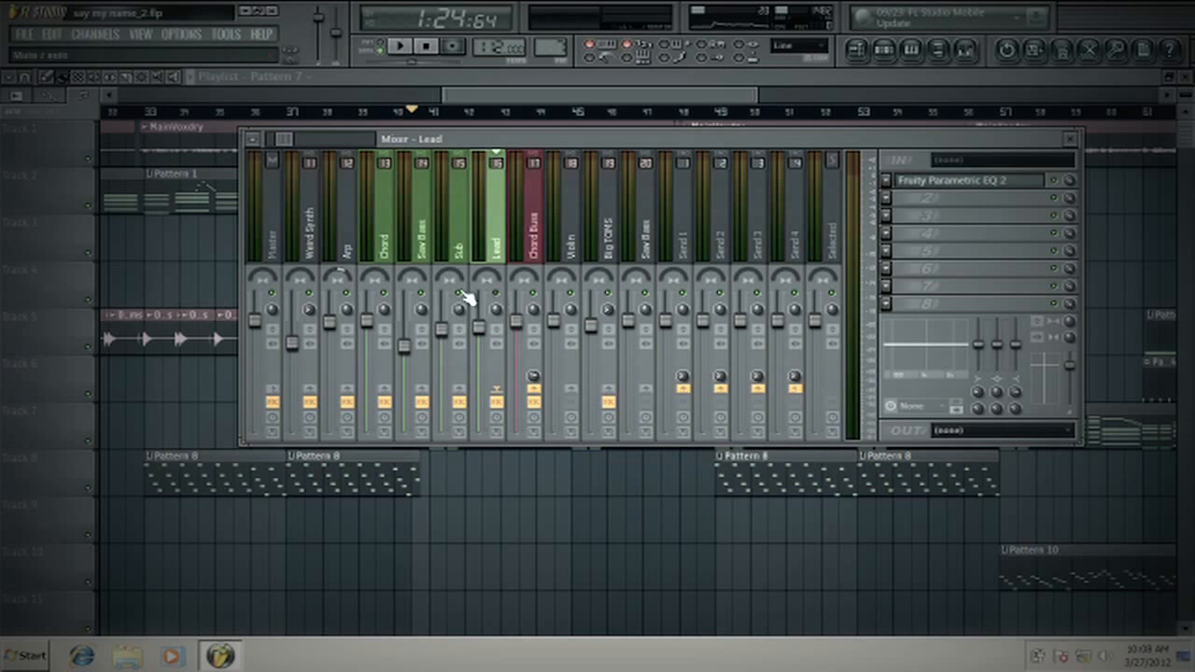
{"action": "left_click", "coordinate": [399, 45]}
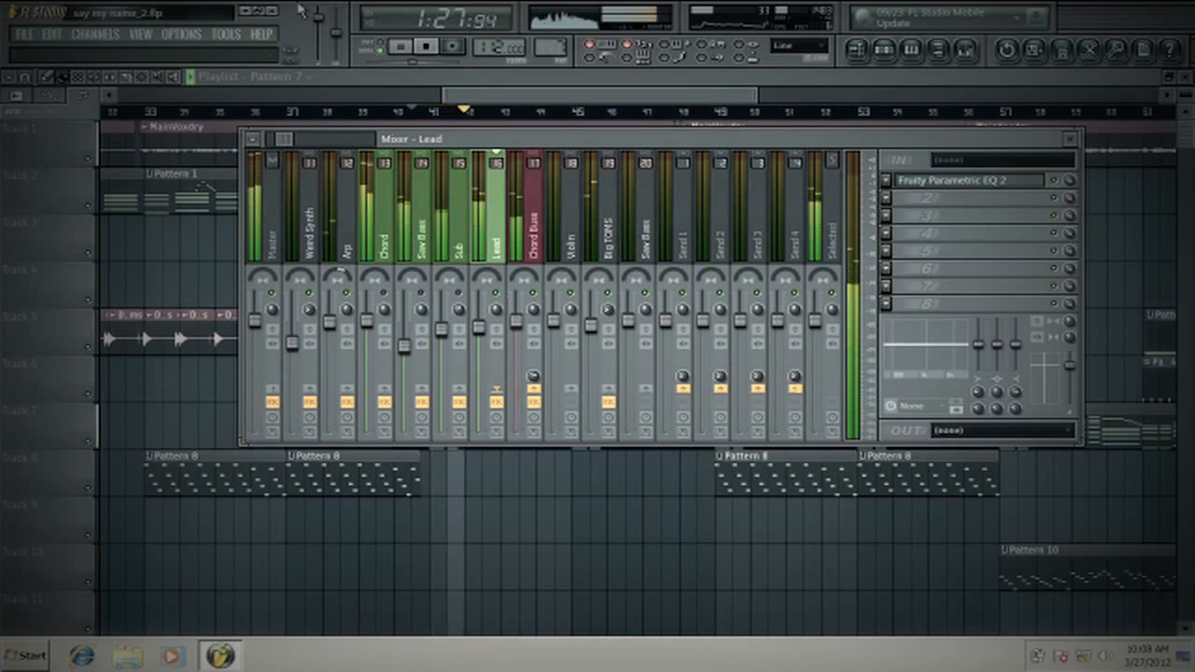
{"action": "left_click", "coordinate": [400, 50]}
{"action": "key", "text": "l"}
{"action": "left_click", "coordinate": [409, 53]}
- Try panning the Lead left and right during pattern playback, and stop playback
{"action": "left_click_drag", "start_coordinate": [488, 278], "coordinate": [504, 241]}
{"action": "left_click_drag", "start_coordinate": [486, 281], "coordinate": [486, 334]}
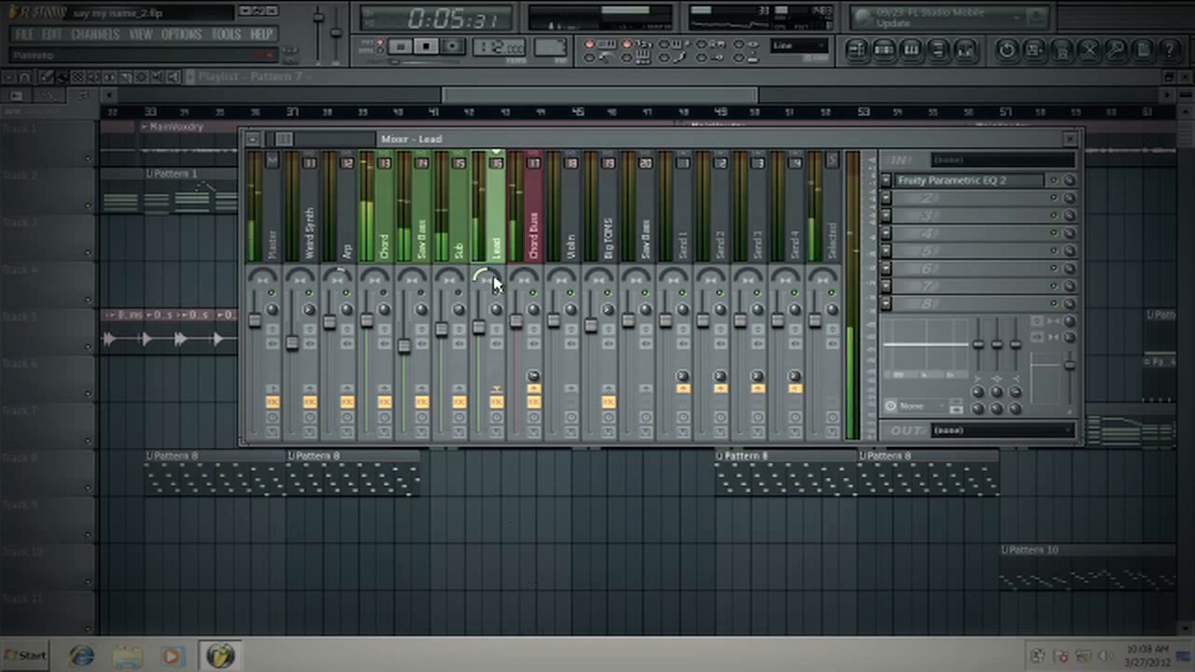
{"action": "left_click_drag", "start_coordinate": [488, 278], "coordinate": [615, 199]}
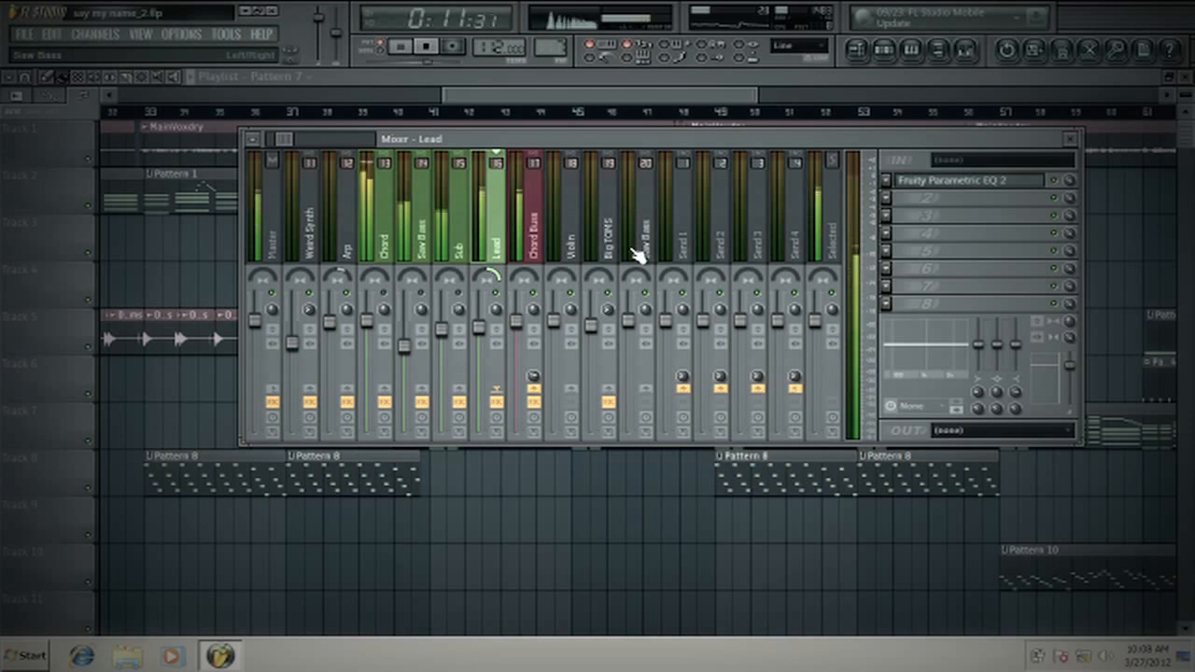
{"action": "key", "text": "space"}
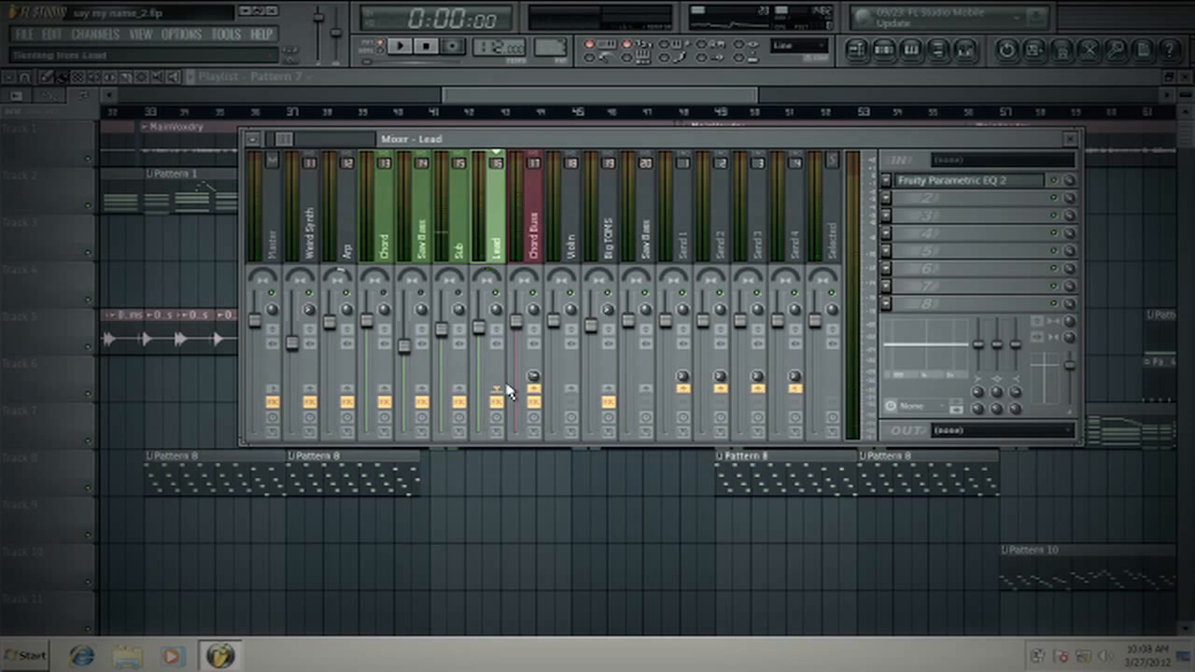
- Play the pattern again and try the Lead's panning and stereo separation controls
{"action": "key", "text": "space"}
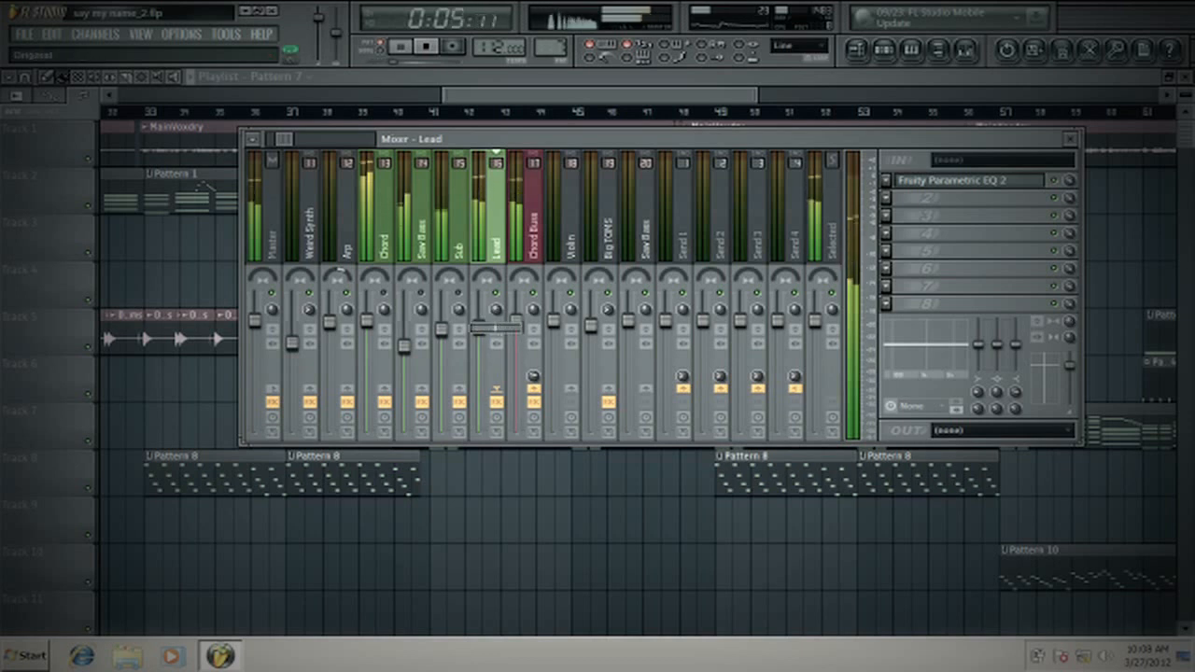
{"action": "key", "text": "space"}
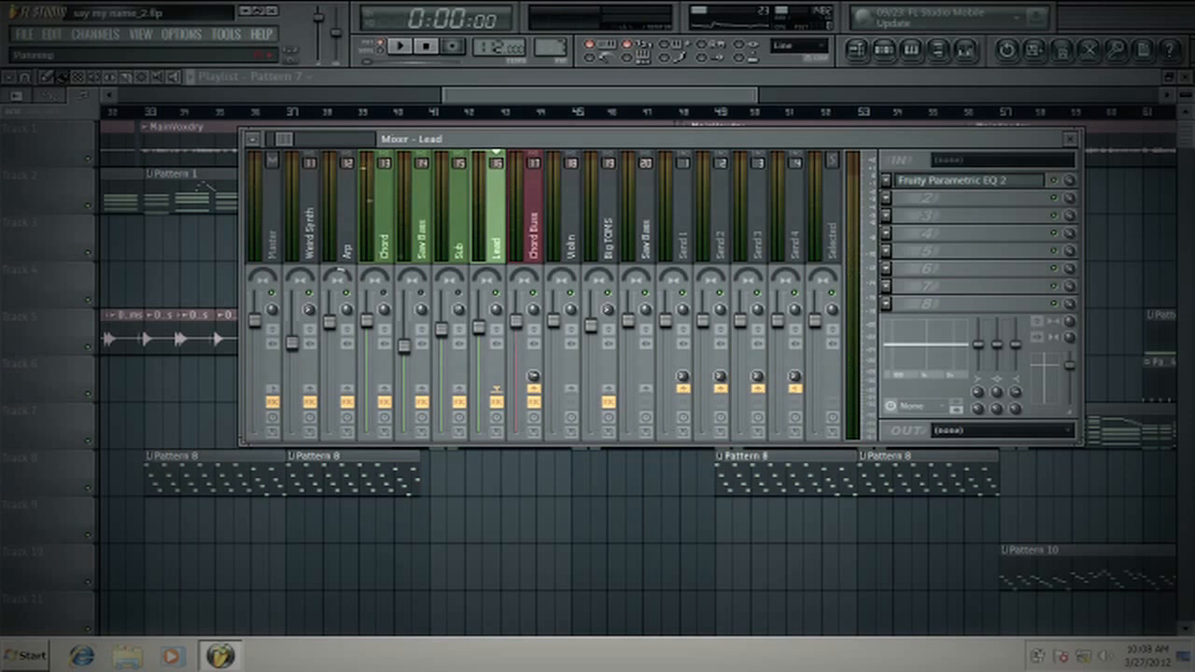
{"action": "left_click_drag", "start_coordinate": [484, 279], "coordinate": [482, 279]}
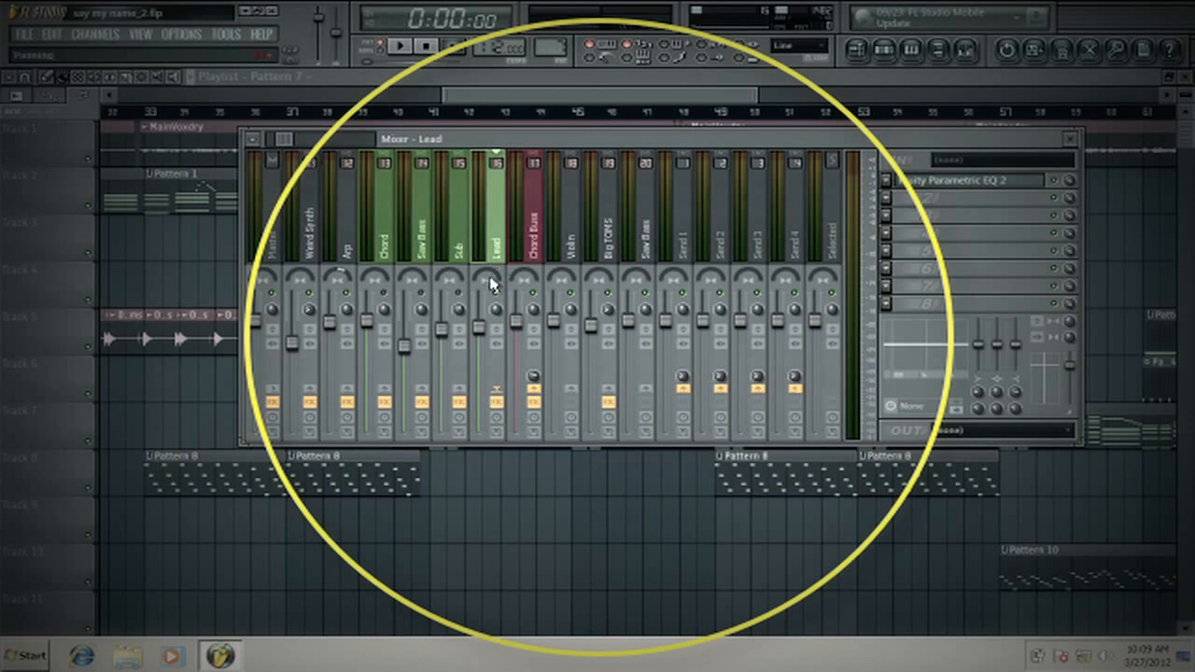
{"action": "left_click_drag", "start_coordinate": [489, 279], "coordinate": [493, 248]}
{"action": "mouse_move", "coordinate": [497, 314]}
{"action": "left_mouse_down"}
{"action": "mouse_move", "coordinate": [497, 300]}
{"action": "mouse_move", "coordinate": [493, 327]}
{"action": "mouse_move", "coordinate": [509, 318]}
{"action": "left_mouse_up"}
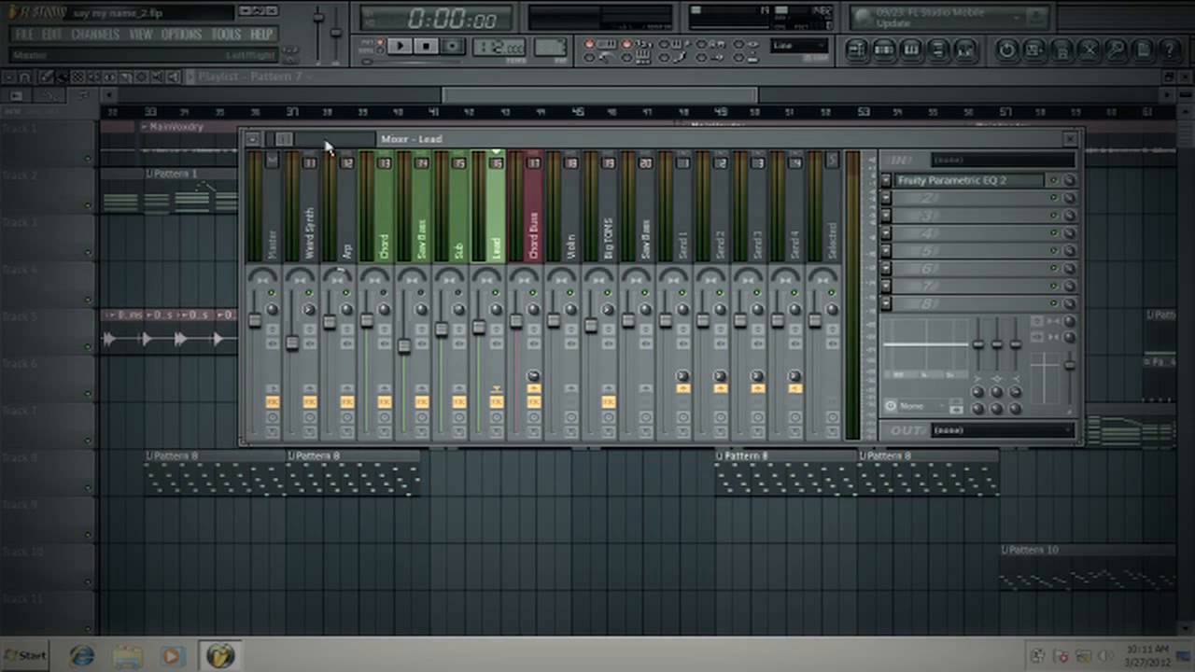
- Review the effect chains of the Saw Bass, Chord, Chord Buss and Lead tracks in the mixer
{"action": "left_click", "coordinate": [428, 198]}
{"action": "left_click", "coordinate": [400, 213]}
{"action": "left_click", "coordinate": [525, 219]}
{"action": "left_click", "coordinate": [504, 219]}
{"action": "left_click", "coordinate": [415, 198]}
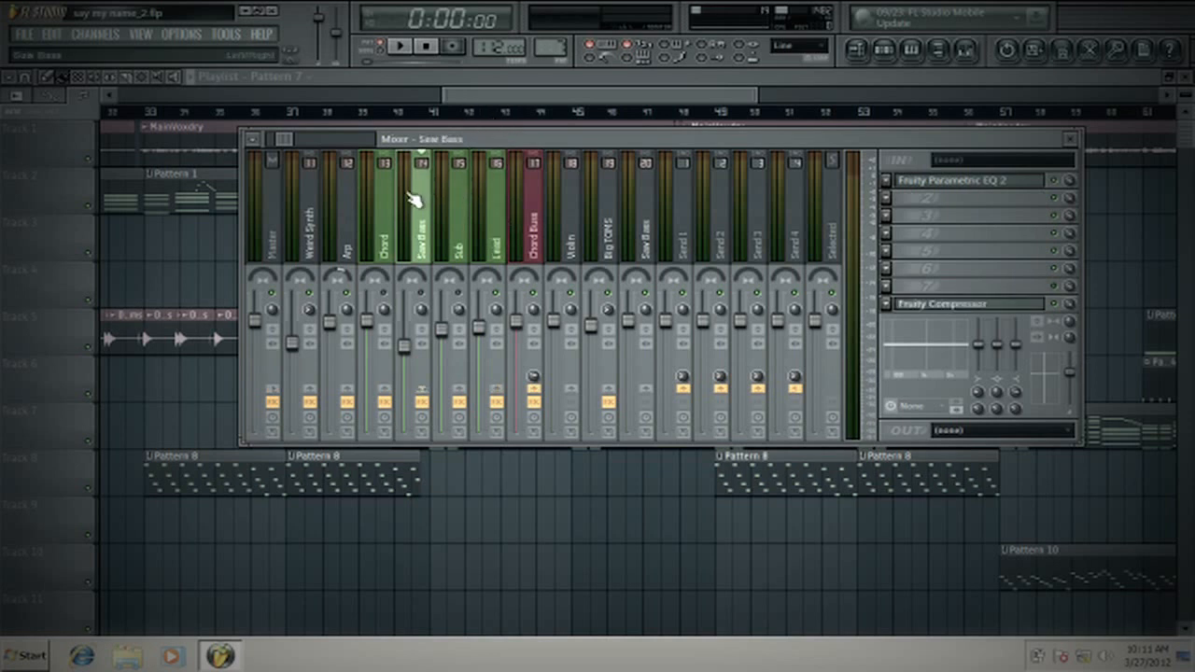
{"action": "left_click", "coordinate": [383, 207]}
{"action": "left_click", "coordinate": [411, 216]}
{"action": "left_click", "coordinate": [395, 220]}
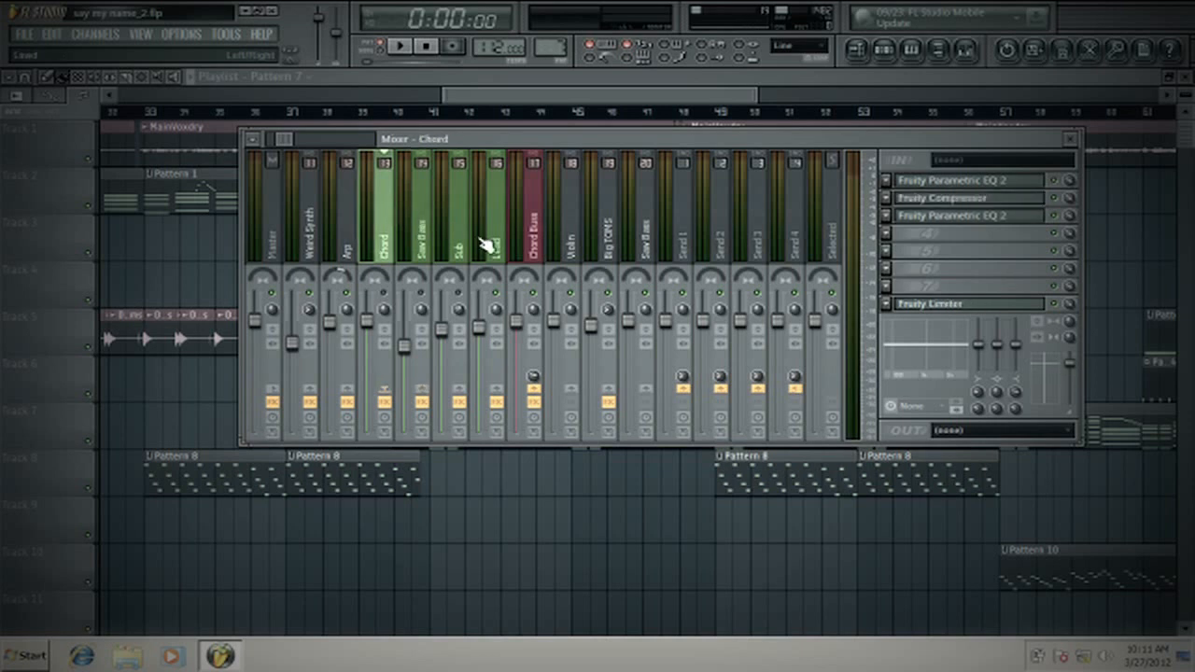
- Return to the playlist and look over the full arrangement around the Pattern 7 chord sections
{"action": "left_click", "coordinate": [498, 97]}
{"action": "scroll", "coordinate": [495, 113], "scroll_direction": "down", "scroll_amount": 3}
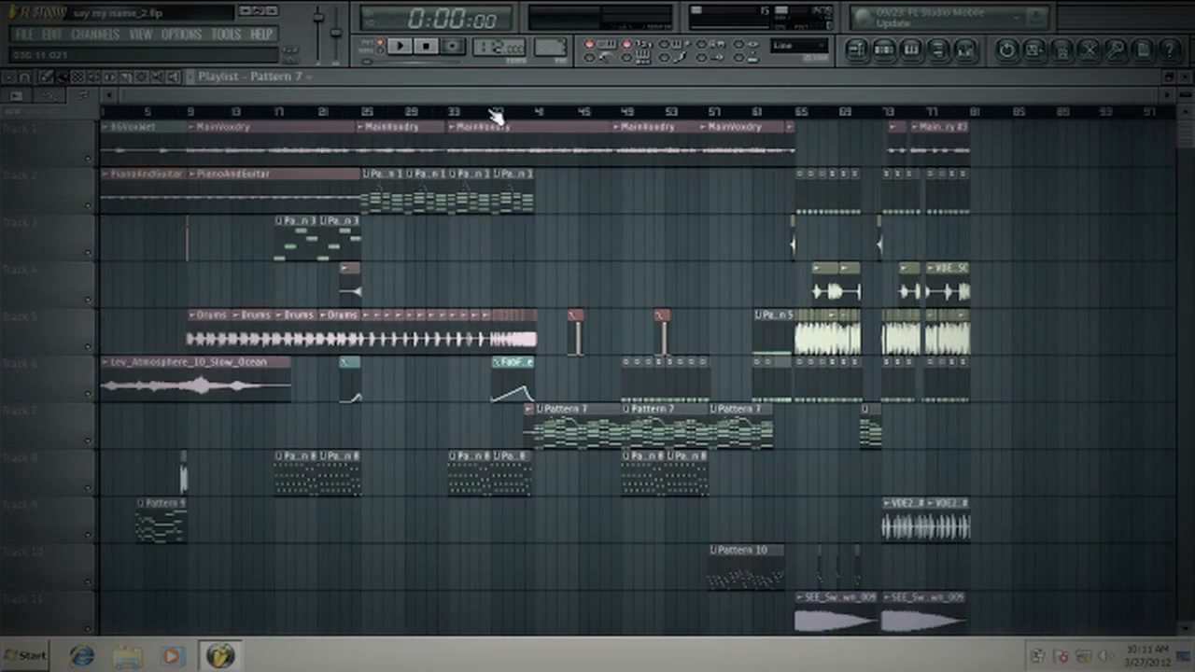
{"action": "scroll", "coordinate": [578, 113], "scroll_direction": "up", "scroll_amount": 5}
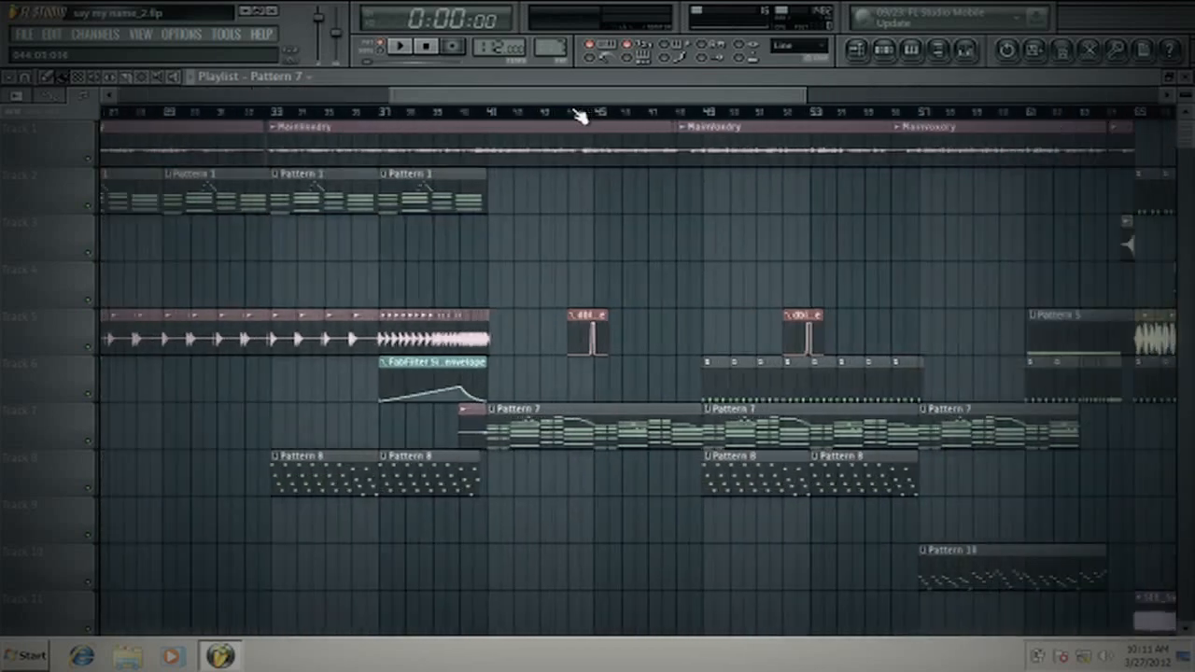
{"action": "scroll", "coordinate": [577, 113], "scroll_direction": "down", "scroll_amount": 5}
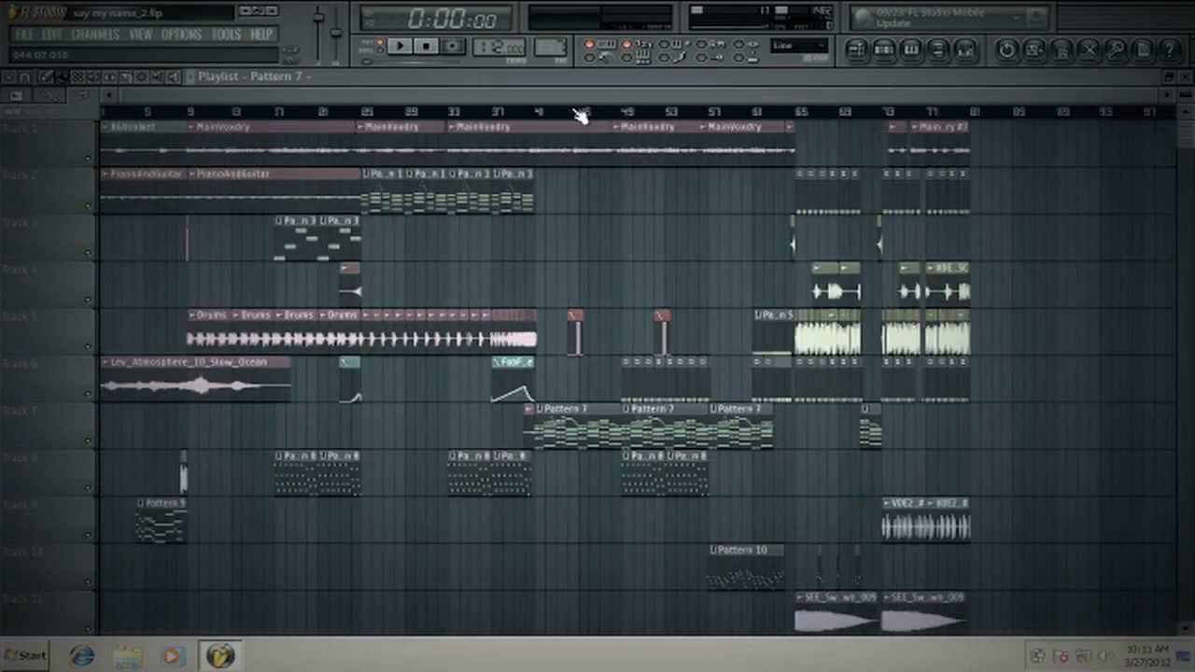